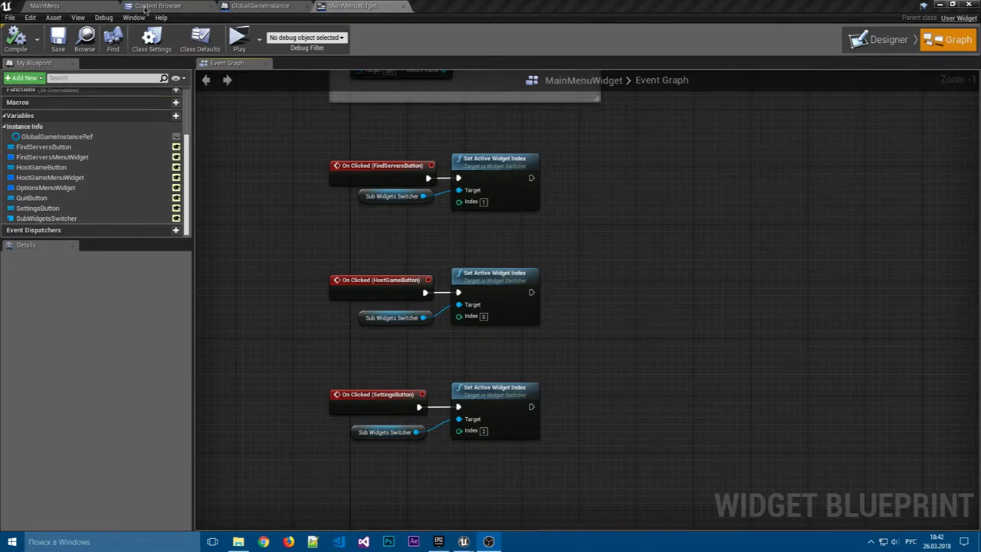
Switch MainMenuWidget to the Designer view and inspect its HostGameMenuWidget and OptionsMenuWidget children.
click(261, 7)
click(350, 5)
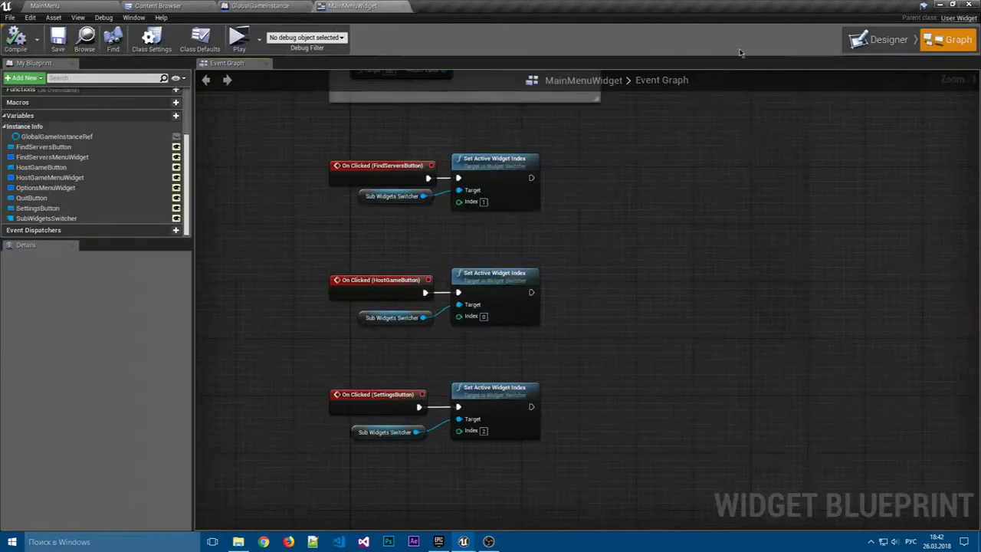
click(880, 39)
click(302, 344)
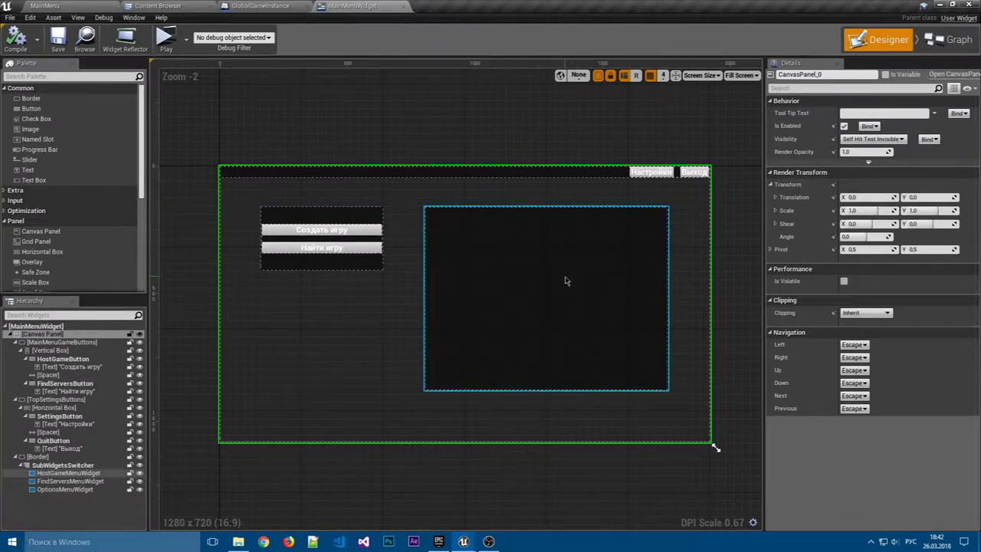
click(54, 474)
click(60, 489)
click(215, 480)
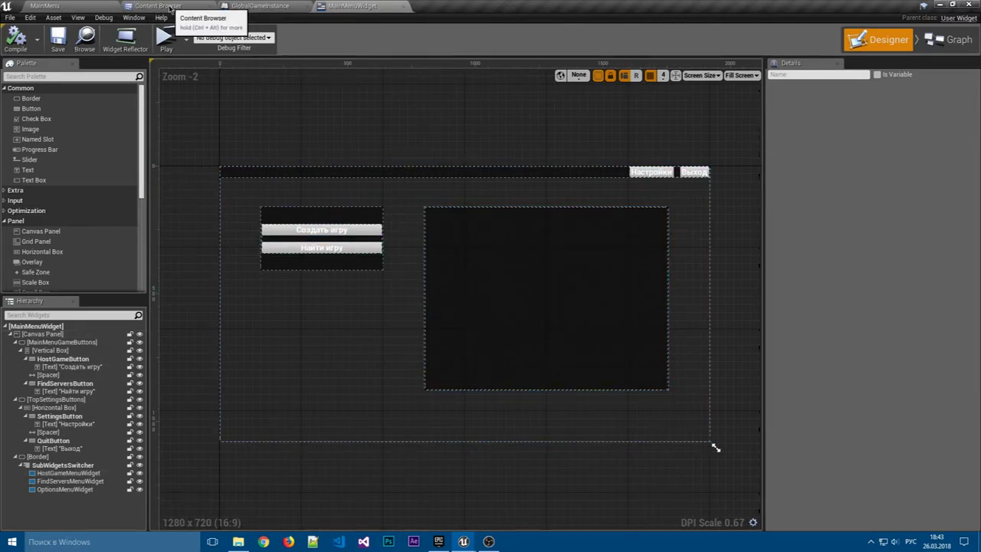
Open OptionsMenuWidget from the UI/MainMenu folder and compare it with the MainMenuWidget layout.
click(115, 6)
click(158, 6)
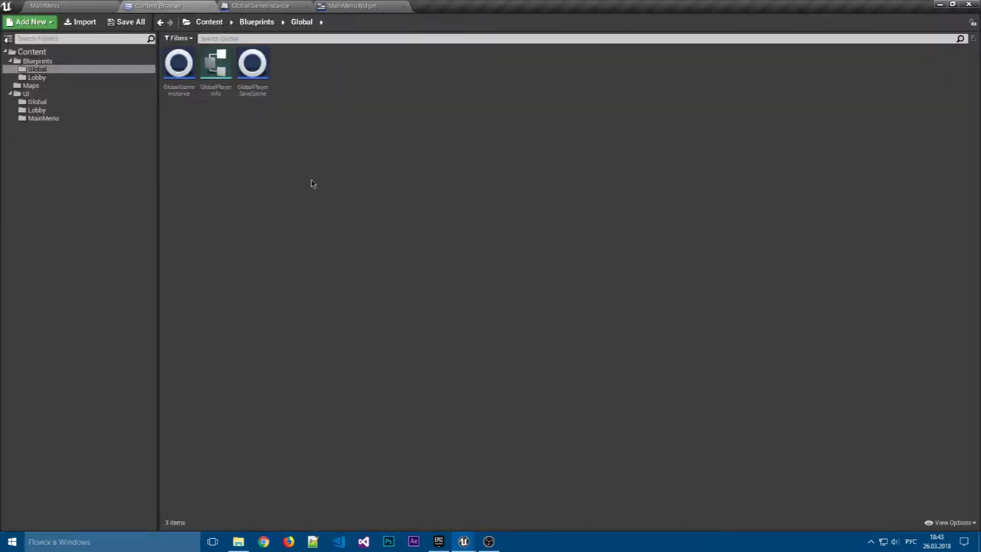
click(46, 118)
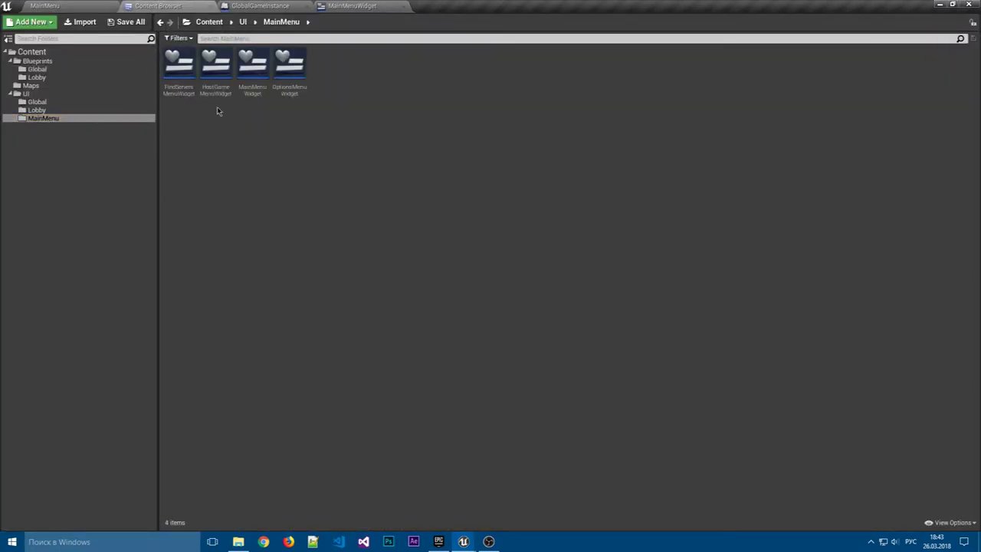
double_click(299, 86)
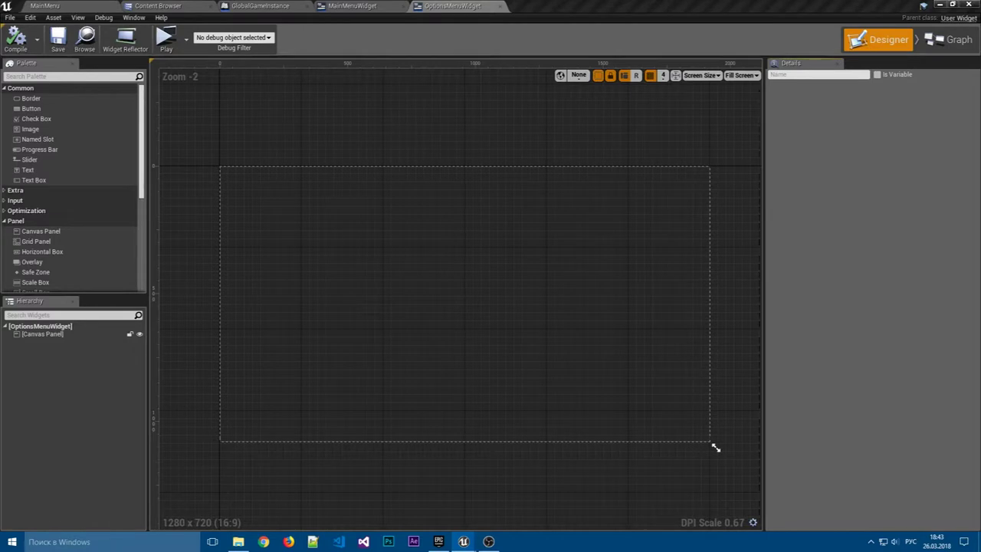
click(453, 183)
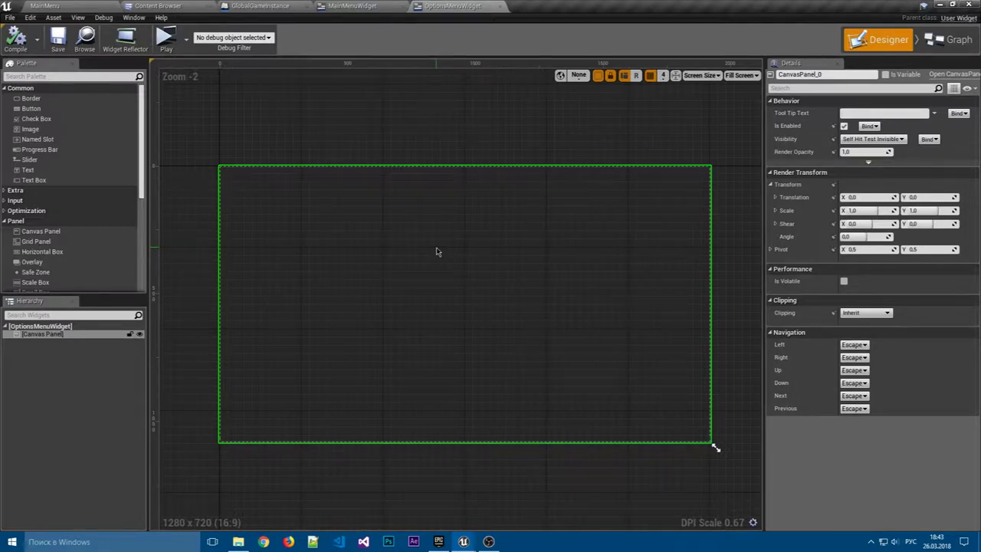
click(377, 5)
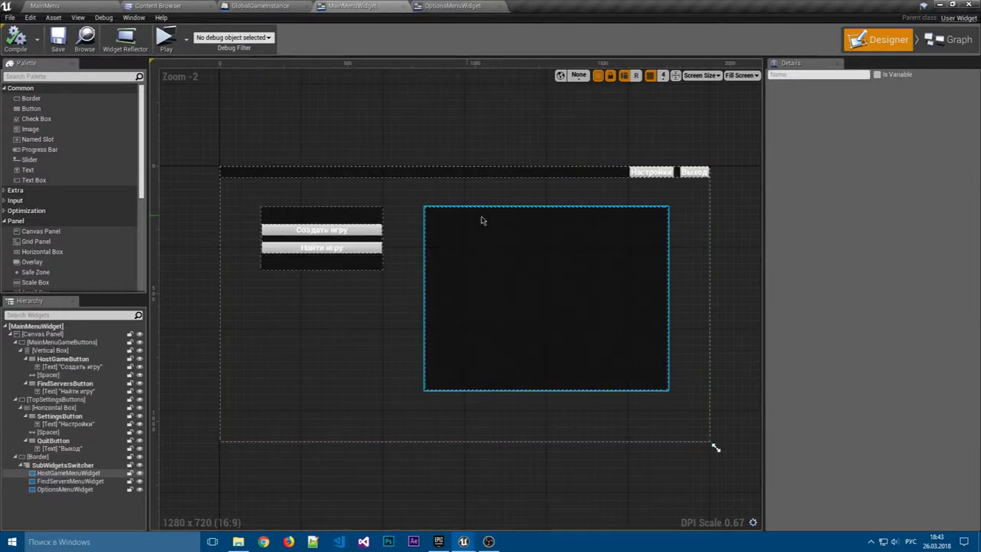
click(451, 5)
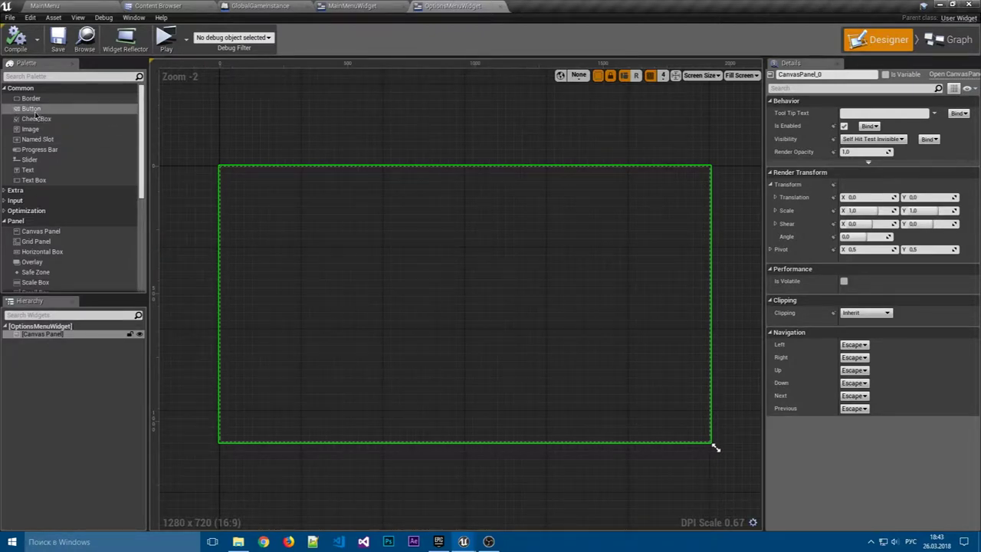
Add a Border to the Canvas Panel and a Vertical Box inside the Border.
drag(31, 98, 42, 337)
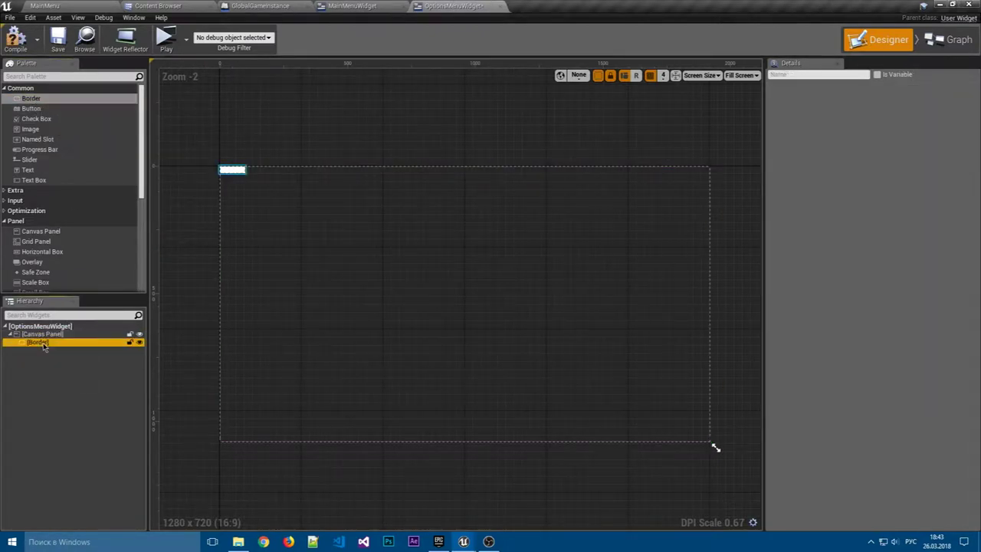
click(50, 366)
click(49, 345)
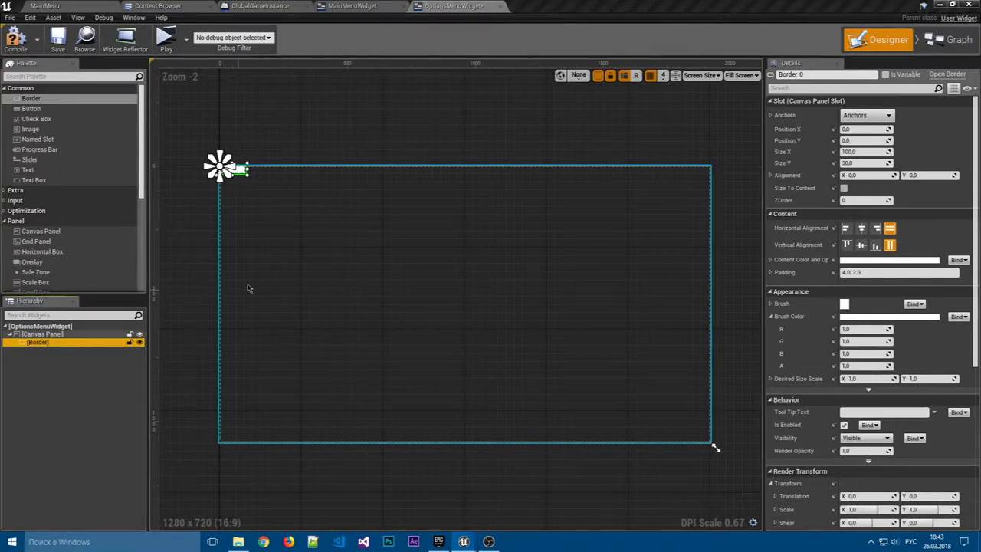
scroll(57, 262, down, 3)
scroll(51, 260, down, 2)
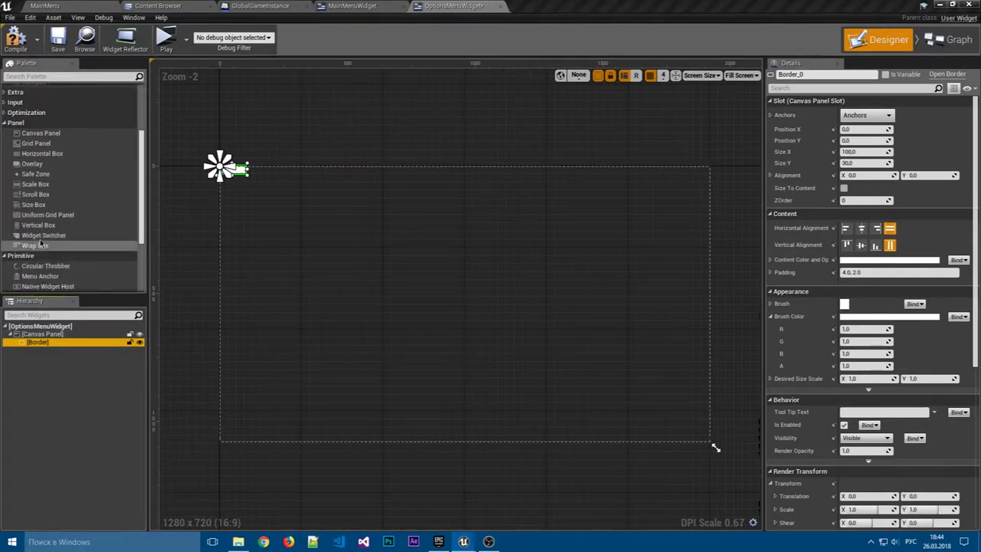
mouse_move(43, 225)
mouse_down()
mouse_move(42, 338)
mouse_move(56, 354)
mouse_up()
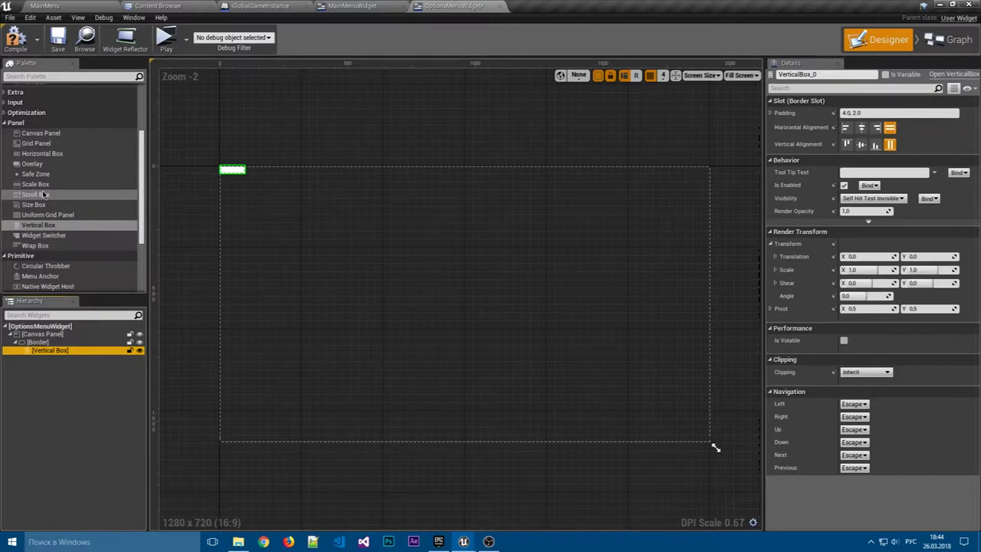
Put a Horizontal Box in the Vertical Box holding a Text label and a Text Box.
scroll(61, 198, down, 2)
scroll(61, 198, down, 2)
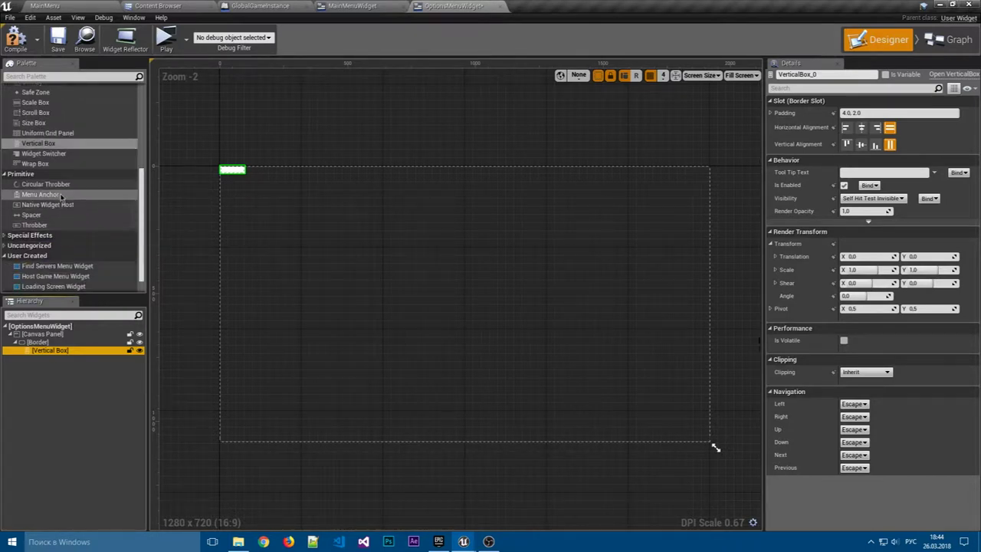
scroll(61, 197, up, 2)
scroll(62, 197, up, 1)
drag(43, 136, 62, 354)
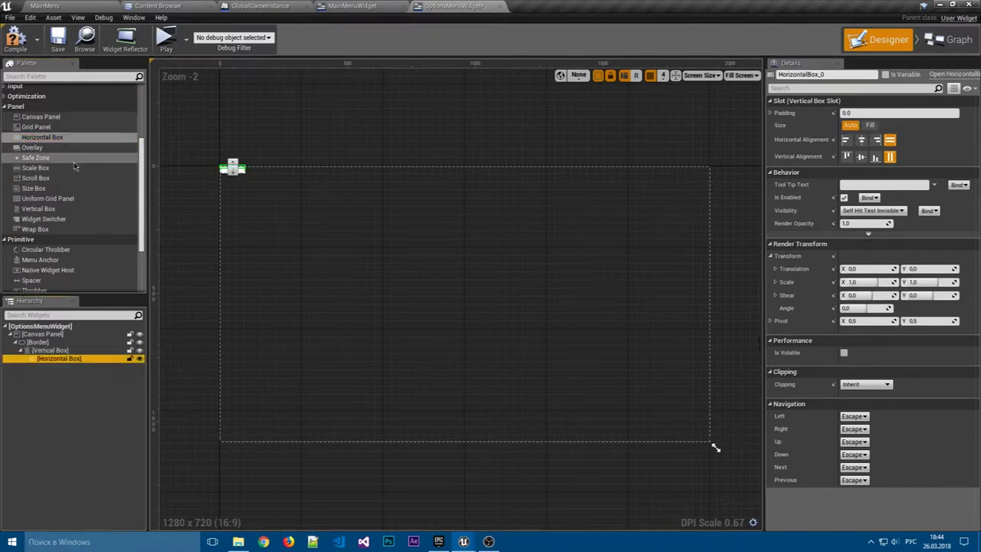
scroll(74, 165, up, 2)
scroll(74, 165, up, 1)
mouse_move(29, 170)
mouse_down()
mouse_move(53, 362)
mouse_move(83, 352)
mouse_move(60, 358)
mouse_up()
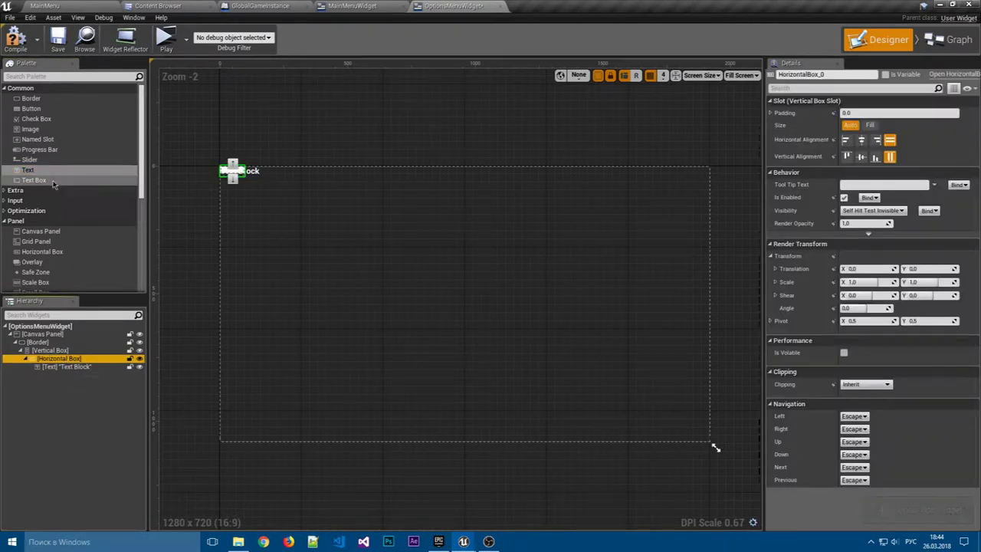
drag(54, 184, 66, 362)
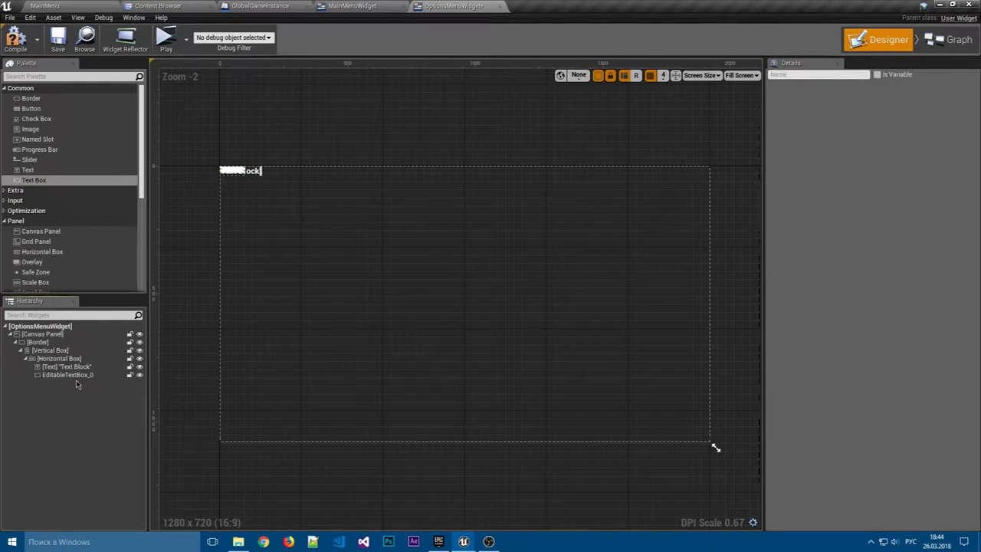
Add a second Horizontal Box with a Text-labelled Button, duplicated into two buttons.
click(25, 358)
scroll(44, 194, down, 3)
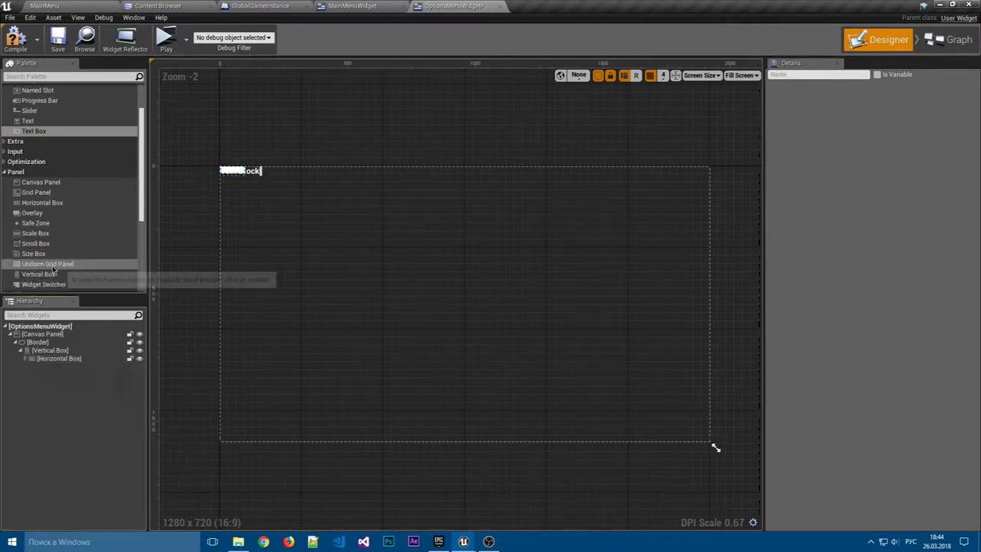
scroll(54, 230, down, 2)
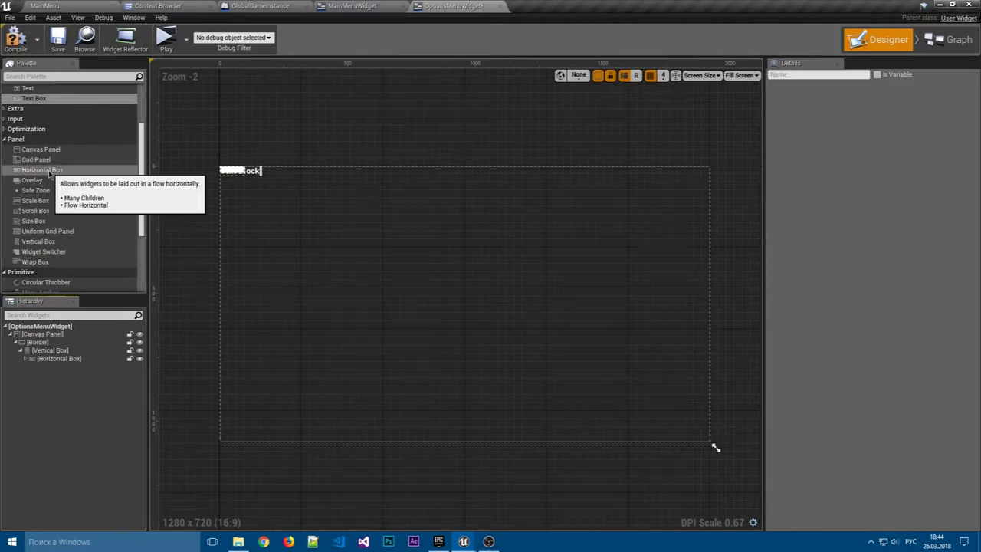
drag(48, 174, 53, 356)
scroll(34, 163, up, 5)
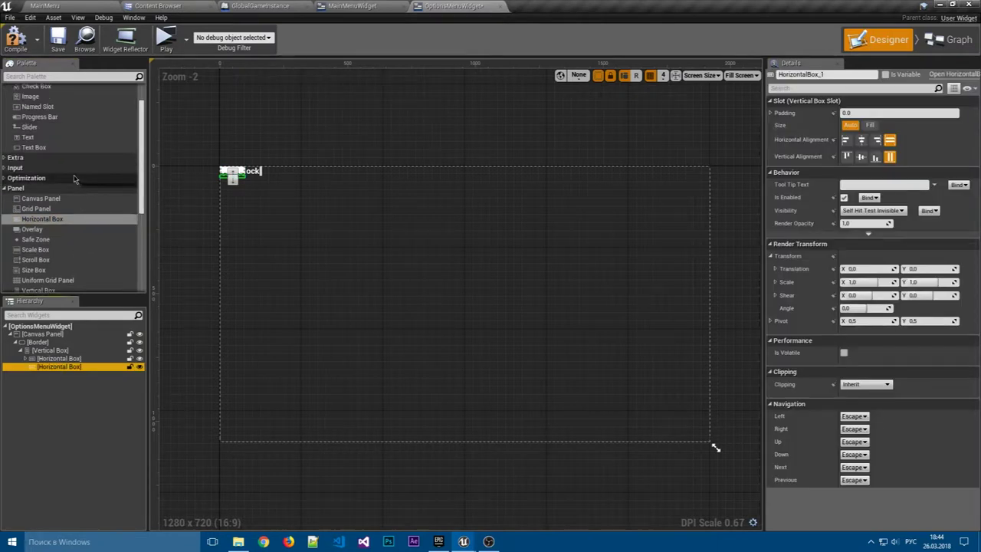
drag(31, 108, 57, 374)
drag(28, 169, 55, 377)
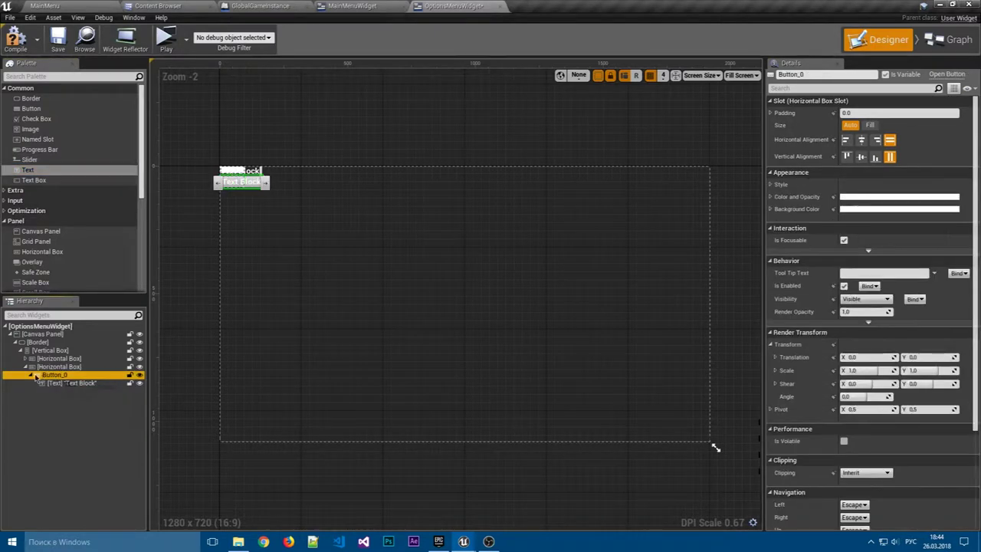
key(ctrl+w)
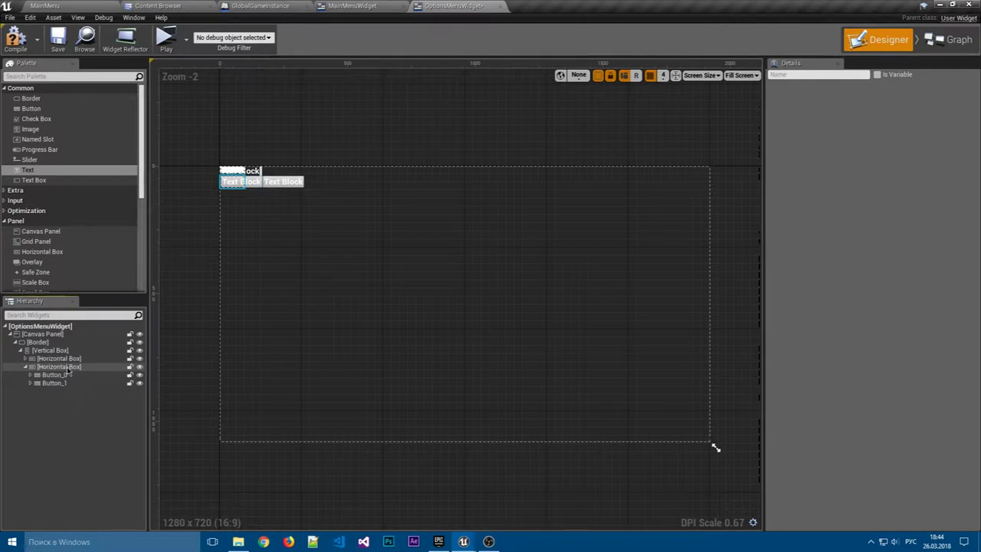
click(25, 366)
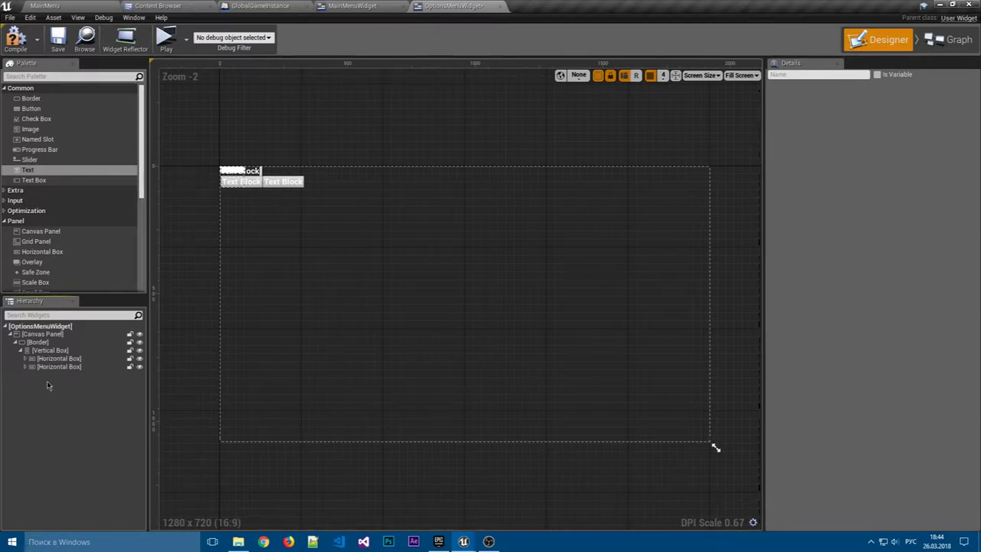
Set the Border's Brush Color R, G, B and A all to 0.
click(25, 358)
click(26, 358)
click(25, 367)
click(25, 366)
click(39, 342)
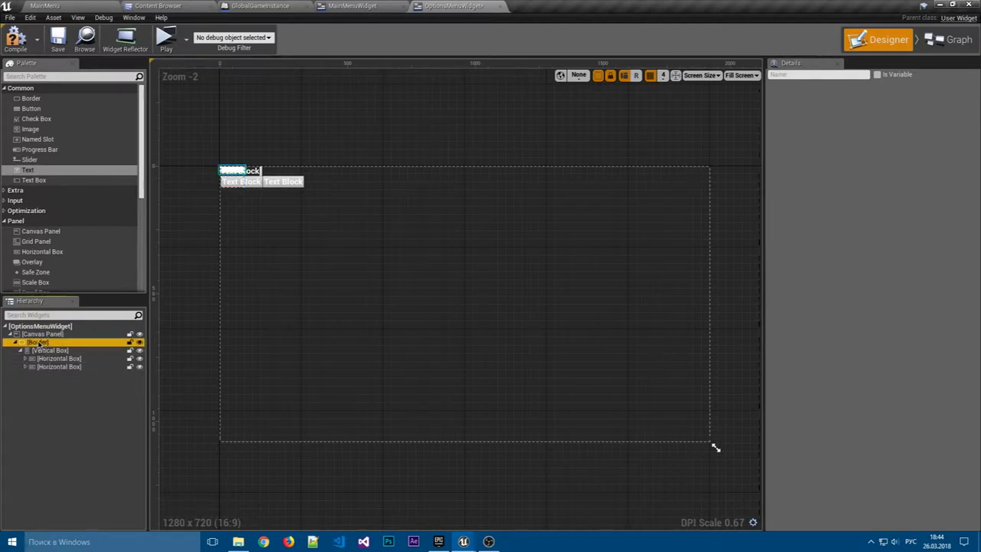
click(863, 328)
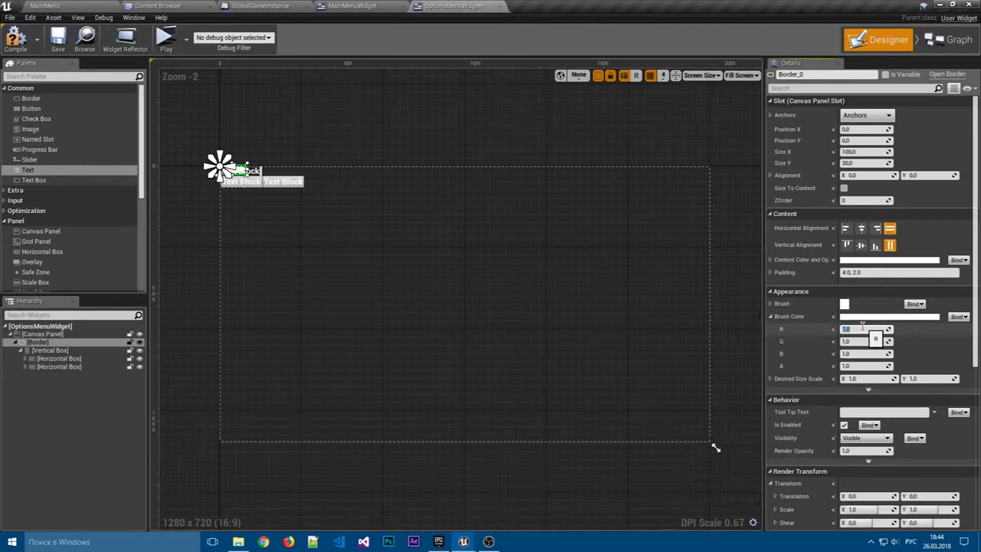
text(0)
key(Tab)
text(0)
key(Tab)
text(0)
key(Tab)
text(0)
key(Return)
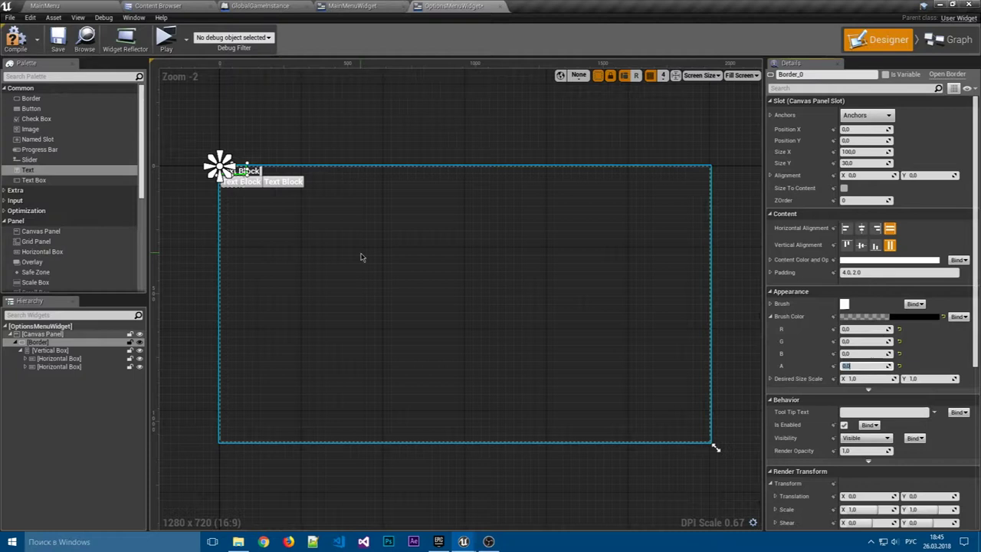
Enlarge the Border to roughly 708 × 396 so it encloses both rows.
click(363, 258)
click(221, 169)
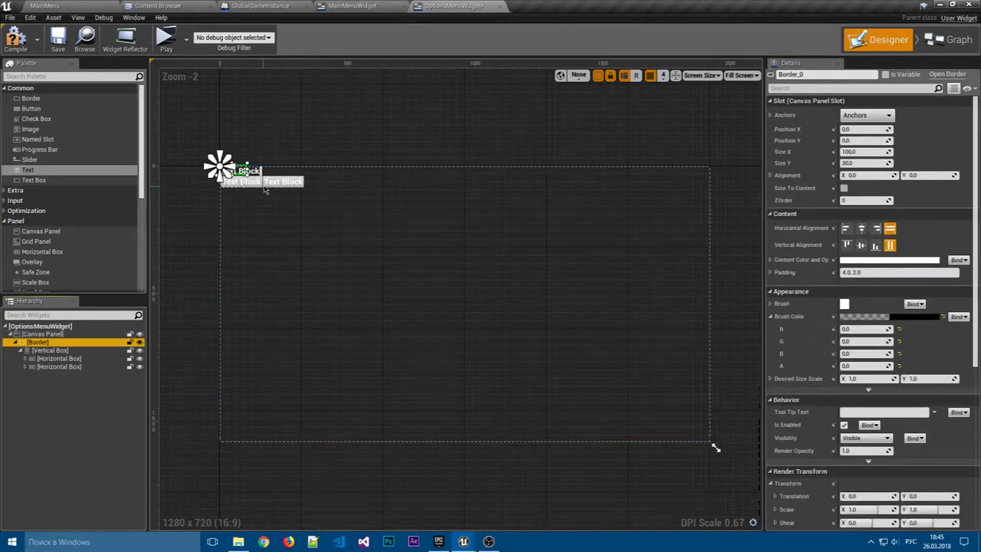
drag(246, 173, 402, 217)
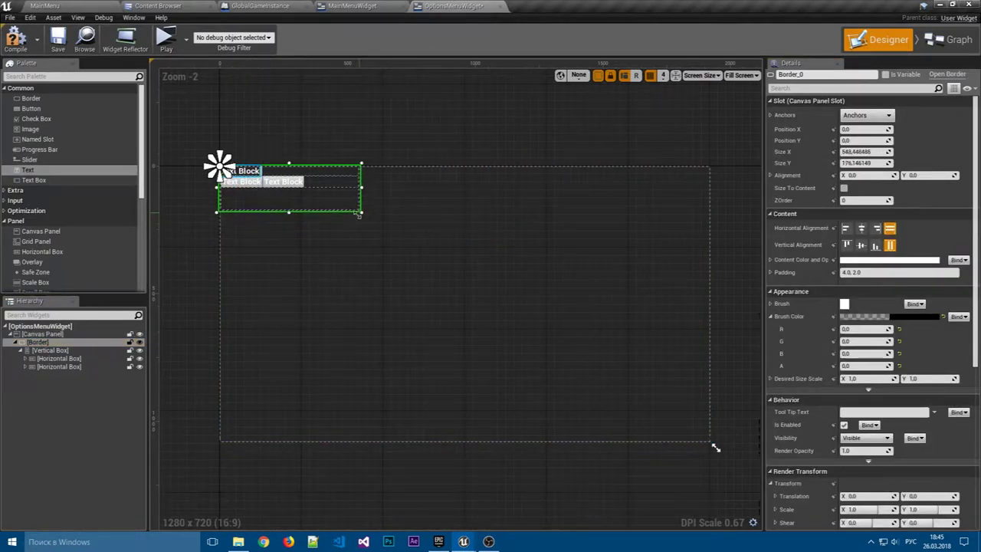
click(61, 350)
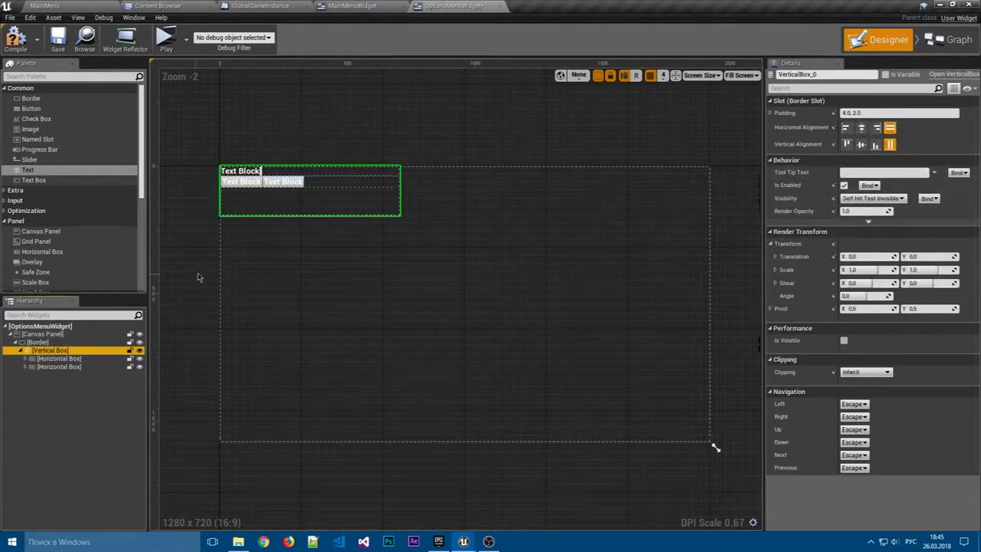
Keep the top row on automatic sizing and make the button row fill vertically.
click(60, 358)
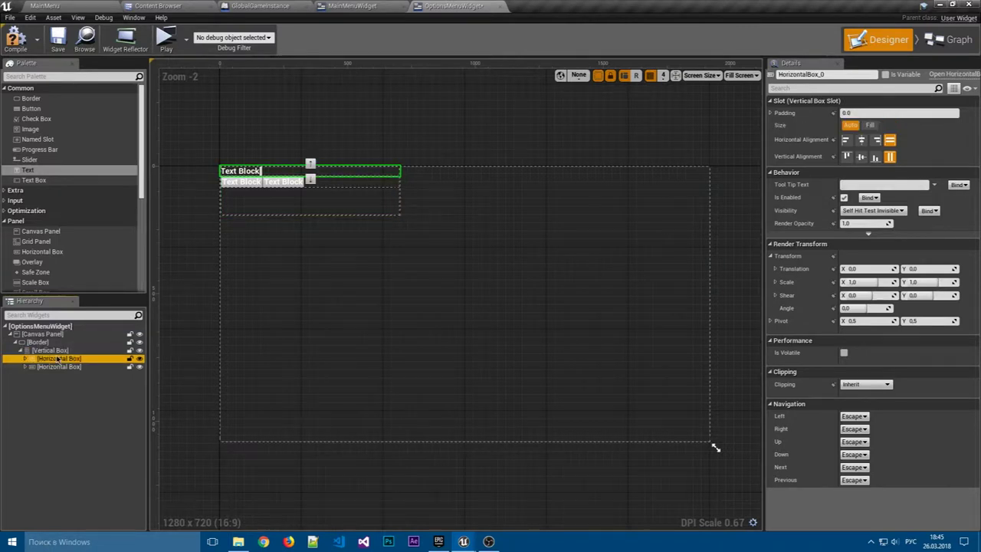
click(867, 126)
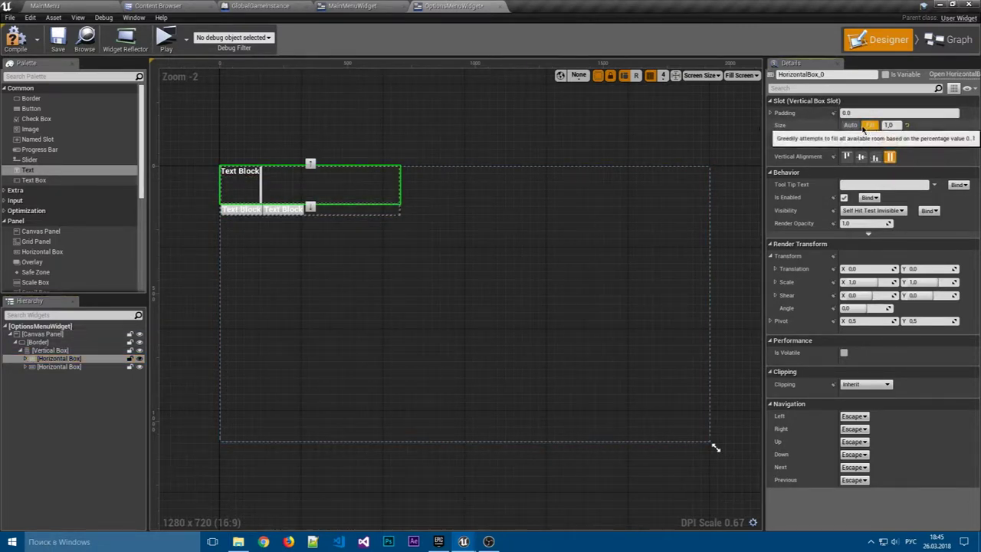
click(850, 125)
scroll(380, 253, up, 3)
right_drag(400, 245, 438, 278)
click(462, 232)
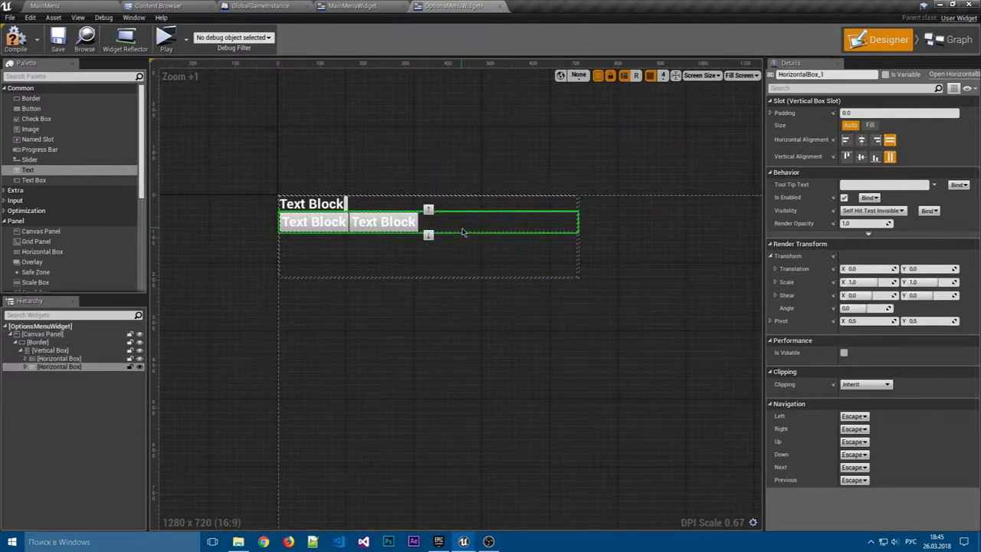
click(875, 157)
click(890, 157)
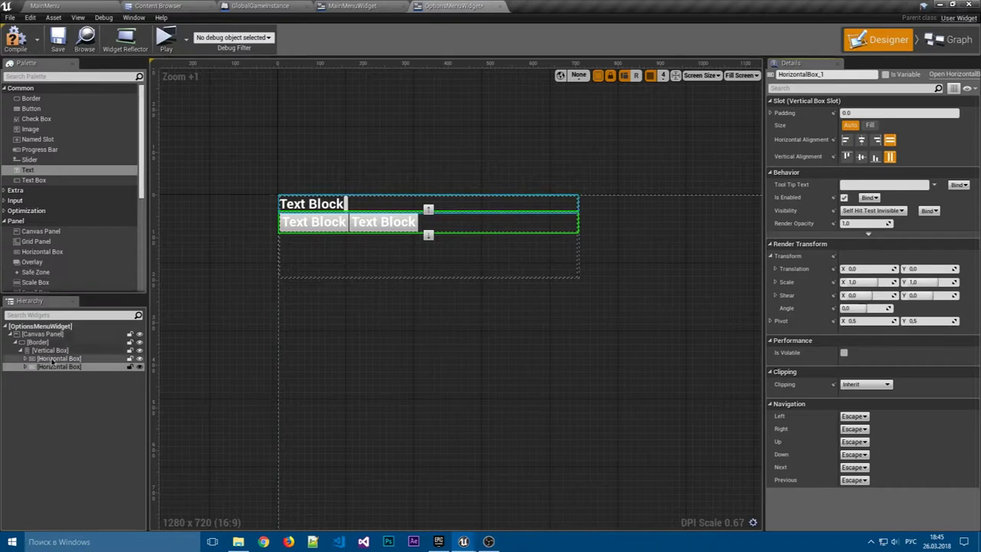
Insert a Spacer between the two rows with height 25.
scroll(48, 268, down, 3)
scroll(46, 264, down, 2)
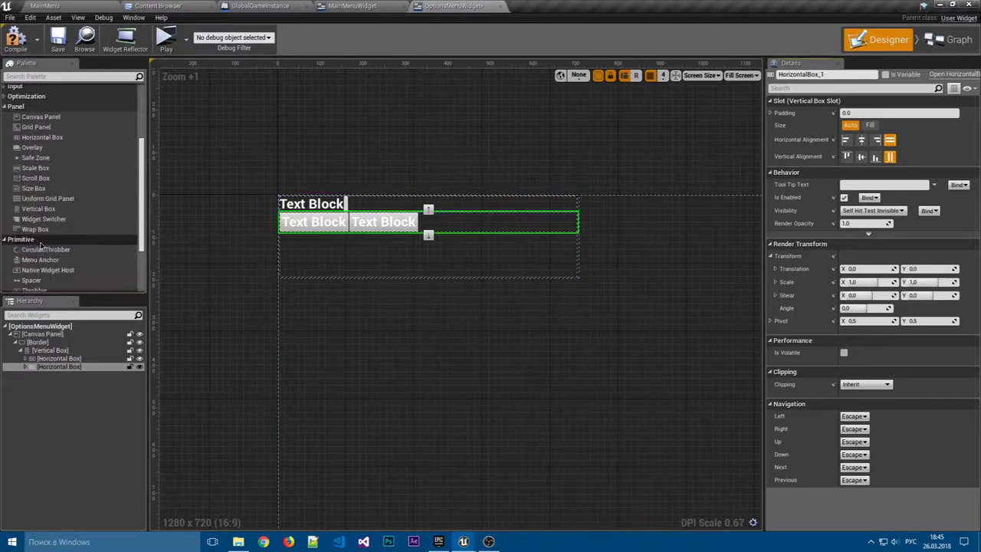
scroll(39, 256, down, 2)
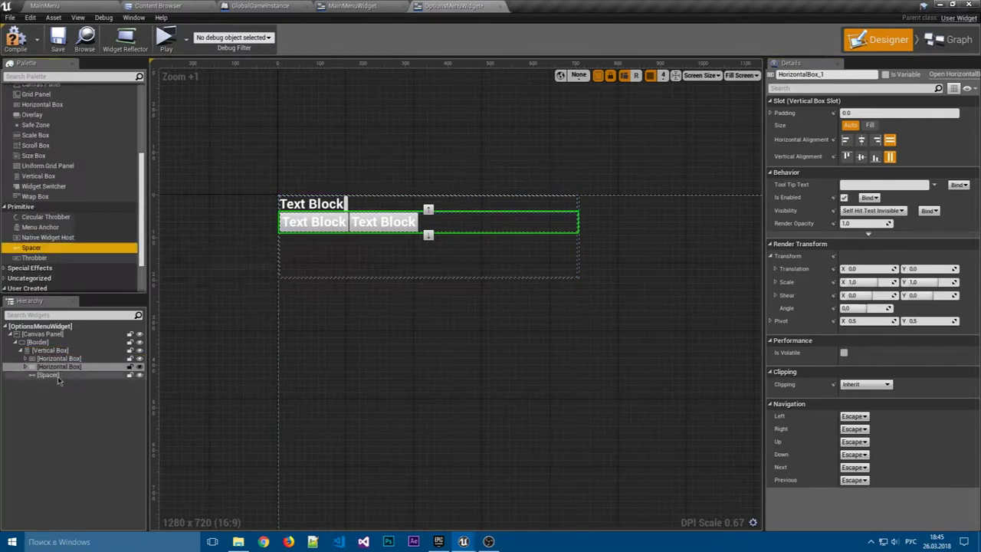
drag(36, 253, 65, 368)
click(25, 375)
click(952, 185)
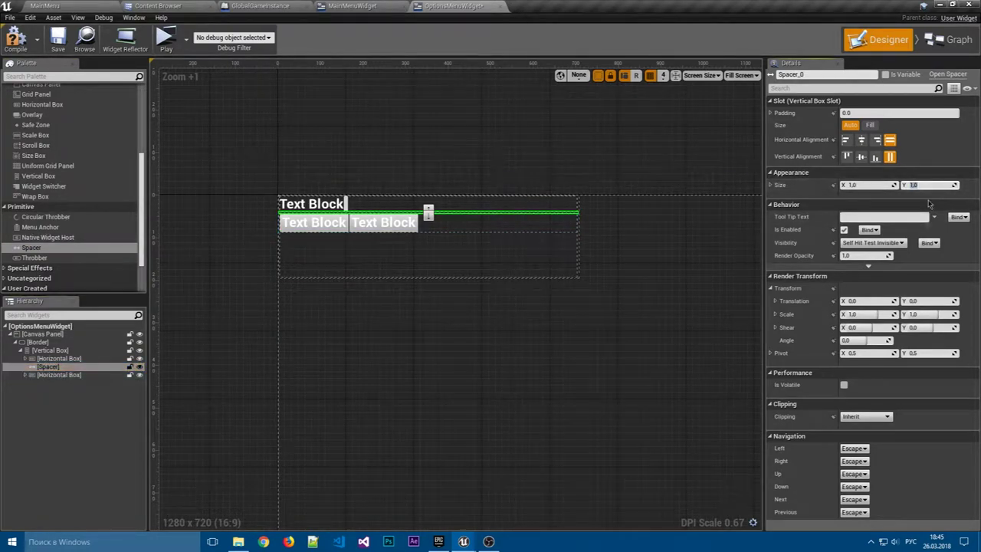
text(25)
key(Return)
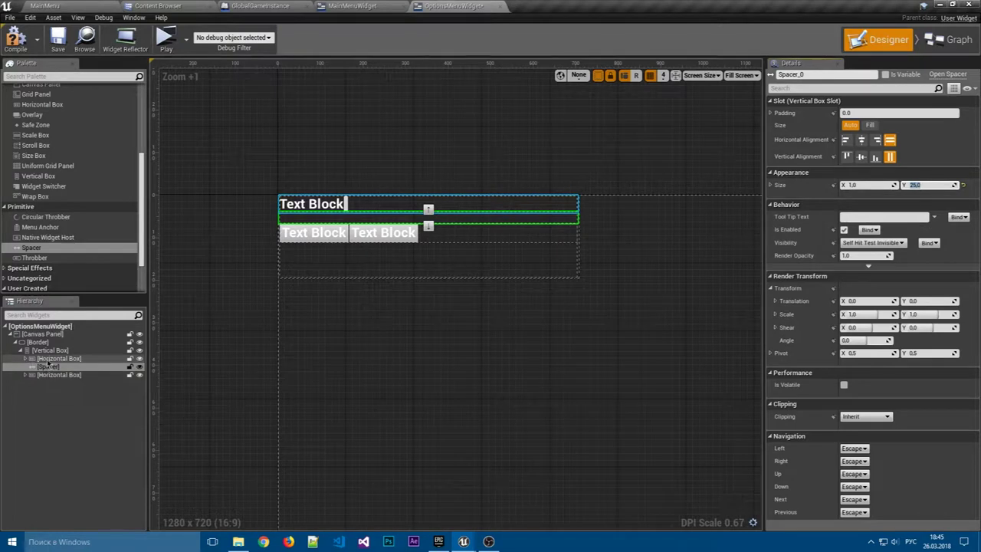
Set the label Text Block and the name text box slots to Fill.
click(59, 358)
click(25, 358)
click(65, 366)
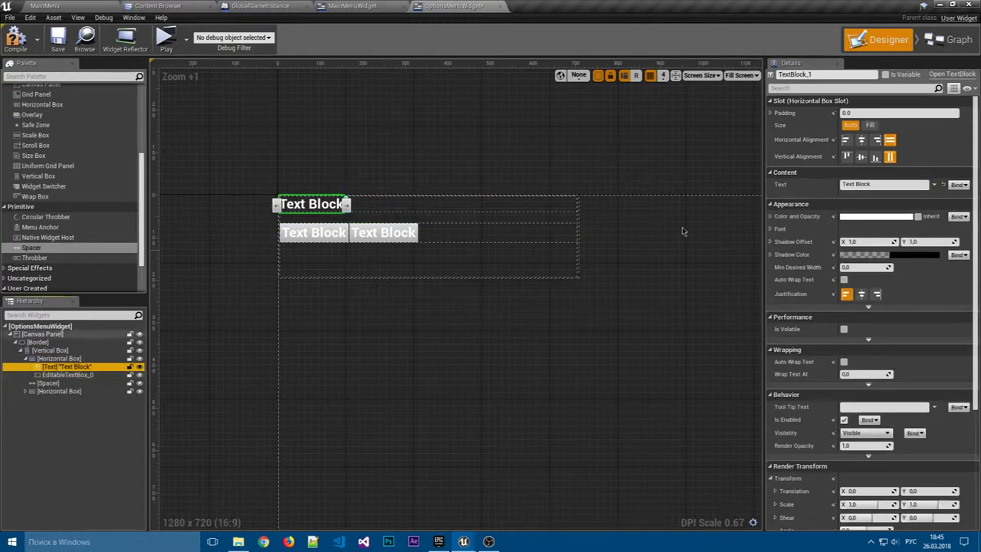
click(870, 125)
click(576, 204)
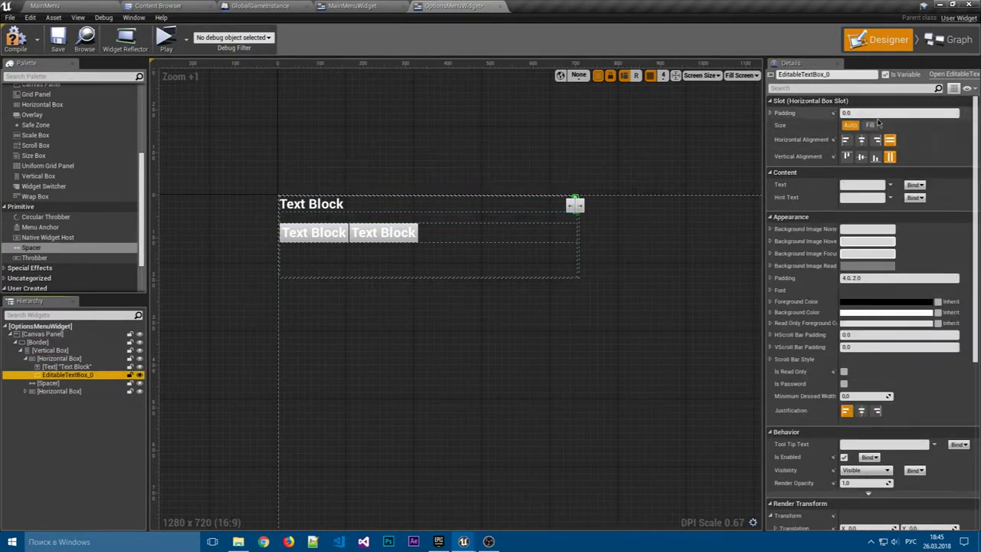
click(870, 124)
Centre the button row horizontally and drop a Spacer into it.
click(51, 391)
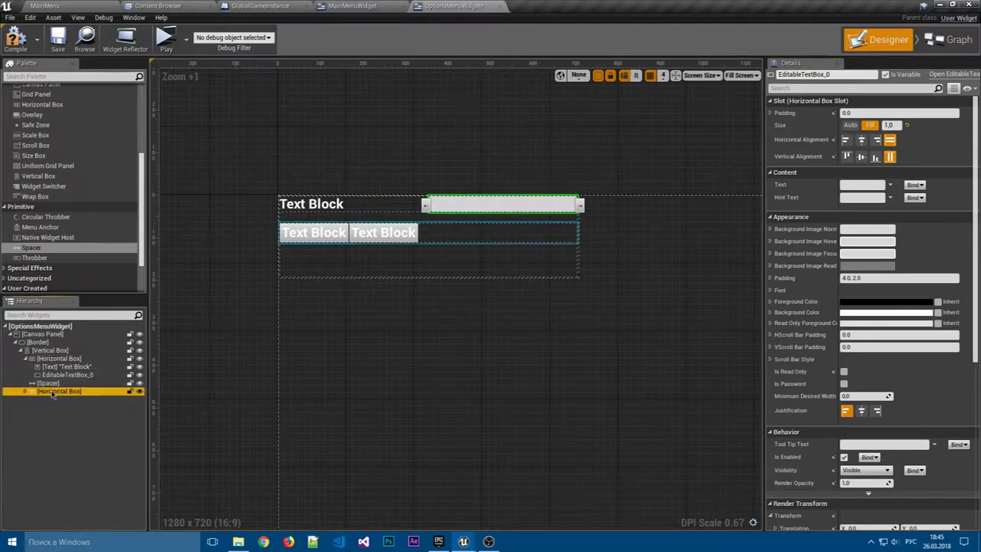
click(862, 140)
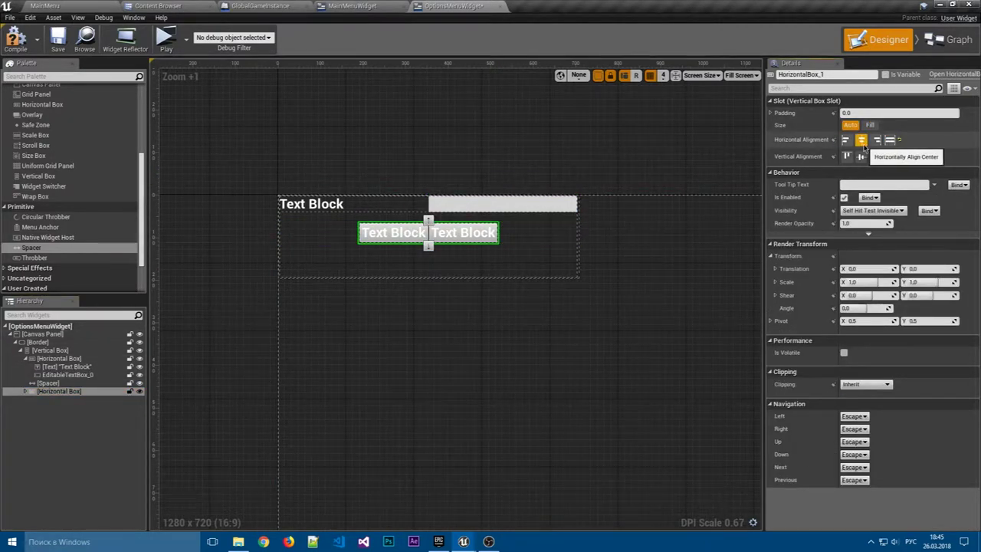
click(25, 391)
drag(30, 248, 51, 391)
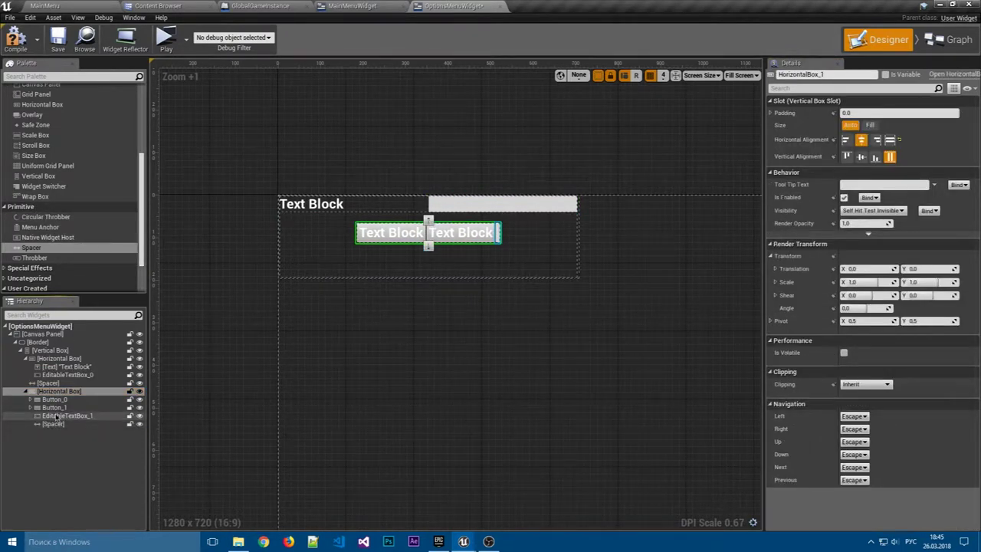
key(ctrl+z)
click(63, 425)
key(Delete)
Move the Spacer between the two buttons and set its width to 25.
click(54, 416)
drag(53, 416, 51, 415)
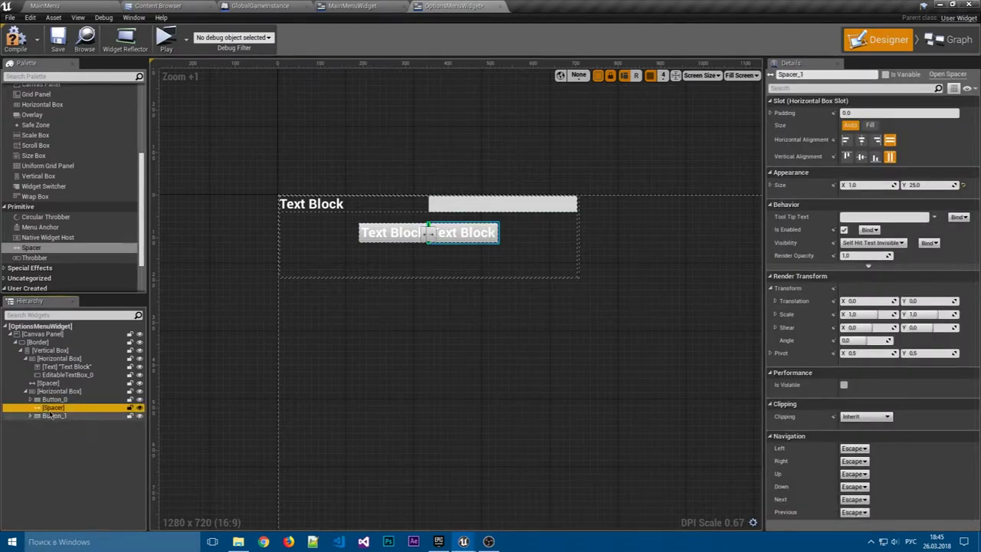
click(928, 185)
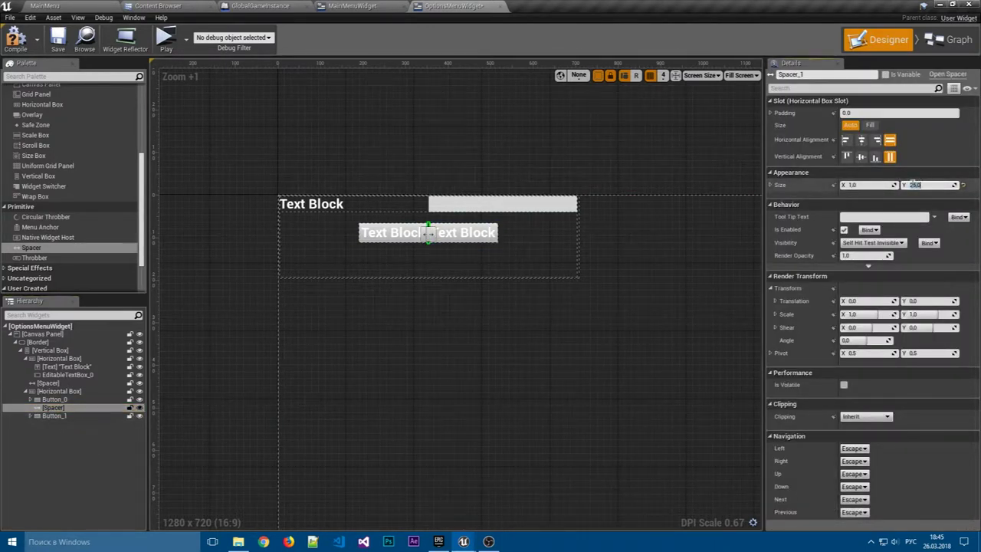
text(25)
key(Return)
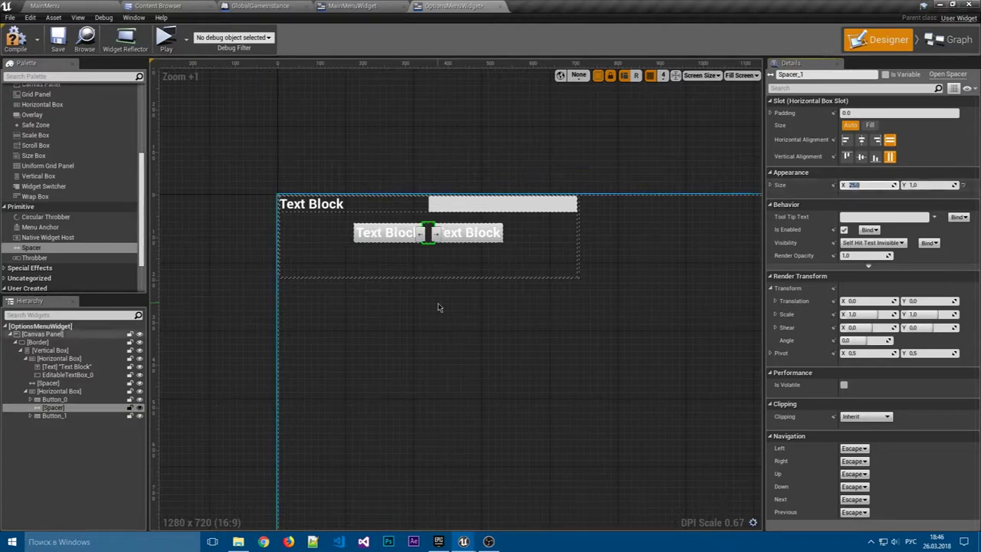
click(438, 302)
click(434, 271)
click(25, 391)
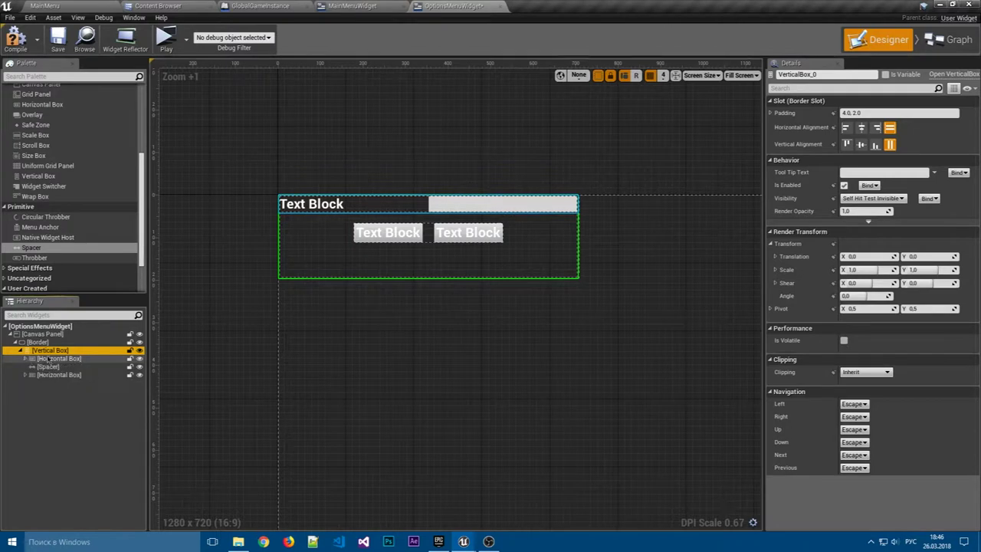
Trim the Border's height, cut the Border and delete the Canvas Panel.
click(445, 273)
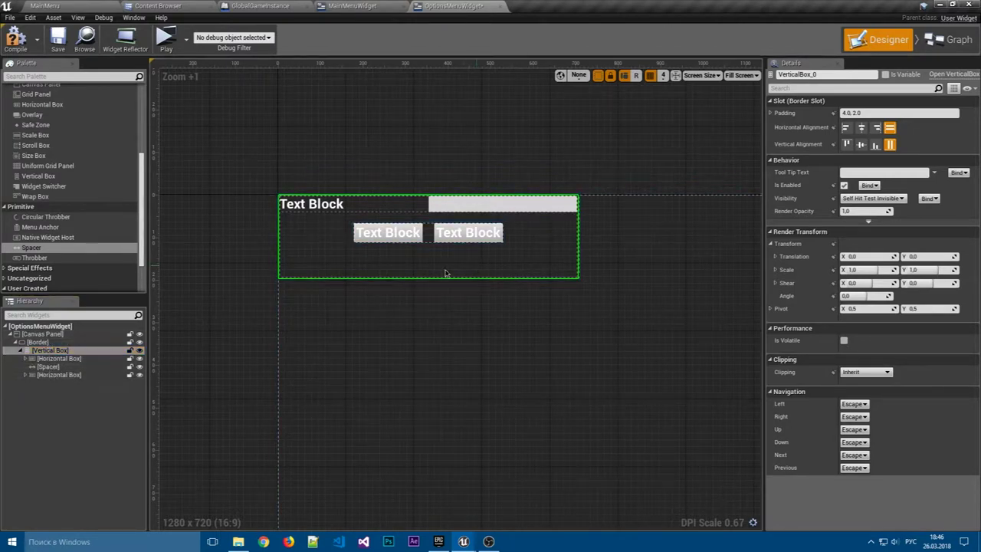
drag(436, 277, 435, 254)
scroll(429, 274, down, 3)
scroll(429, 274, down, 3)
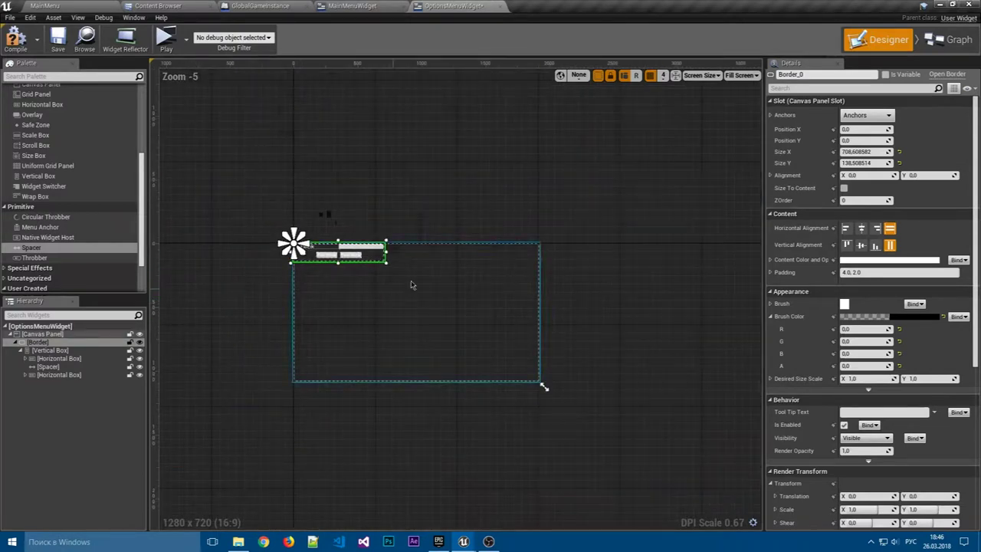
scroll(361, 279, up, 3)
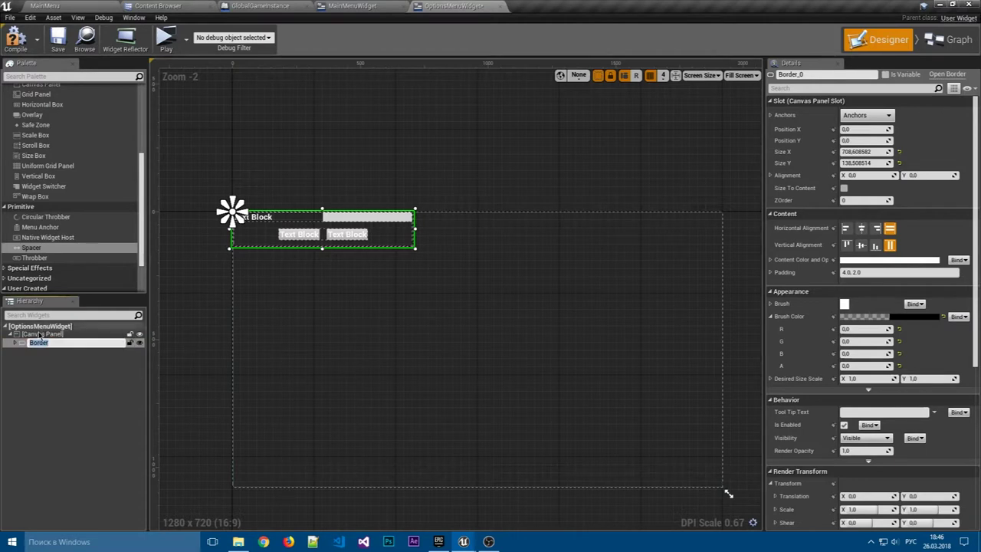
key(Delete)
click(45, 335)
key(Delete)
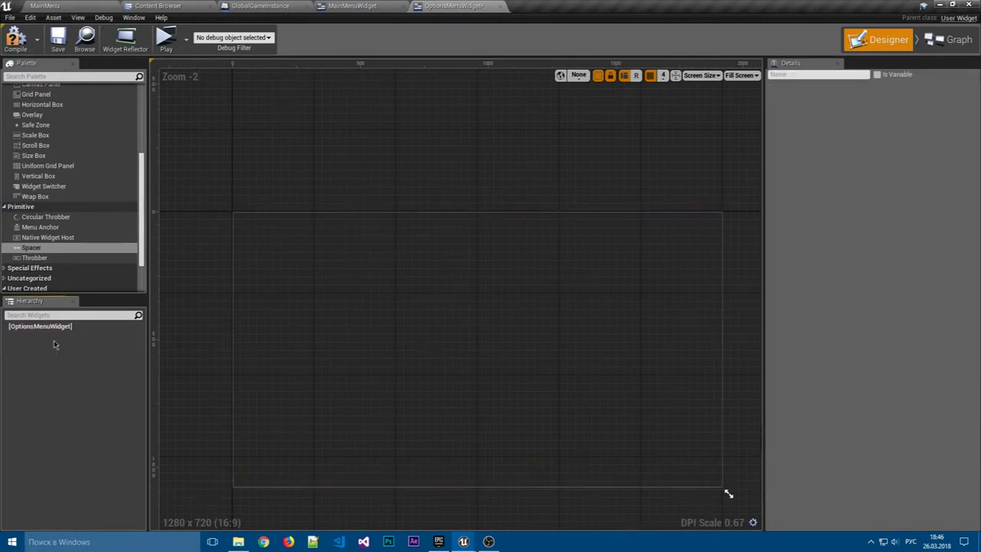
Restore the Border as the root and preview at Desired on Screen.
key(ctrl+z)
click(64, 337)
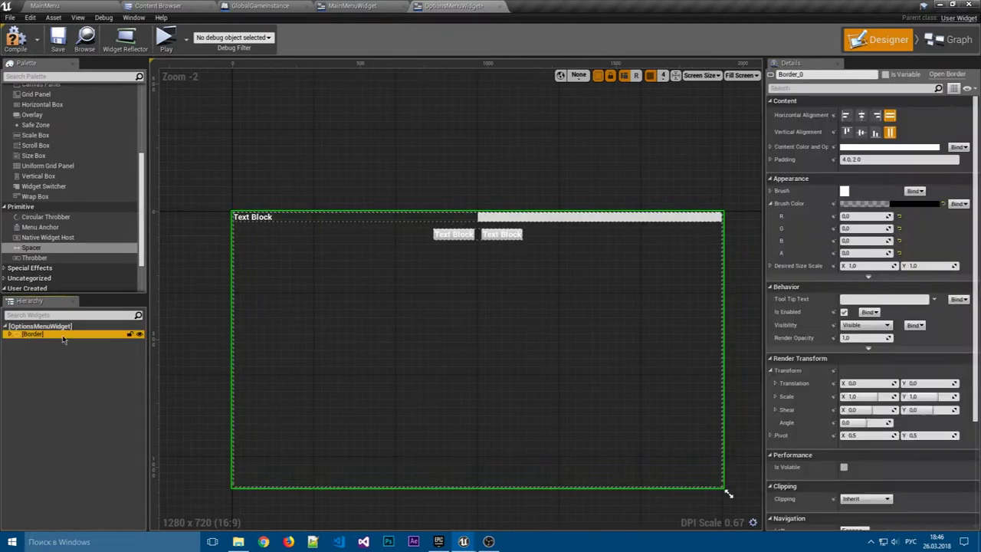
click(741, 75)
click(741, 127)
click(543, 159)
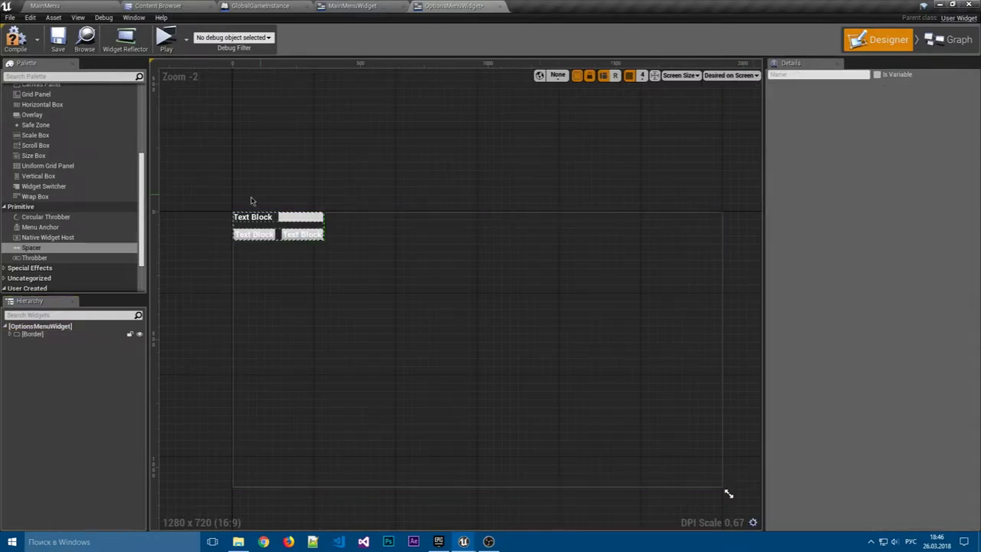
scroll(250, 201, up, 6)
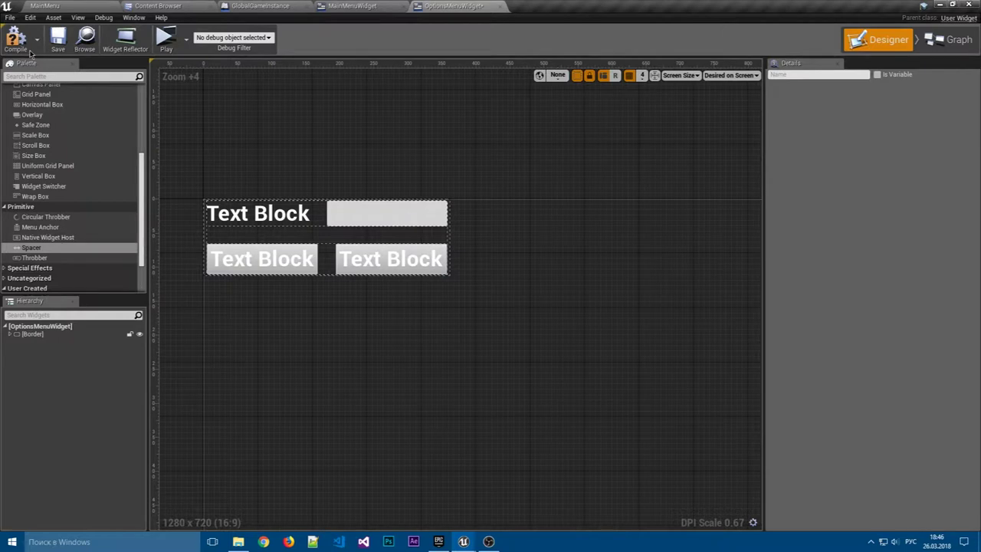
click(370, 5)
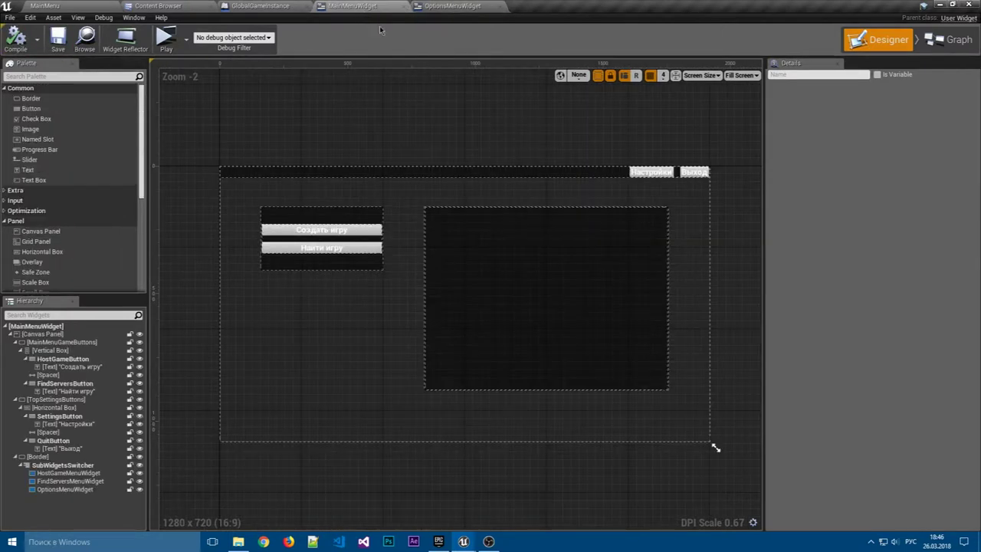
scroll(222, 403, down, 2)
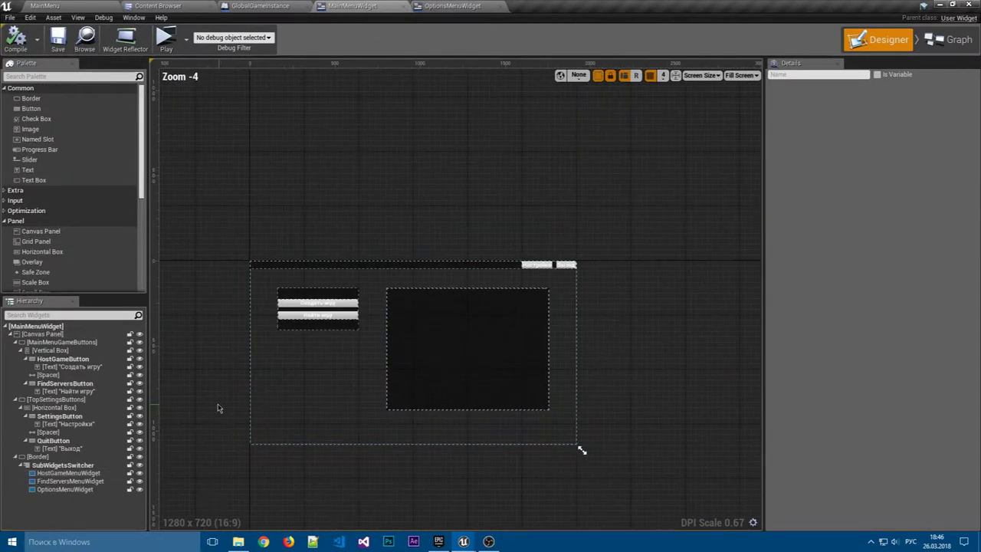
click(88, 489)
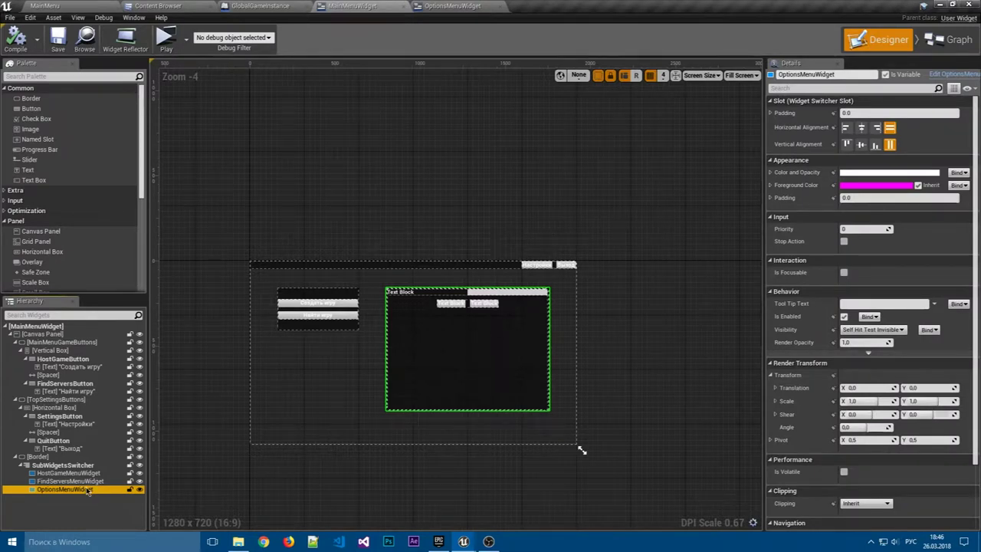
scroll(429, 490, down, 2)
scroll(422, 346, up, 3)
scroll(309, 445, up, 2)
right_drag(309, 445, 281, 364)
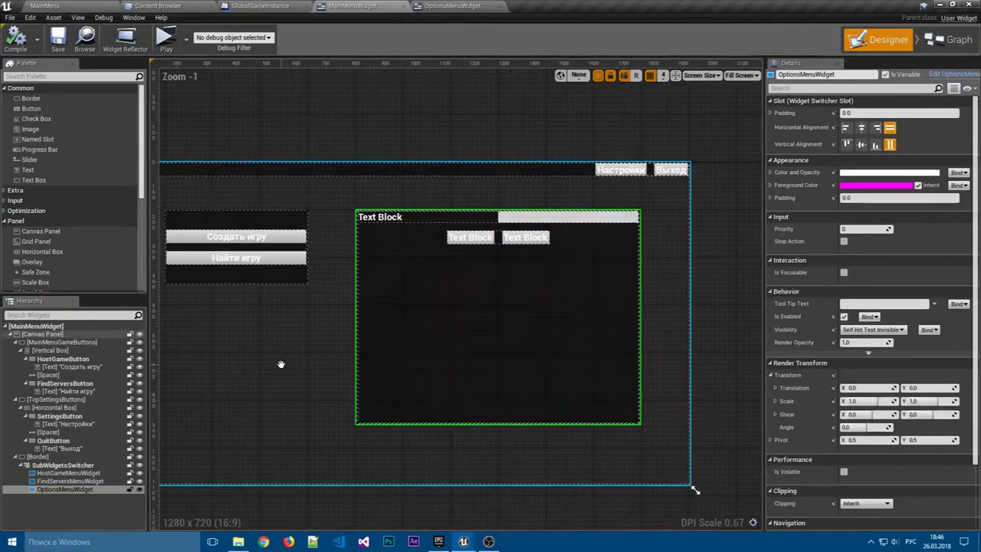
scroll(280, 363, up, 1)
click(69, 481)
click(68, 491)
click(69, 506)
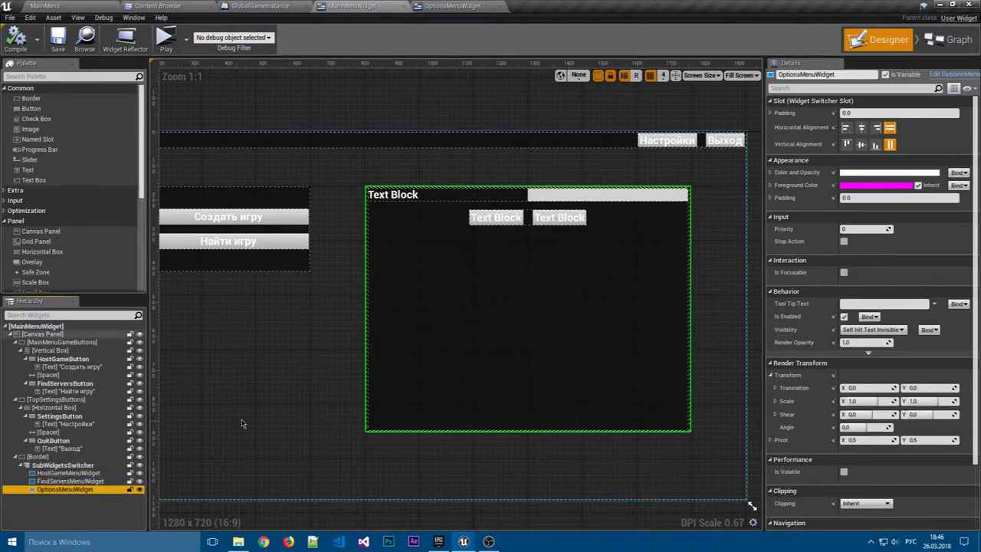
Add a Text widget to the Vertical Box with font size 48.
click(422, 5)
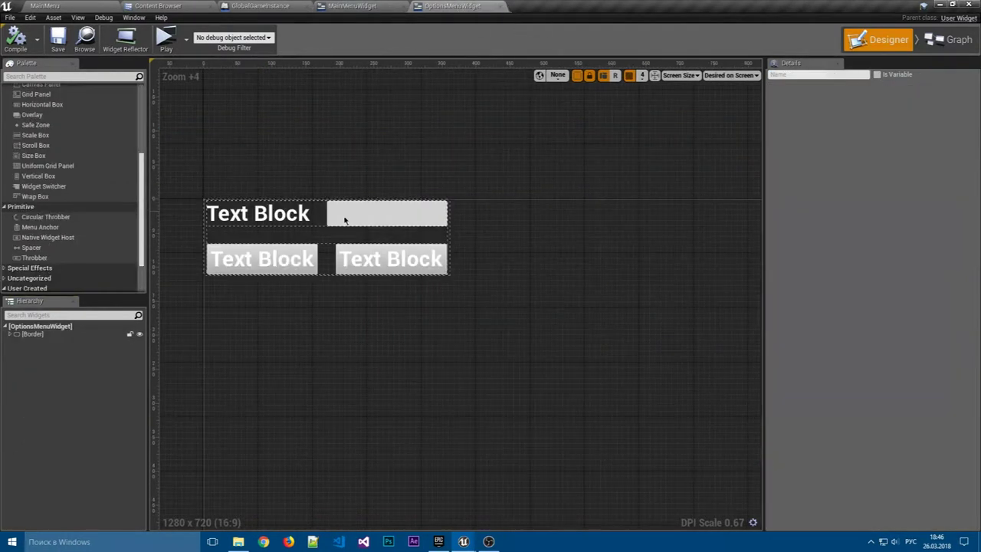
double_click(15, 335)
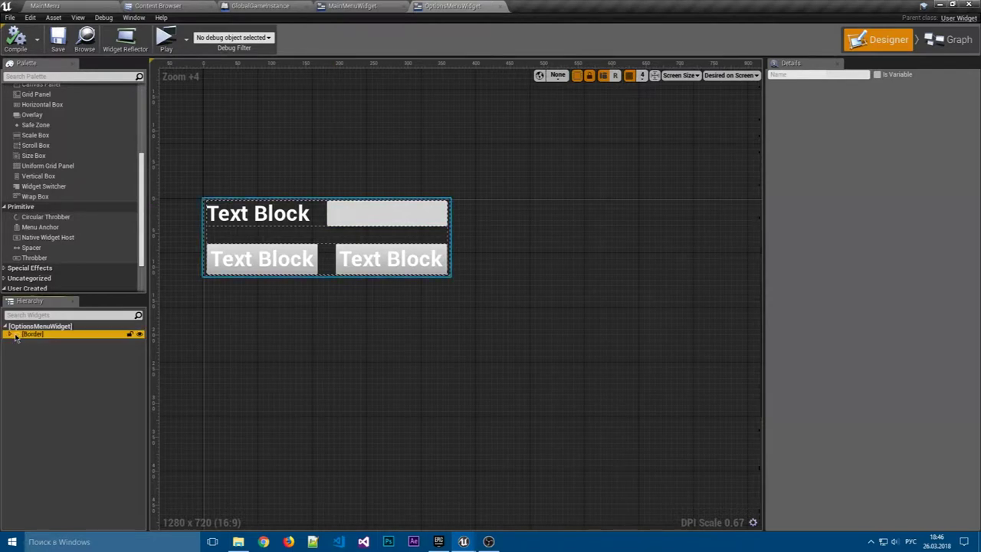
click(36, 343)
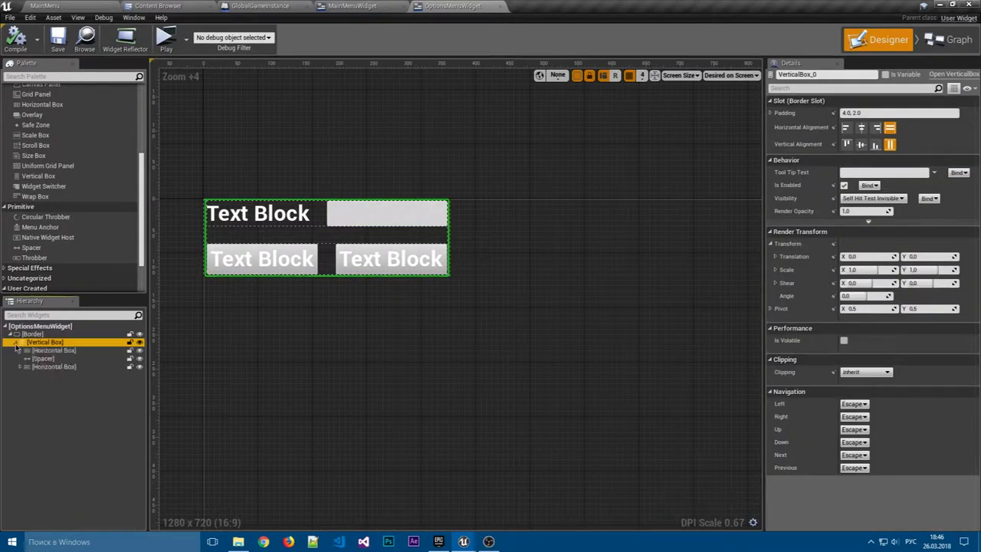
scroll(48, 173, up, 2)
scroll(48, 173, up, 2)
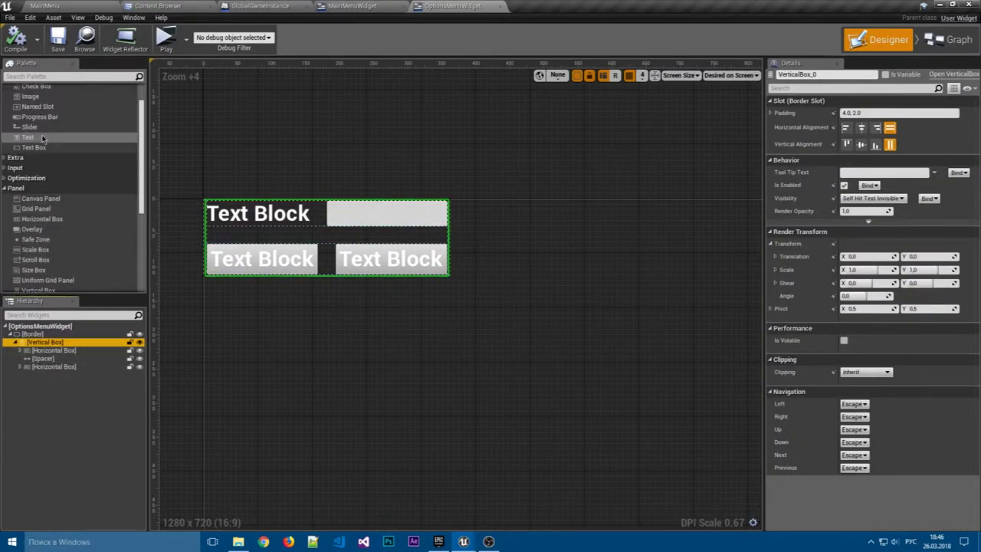
scroll(49, 173, up, 1)
mouse_move(35, 169)
mouse_down()
mouse_move(94, 327)
mouse_move(48, 355)
mouse_up()
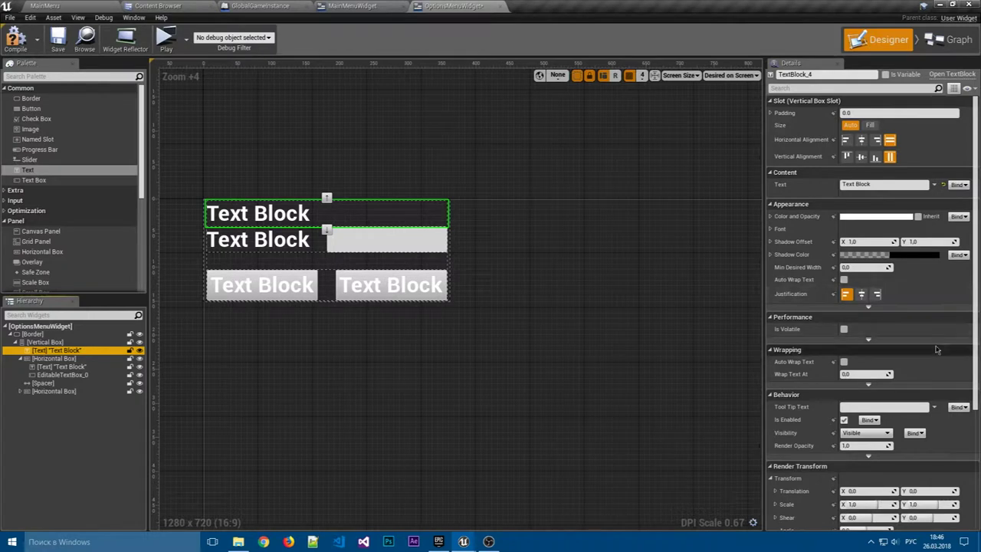
scroll(936, 352, down, 1)
scroll(936, 351, down, 3)
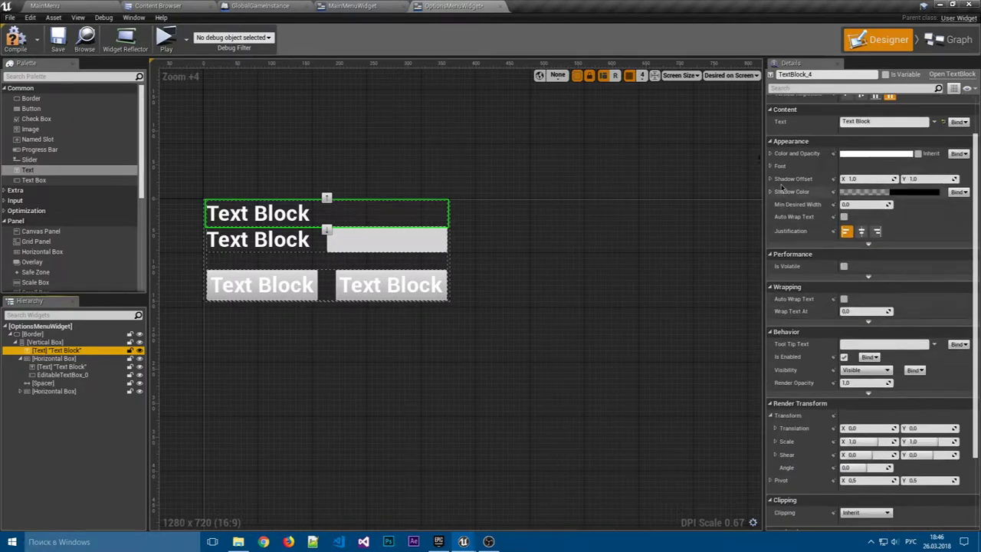
click(771, 167)
click(876, 205)
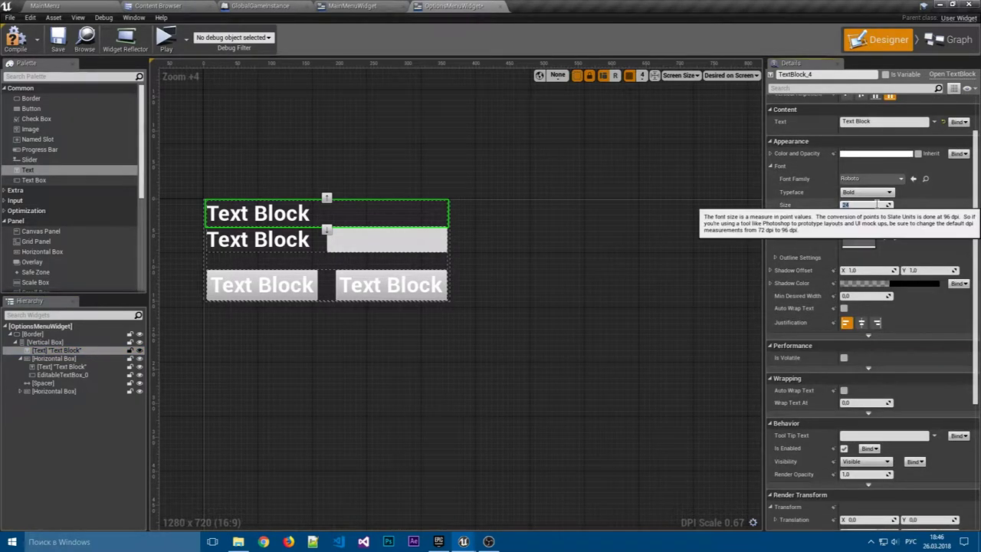
text(48)
key(Return)
Set the title text to 'Настройки', centre-justified, with Fill horizontal and vertical alignment.
click(858, 122)
key(ctrl+a)
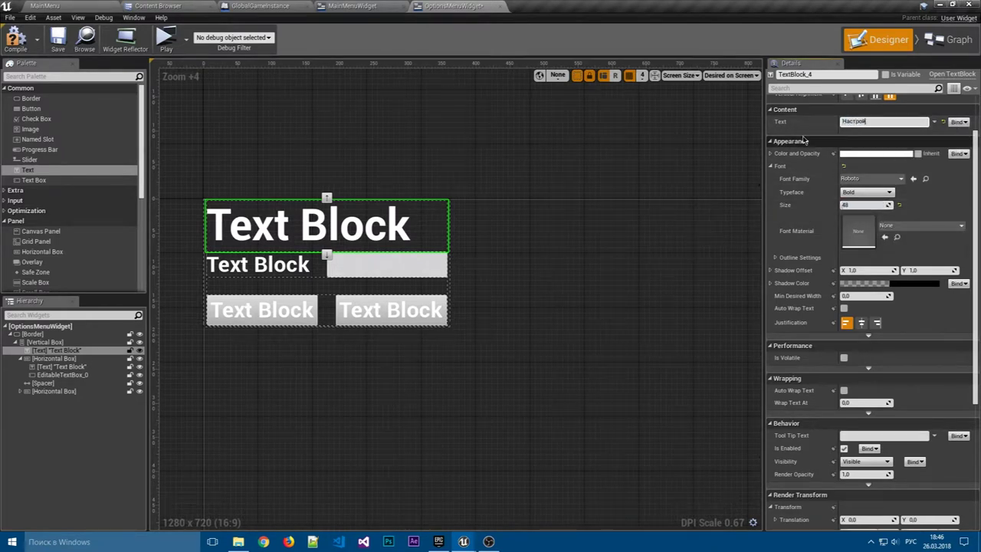
text(ки)
key(Return)
scroll(881, 176, up, 2)
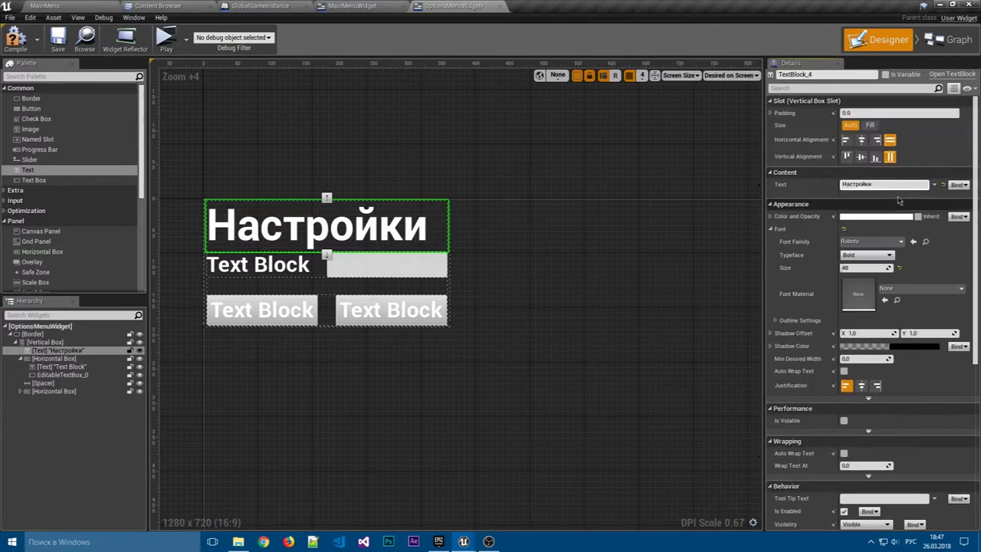
click(862, 140)
click(862, 385)
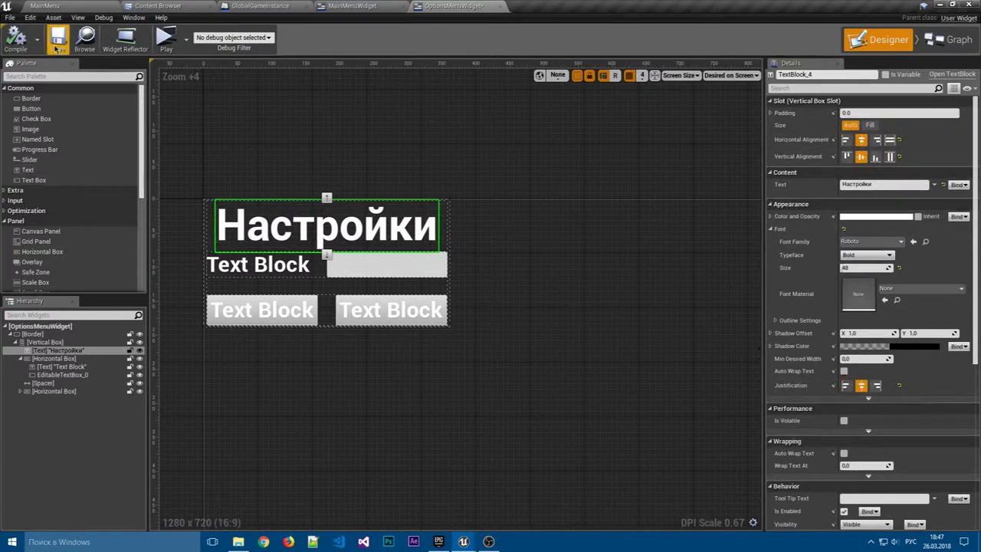
click(890, 140)
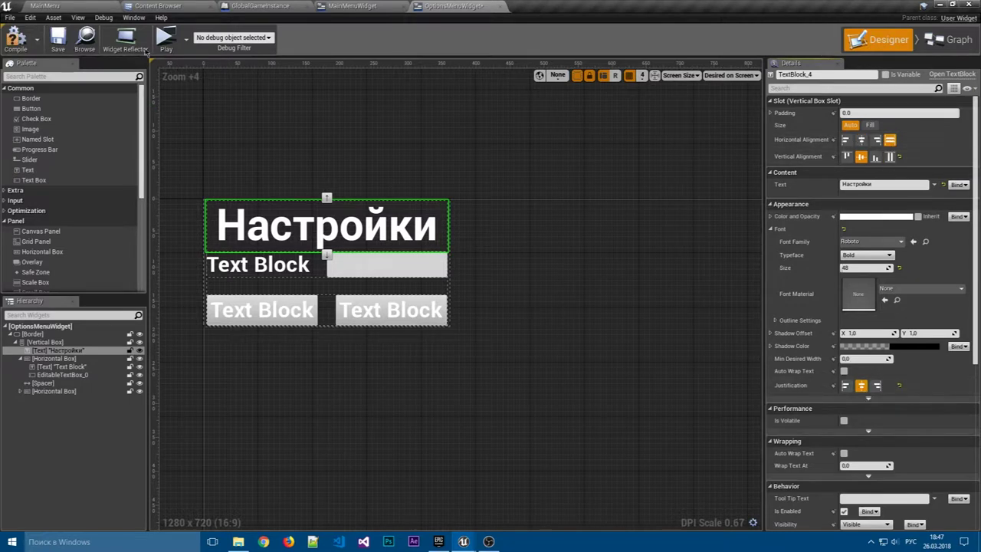
click(891, 157)
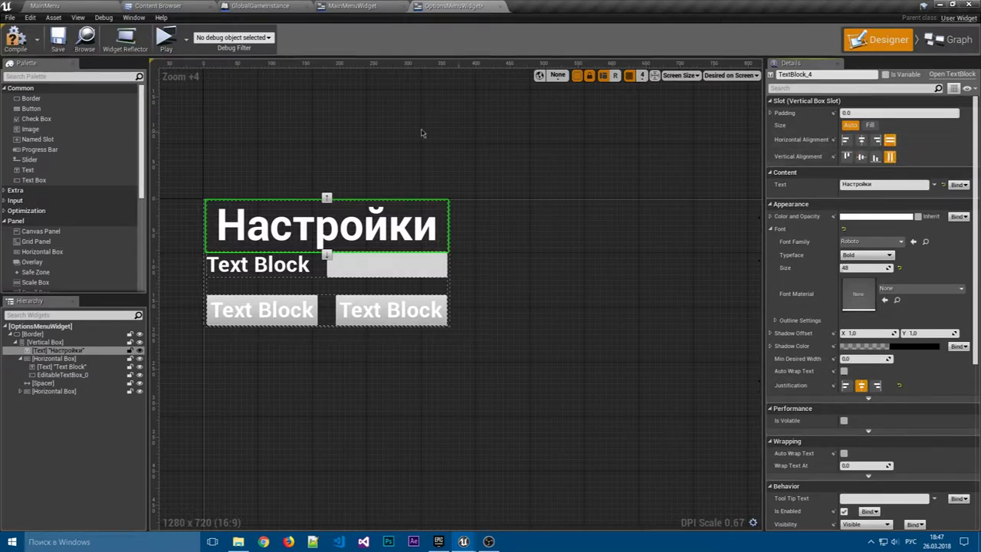
Compile and save OptionsMenuWidget, then preview the options panel inside MainMenuWidget.
click(16, 38)
click(58, 38)
click(350, 6)
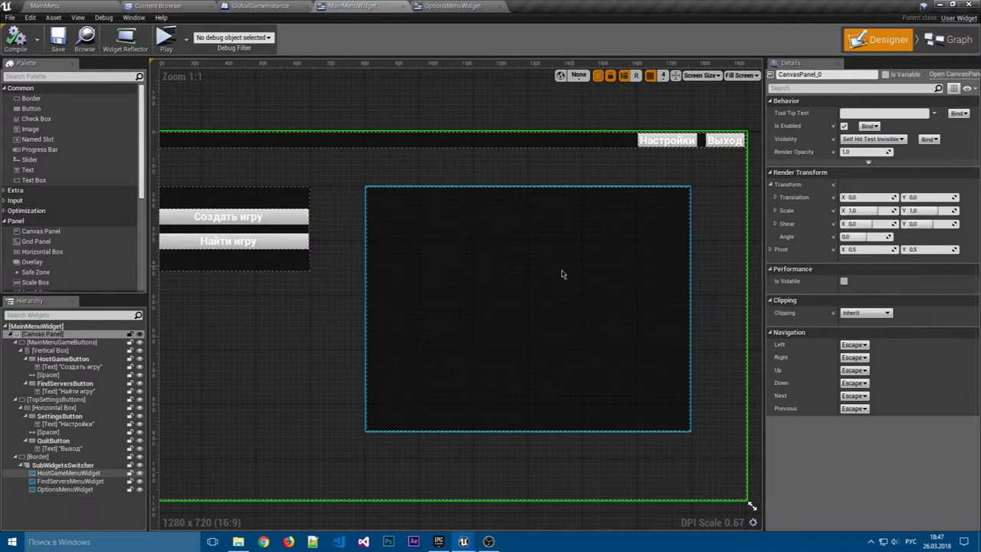
click(87, 490)
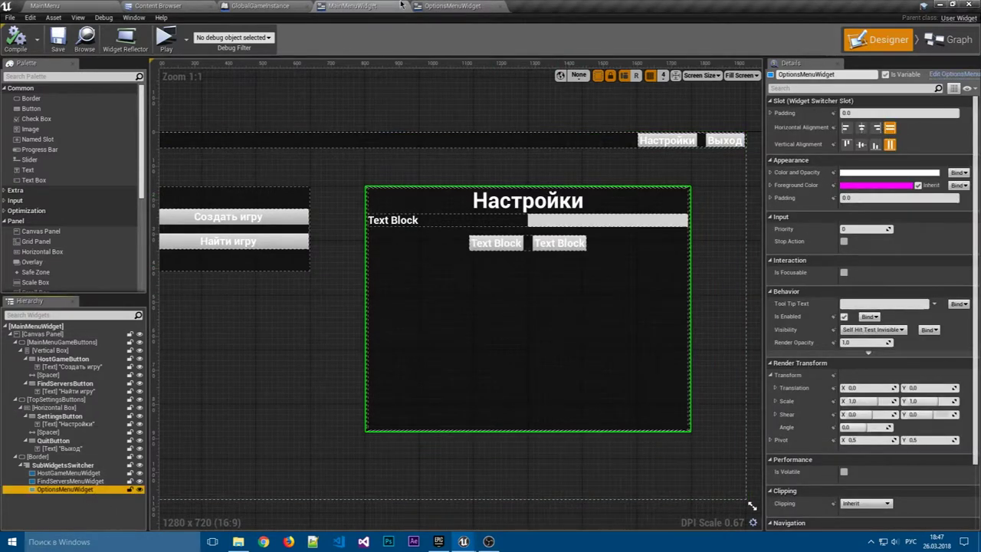
Duplicate the existing spacer and place the copy directly under the Настройки title.
click(454, 5)
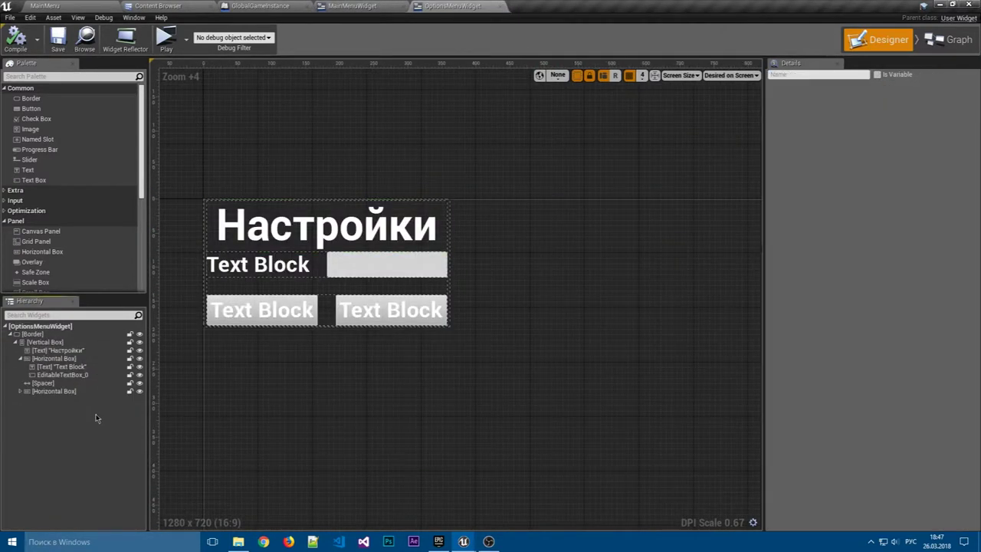
click(324, 288)
key(ctrl+c)
click(45, 342)
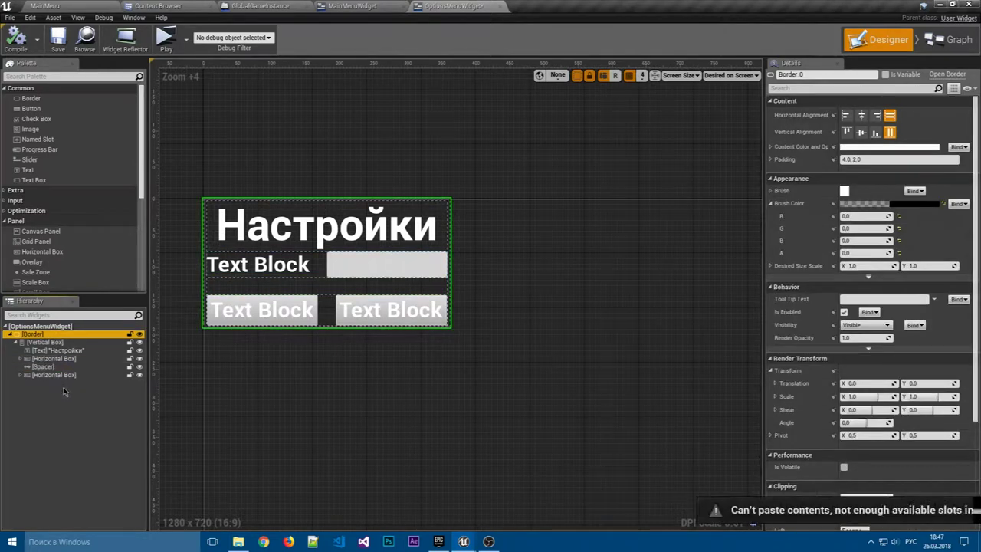
key(ctrl+v)
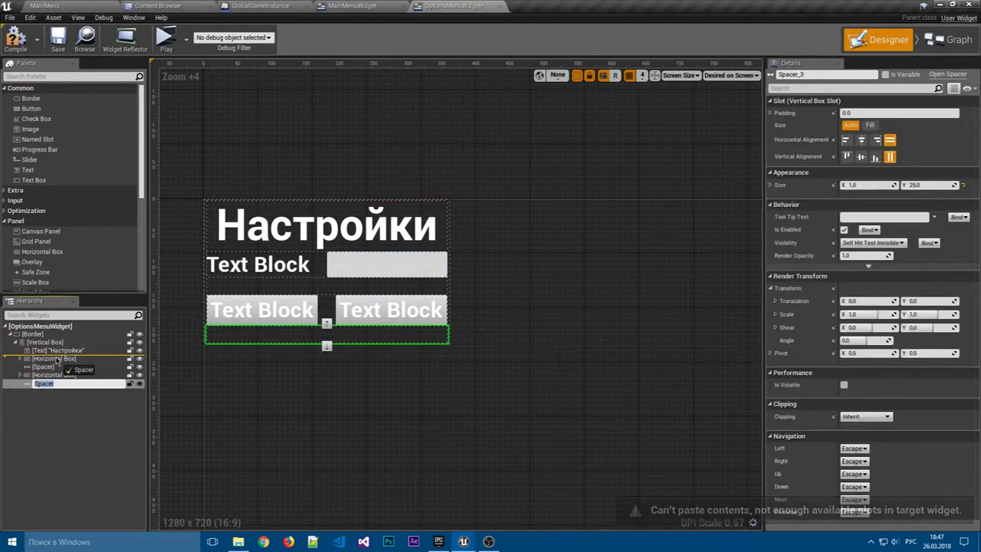
drag(44, 385, 48, 354)
click(512, 386)
Recompile the options menu and check the new gap in the main menu preview.
click(15, 37)
click(353, 6)
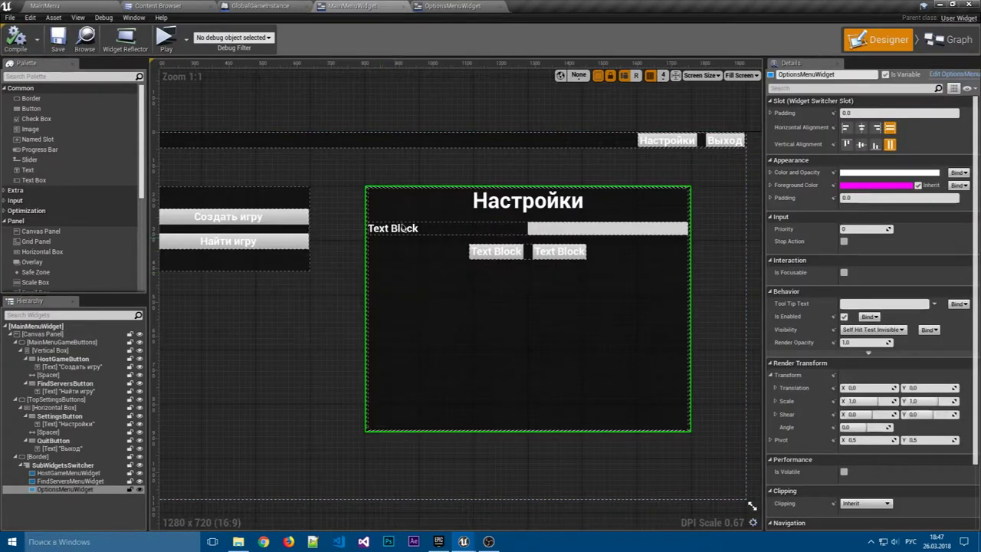
click(463, 5)
click(325, 237)
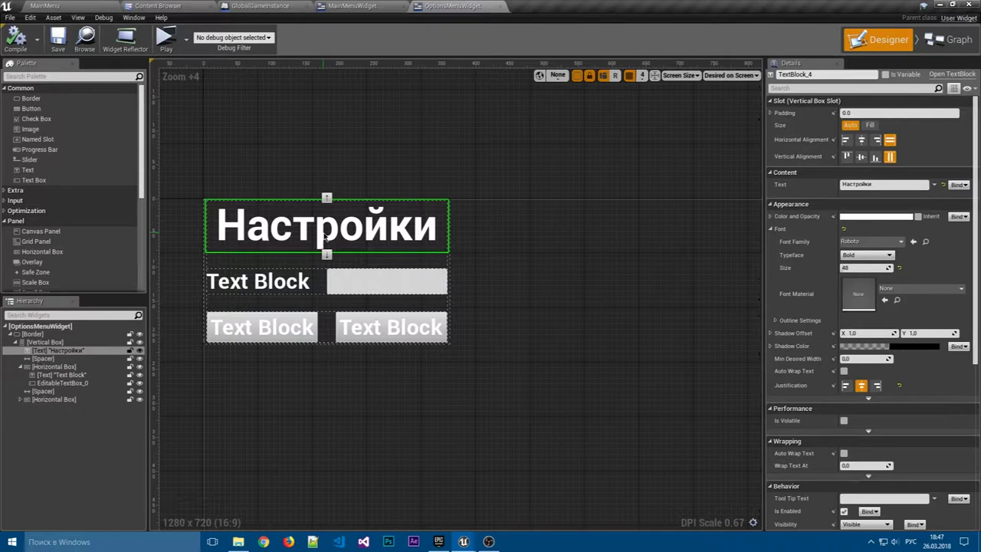
click(278, 431)
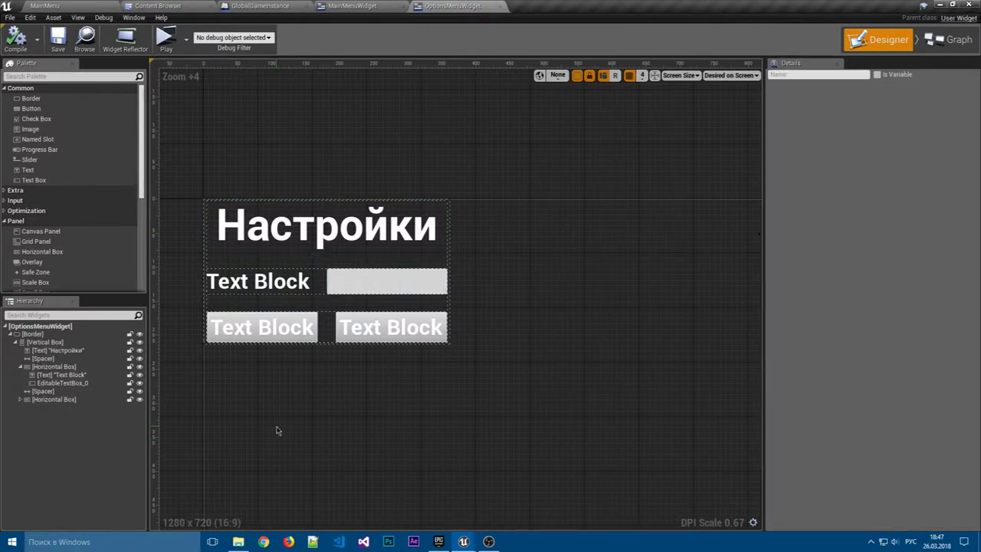
click(386, 6)
Set the name-entry label's text to 'Введите имя персонажа:'.
click(450, 6)
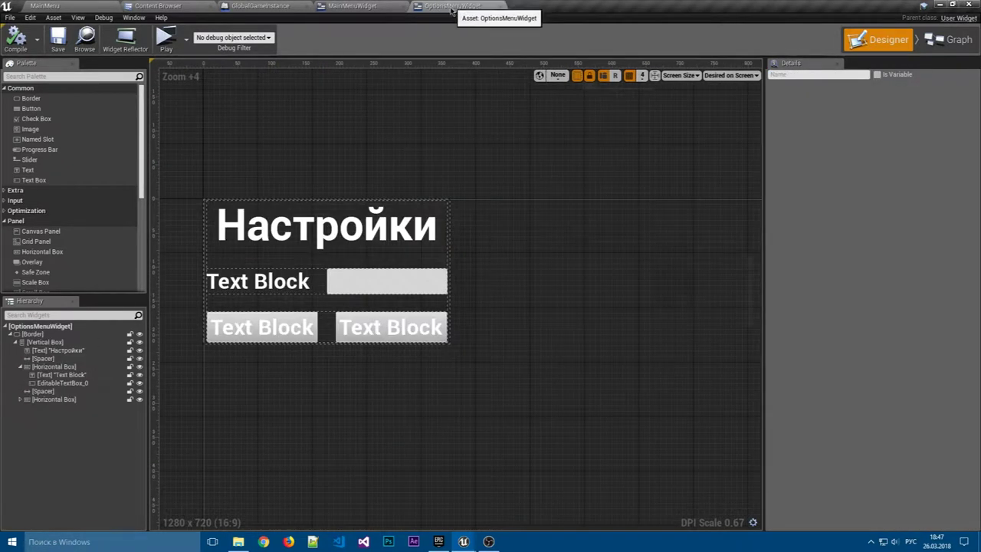
click(258, 281)
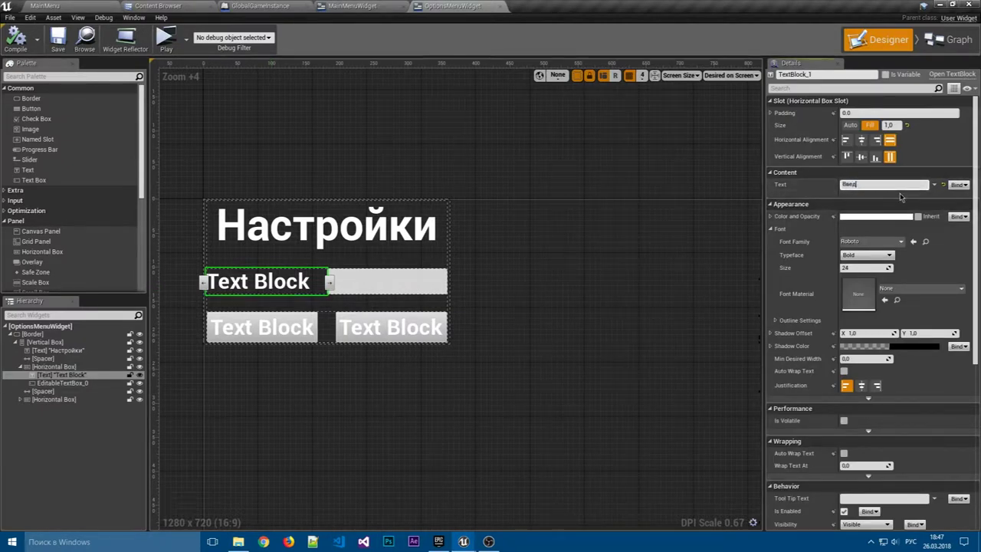
text(Введите имя персонажа)
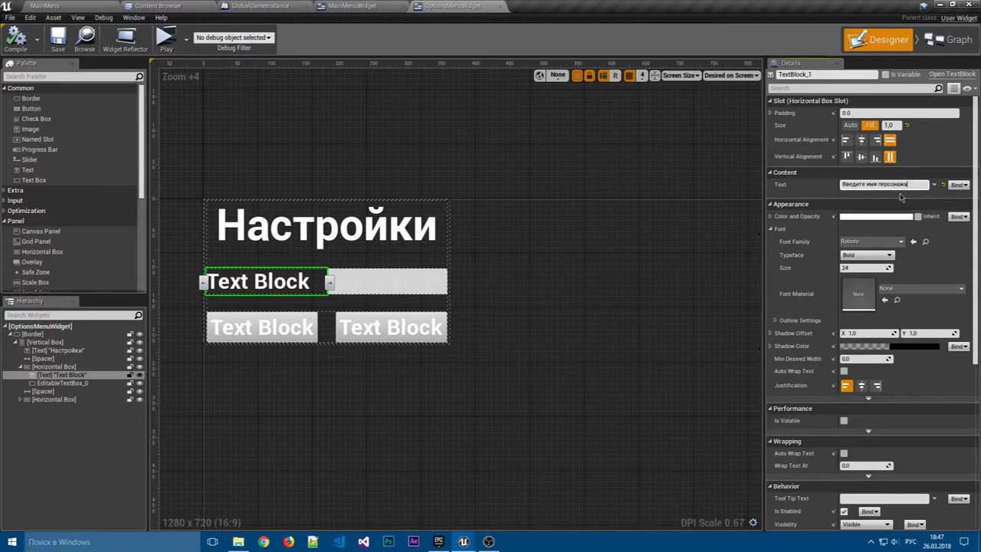
text(:)
key(Return)
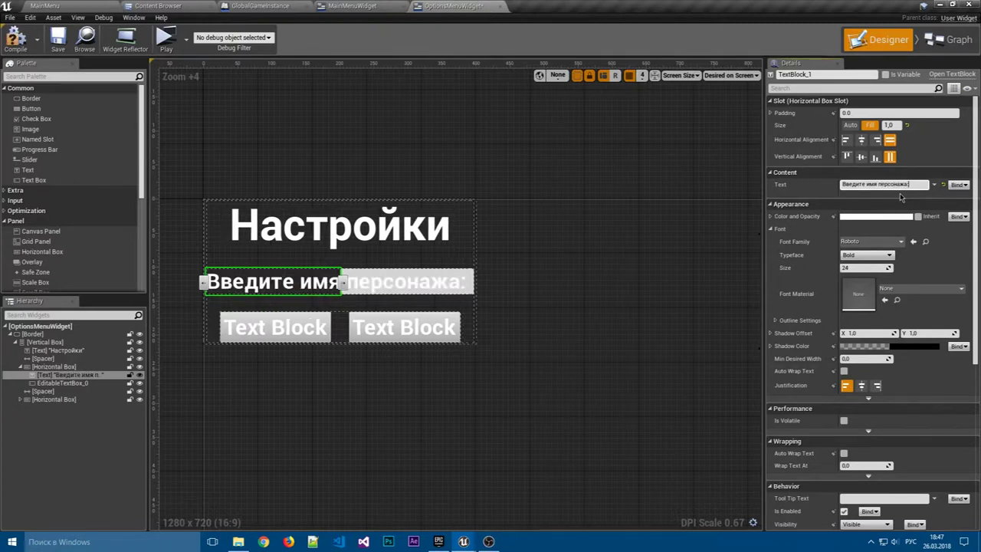
Select the player name input box, then the menu's outer border.
click(460, 281)
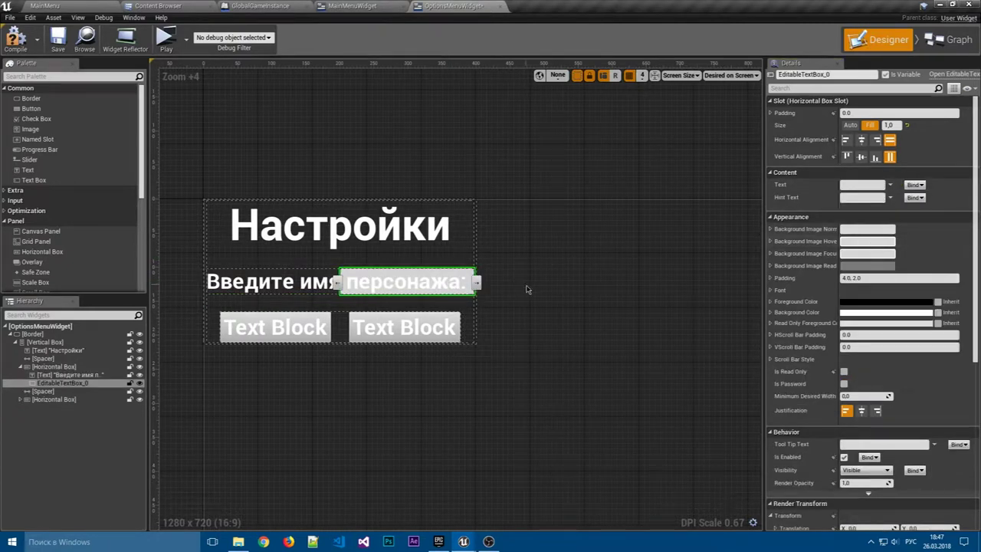
scroll(521, 276, up, 2)
scroll(517, 270, down, 1)
scroll(522, 264, down, 1)
scroll(529, 254, down, 3)
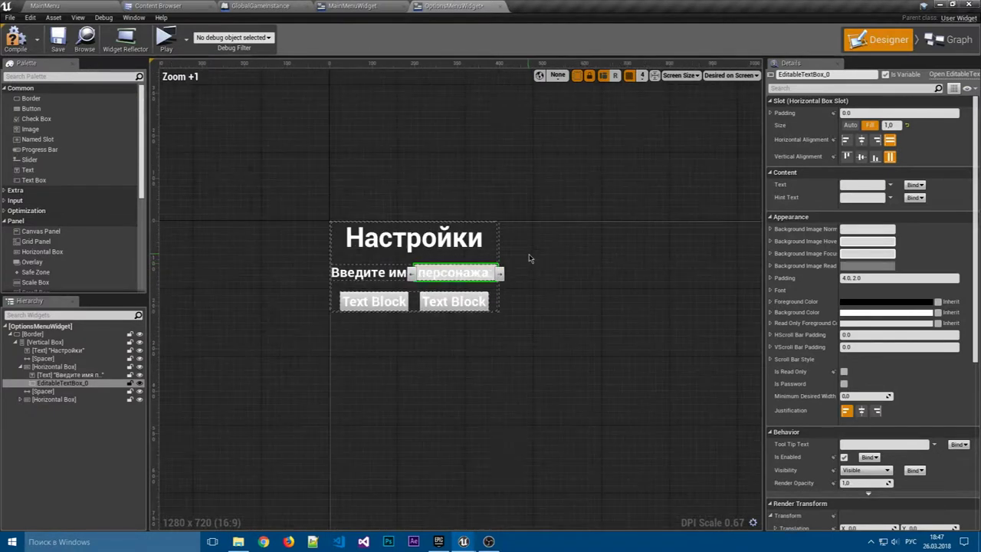
click(492, 251)
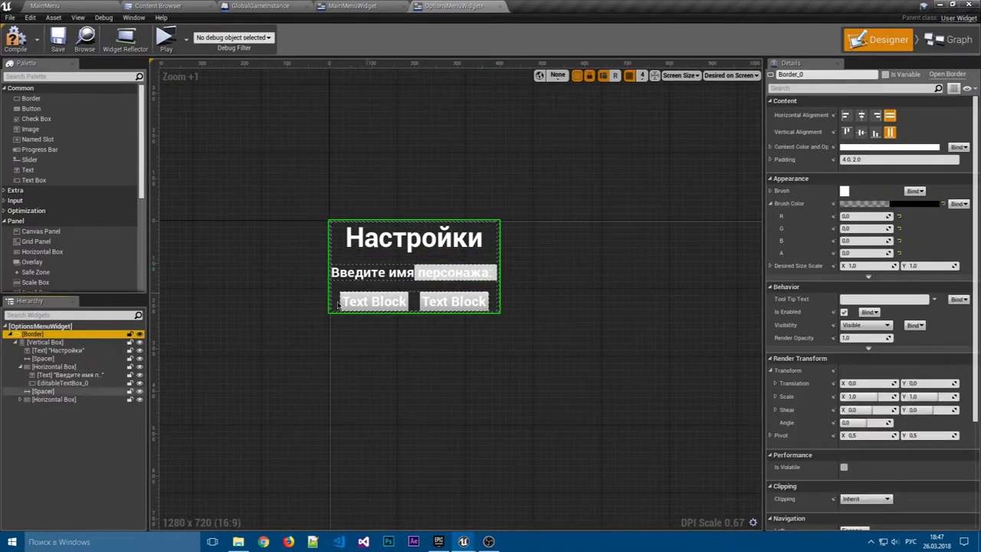
Inspect the outer Border and the spacer under the title in the Hierarchy.
click(452, 307)
click(463, 316)
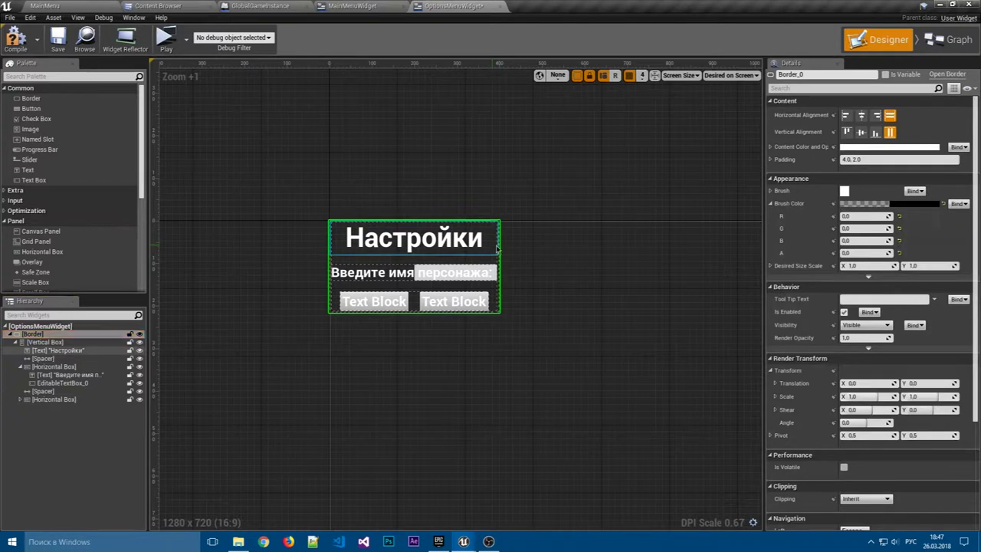
click(489, 258)
click(33, 334)
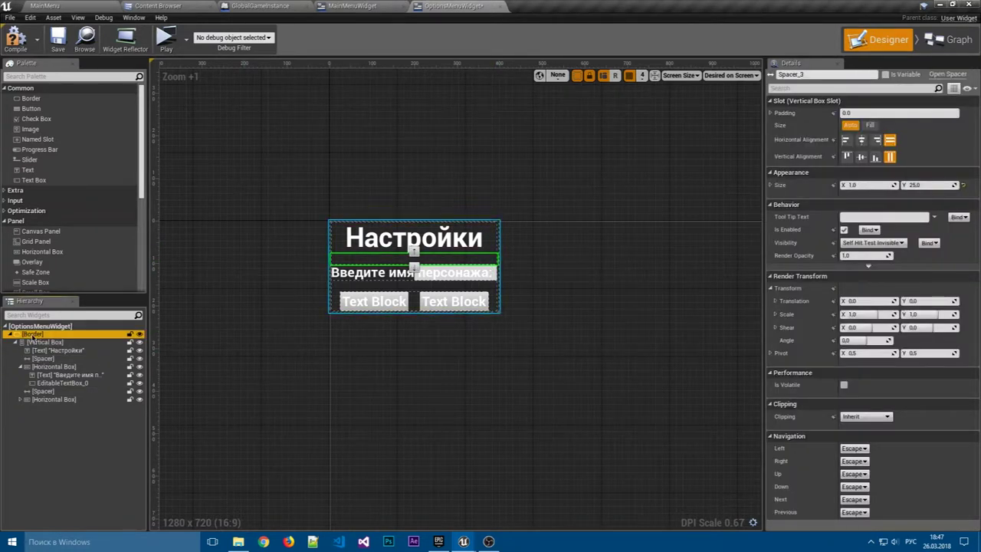
click(476, 275)
click(478, 277)
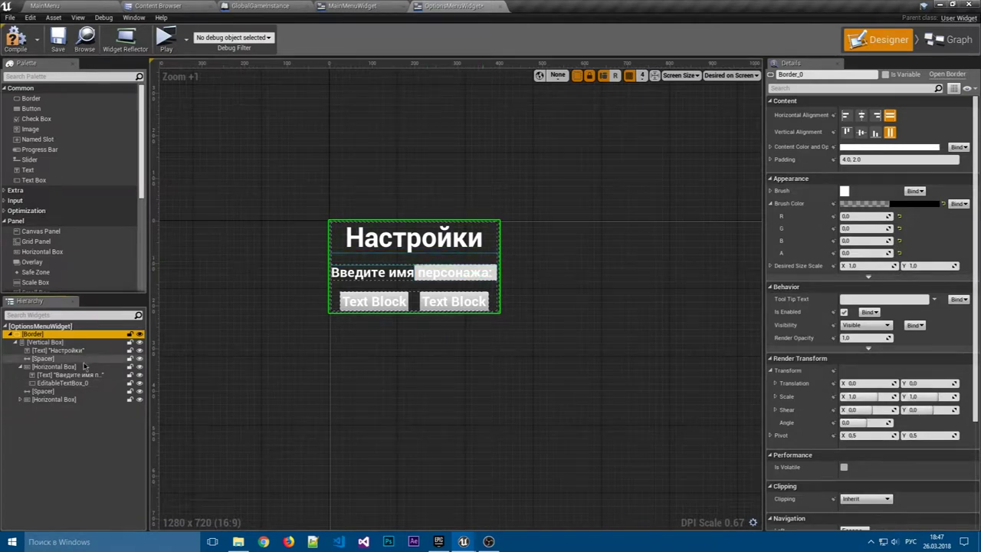
click(40, 326)
click(40, 335)
scroll(622, 292, down, 3)
scroll(468, 202, down, 1)
Switch the designer preview to Fill Screen and select the player name box.
click(732, 75)
click(736, 81)
scroll(442, 135, up, 1)
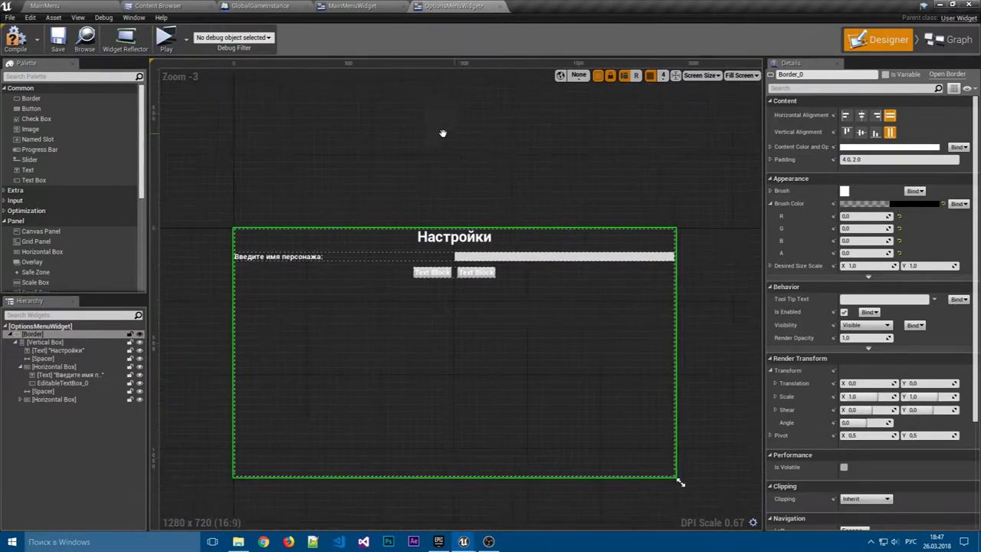
scroll(585, 208, up, 1)
click(411, 240)
scroll(412, 240, up, 3)
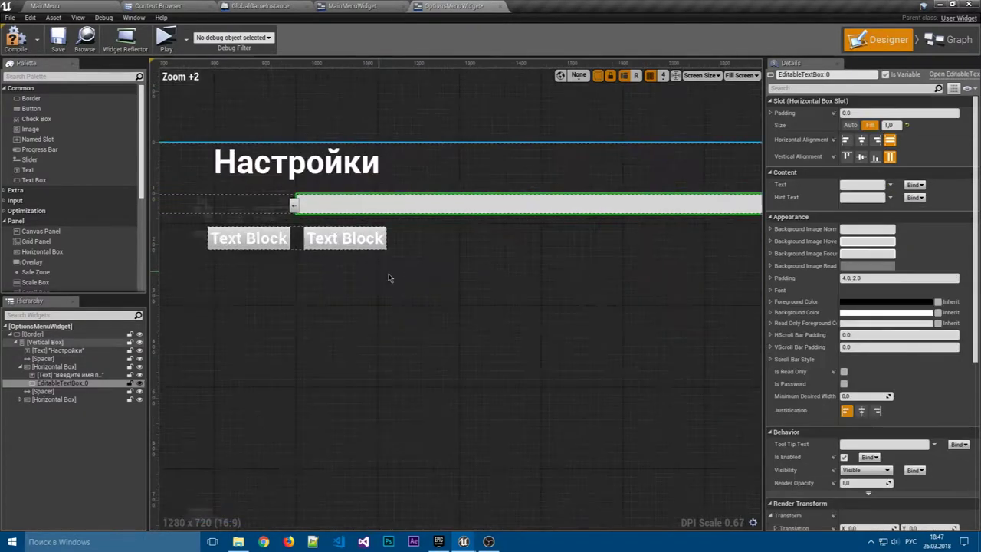
Compile and save the options menu, glancing at MainMenuWidget before returning.
click(64, 48)
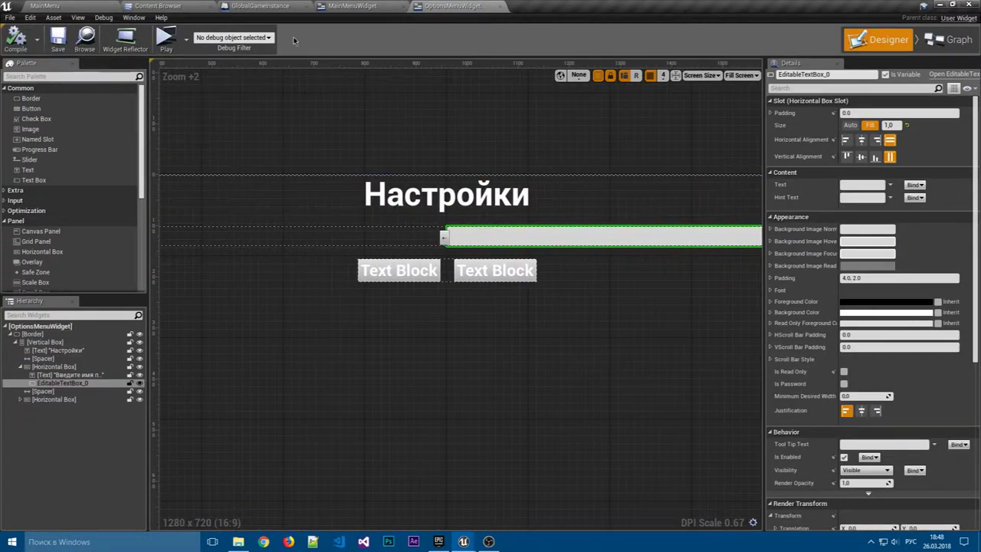
click(372, 6)
click(479, 9)
scroll(524, 237, up, 1)
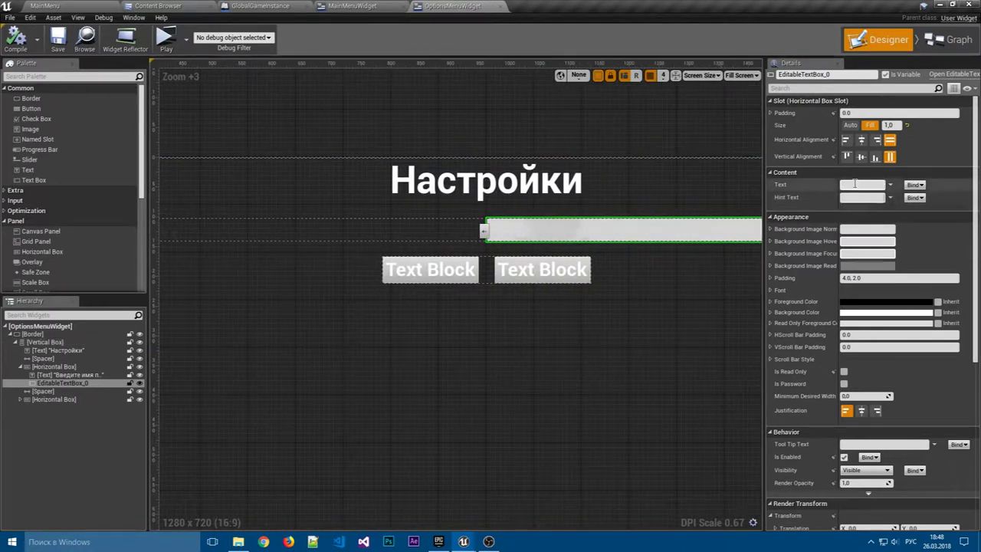
Give the name box the default text 'Client', then preview it in MainMenuWidget.
click(880, 185)
text(Client)
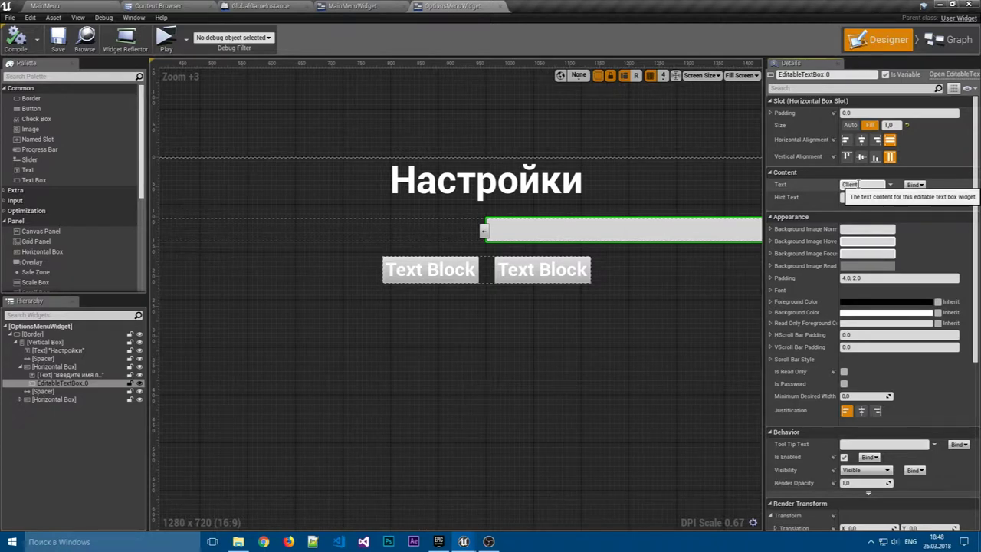
key(Return)
click(543, 329)
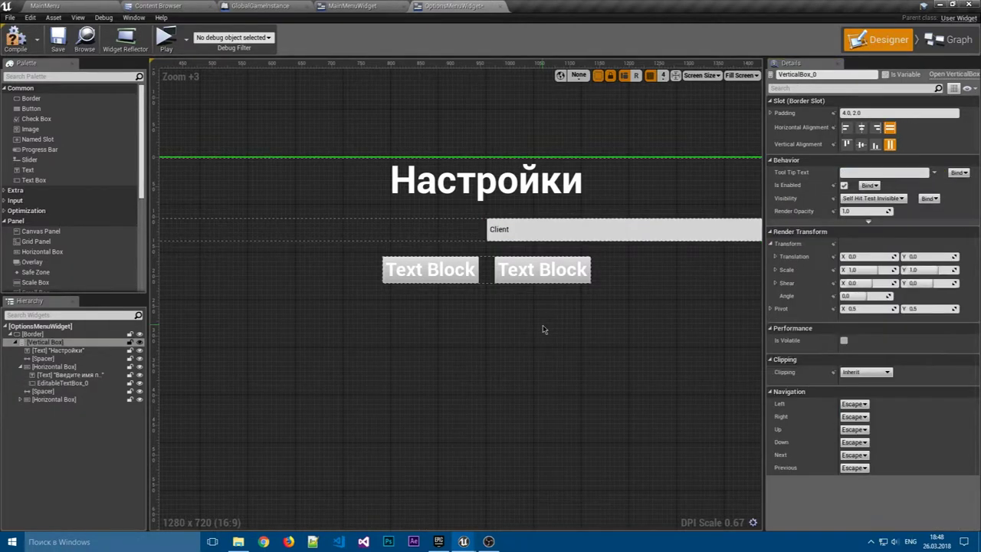
click(353, 6)
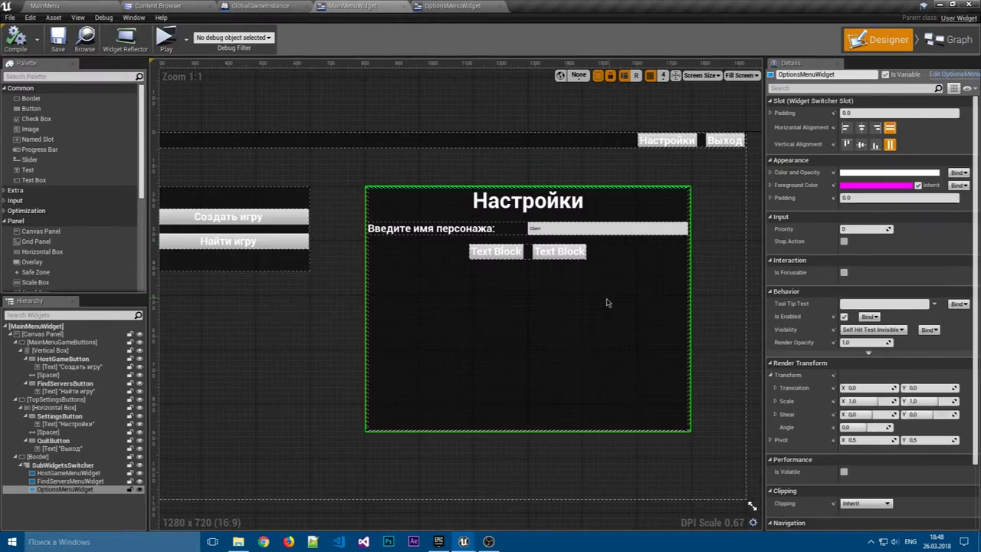
click(452, 5)
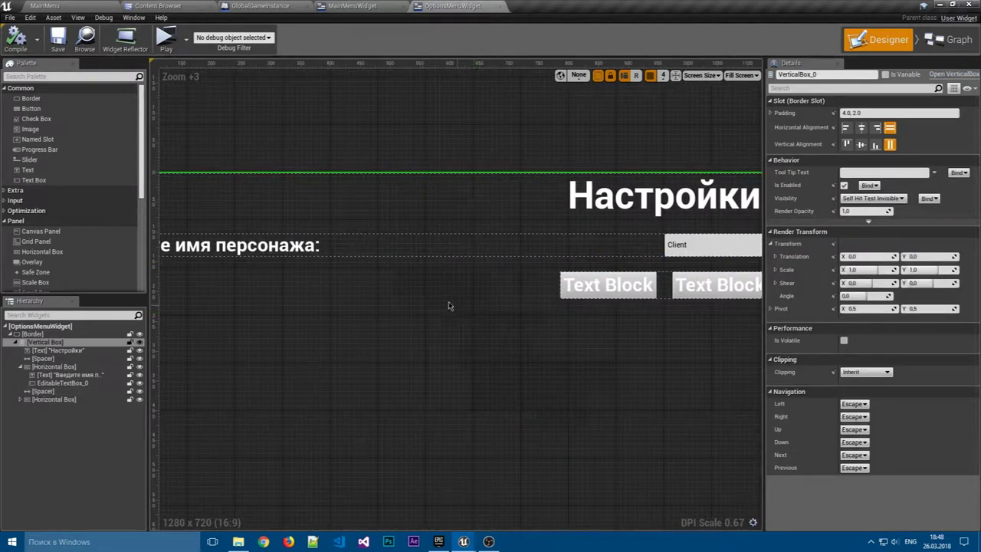
mouse_move(336, 300)
right_down()
mouse_move(417, 300)
mouse_move(239, 298)
mouse_move(521, 274)
mouse_move(445, 276)
right_up()
Label the left button 'Назад' and the right button 'Сохранить' via their Text Blocks.
click(475, 280)
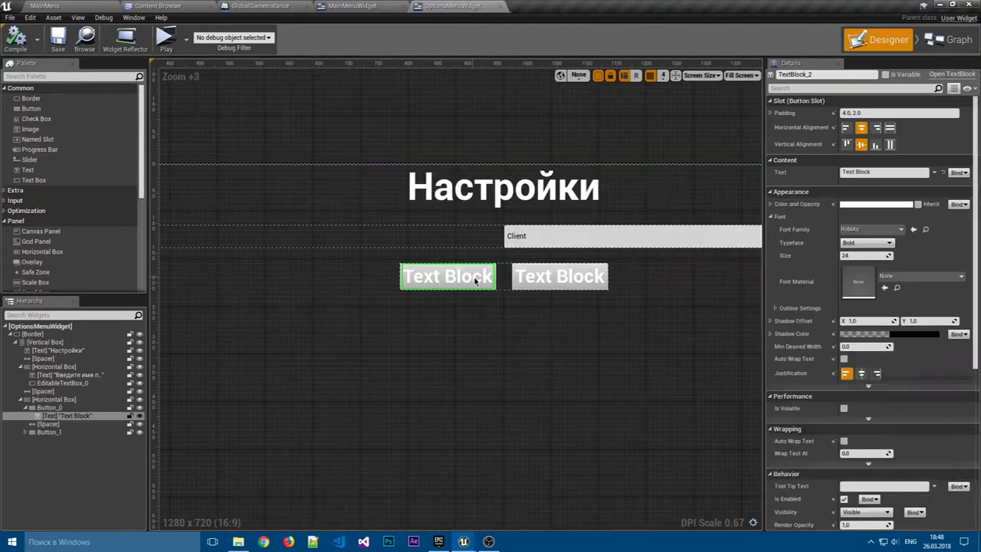
click(889, 174)
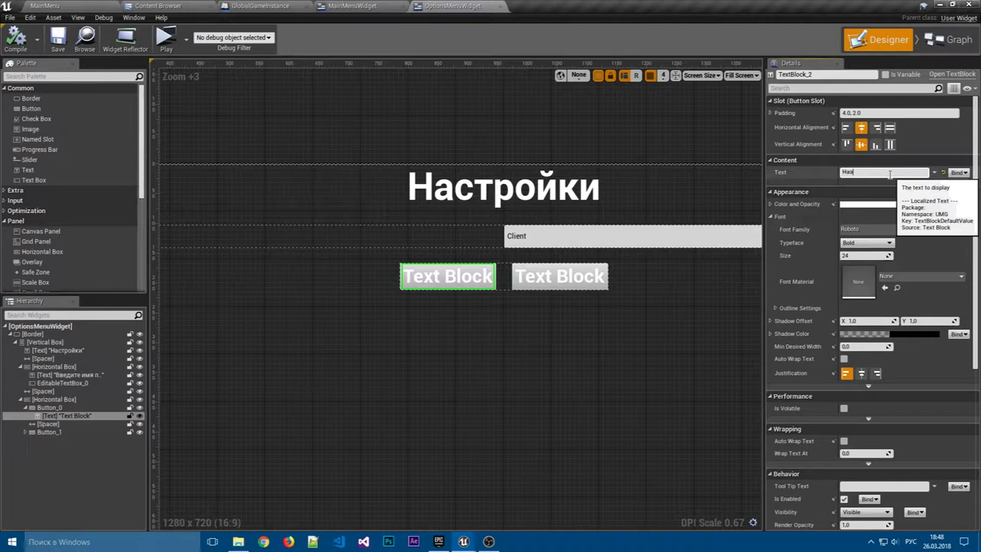
text(ад)
key(Return)
click(551, 276)
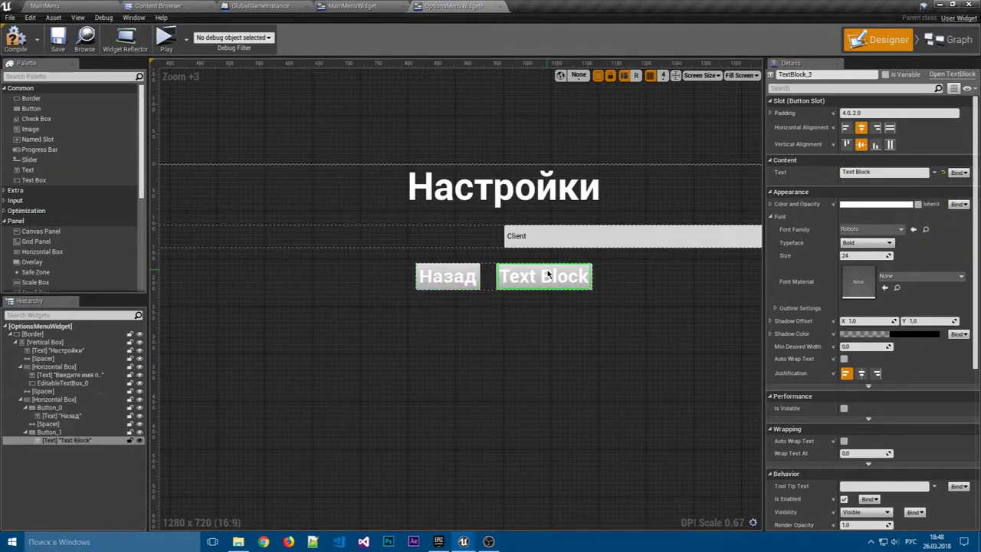
click(899, 173)
text(Сох)
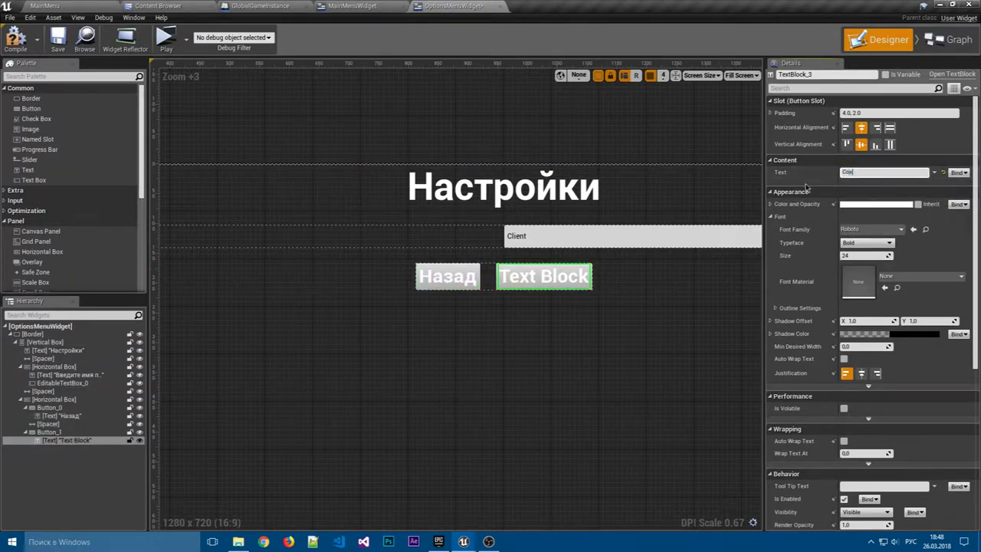
text(ить)
key(Return)
click(383, 6)
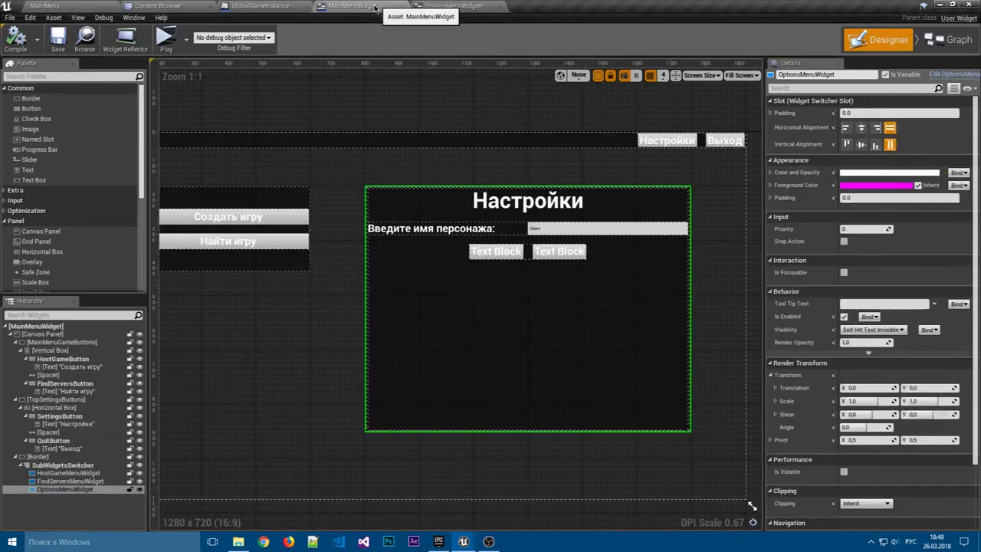
Set the button row's Vertical Alignment to Bottom.
click(457, 5)
scroll(469, 335, down, 3)
scroll(322, 329, down, 2)
click(85, 399)
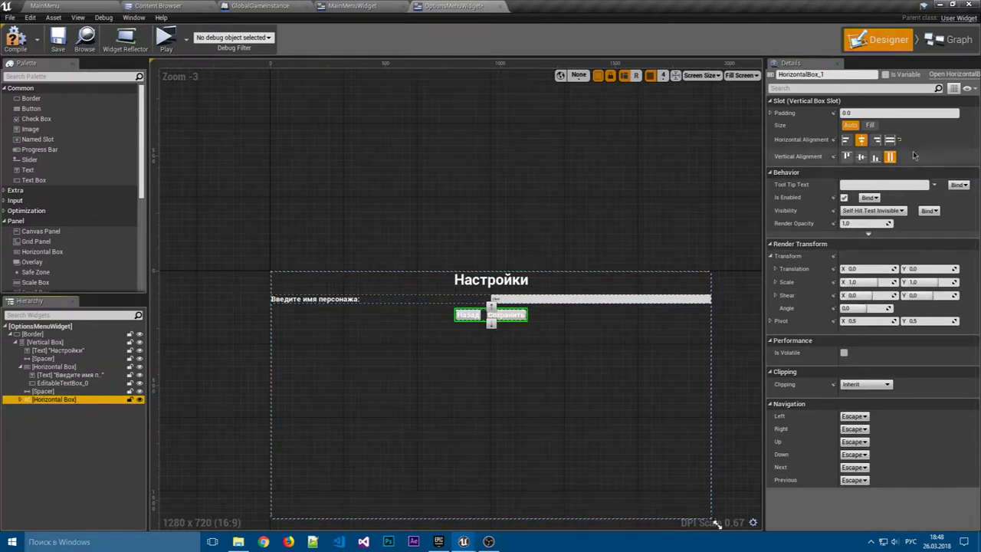
click(876, 157)
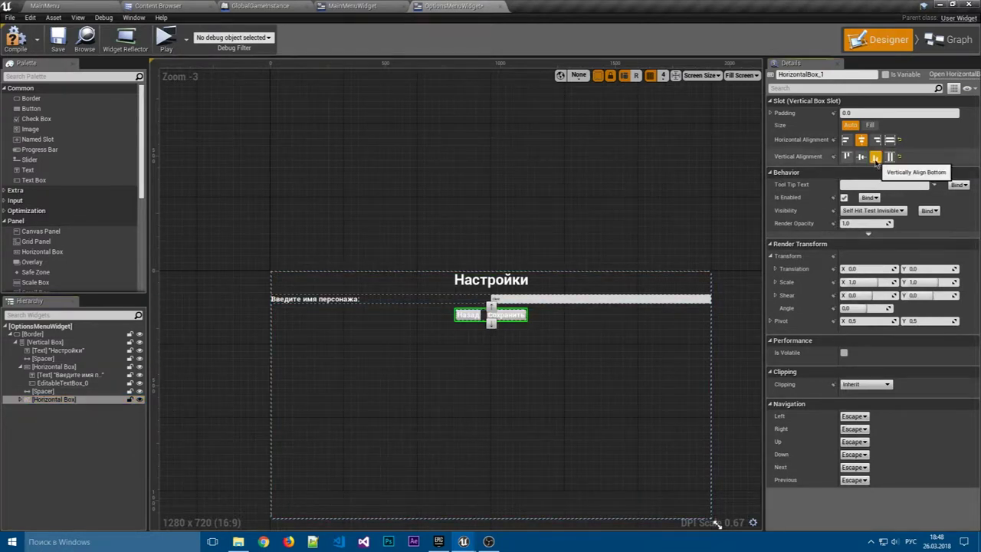
Set the spacer below the name row to Fill size, then view MainMenuWidget's graph.
click(55, 367)
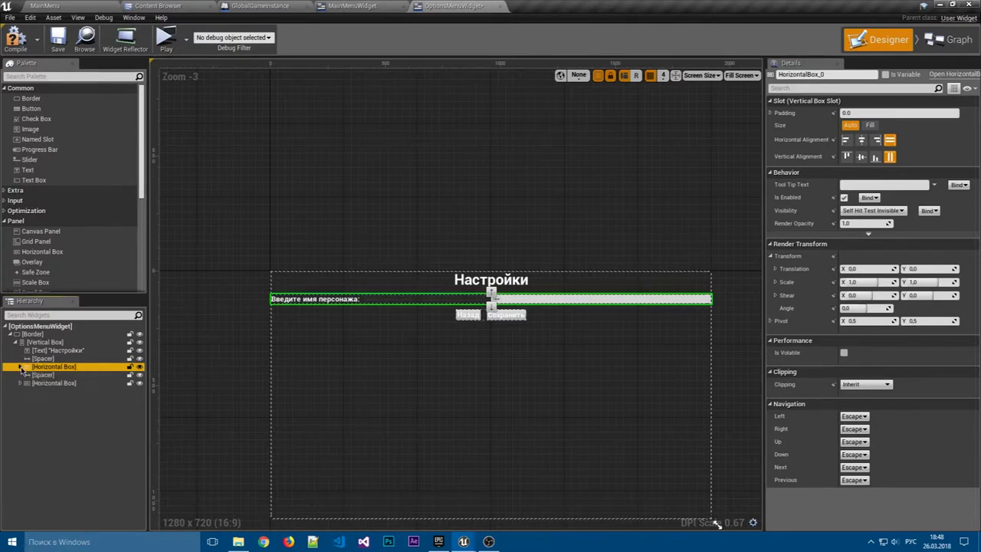
click(870, 125)
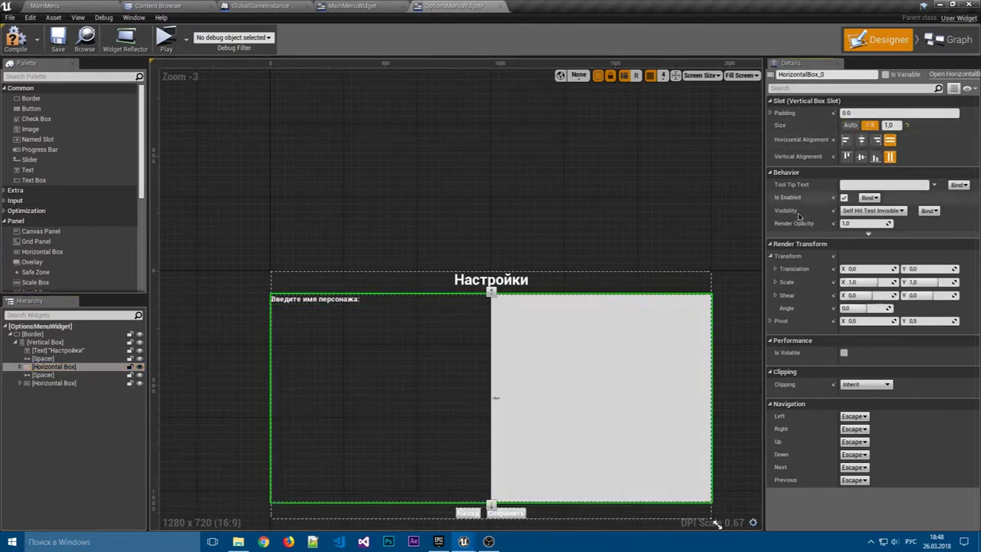
right_drag(439, 442, 439, 365)
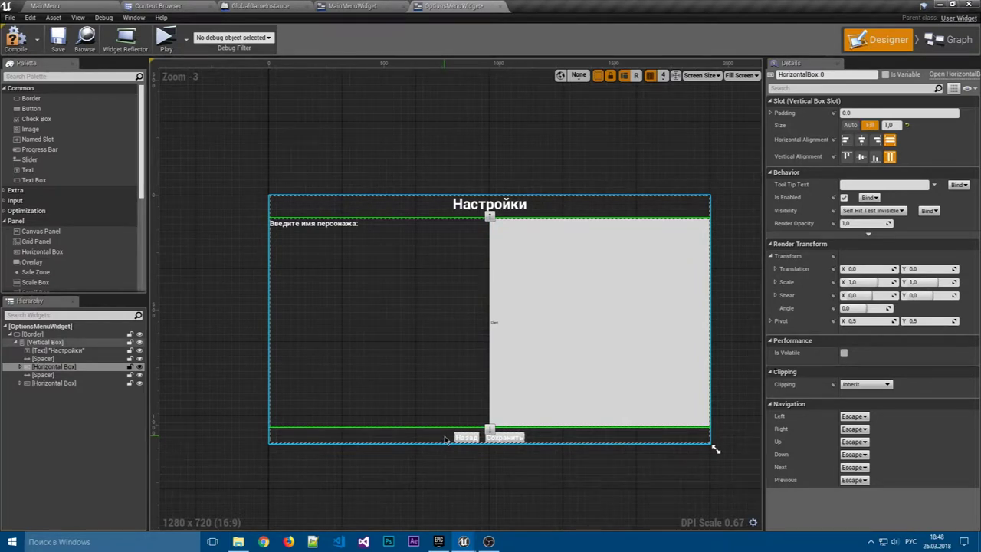
key(ctrl+z)
click(44, 376)
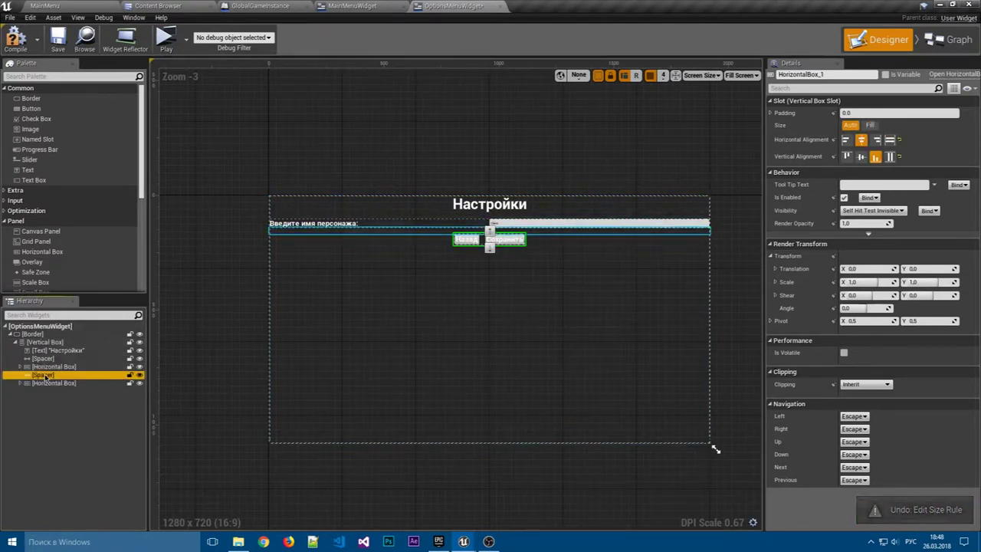
click(870, 125)
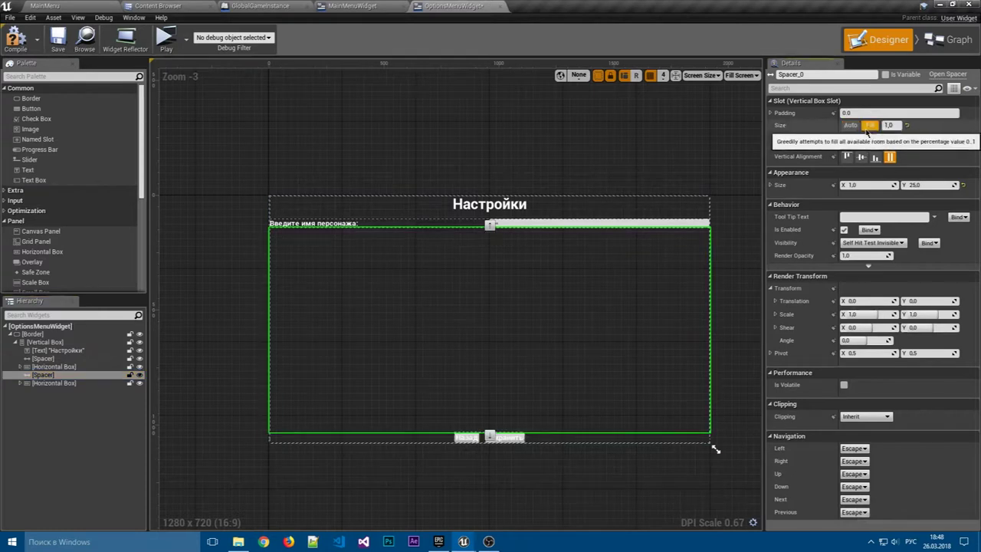
click(526, 473)
click(321, 223)
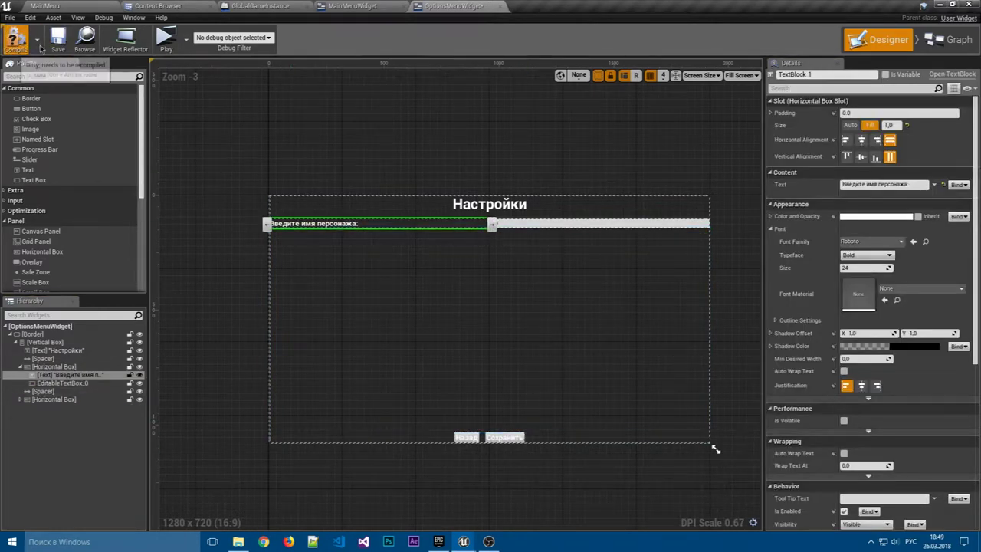
click(367, 6)
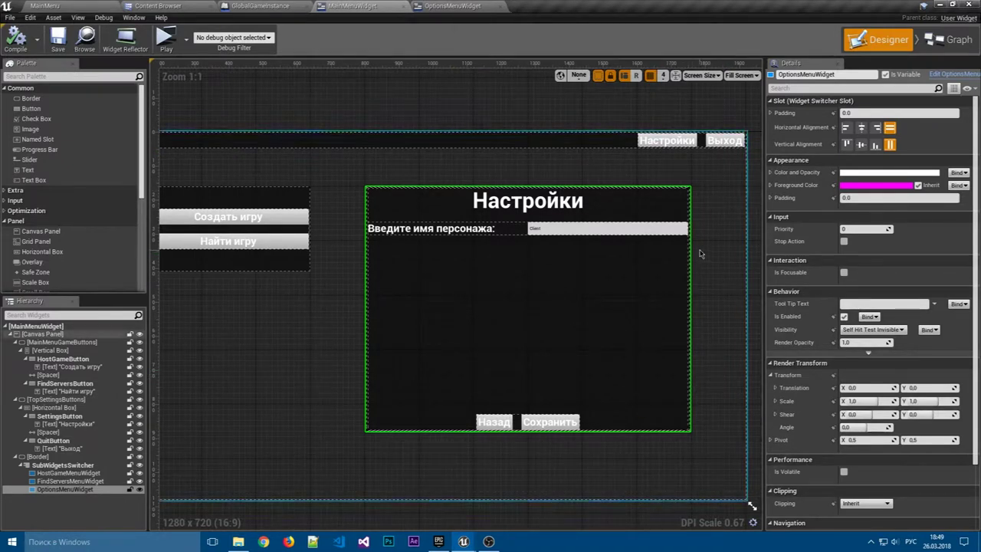
click(944, 37)
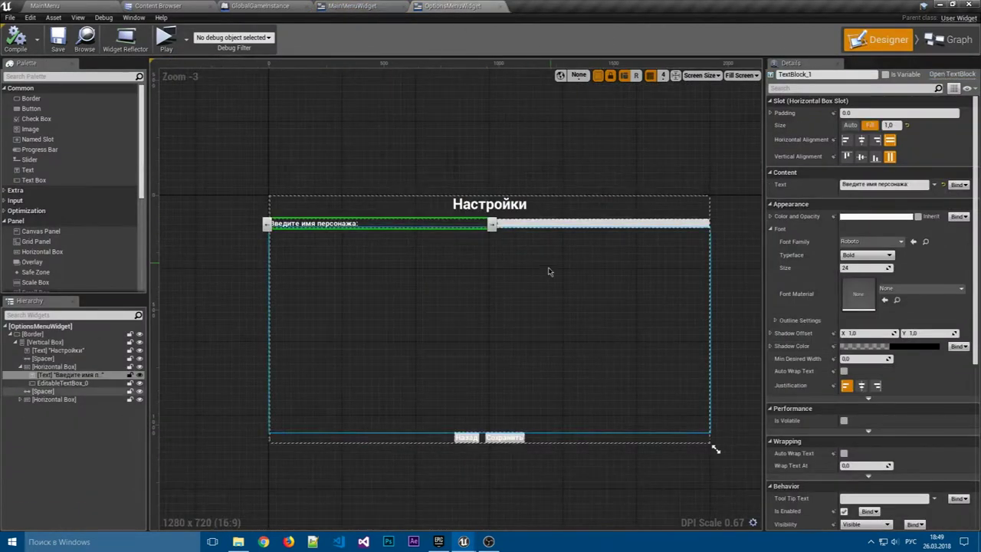
Inspect the spacer, the name row and its label in the Hierarchy.
scroll(533, 258, up, 3)
scroll(533, 258, down, 3)
scroll(483, 351, up, 2)
scroll(547, 327, up, 1)
scroll(524, 331, down, 5)
scroll(494, 412, up, 3)
click(476, 460)
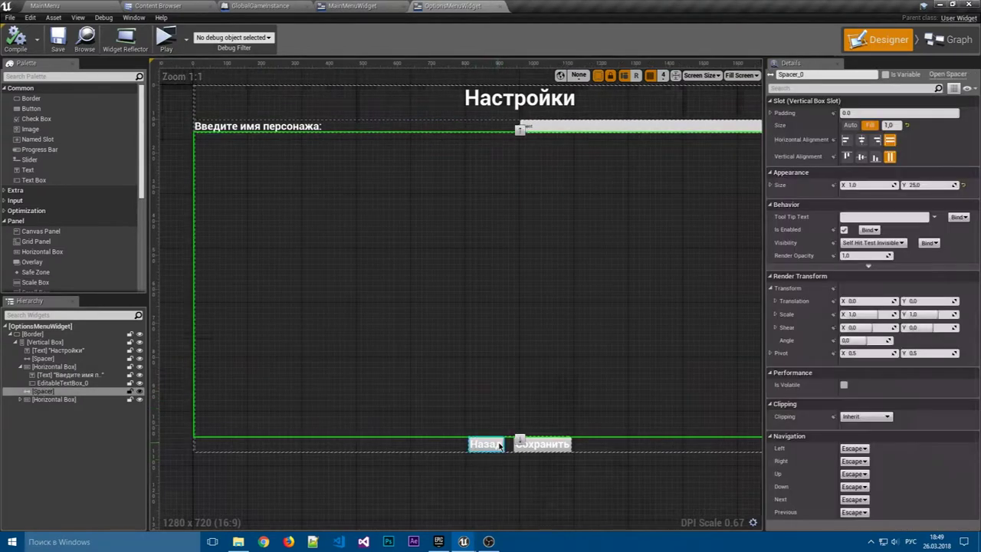
click(54, 366)
click(44, 375)
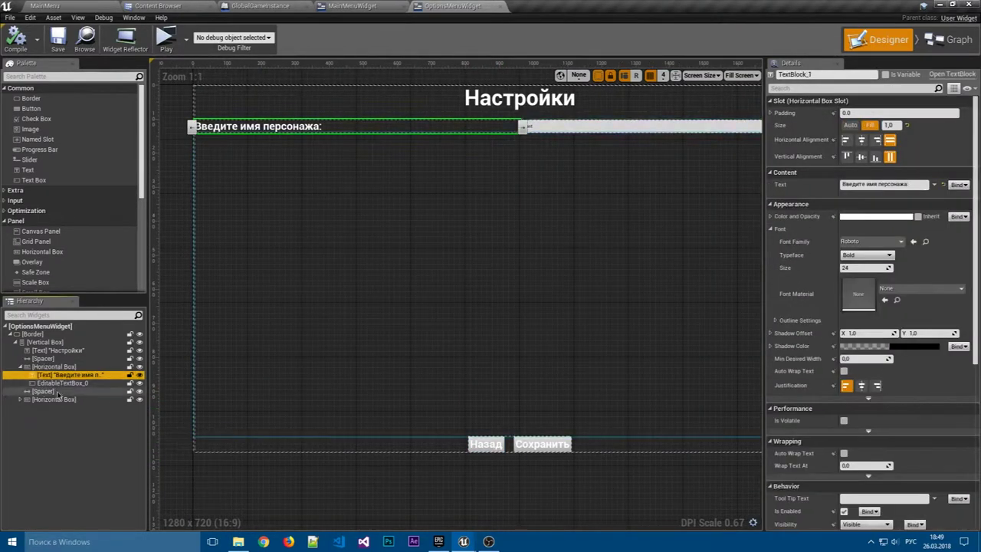
Rename the two buttons BackButton and SaveButton.
click(21, 399)
click(49, 407)
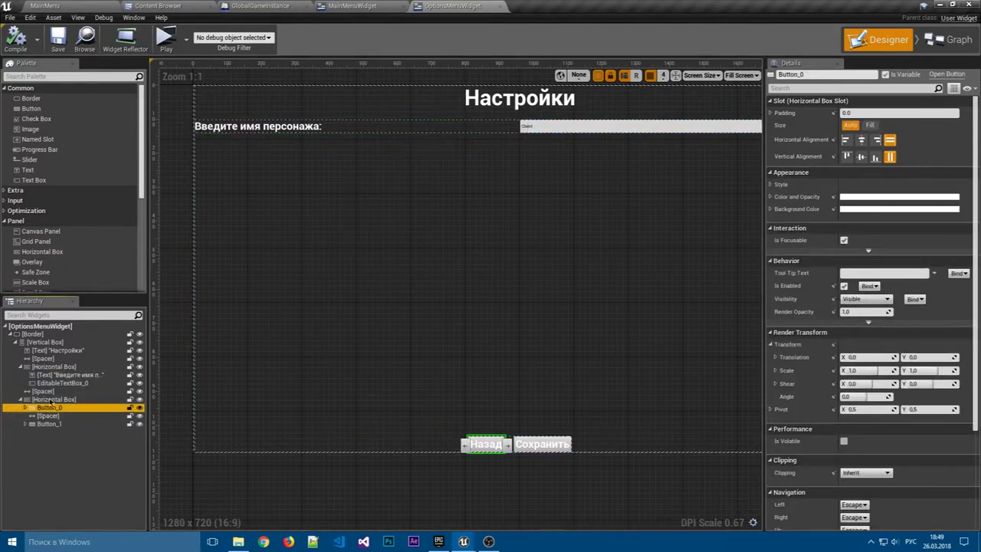
click(50, 408)
key(alt+shift)
text(B)
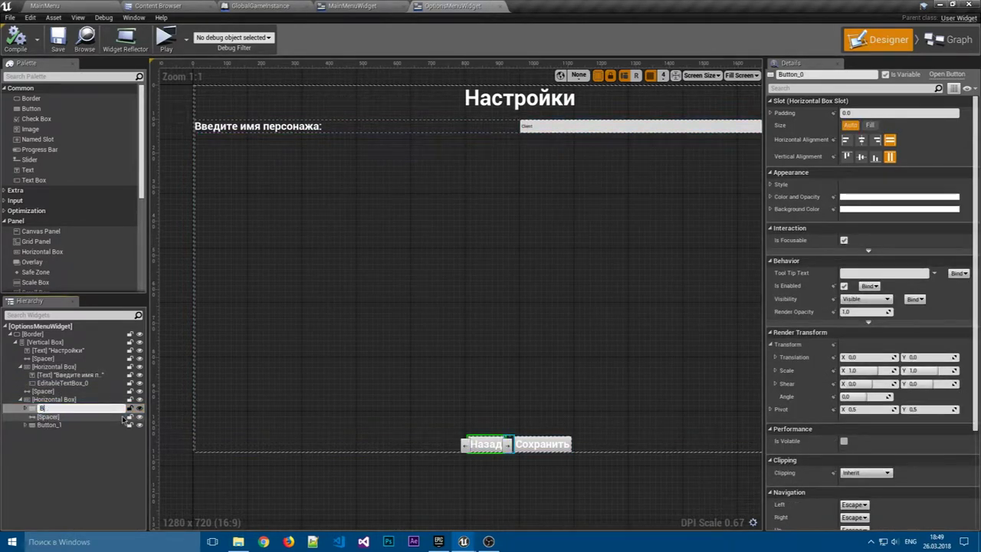
text(ackButt)
text(on)
key(Return)
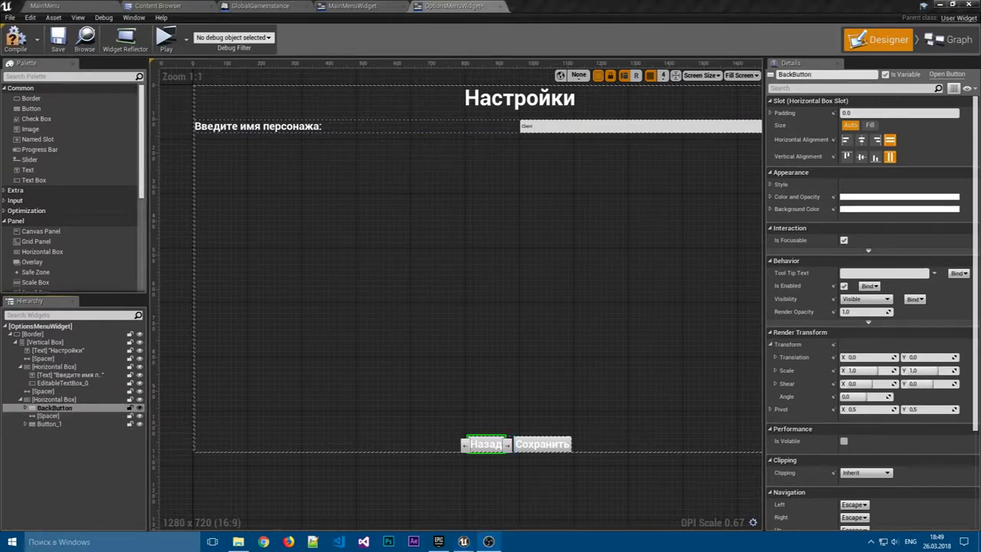
double_click(106, 424)
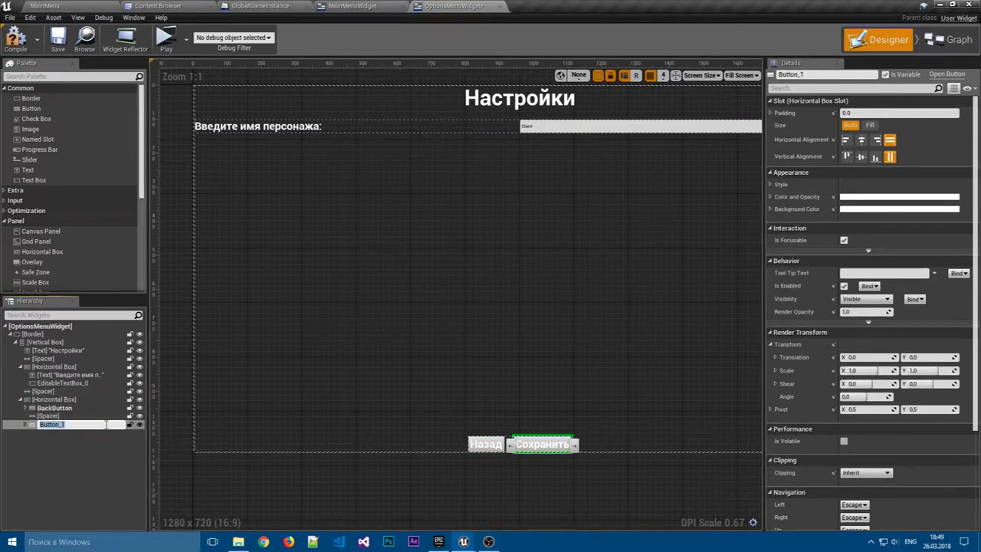
text(SaveButton)
key(Return)
Rename the player name text box to PlayerNameField.
click(341, 480)
mouse_move(498, 271)
right_down()
mouse_move(455, 339)
mouse_move(568, 328)
right_up()
click(607, 189)
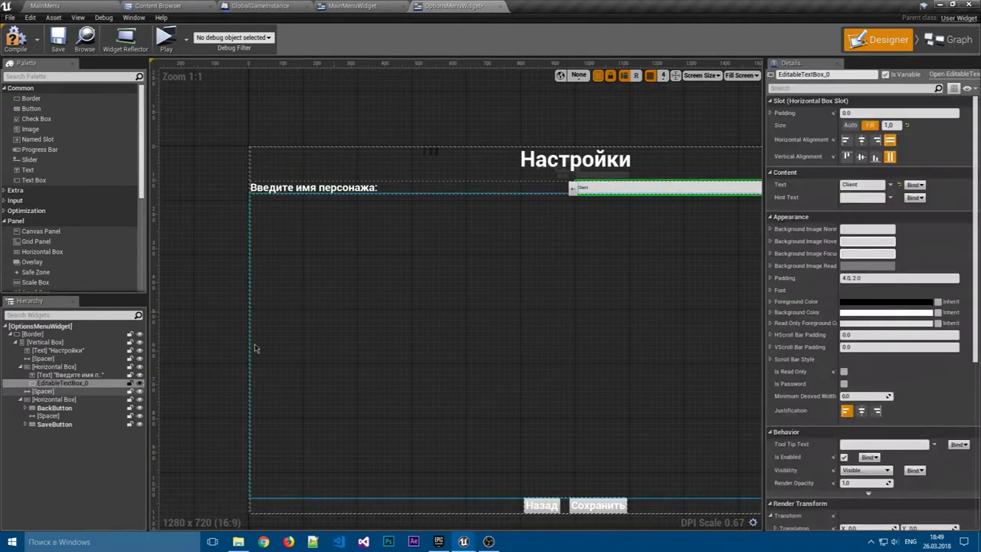
double_click(64, 383)
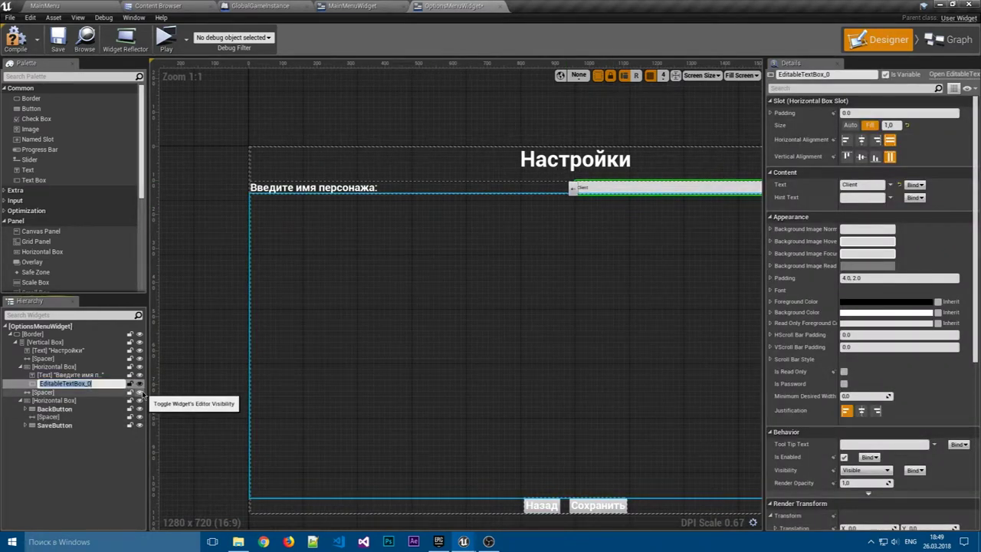
text(Fiel)
key(BackSpace)
text(PlayerNameFi)
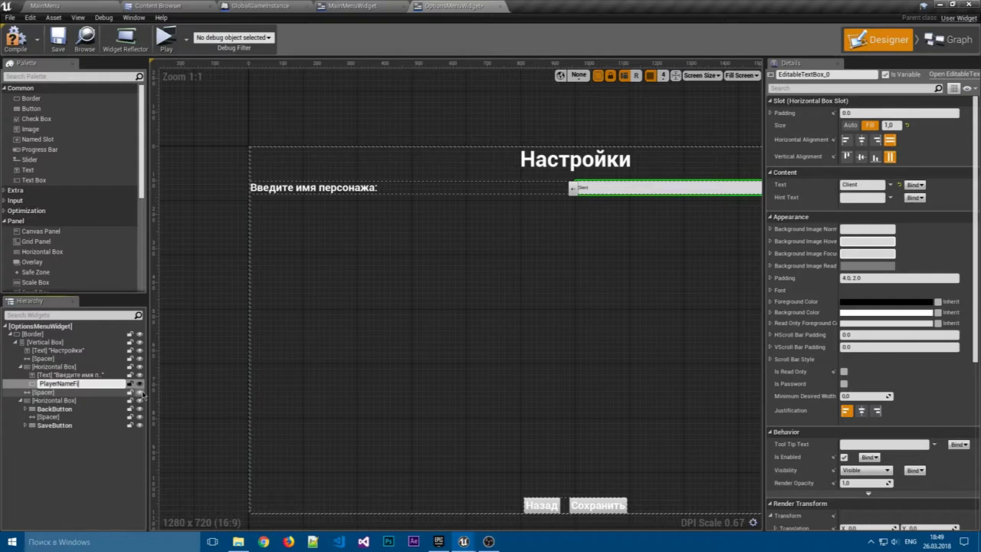
key(Return)
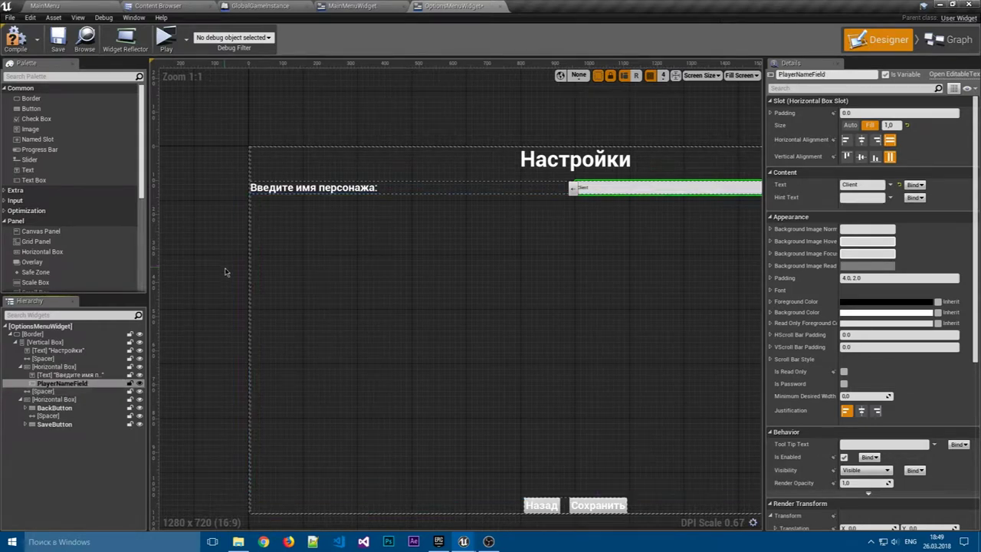
scroll(344, 241, up, 1)
scroll(410, 244, down, 2)
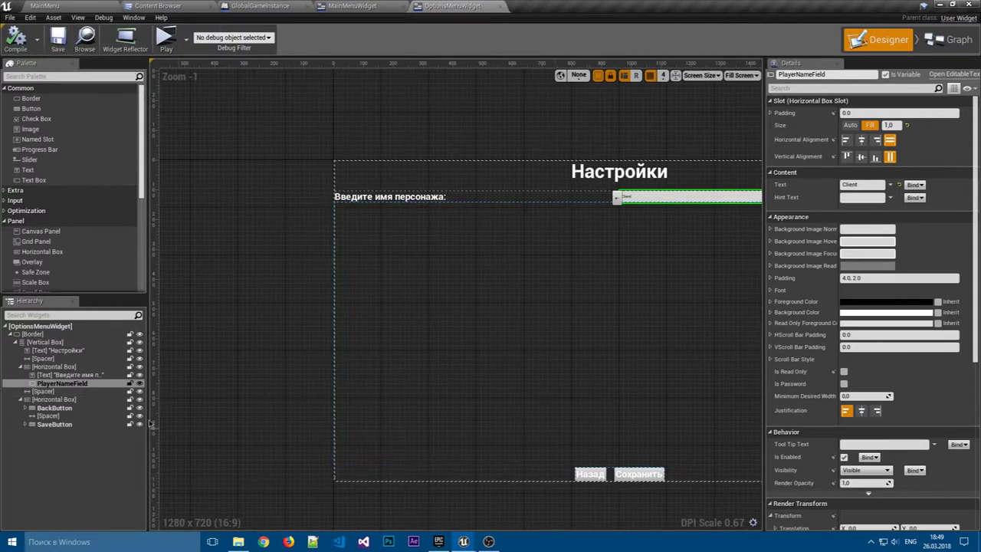
Delete the Event Tick and Event Pre Construct nodes from OptionsMenuWidget's graph.
click(590, 474)
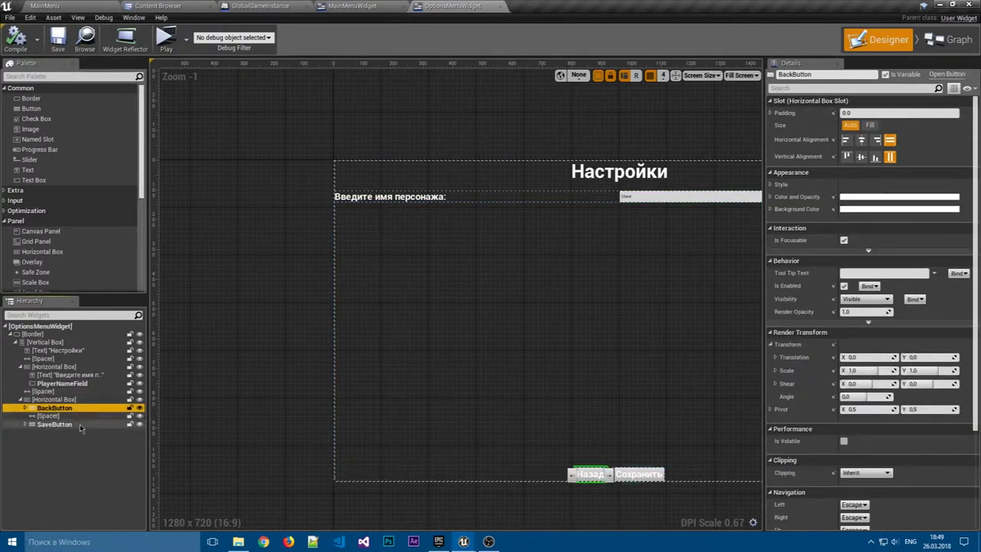
click(43, 390)
right_drag(360, 272, 223, 261)
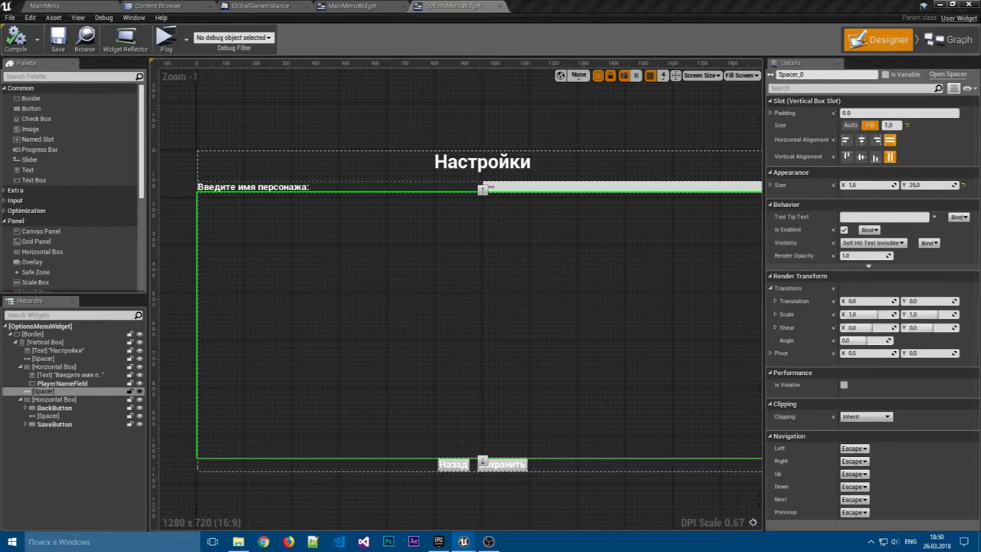
click(949, 42)
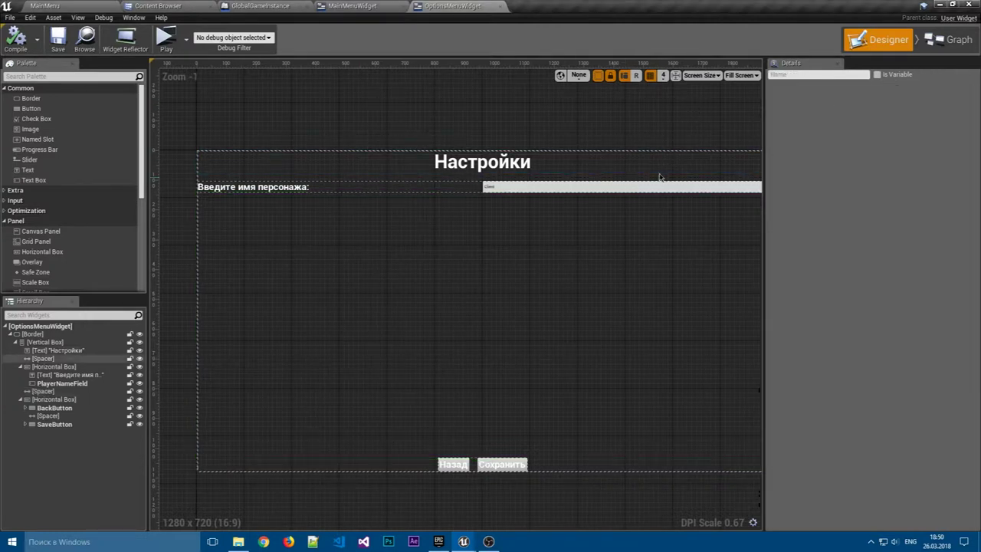
click(541, 376)
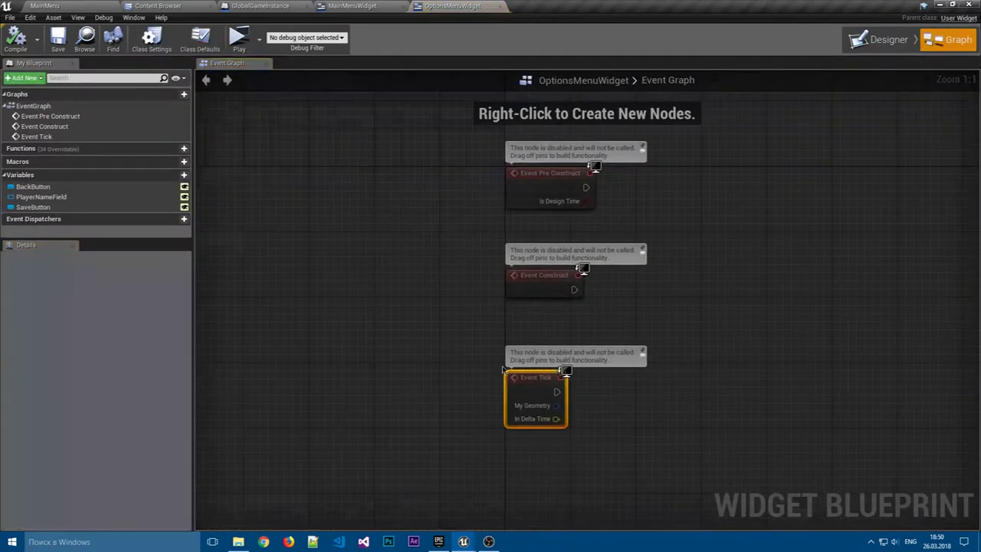
key(Delete)
click(550, 180)
key(Delete)
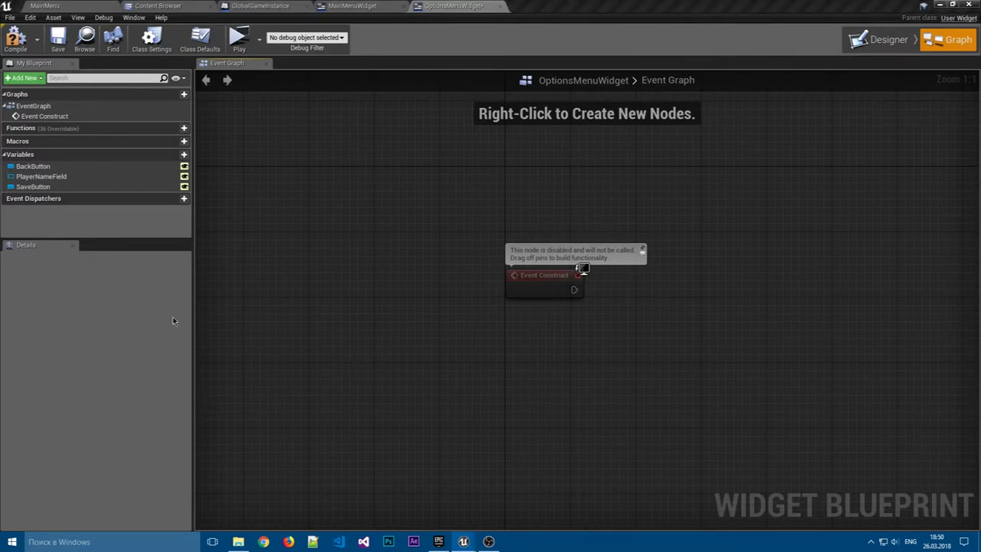
Add a new variable in GlobalGameInstance and start naming it Player1.
click(382, 6)
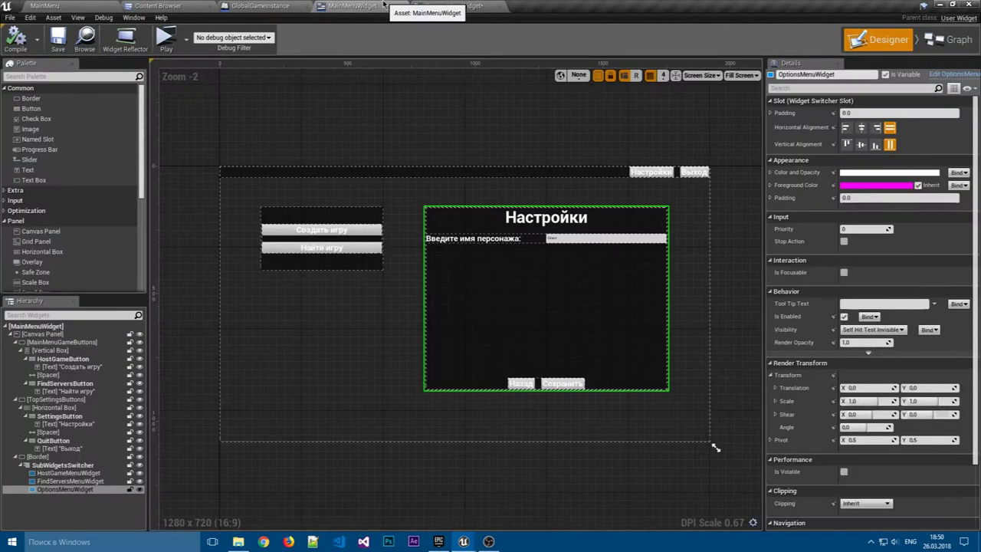
click(454, 7)
click(260, 7)
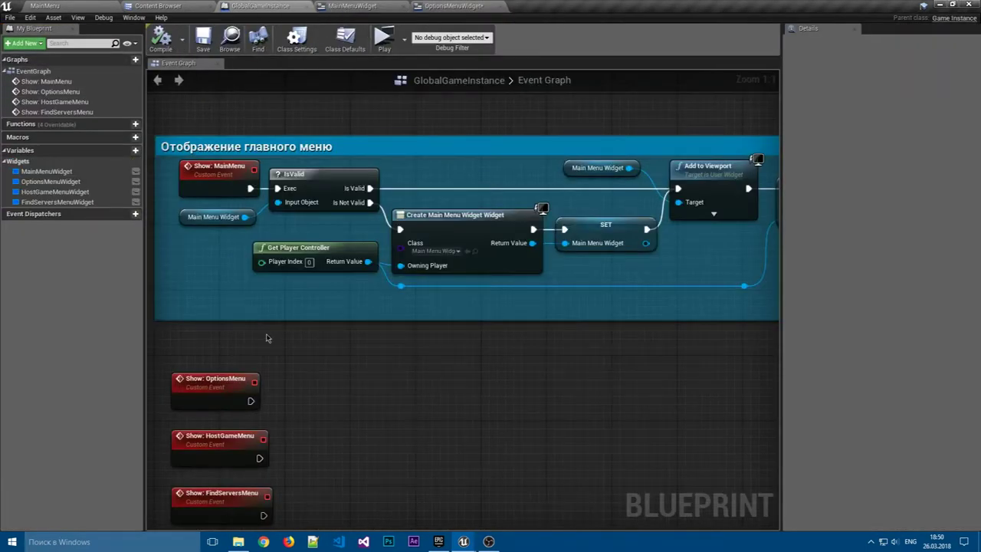
click(129, 151)
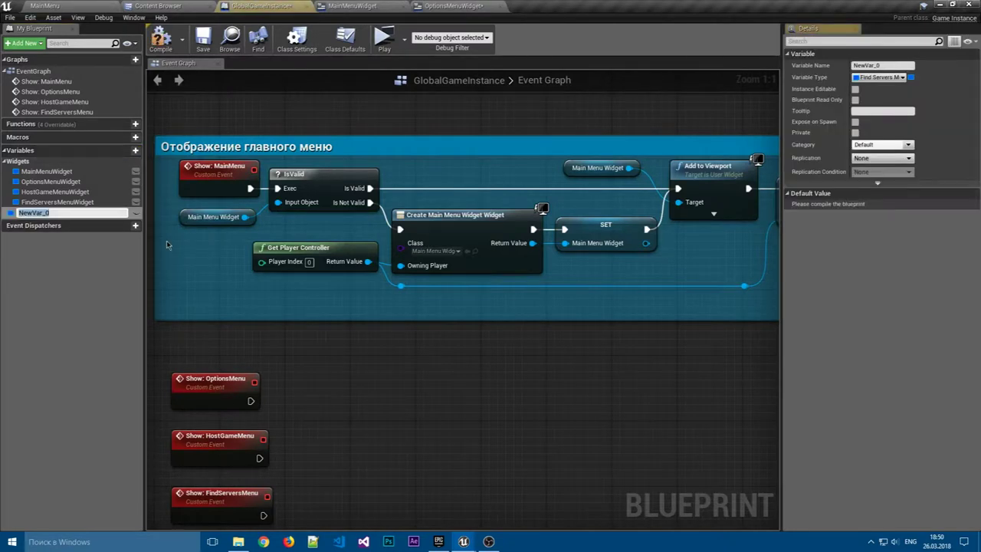
text(Player)
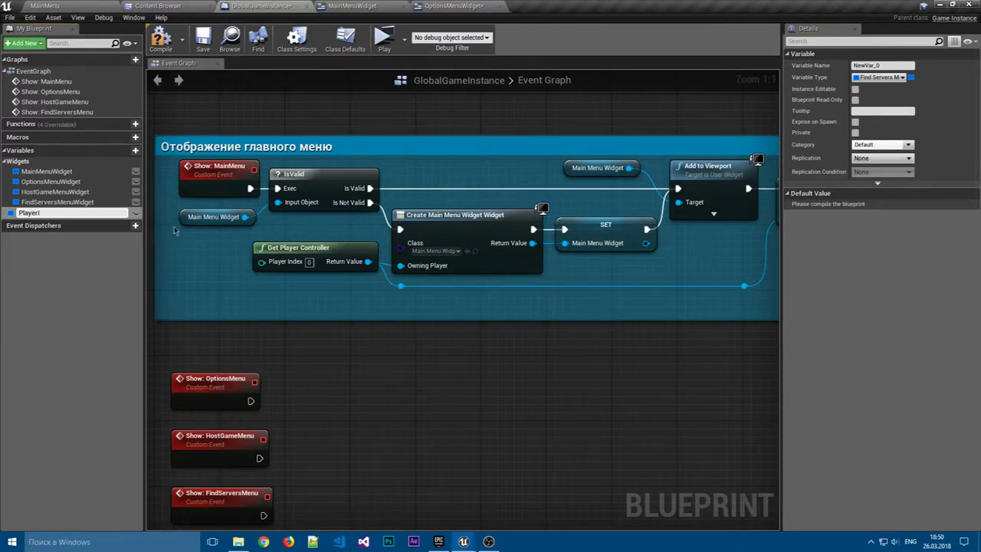
click(157, 5)
Copy GlobalPlayerInfo's name and add a variable GlobalPlayerInfoFileName to OptionsMenuWidget.
click(38, 69)
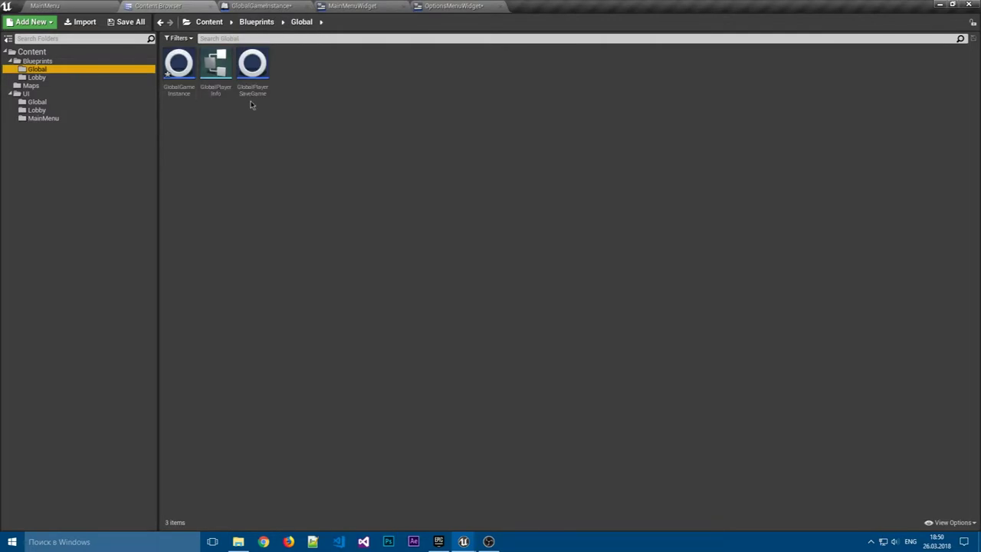
click(216, 65)
key(F2)
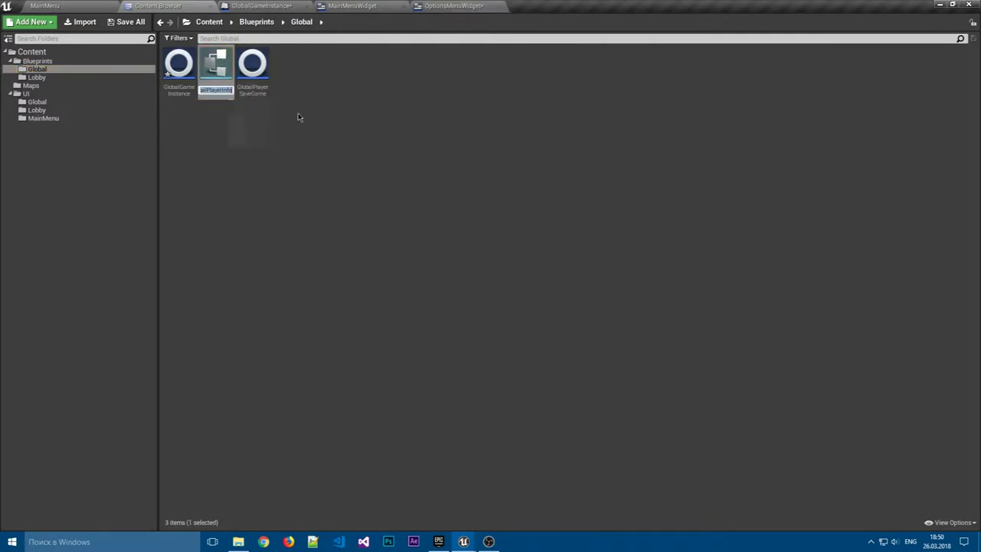
click(452, 5)
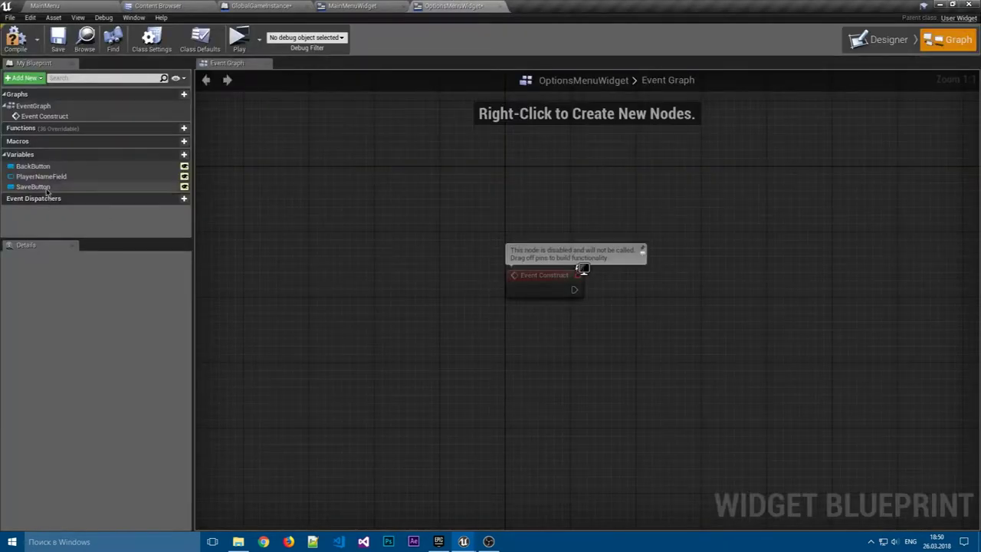
click(184, 154)
text(GlobalPlayerInfo)
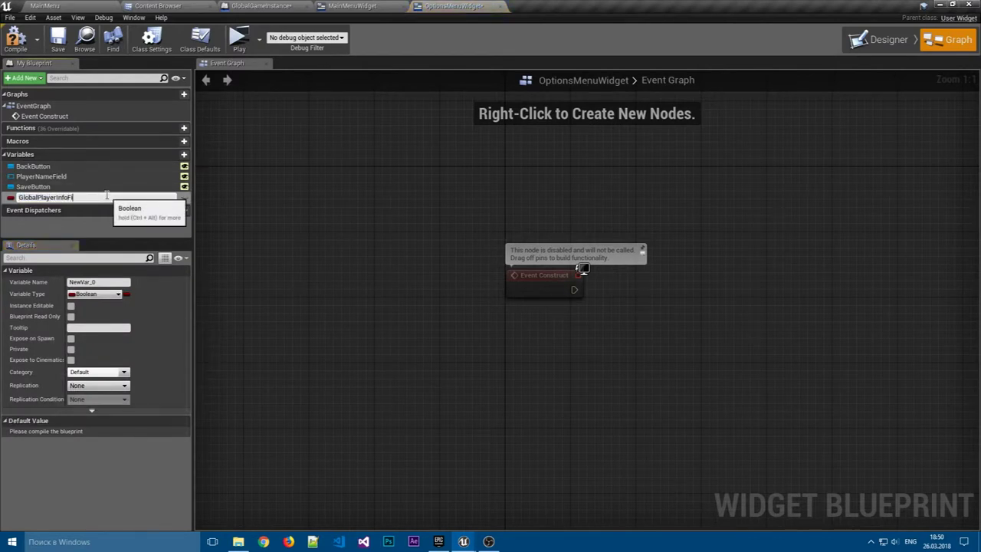
text(ame)
key(Return)
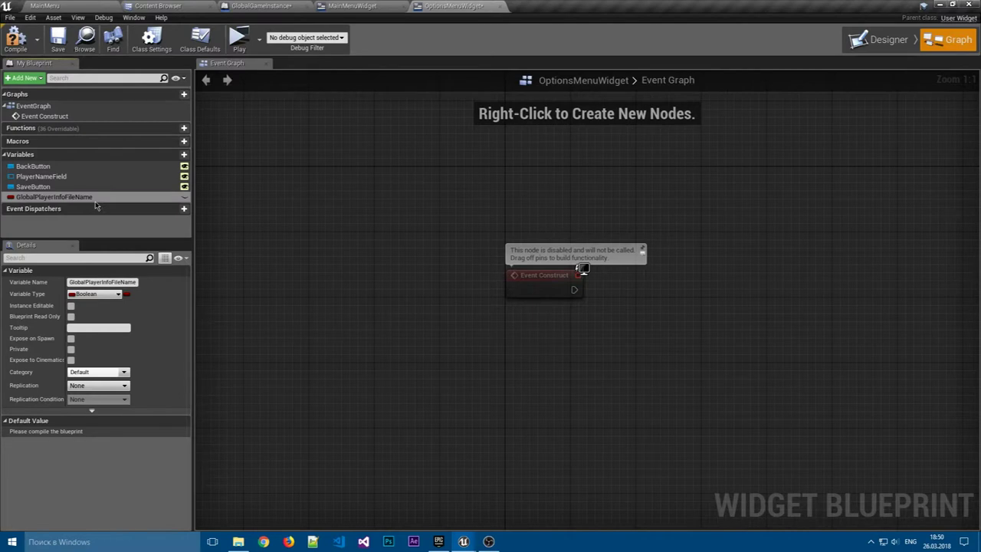
Make it a String defaulting to GlobalPlayerInfoFileName, compile, then delete the variable.
click(93, 295)
click(93, 370)
click(15, 37)
double_click(86, 197)
key(ctrl+c)
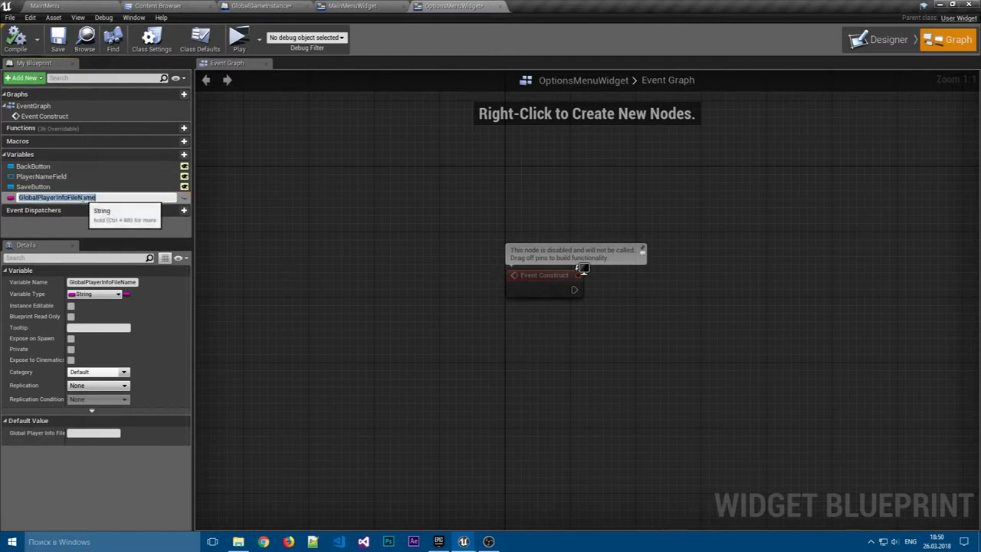
key(Return)
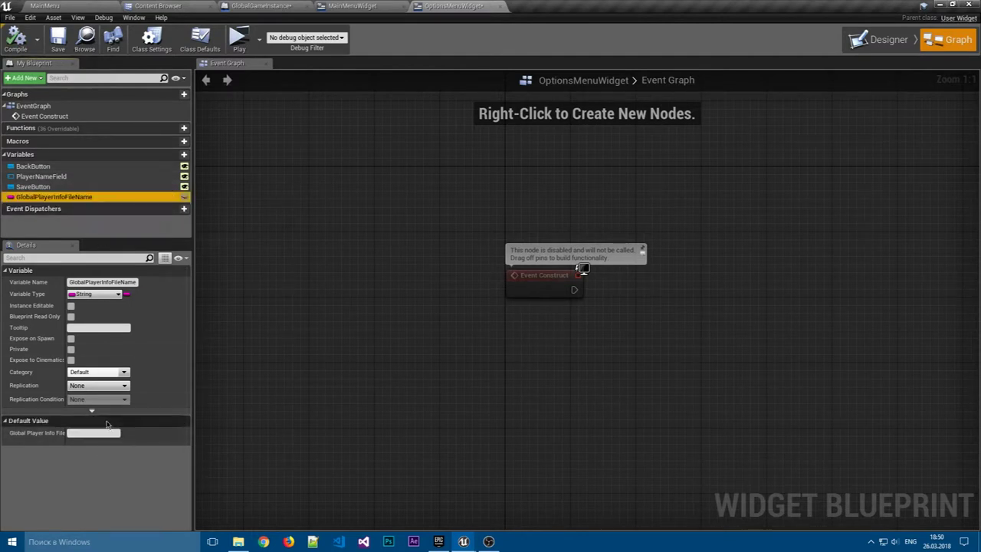
click(99, 432)
key(ctrl+v)
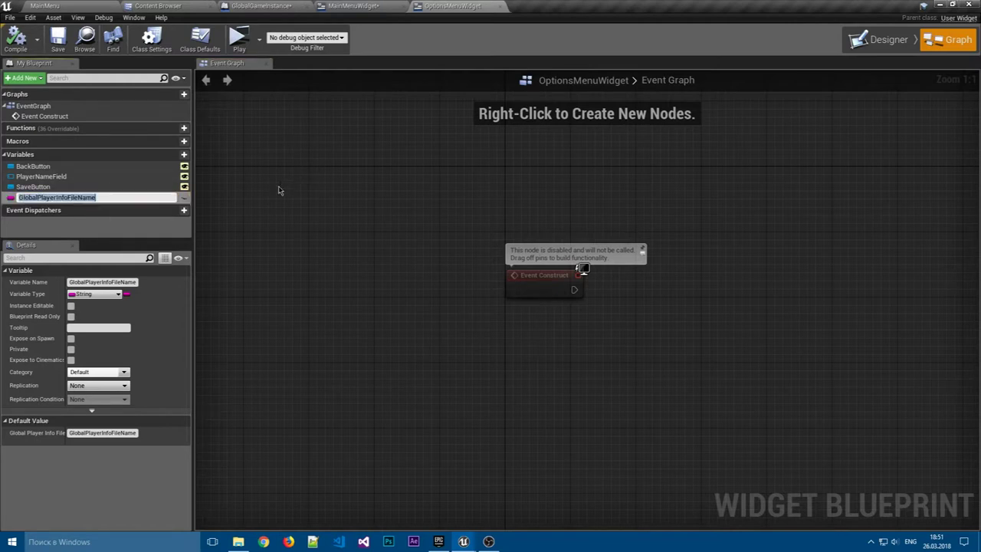
click(97, 198)
key(Delete)
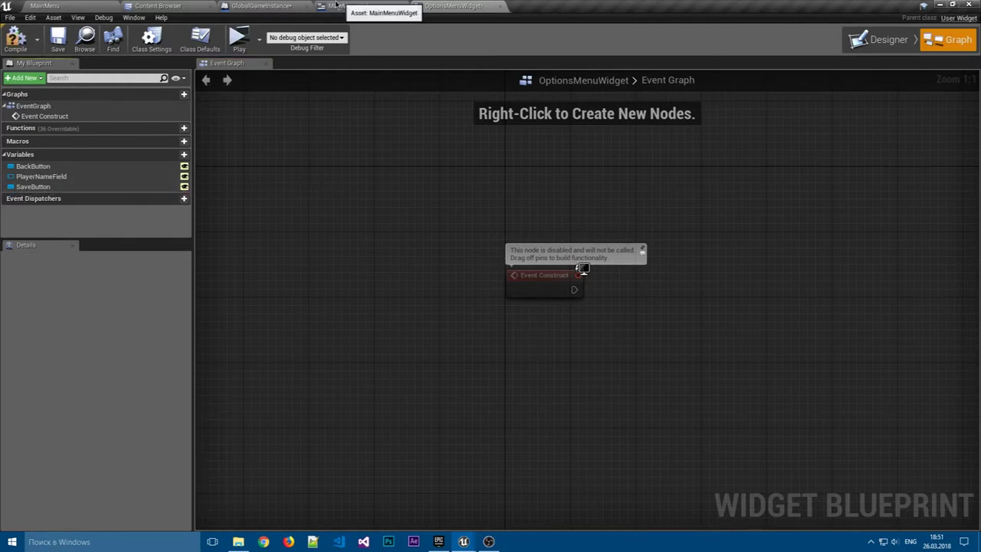
Rename GlobalGameInstance's Player1 variable to GlobalPlayerInfoFileName, make it a String, and compile.
click(261, 5)
key(ctrl+v)
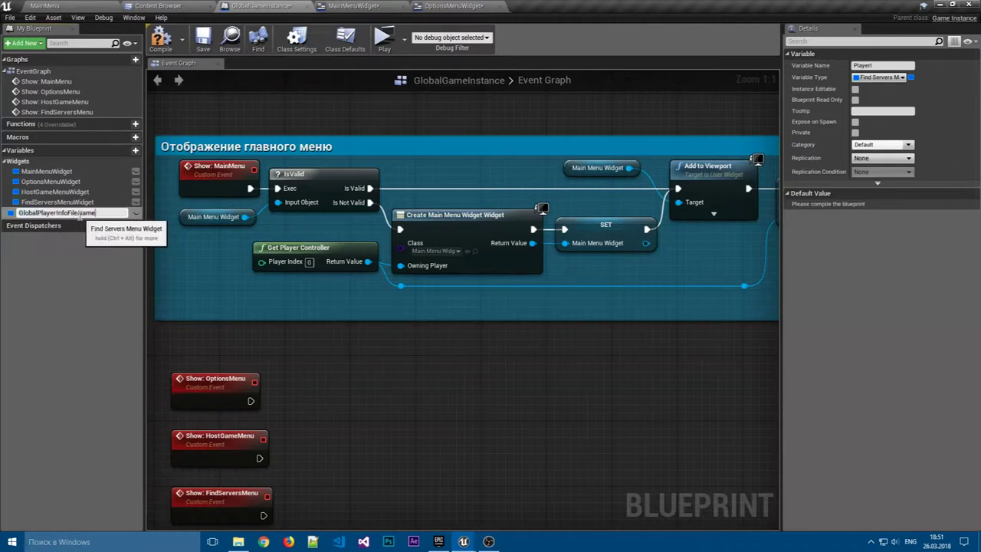
key(Return)
click(880, 78)
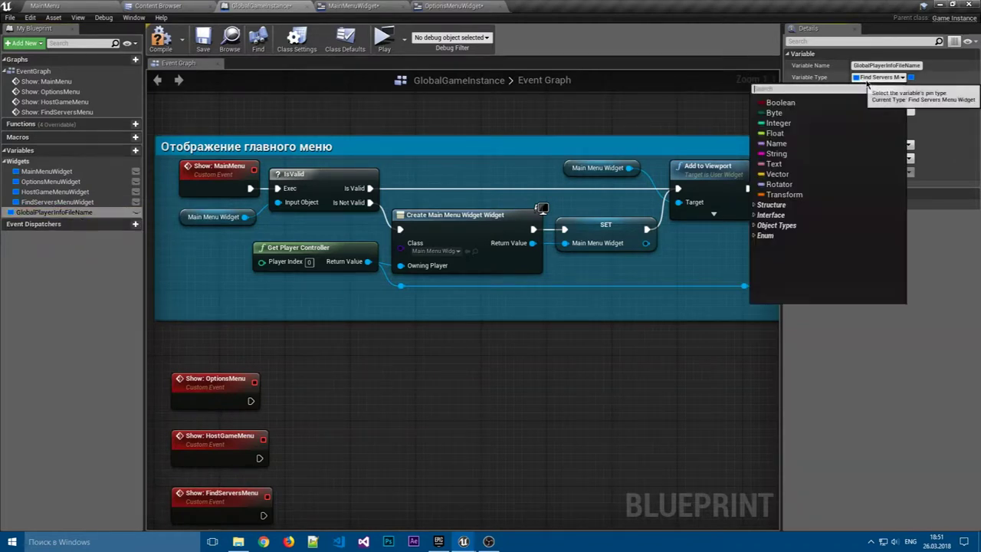
click(878, 157)
key(F7)
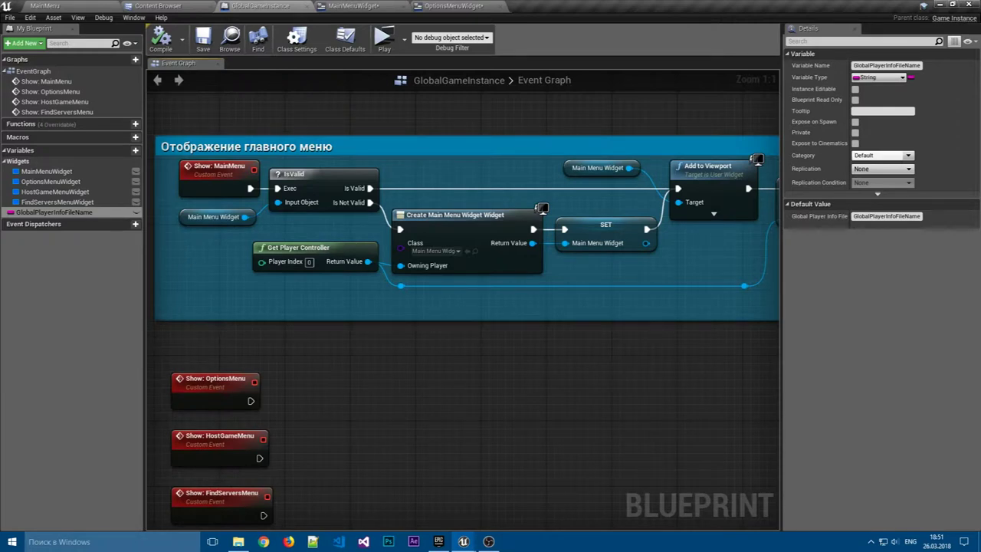
click(454, 6)
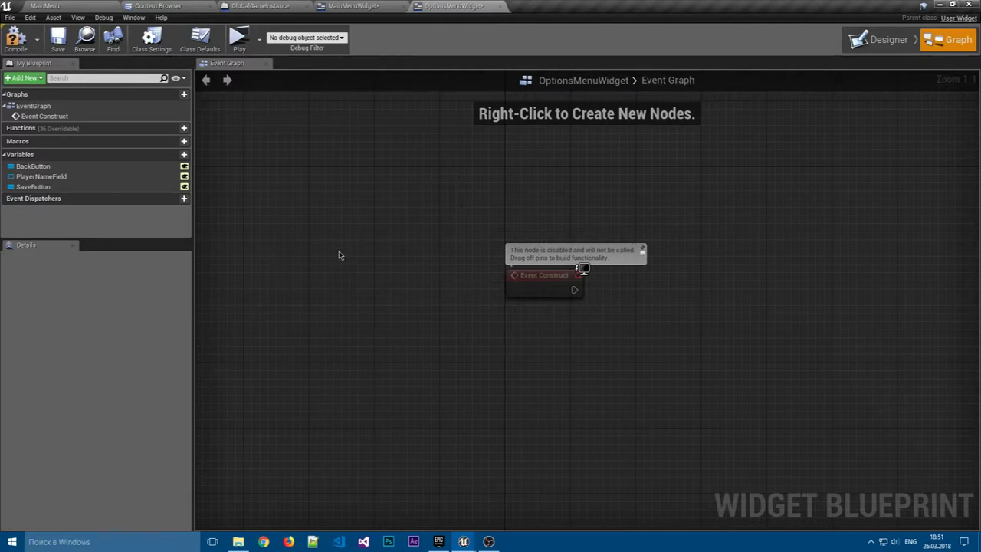
Add a new variable to OptionsMenuWidget and place the MainMenuWidget tab beside GlobalGameInstance.
right_drag(477, 328, 360, 315)
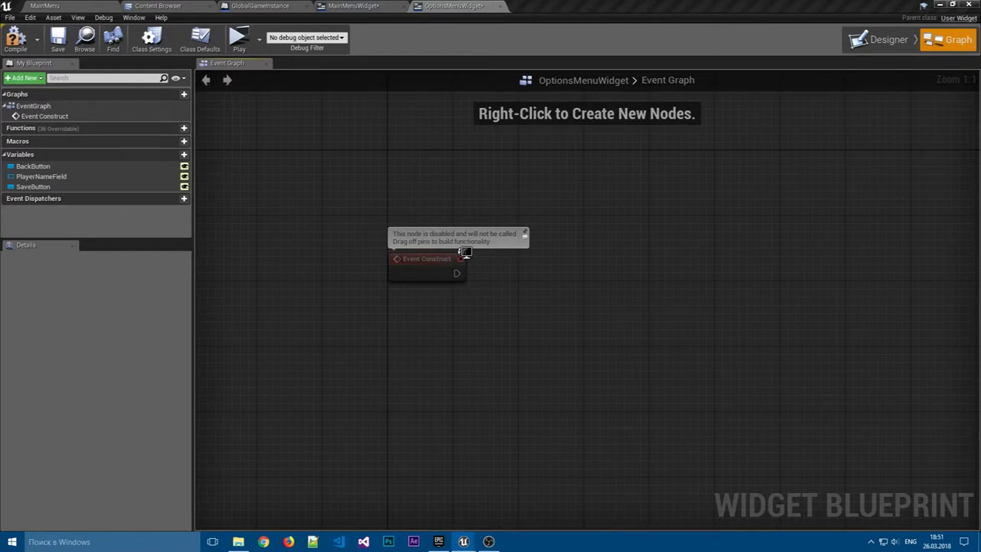
click(354, 7)
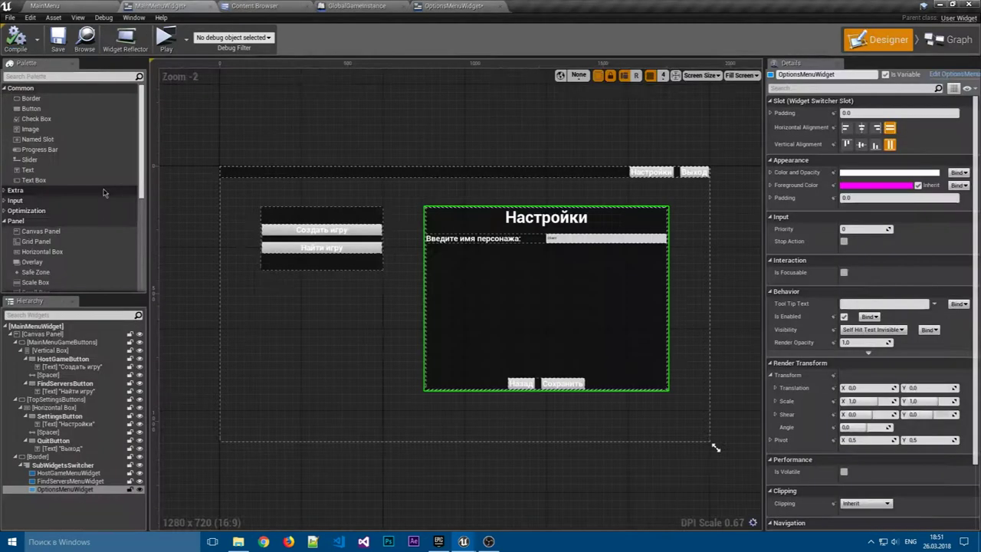
click(454, 6)
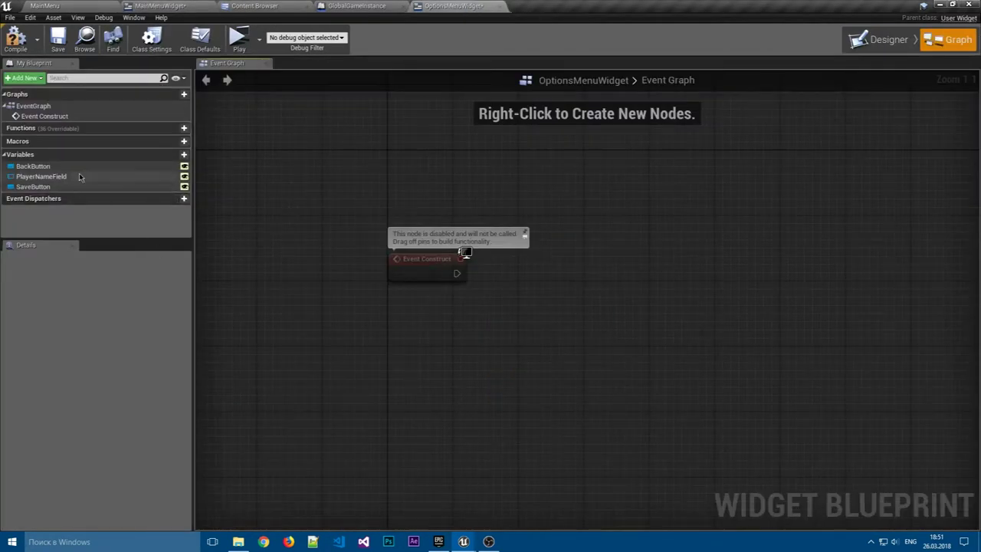
click(174, 154)
click(356, 6)
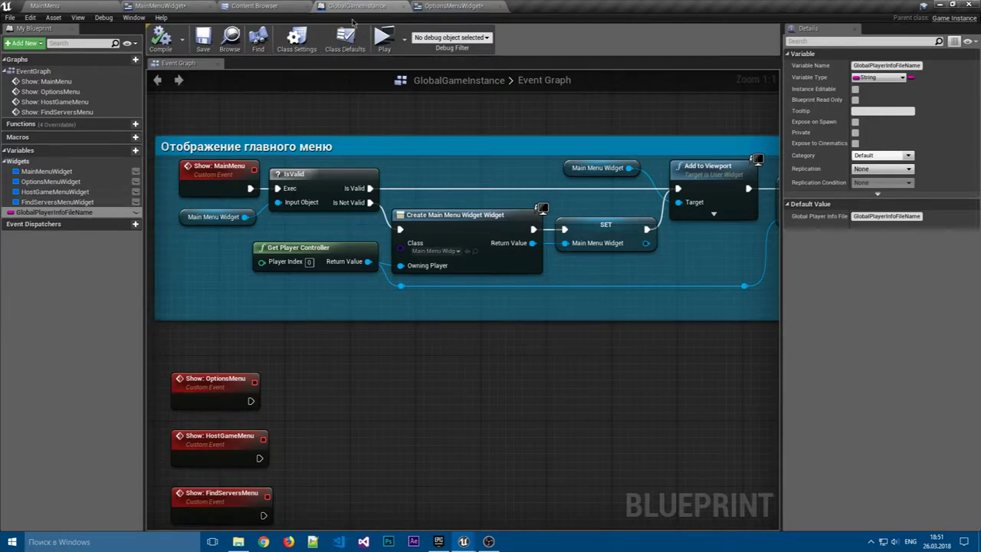
click(176, 9)
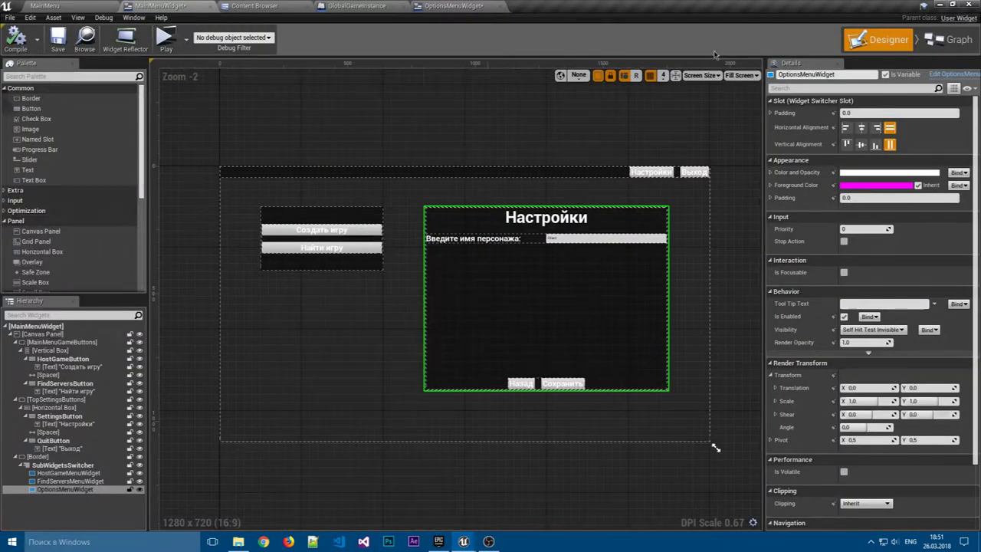
click(956, 42)
click(54, 136)
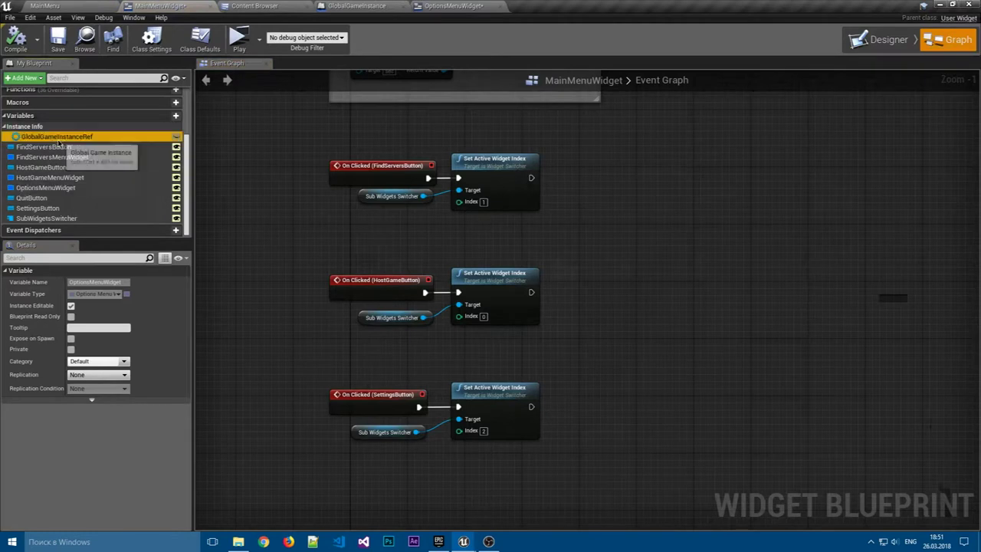
click(454, 5)
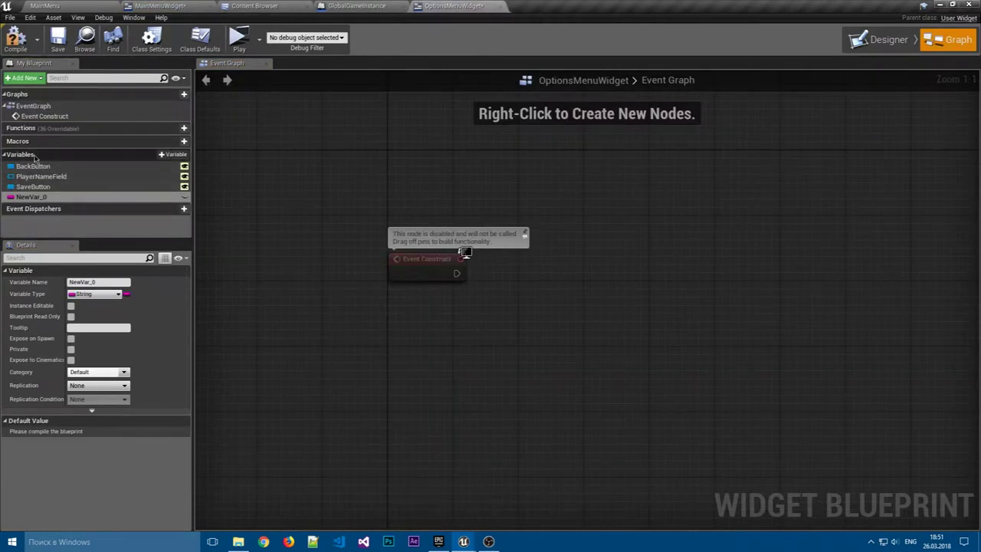
click(46, 221)
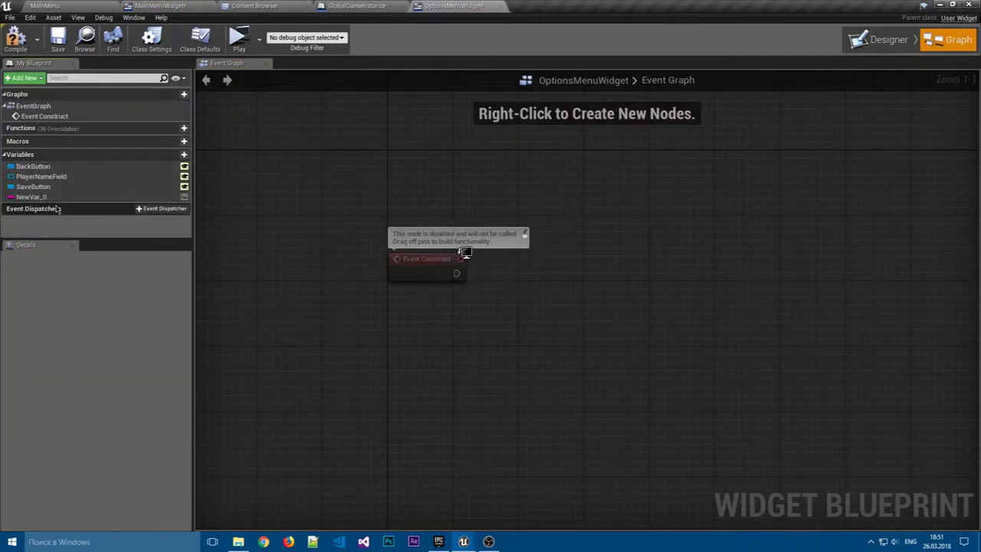
click(356, 5)
drag(153, 5, 351, 5)
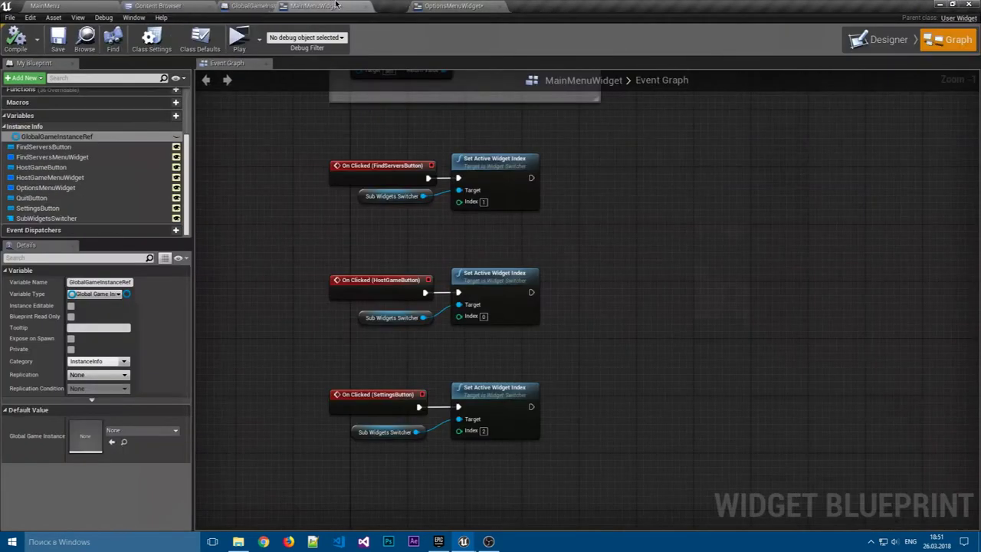
click(454, 6)
Name the new variable GlobalGameInstanceRef with type Global Game Instance object reference, then show MainMenuWidget's graph.
click(33, 167)
click(33, 197)
click(33, 197)
text(GlobalGameInstanceRef)
key(Return)
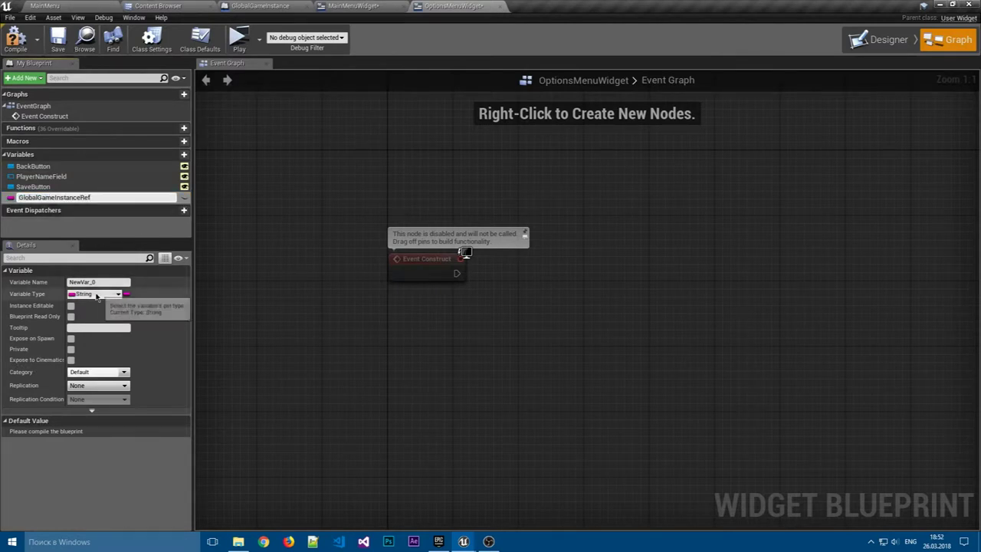
click(94, 295)
text(globa)
mouse_move(184, 359)
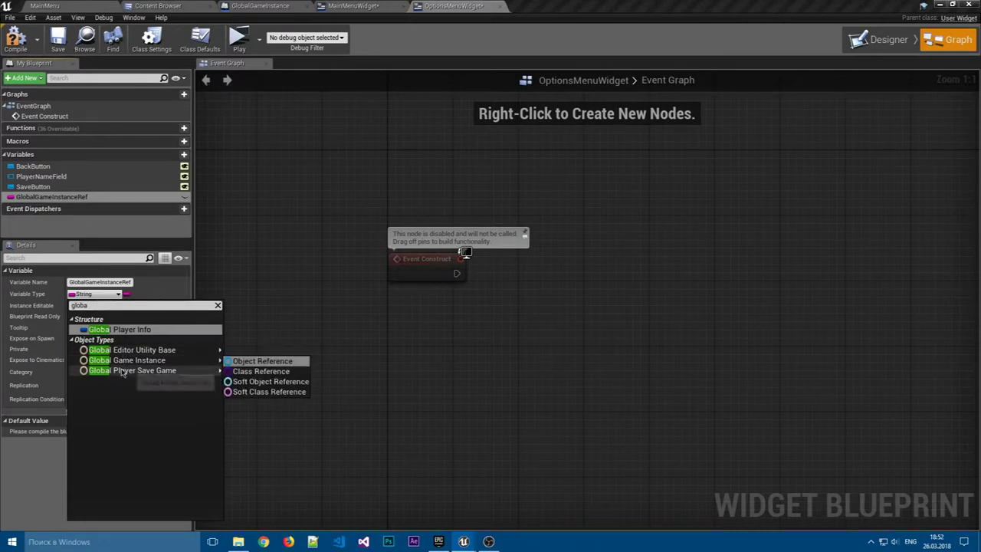
click(260, 358)
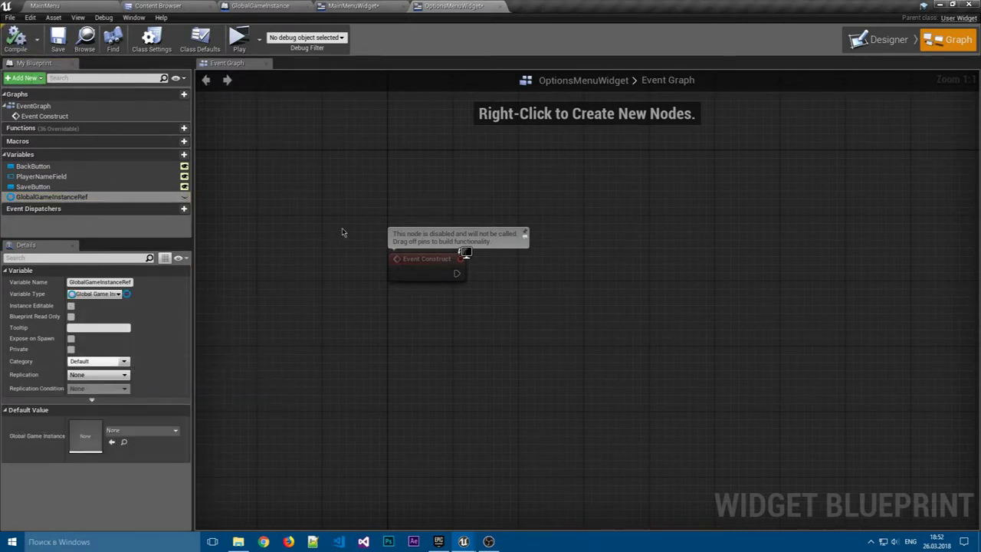
click(260, 5)
click(353, 5)
Copy the Cast, Get Game Instance and SET GlobalGameInstanceRef nodes into OptionsMenuWidget, wired after Event Construct.
right_drag(400, 196, 529, 415)
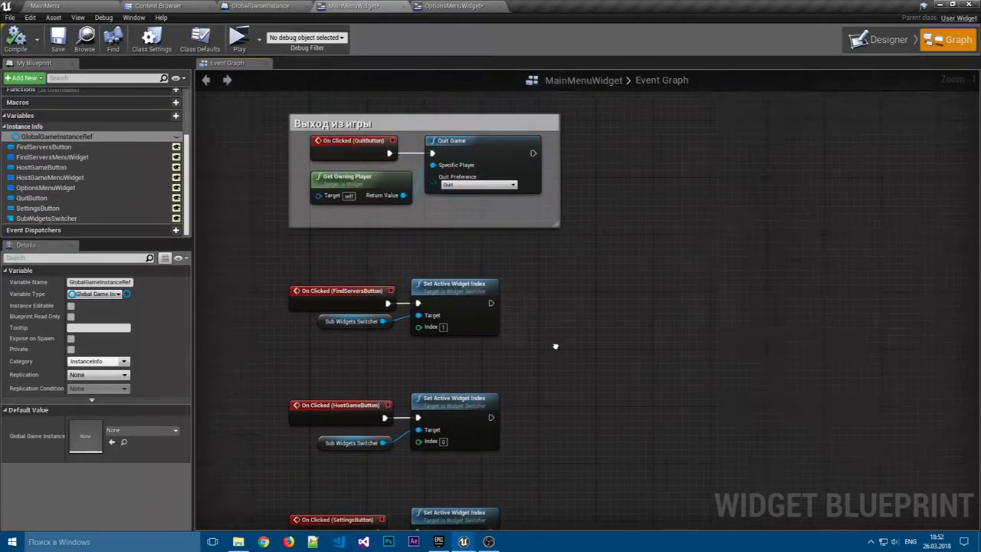
drag(334, 319, 559, 263)
key(ctrl+c)
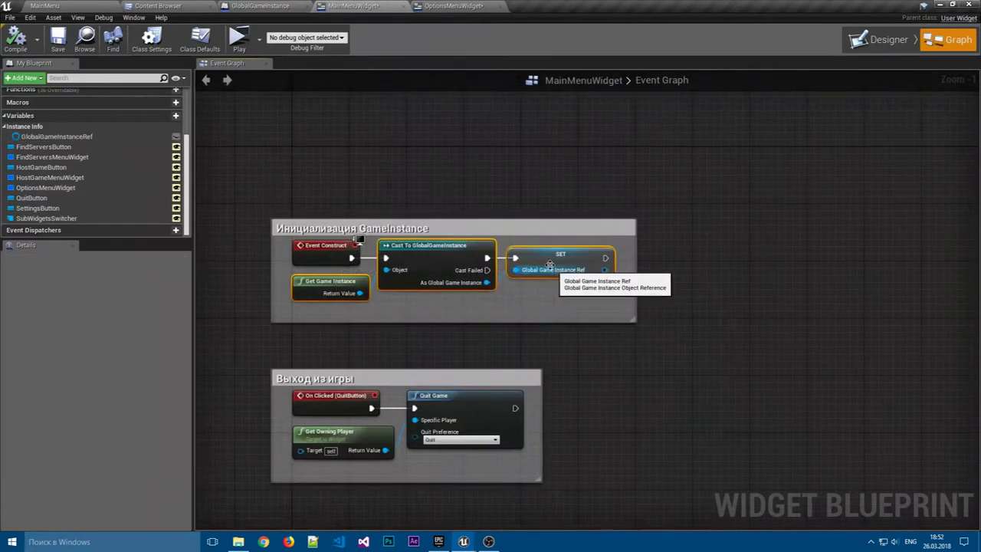
click(468, 5)
key(ctrl+v)
drag(514, 299, 513, 258)
drag(457, 273, 540, 269)
click(394, 269)
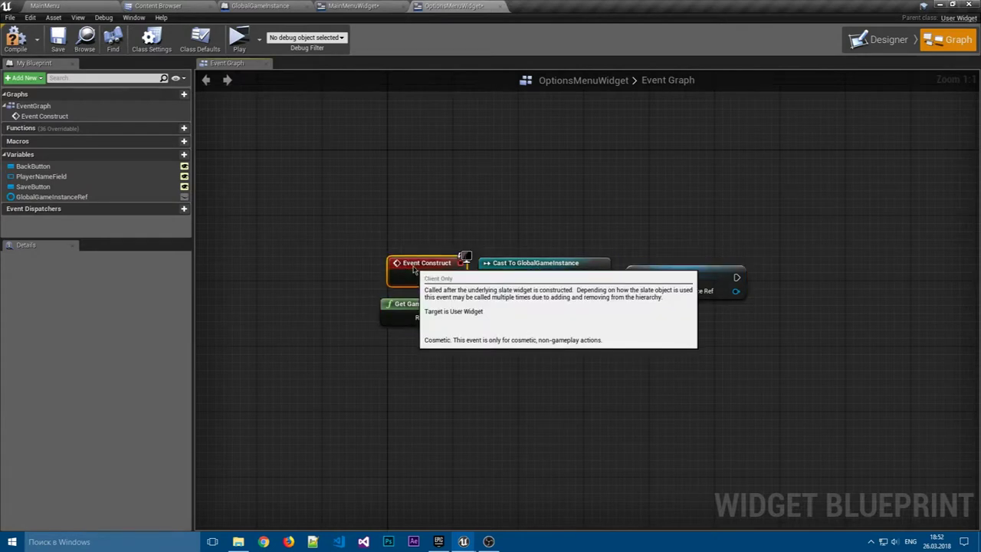
right_drag(572, 329, 363, 323)
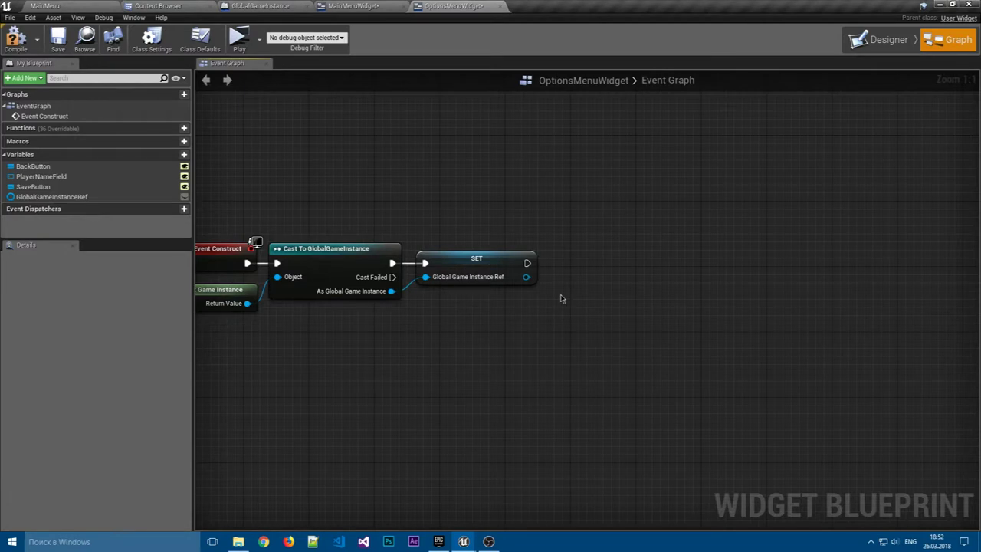
right_drag(535, 305, 668, 304)
right_click(576, 322)
right_drag(576, 322, 628, 294)
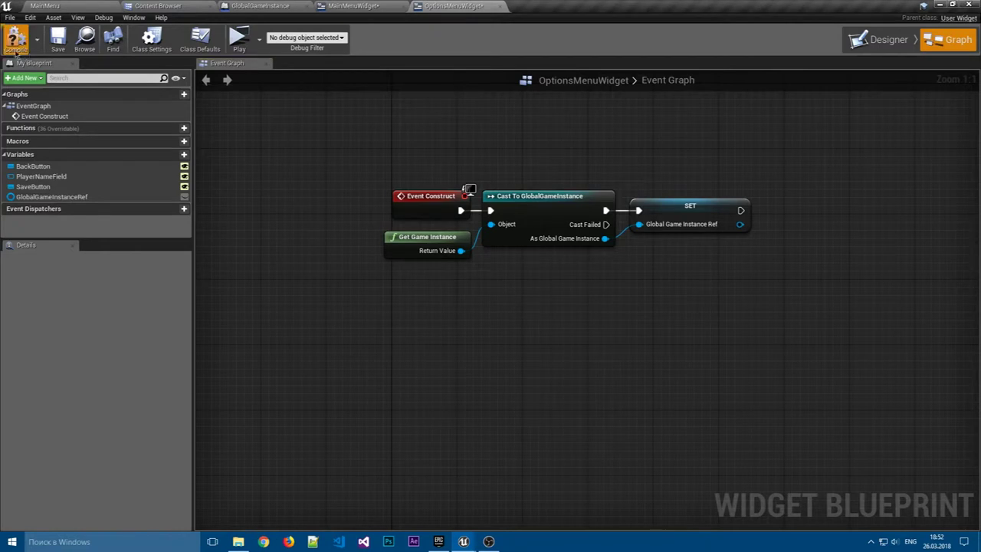
Add an On Clicked event for the Назад BackButton that runs Remove from Parent.
click(881, 39)
click(452, 437)
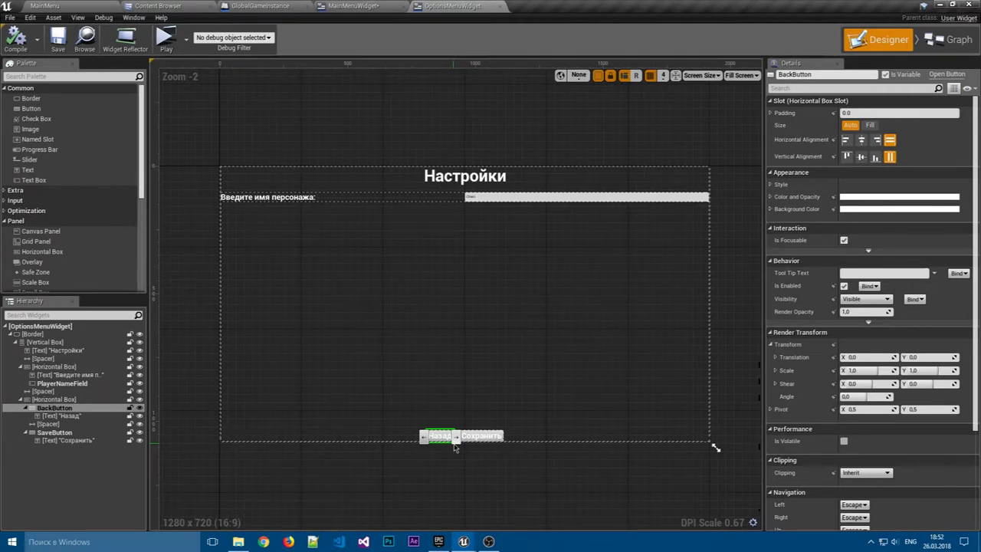
scroll(904, 447, down, 4)
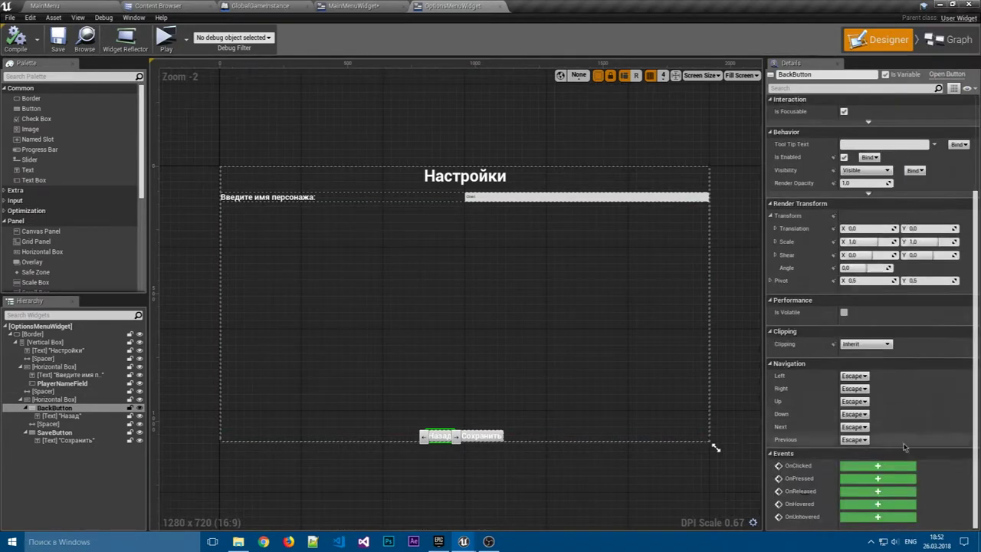
click(878, 465)
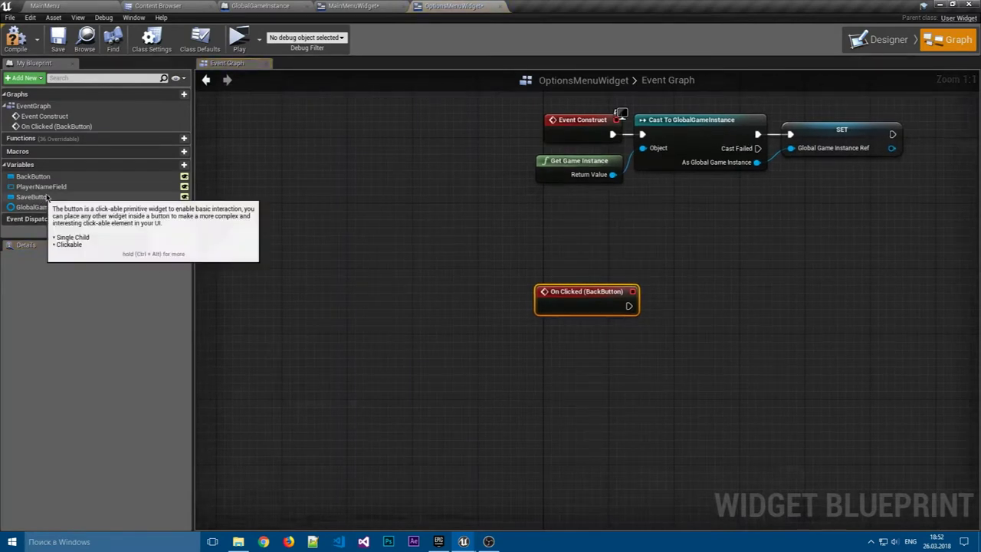
right_drag(692, 319, 573, 316)
drag(512, 308, 567, 308)
text(remove from parent)
key(Return)
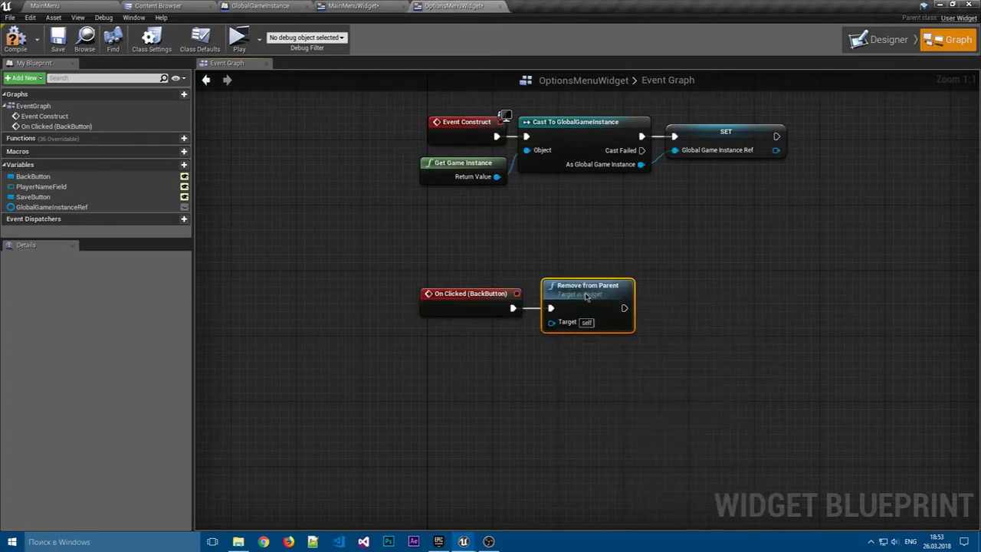
right_drag(667, 224, 665, 237)
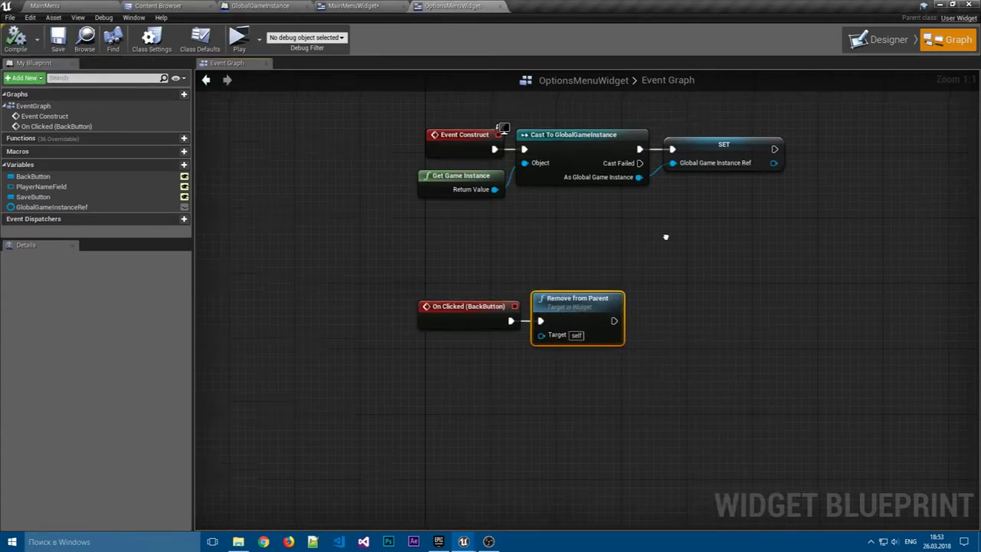
click(360, 6)
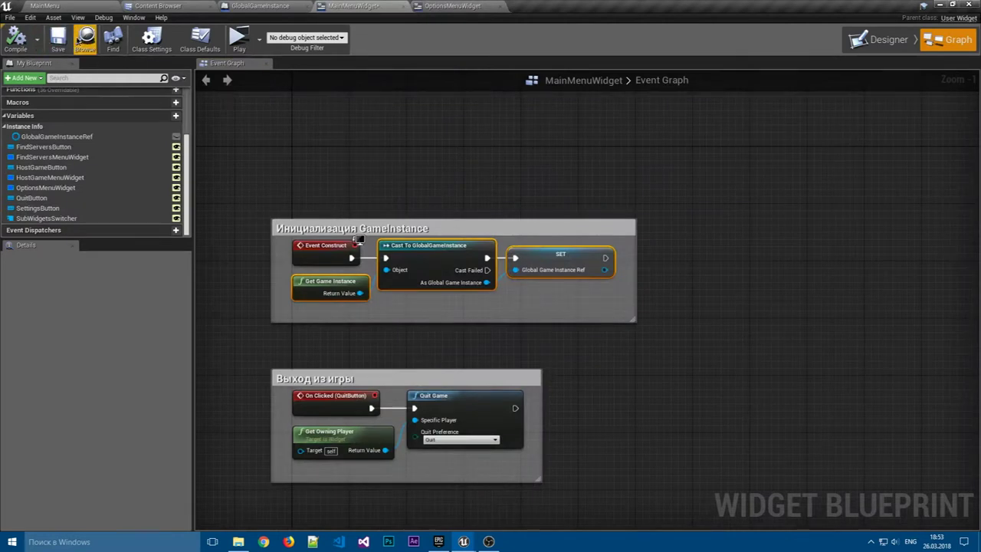
click(238, 37)
click(737, 97)
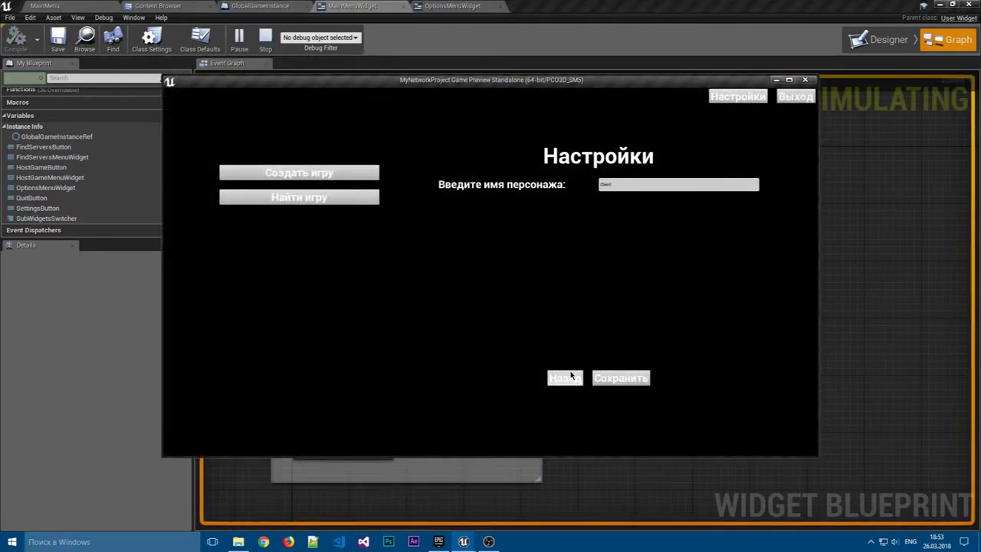
click(571, 375)
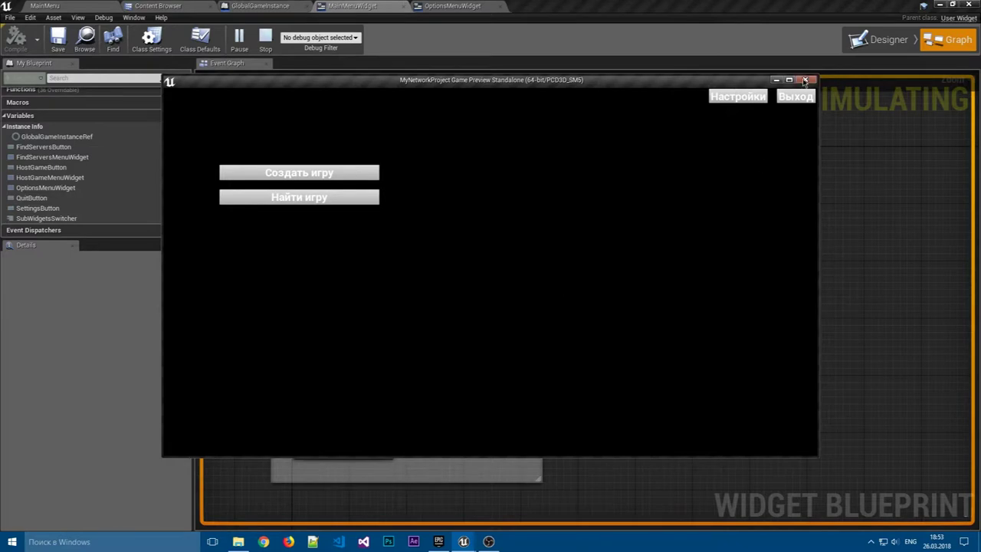
click(805, 80)
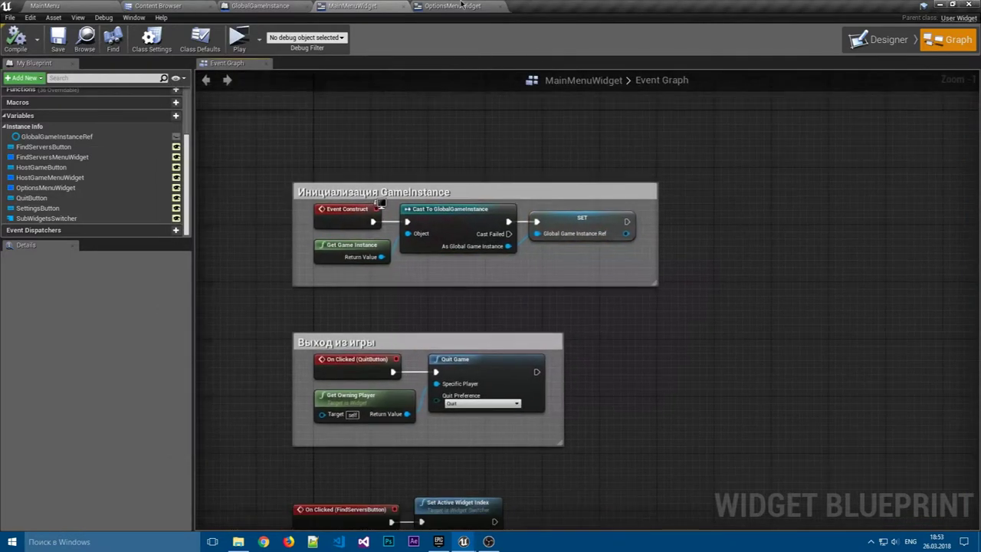
Replace Remove from Parent with Set Visibility set to Hidden on BackButton's On Clicked, and compile.
click(460, 4)
key(Delete)
right_click(516, 366)
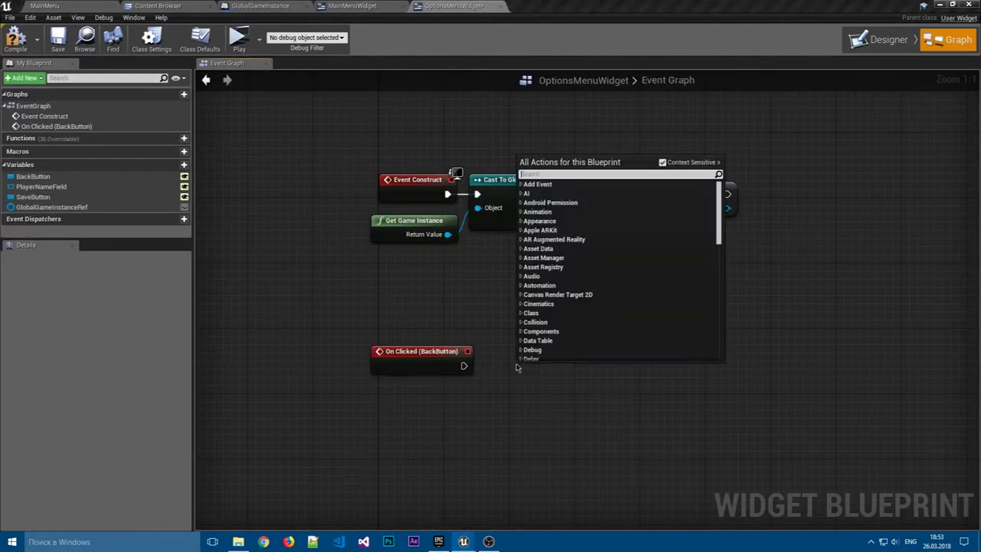
text(set visibility)
key(Return)
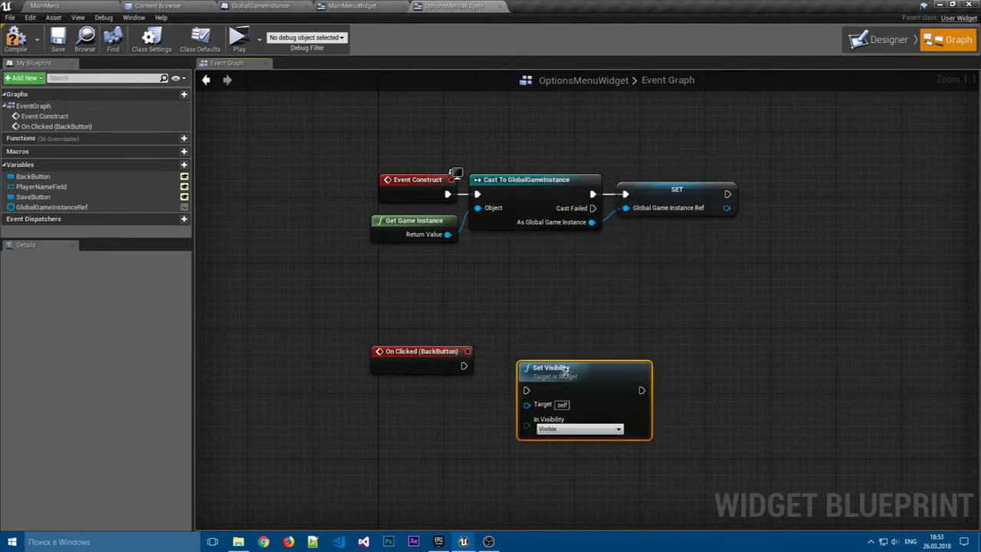
click(582, 429)
click(576, 450)
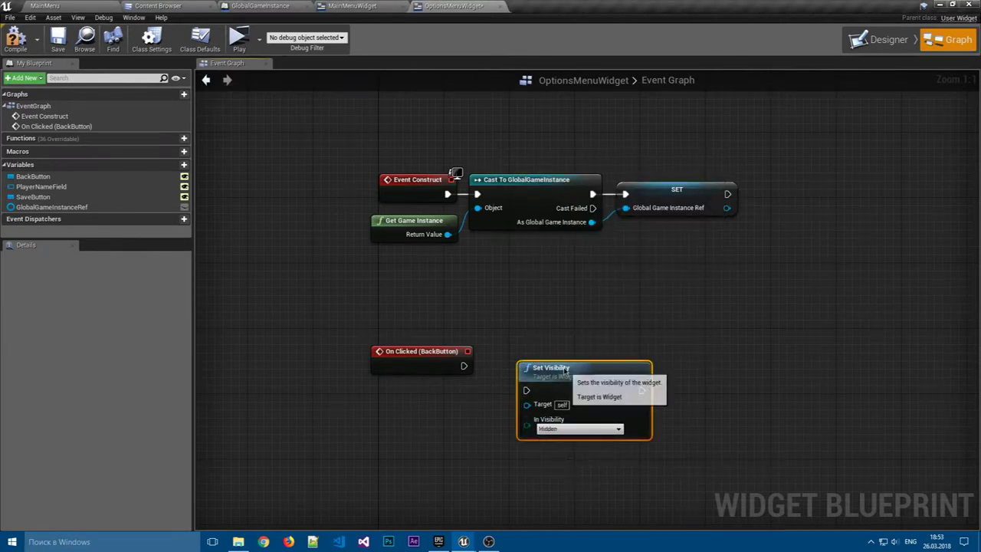
drag(565, 370, 533, 345)
drag(464, 365, 493, 365)
click(19, 43)
Test in a game preview by opening Настройки and pressing Назад, then close the preview.
click(238, 38)
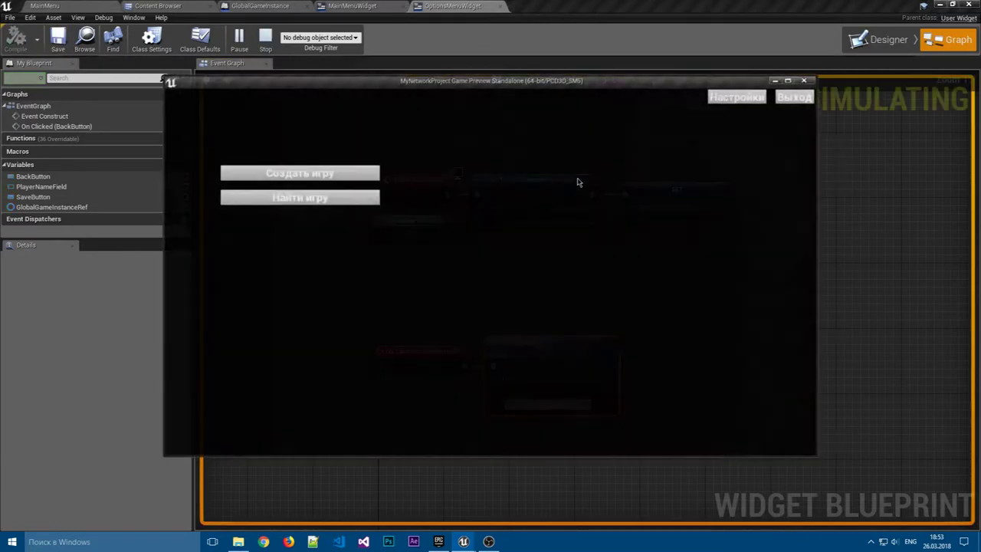
click(736, 97)
click(563, 375)
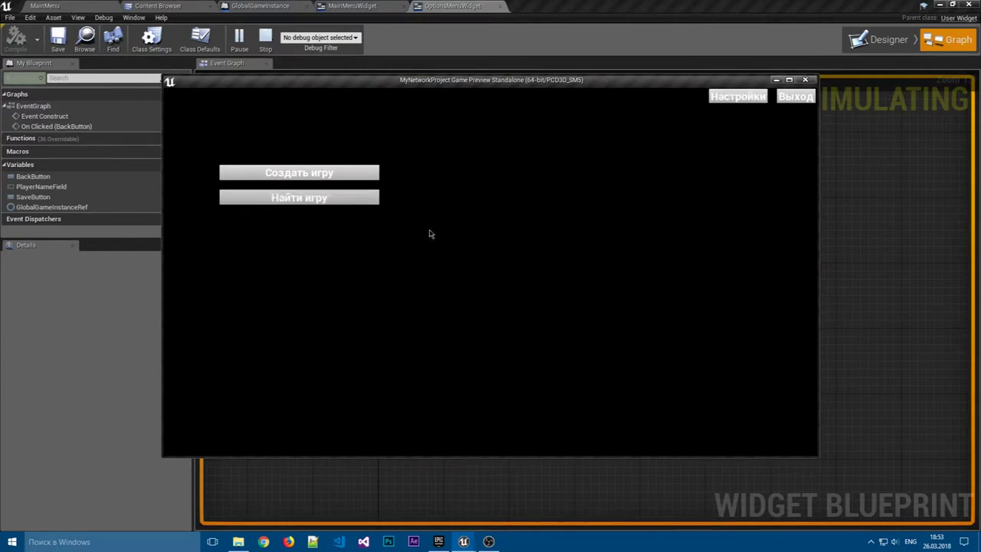
click(801, 90)
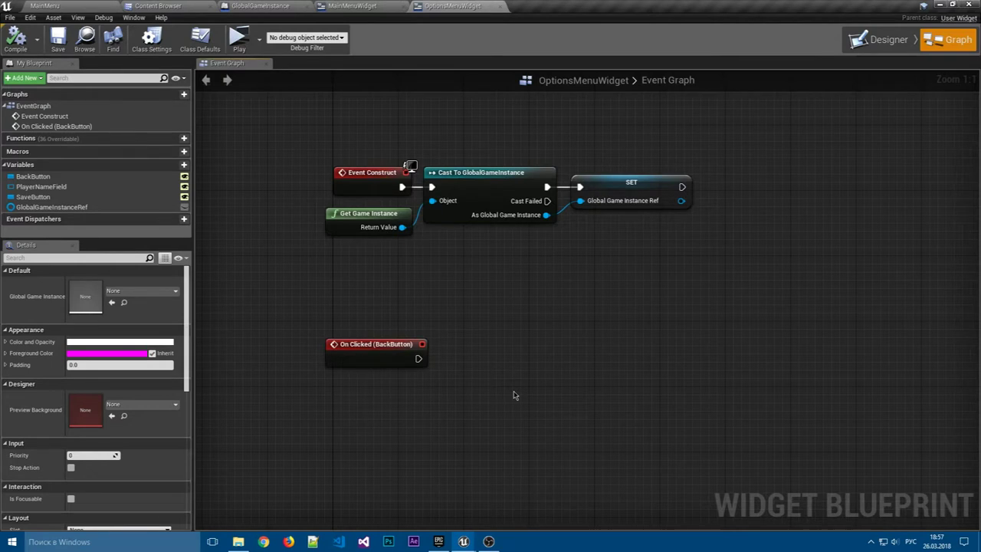
Delete the Назад BackButton and its leftover spacer from the Designer layout.
click(399, 342)
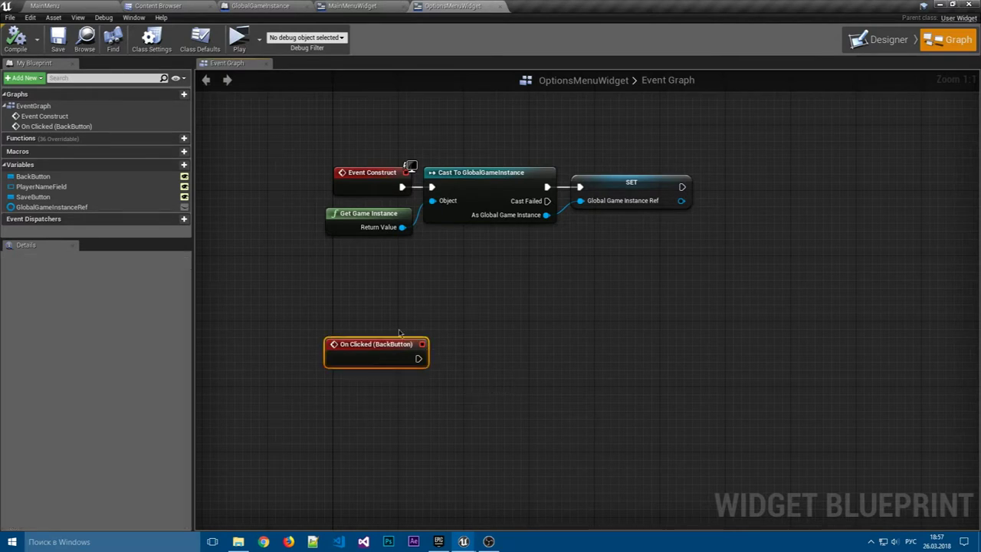
click(881, 40)
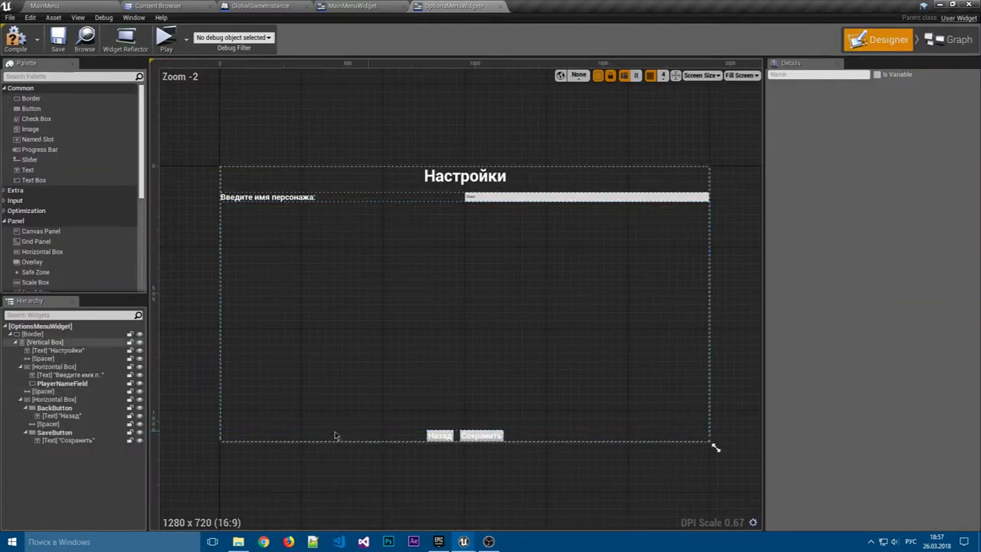
click(55, 407)
key(Delete)
click(48, 408)
key(Delete)
click(466, 436)
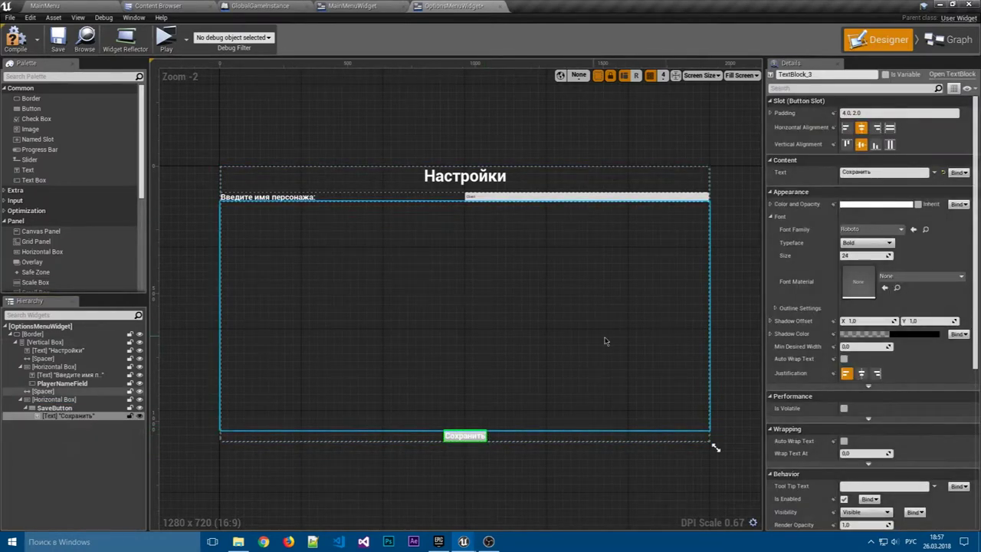
click(732, 176)
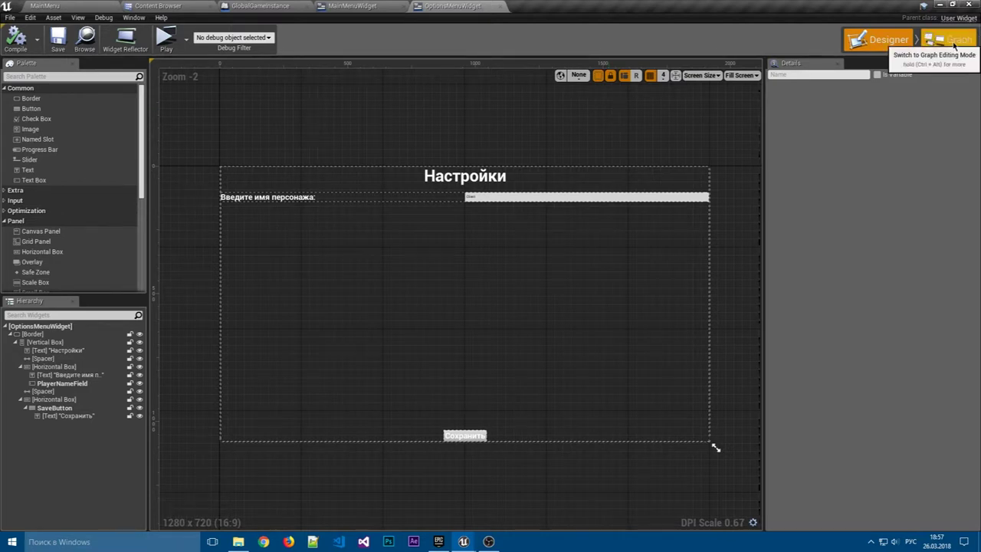
Add the OnTextCommitted event for the PlayerNameField text box from its Details panel.
click(506, 199)
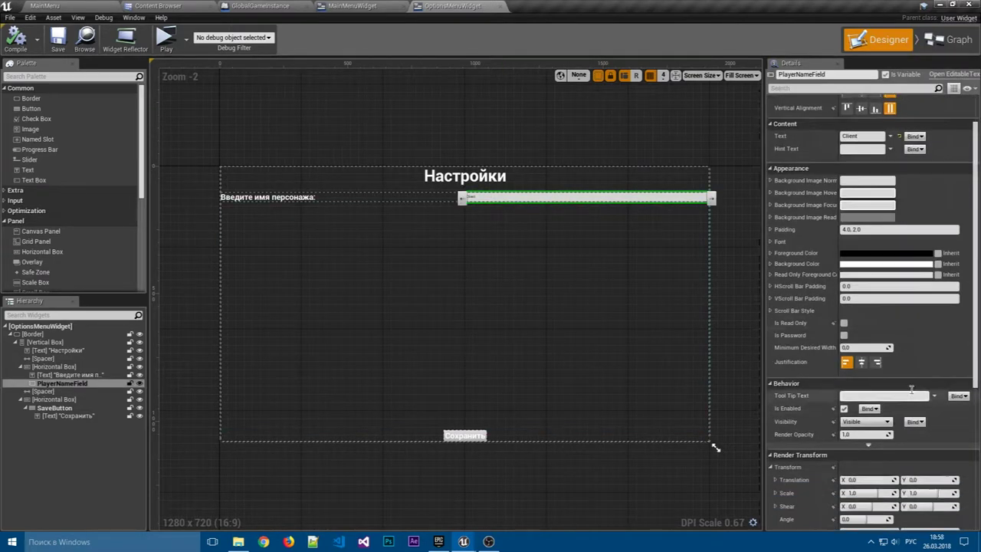
scroll(912, 389, down, 5)
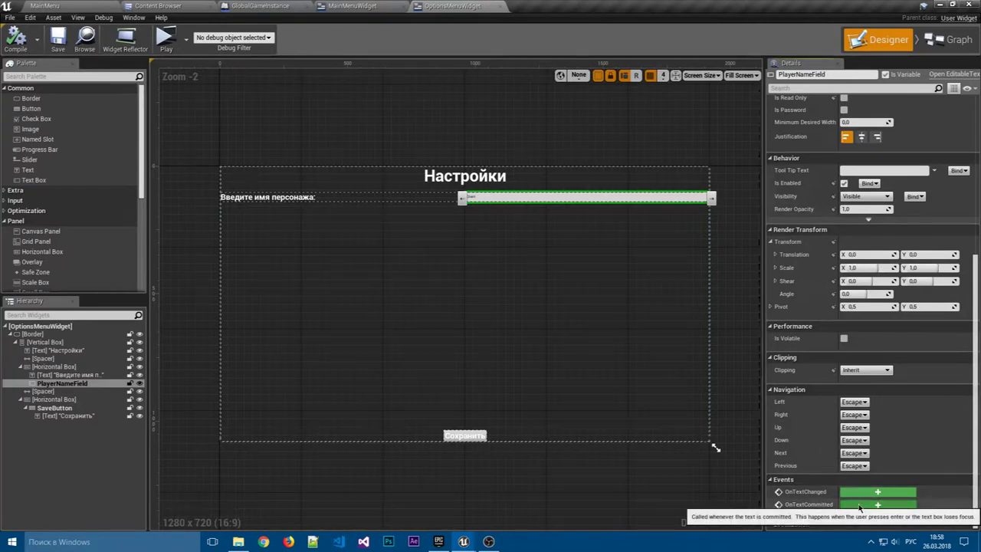
click(860, 505)
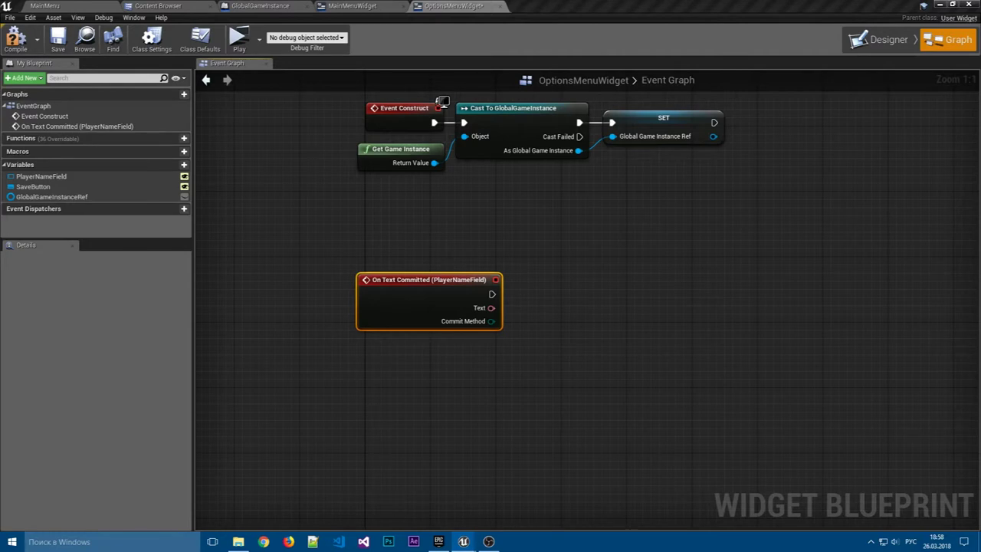
right_drag(258, 230, 353, 228)
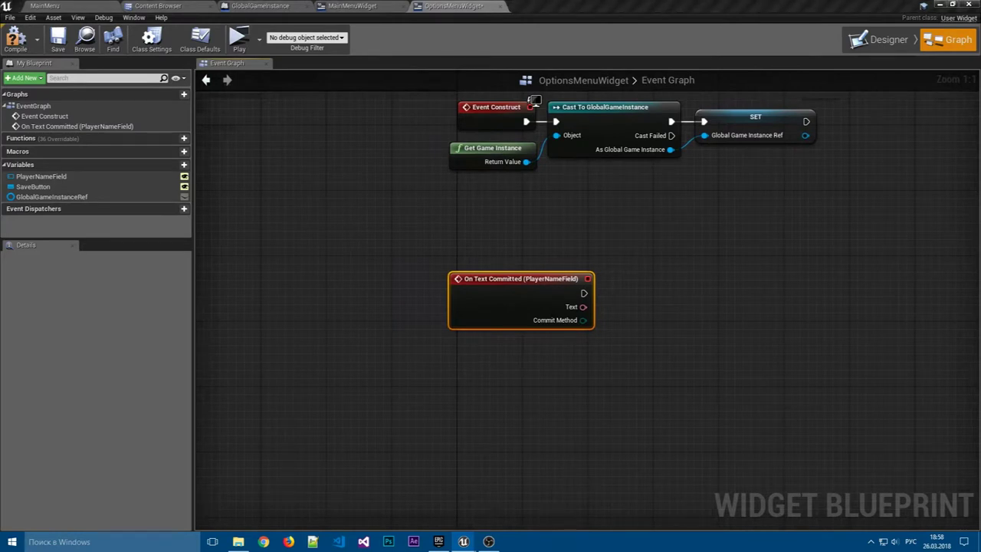
Add a Text variable named EnteredPlayerName to OptionsMenuWidget and compile the blueprint.
right_click(357, 217)
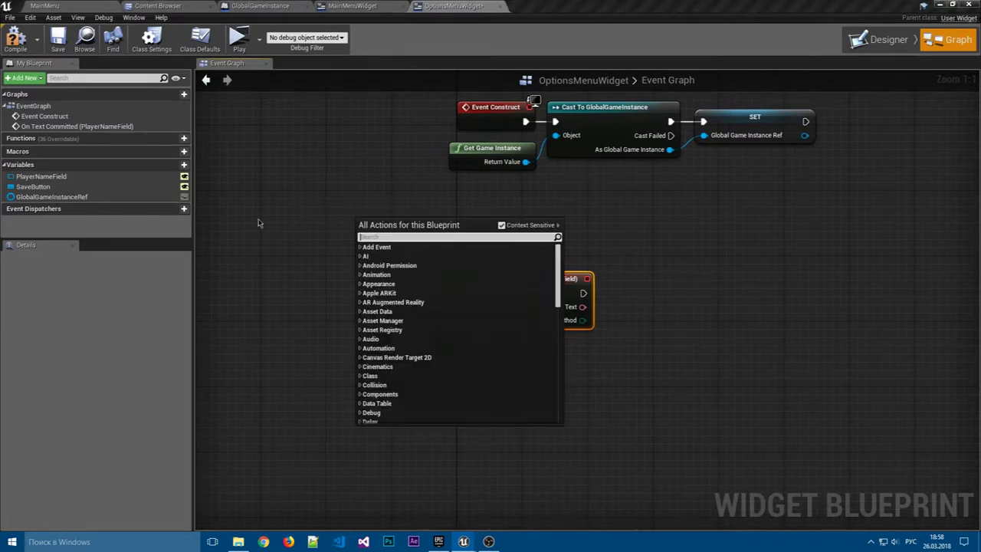
click(176, 165)
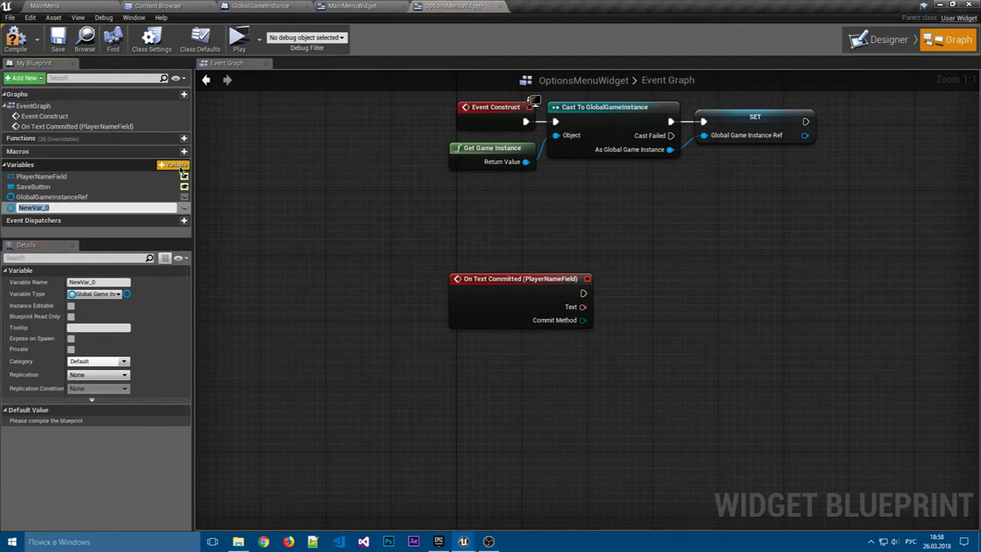
text(EnteredPlayerName)
key(Return)
click(95, 293)
click(119, 377)
click(15, 38)
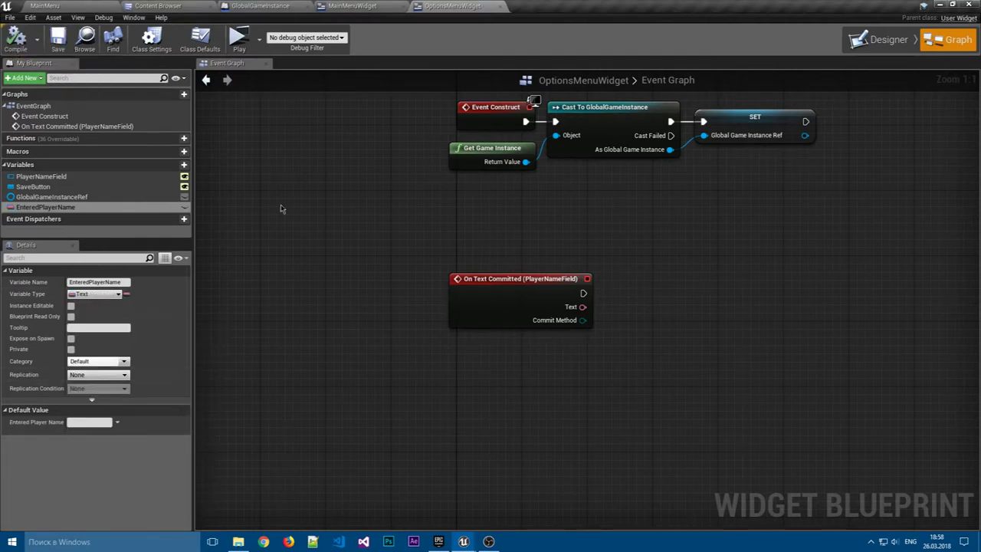
mouse_move(256, 200)
right_down()
mouse_move(335, 297)
mouse_move(300, 337)
right_up()
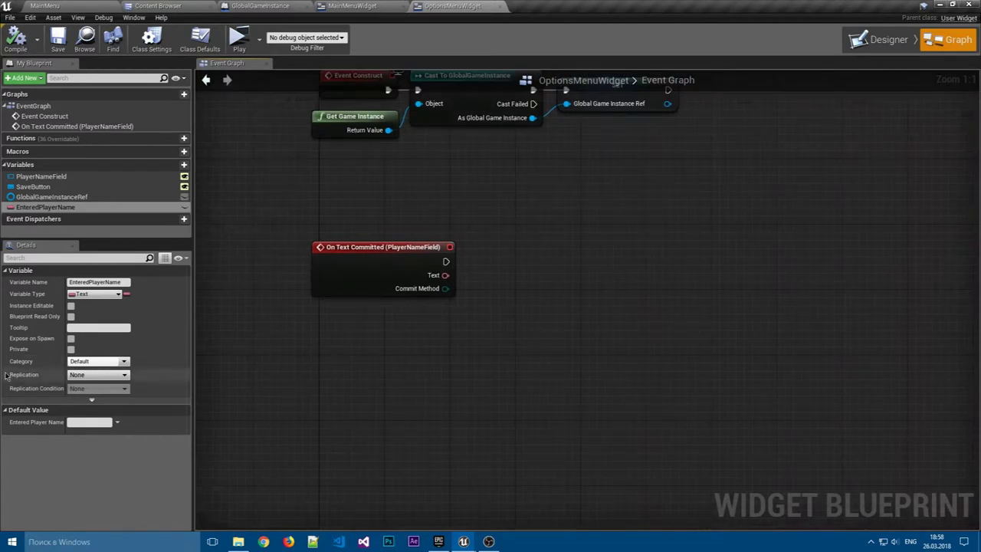
right_drag(379, 353, 377, 337)
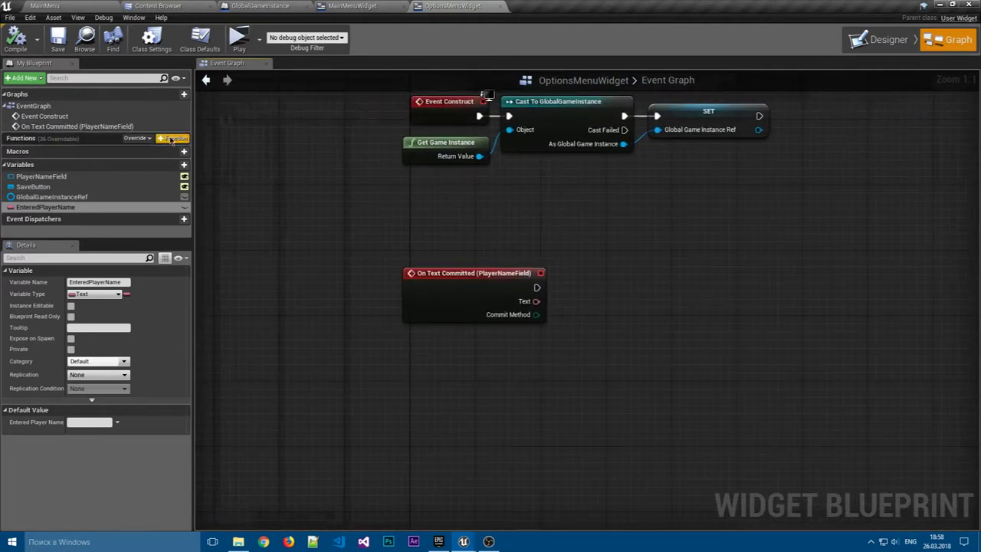
Add a new function named EmptyText? to the blueprint.
click(175, 138)
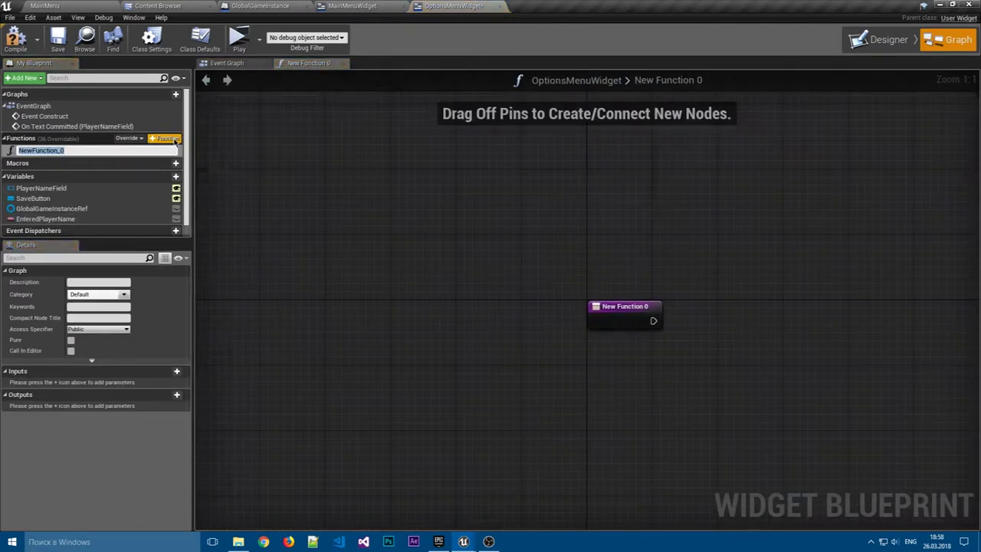
text(EmptyText?)
key(Return)
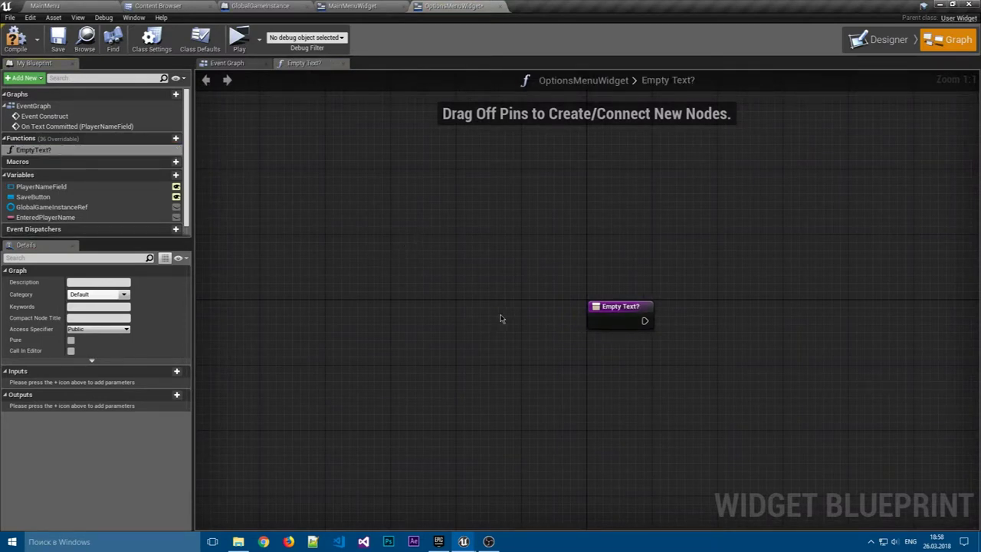
Give the EmptyText? function a Text input parameter named EnteredText.
right_drag(515, 302, 368, 247)
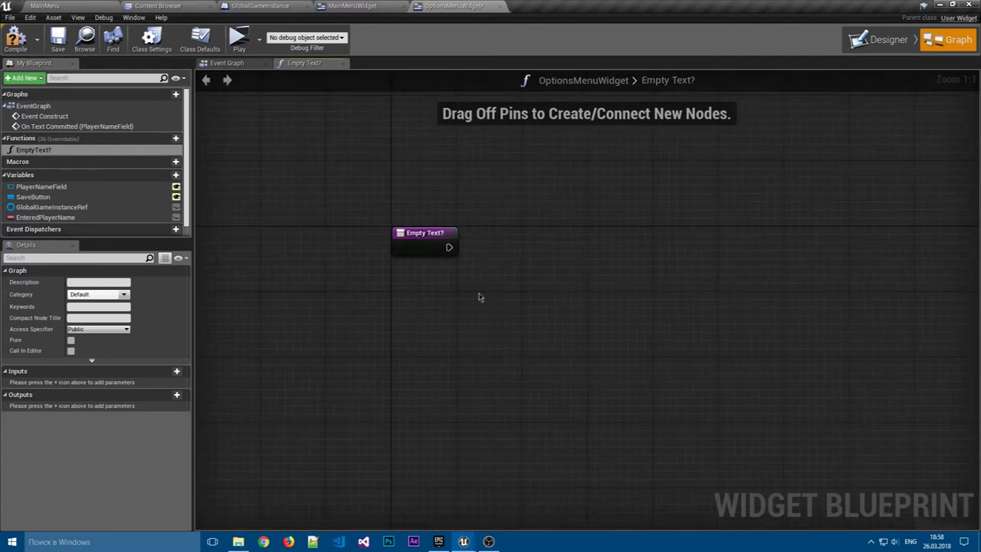
click(368, 248)
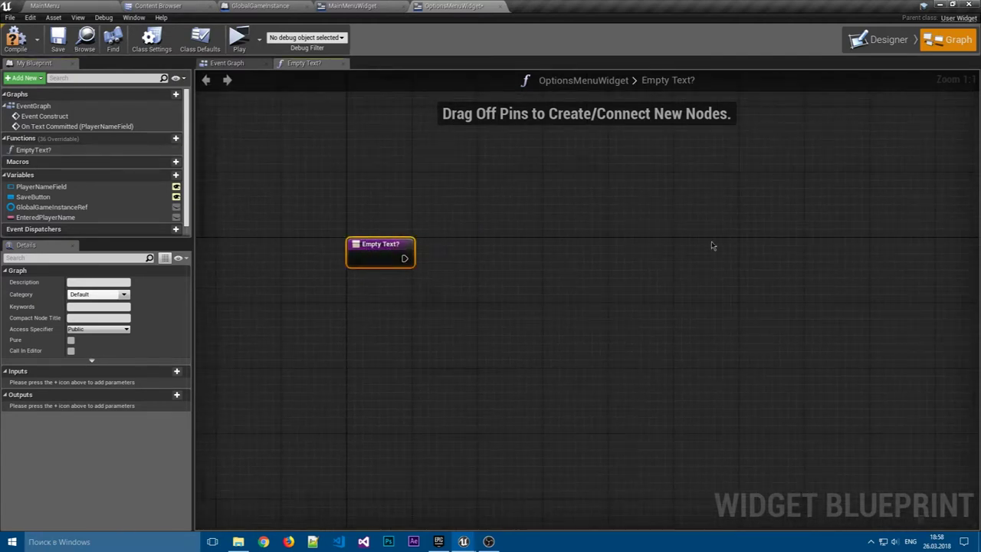
click(176, 371)
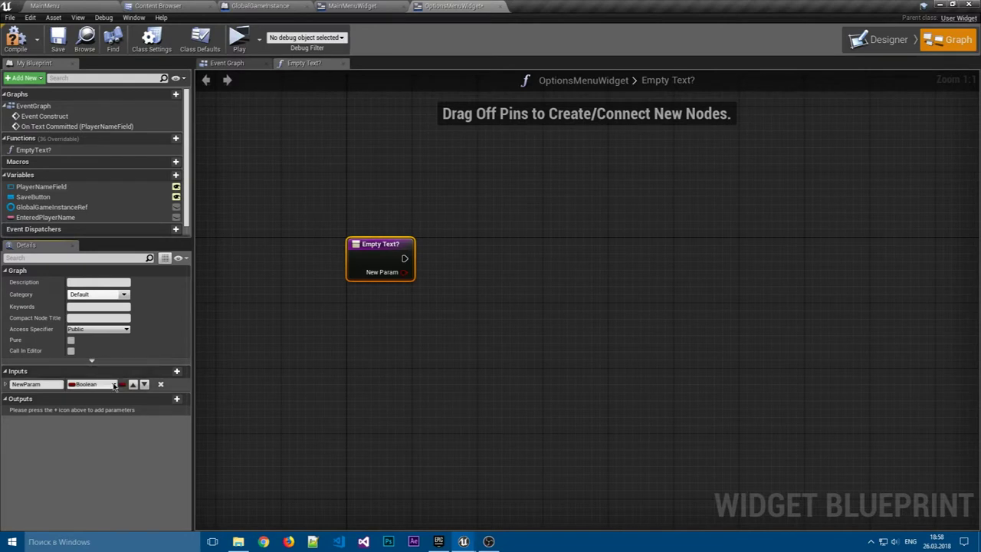
click(107, 384)
click(92, 239)
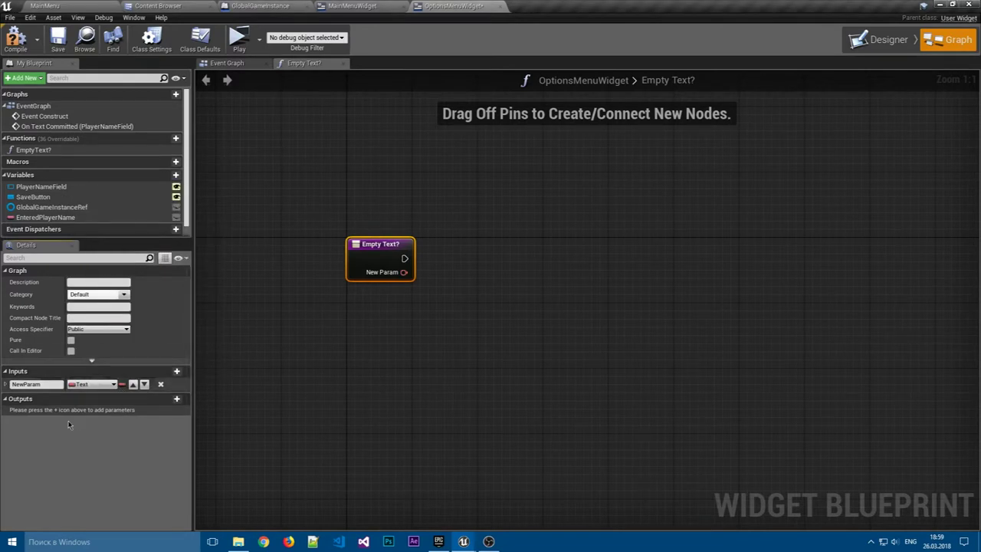
text(En)
text(xt)
key(Return)
Feed Entered Text into a new Text Is Empty node.
mouse_move(404, 272)
mouse_down()
mouse_move(519, 311)
mouse_move(488, 277)
mouse_up()
text(is e)
key(Return)
click(654, 263)
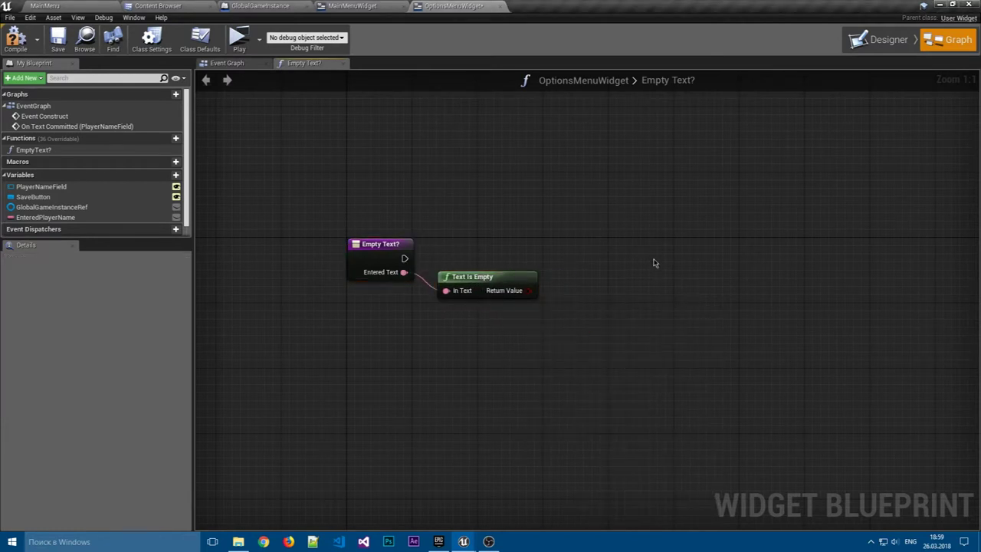
Add a Branch node after the Empty Text? entry, positioned beside Text Is Empty.
click(612, 260)
mouse_move(405, 258)
mouse_down()
mouse_move(605, 258)
mouse_move(590, 252)
mouse_up()
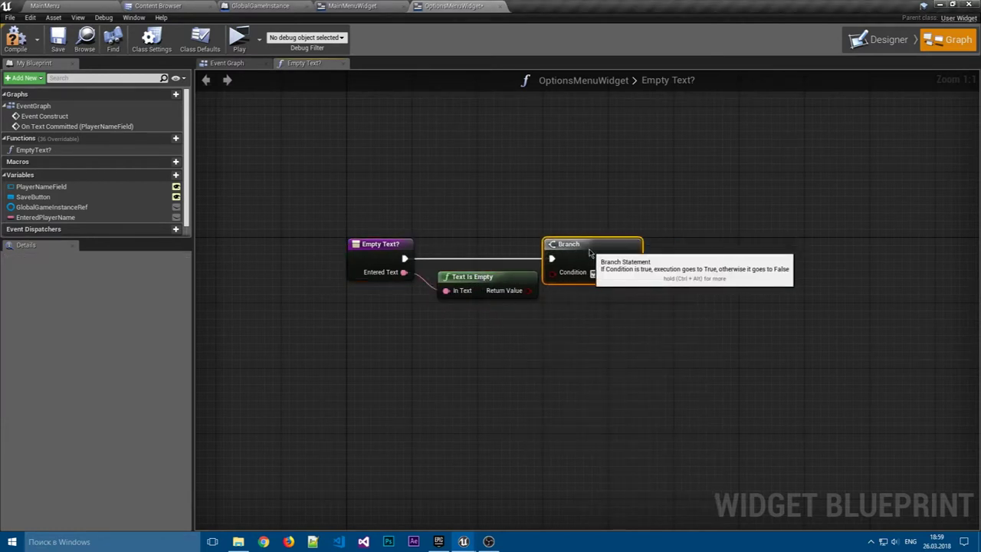
drag(487, 278, 479, 278)
click(586, 249)
mouse_move(607, 309)
right_down()
mouse_move(421, 302)
mouse_move(352, 322)
right_up()
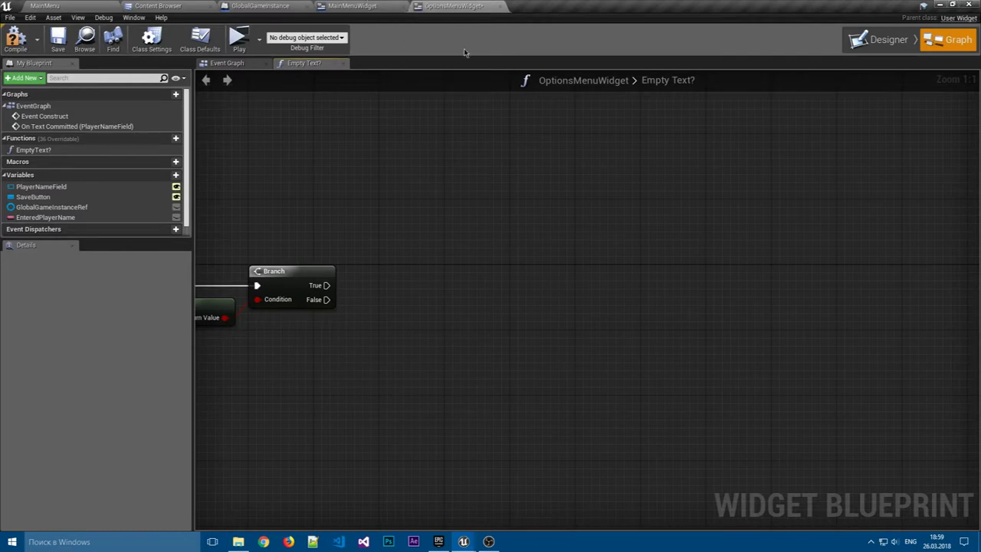
click(881, 39)
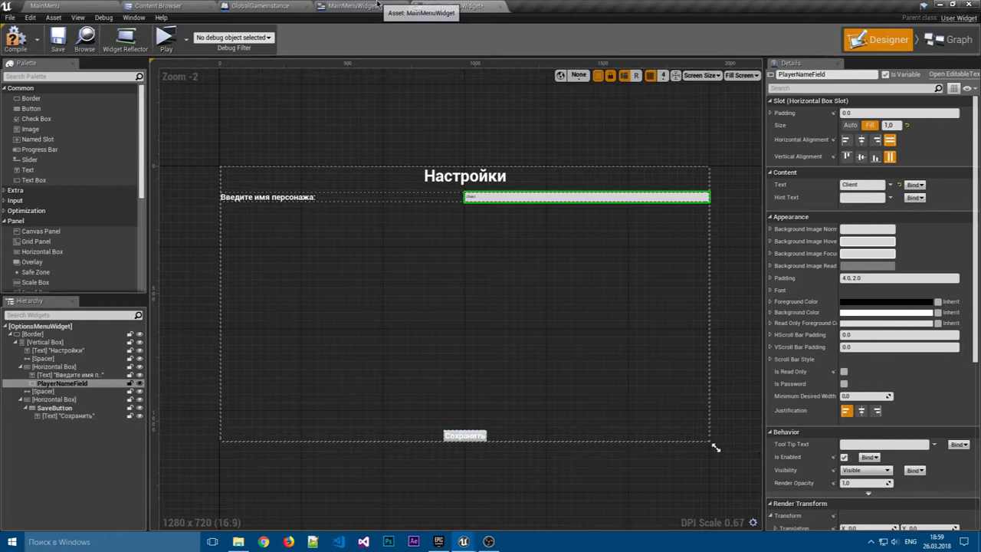
Create a Boolean variable named AcceptButtonEnabled? in the Graph view.
click(950, 39)
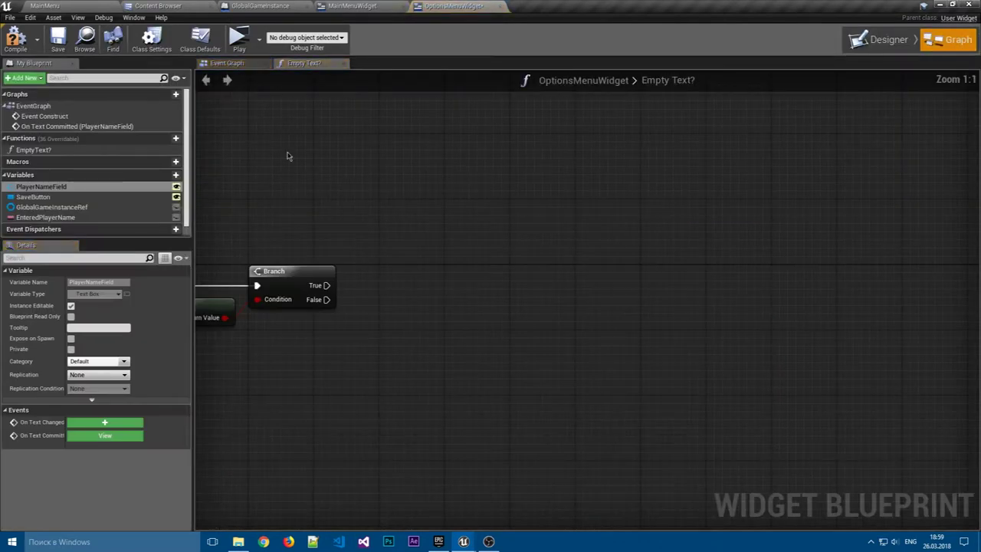
click(159, 177)
text(A)
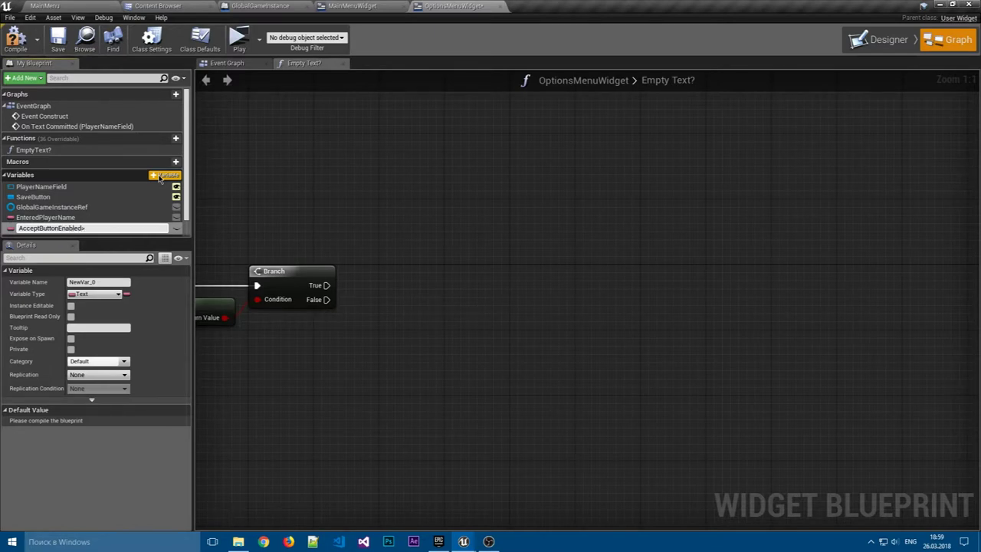
key(Return)
click(94, 294)
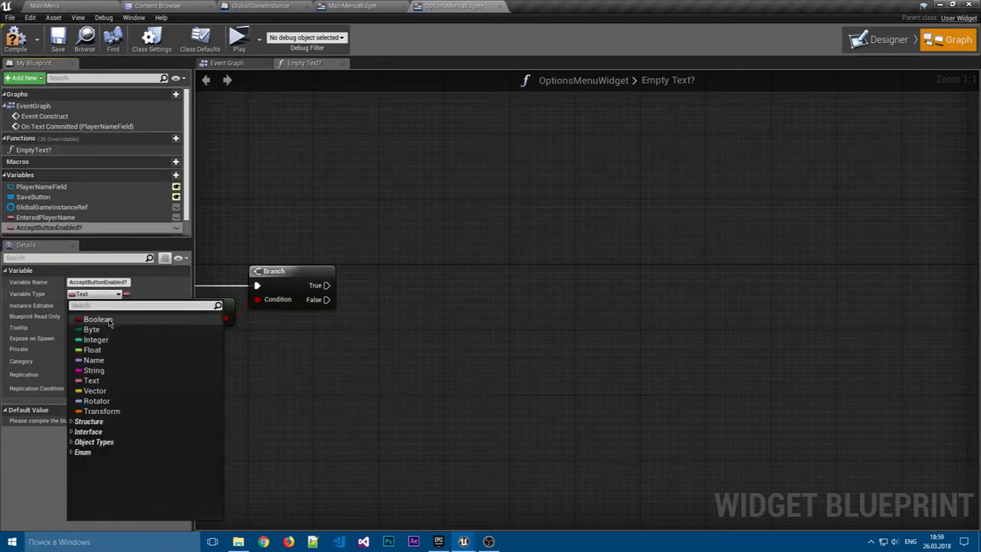
click(108, 321)
Compile and save the OptionsMenuWidget blueprint.
click(16, 38)
click(57, 38)
mouse_move(364, 225)
right_down()
mouse_move(475, 189)
mouse_move(423, 219)
mouse_move(453, 201)
mouse_move(330, 236)
right_up()
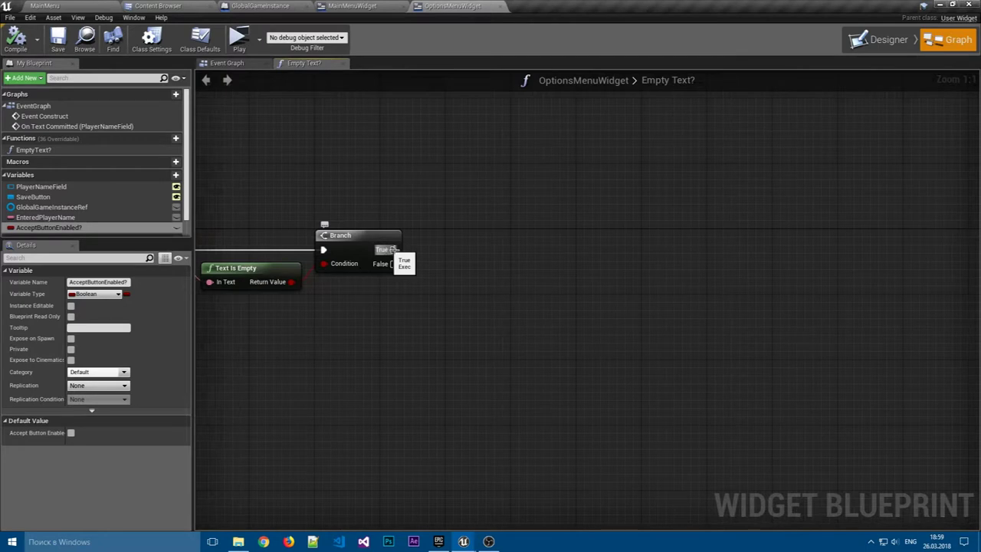
Add two Set EnteredPlayerName nodes, one on Branch True and one on False.
right_drag(391, 249, 436, 295)
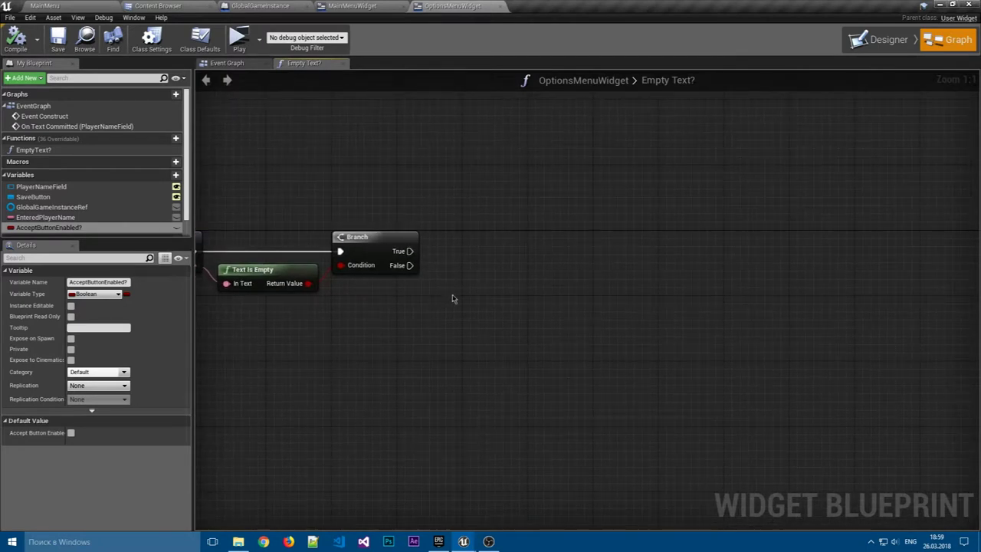
drag(165, 216, 443, 230)
click(475, 247)
drag(77, 217, 458, 293)
click(479, 310)
mouse_move(411, 251)
mouse_down()
mouse_move(447, 235)
mouse_move(483, 302)
mouse_up()
click(596, 307)
Chain Set AcceptButtonEnabled? after each setter: unchecked on True, checked on False.
mouse_move(609, 311)
right_down()
mouse_move(563, 299)
mouse_move(608, 273)
right_up()
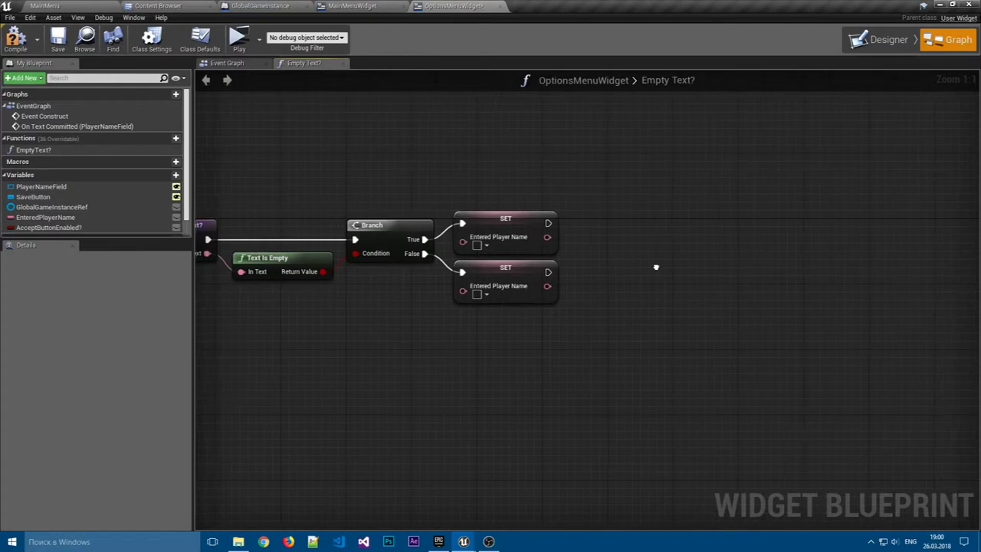
drag(46, 228, 633, 223)
click(651, 246)
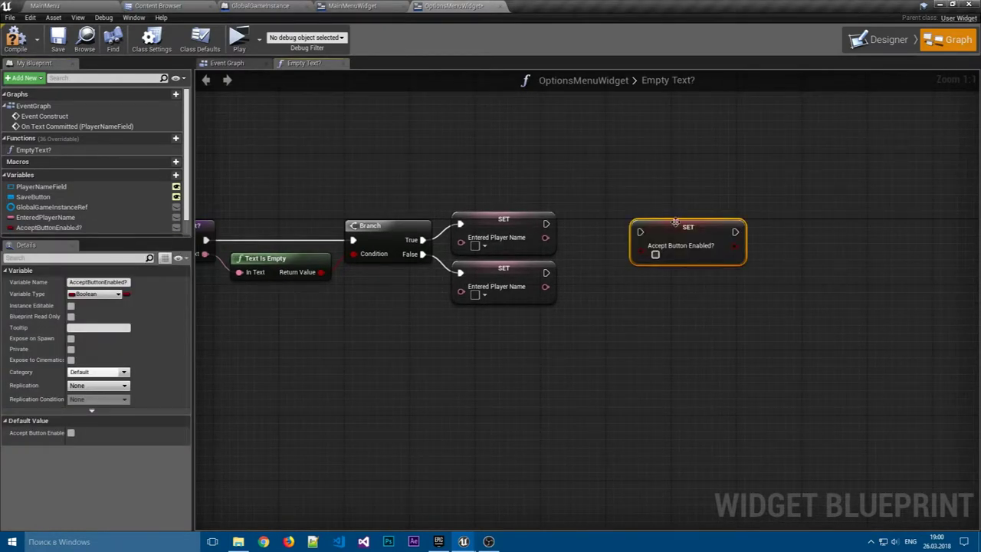
mouse_move(46, 228)
alt+mouse_down()
mouse_move(605, 216)
mouse_move(642, 239)
alt+mouse_up()
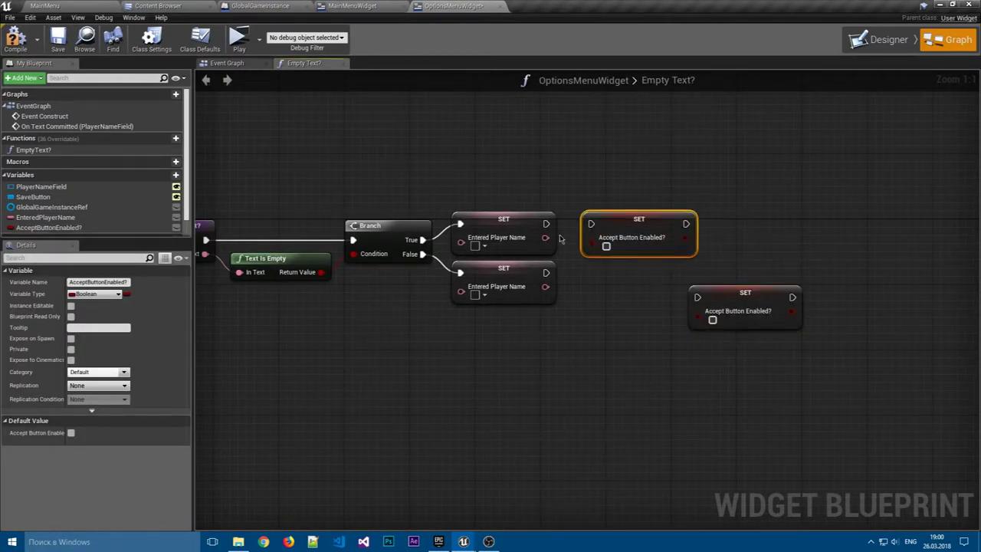
click(546, 224)
drag(545, 224, 591, 224)
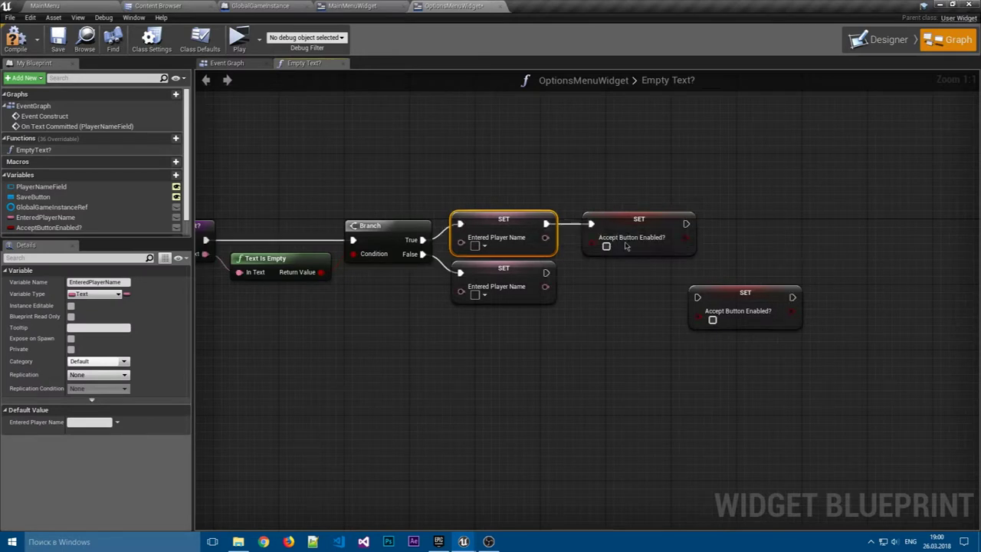
drag(731, 295, 623, 268)
drag(546, 273, 591, 272)
click(606, 296)
Wire Entered Text into both EnteredPlayerName setters through two reroute points.
right_click(508, 340)
click(322, 319)
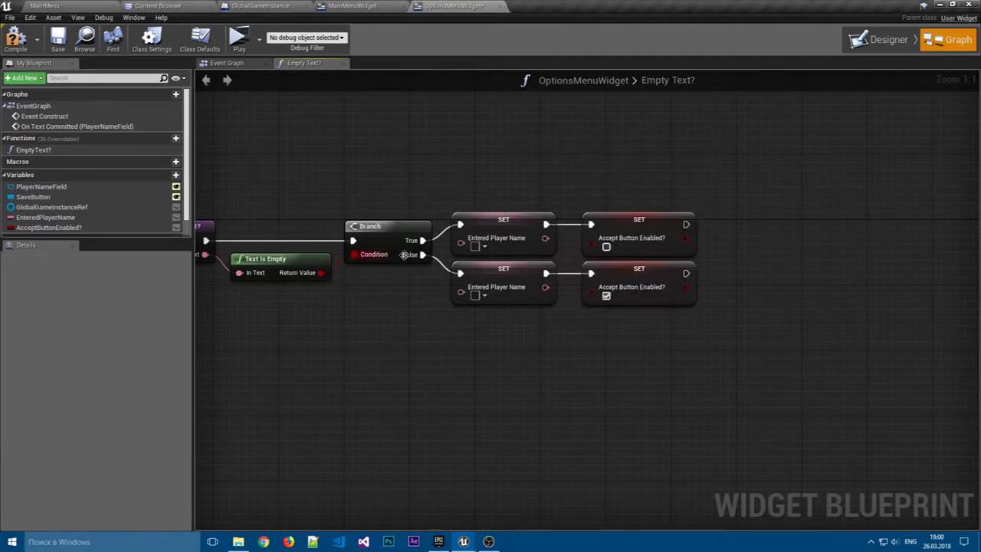
right_drag(322, 311, 380, 293)
drag(261, 236, 517, 269)
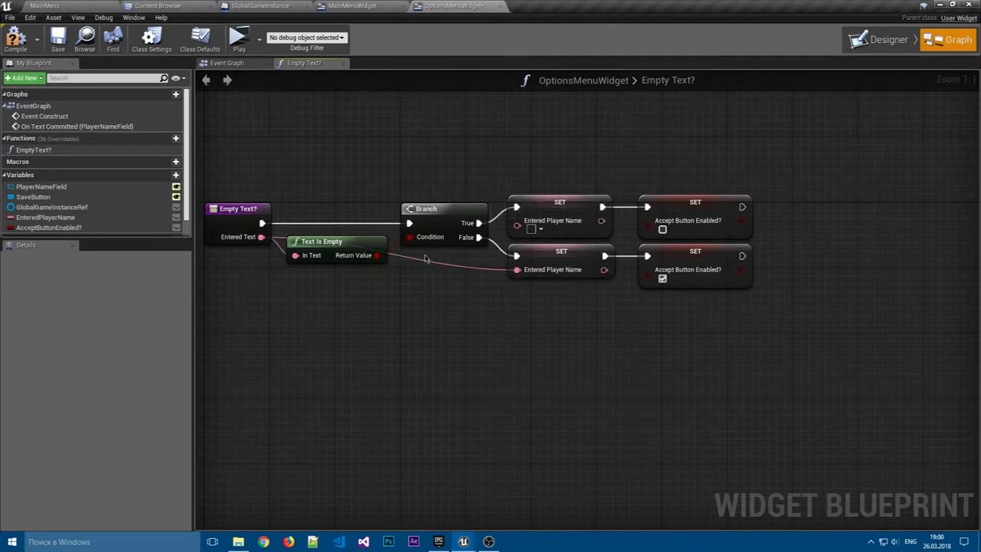
double_click(426, 265)
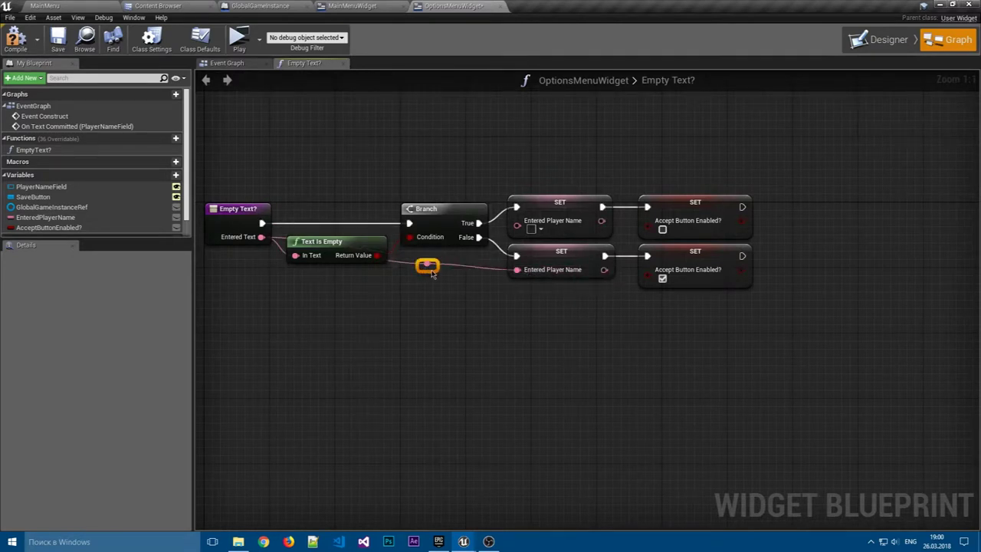
drag(427, 267, 297, 274)
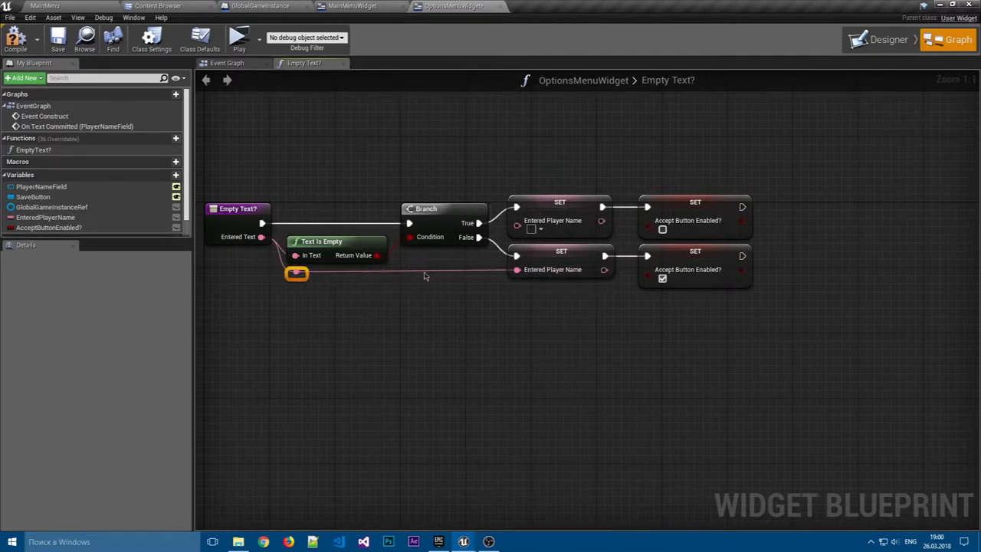
double_click(469, 268)
drag(469, 265, 517, 221)
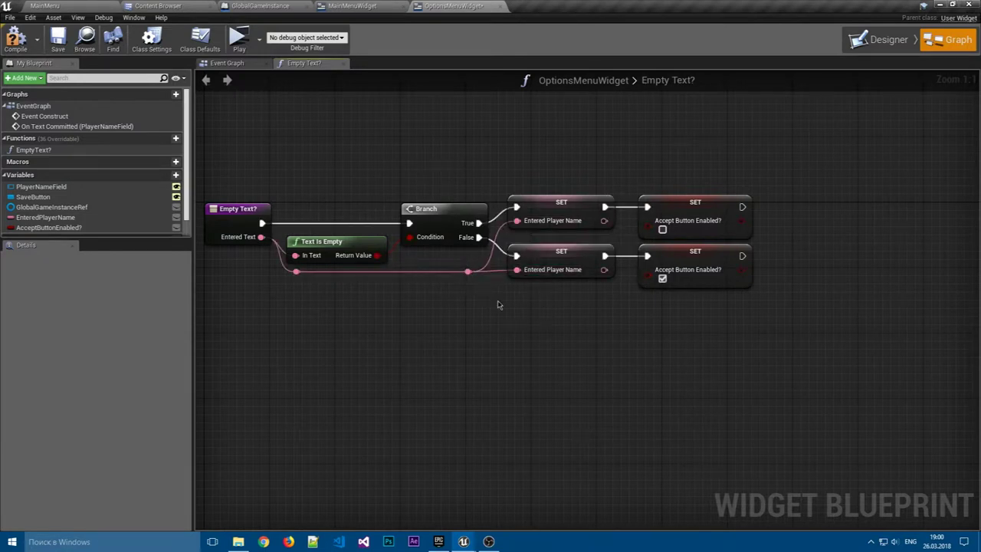
click(568, 249)
click(631, 305)
Place an Empty Text? call next to On Text Committed in the Event Graph.
click(239, 63)
right_drag(585, 289, 510, 235)
mouse_move(33, 149)
mouse_down()
mouse_move(491, 227)
mouse_move(499, 240)
mouse_move(522, 219)
mouse_up()
Wire On Text Committed and its text into Empty Text?, then delete that event node.
click(522, 228)
drag(461, 246, 499, 261)
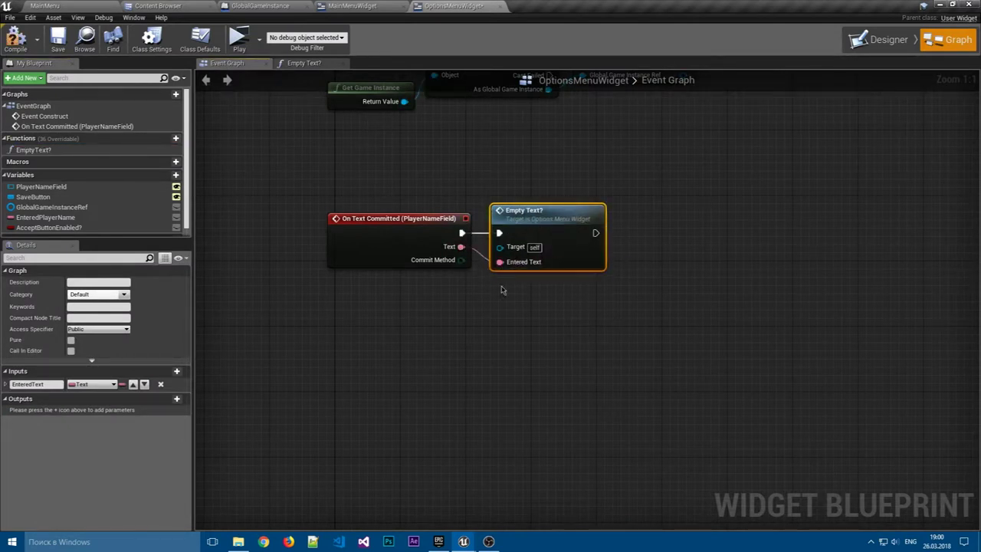
click(541, 280)
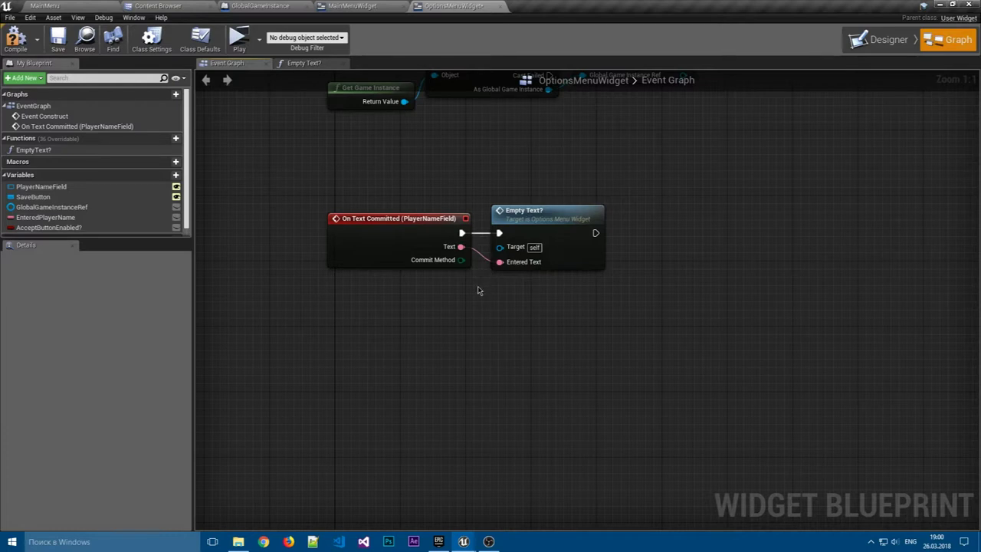
click(369, 220)
key(Delete)
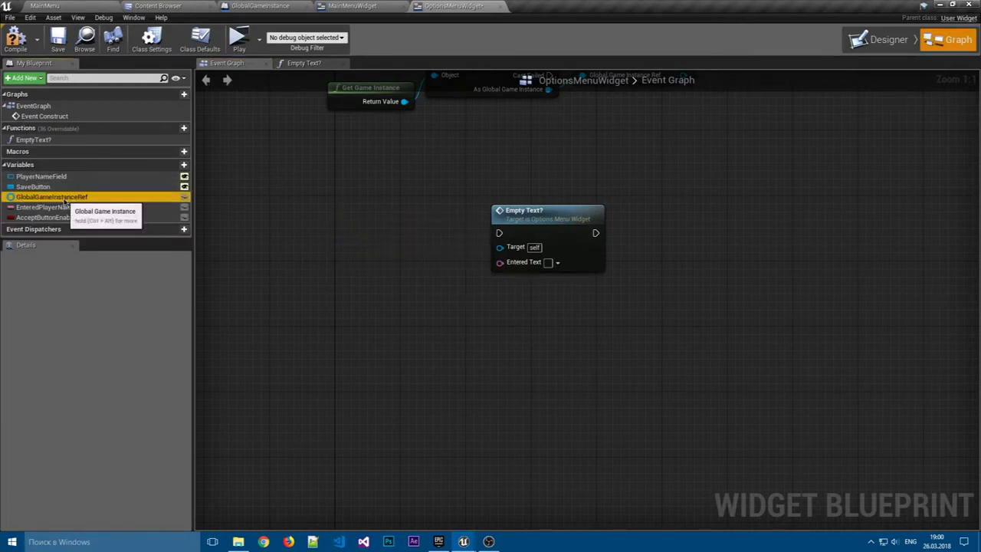
Add On Text Changed for PlayerNameField, feeding its exec and Text into Empty Text?
click(51, 197)
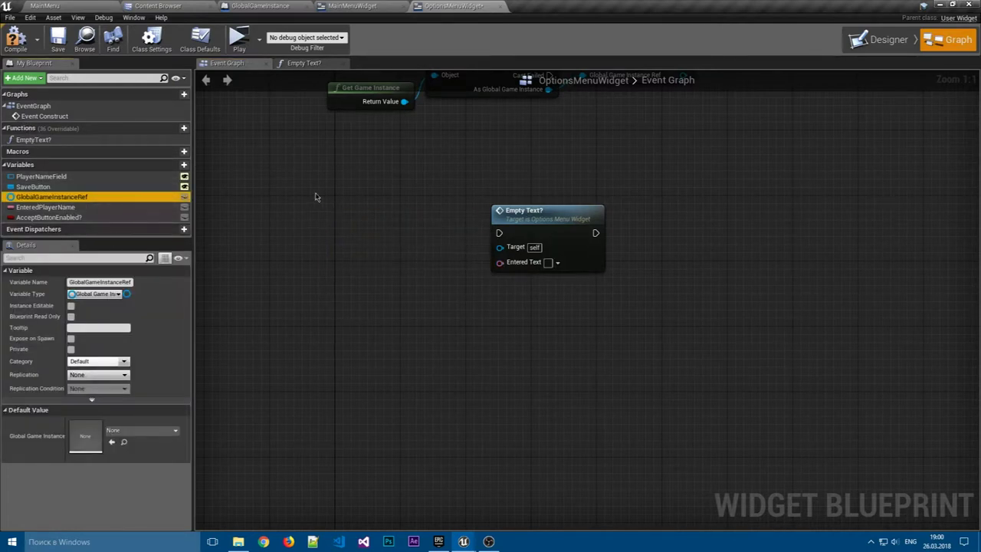
click(40, 177)
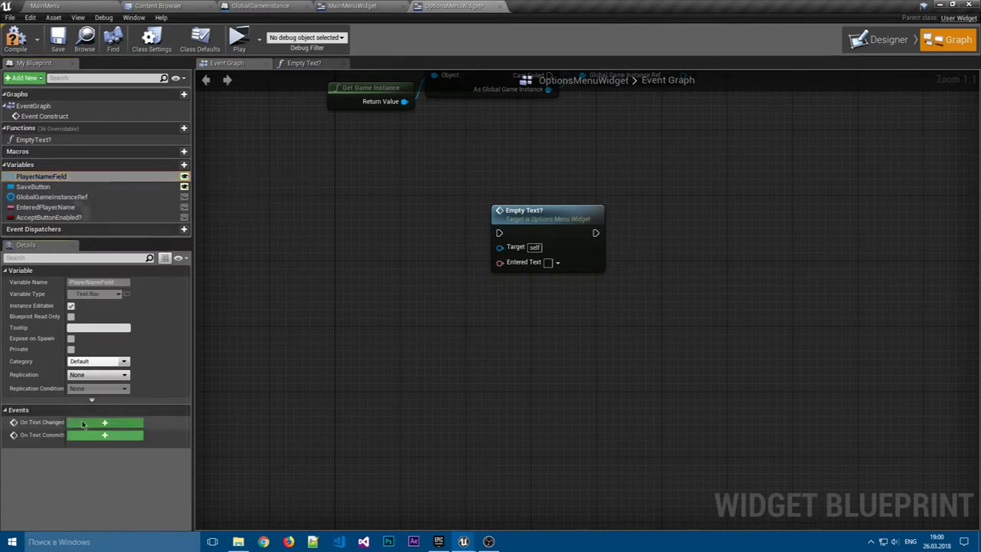
click(127, 412)
right_drag(562, 244, 397, 296)
drag(421, 340, 430, 209)
mouse_move(486, 223)
mouse_down()
mouse_move(525, 240)
mouse_move(522, 233)
mouse_move(521, 260)
mouse_up()
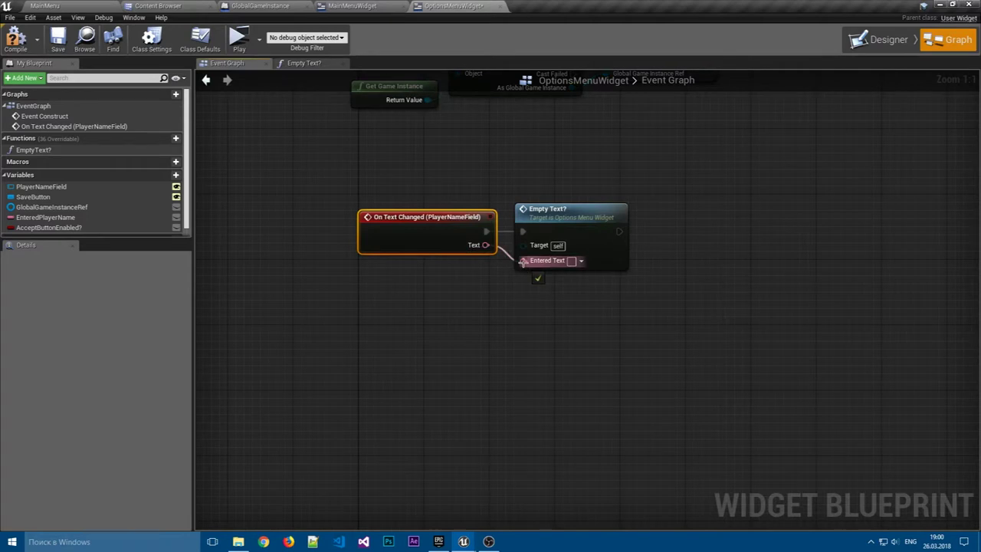
right_drag(630, 290, 540, 313)
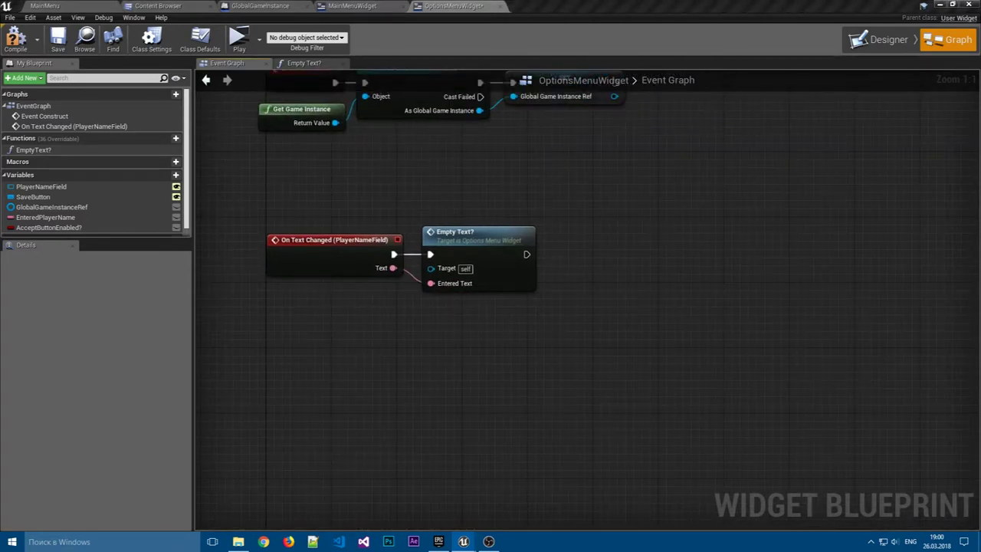
key(ctrl+a)
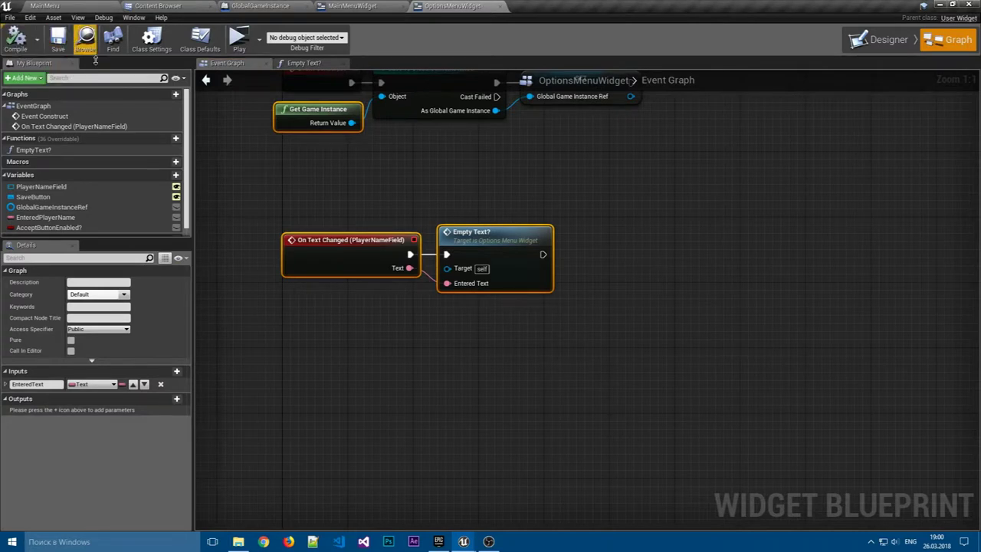
click(548, 200)
right_drag(548, 200, 586, 184)
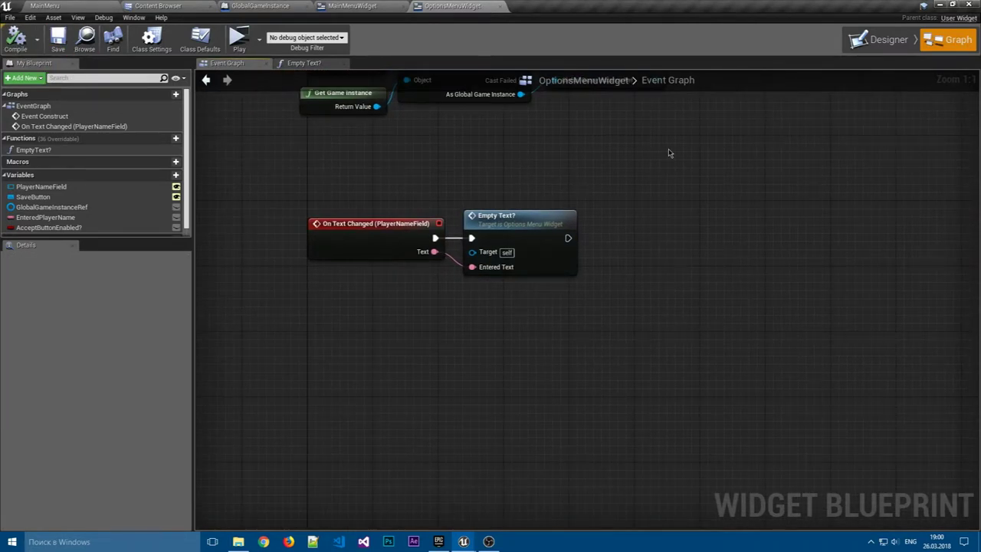
Bind the Сохранить label's Is Enabled to AcceptButtonEnabled? and save the widget.
click(902, 47)
click(464, 435)
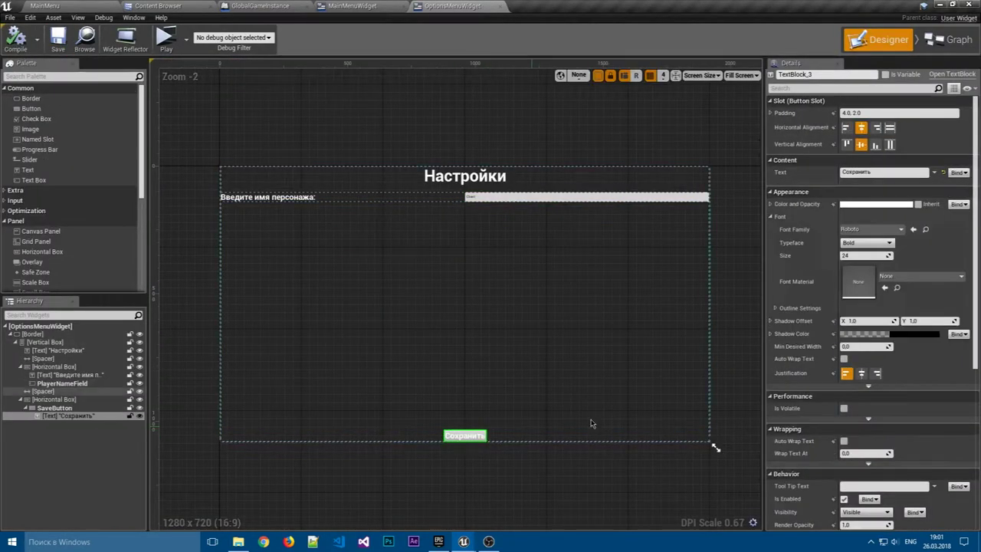
scroll(929, 325, down, 6)
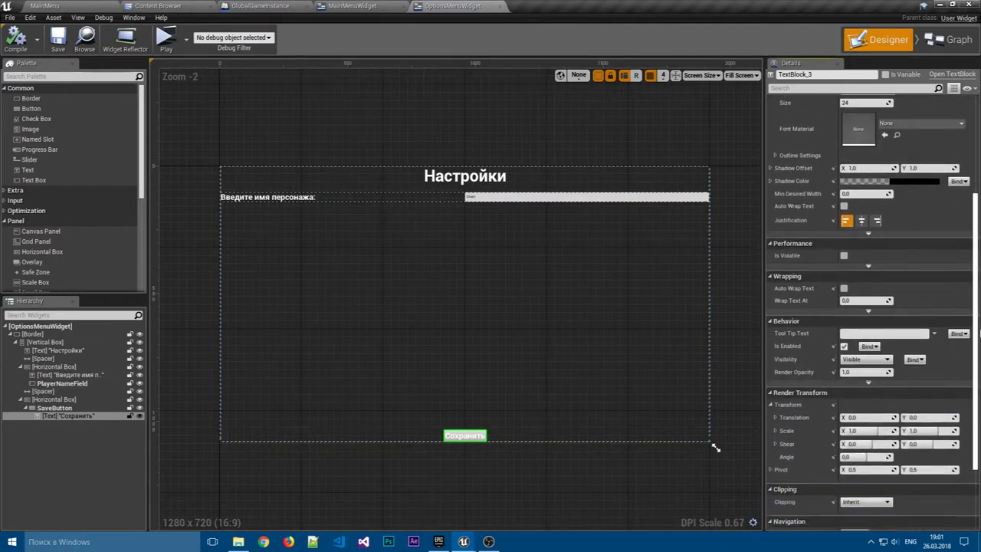
click(869, 259)
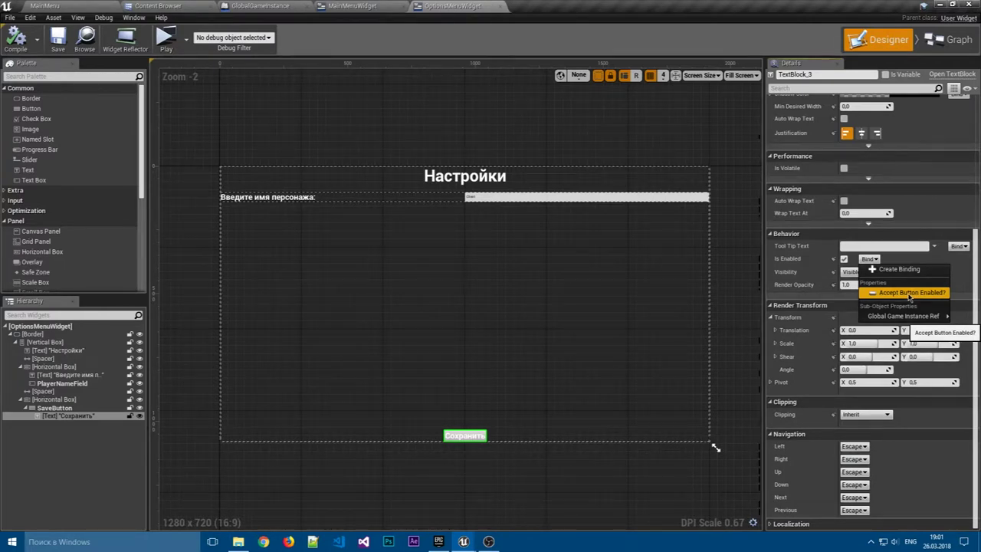
click(909, 294)
click(59, 43)
Play-test in Настройки: clear and retype the player name, then exit.
click(166, 38)
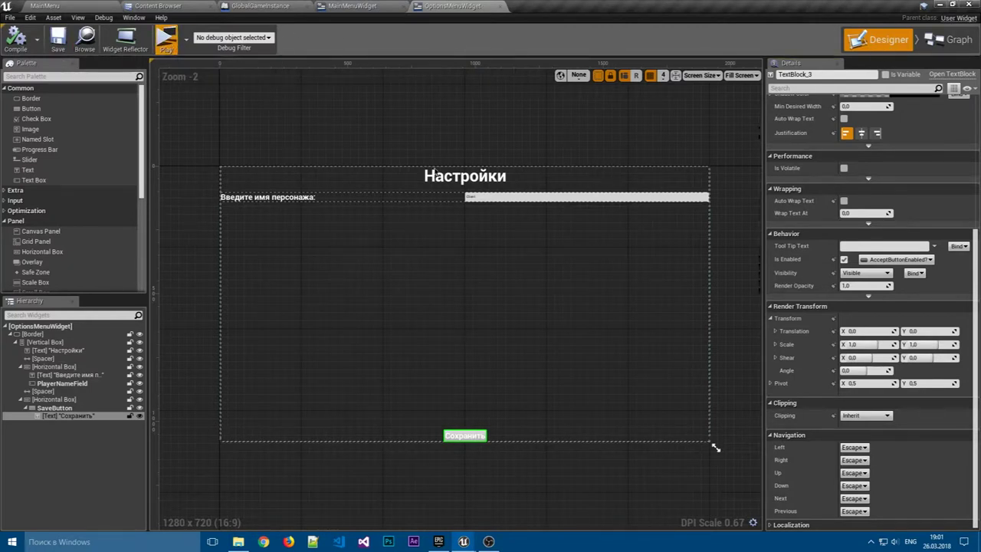
click(737, 96)
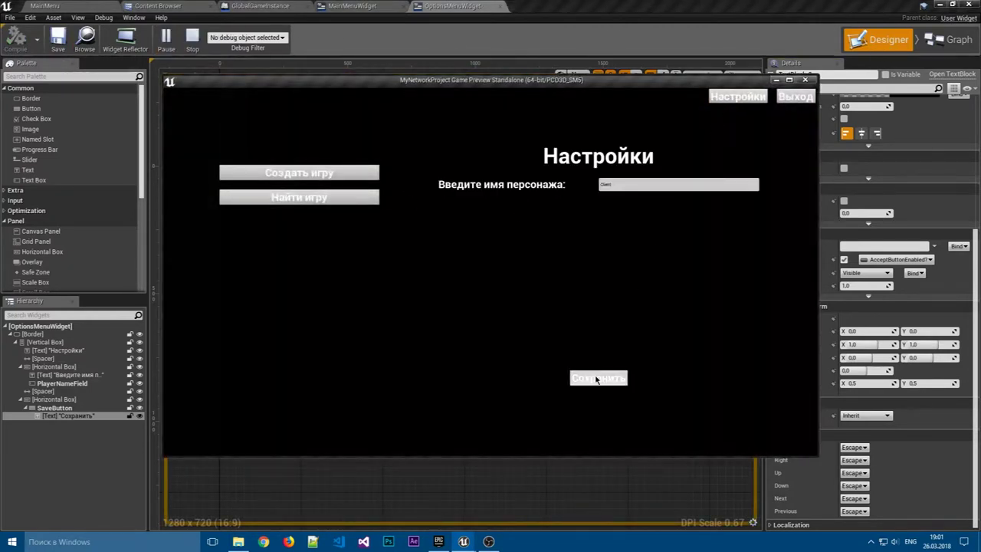
key(BackSpace)
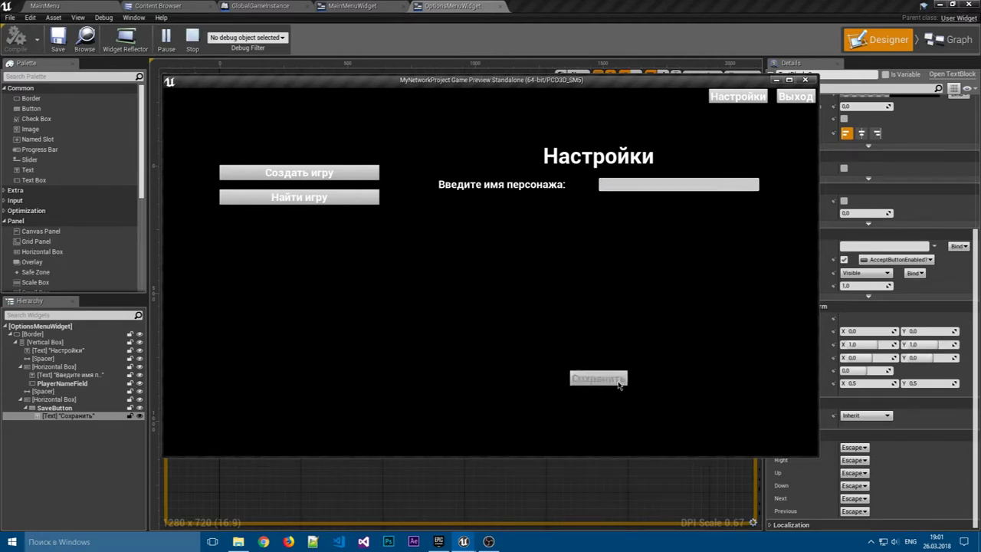
text(Ist)
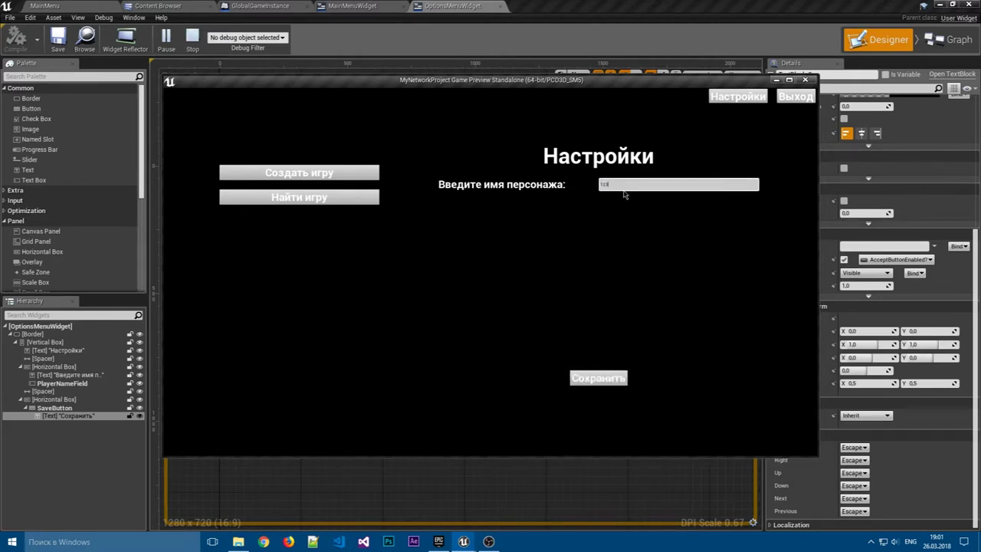
key(BackSpace)
key(BackSpace)
key(BackSpace)
click(791, 95)
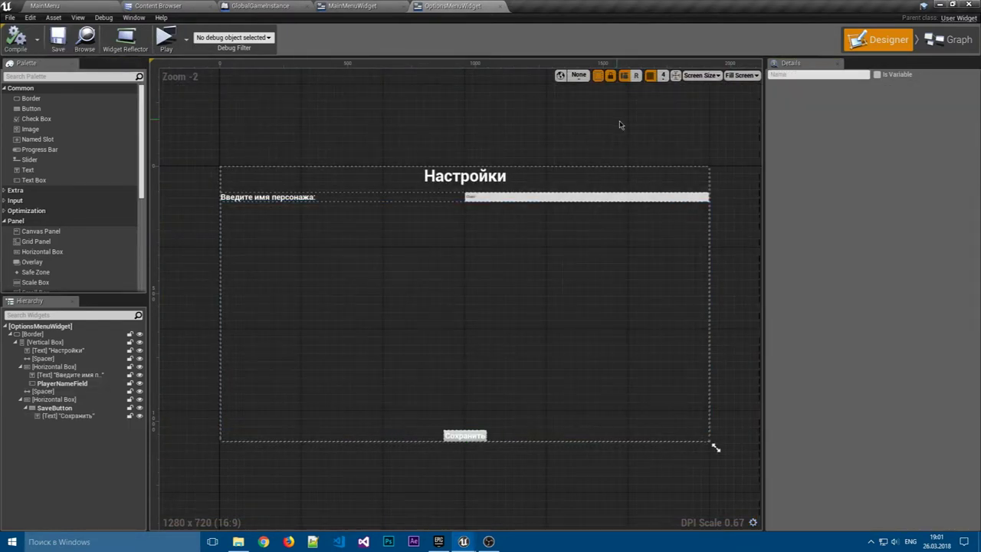
Review the OptionsMenuWidget Designer layout, then go back to its Event Graph.
click(951, 46)
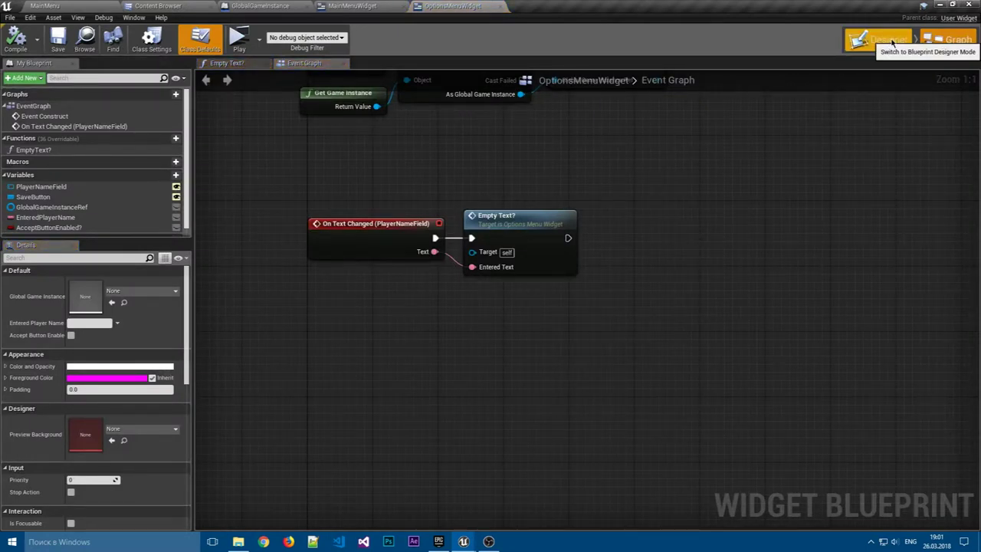
click(893, 43)
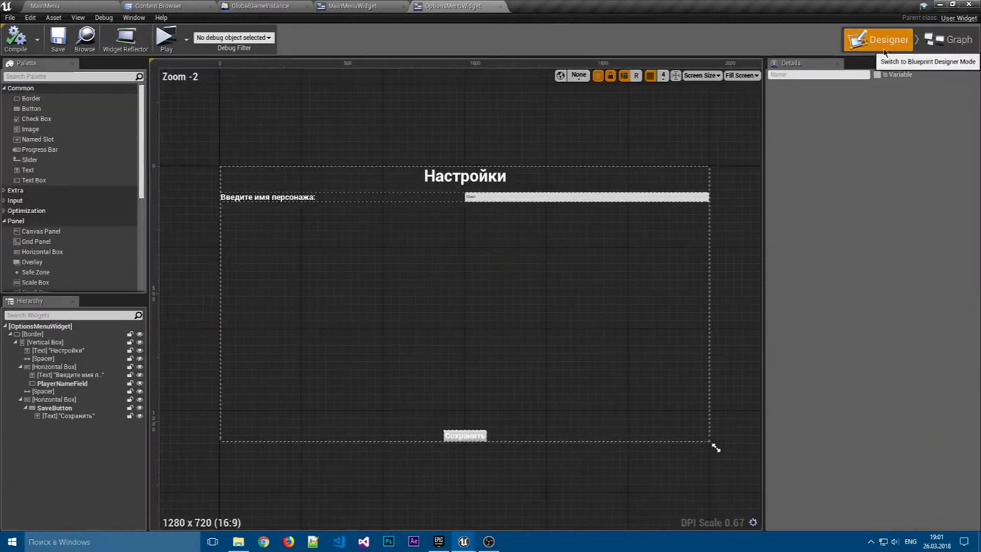
right_drag(552, 89, 554, 122)
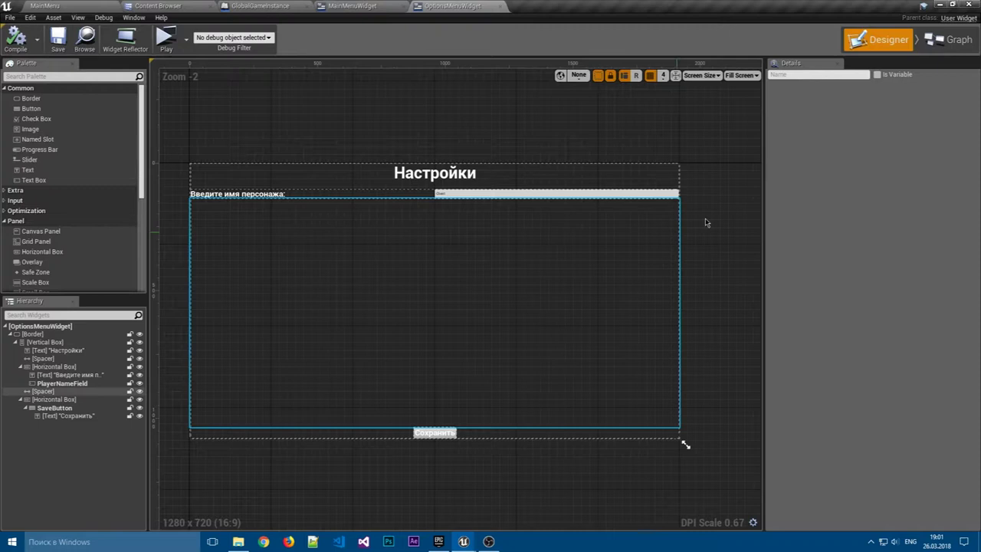
right_drag(746, 224, 749, 169)
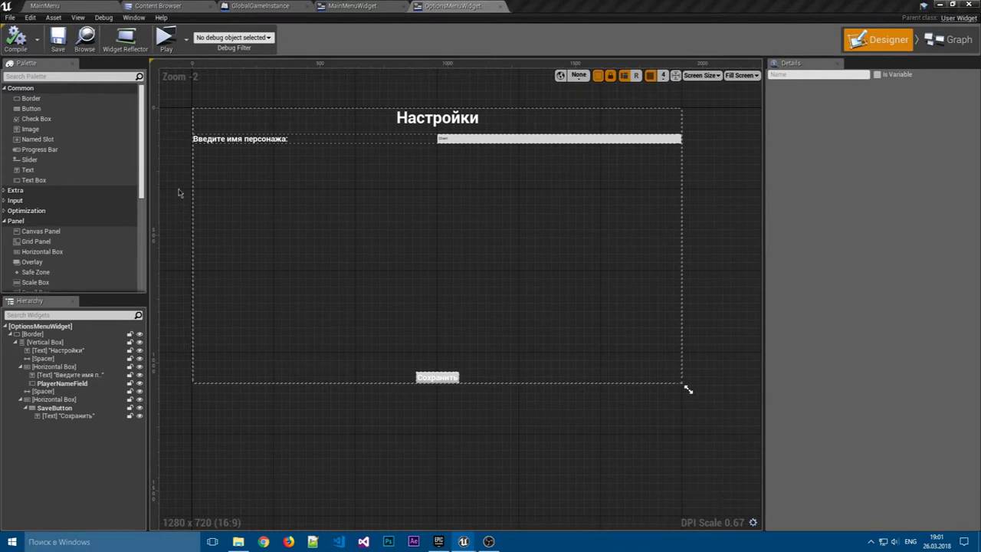
click(957, 40)
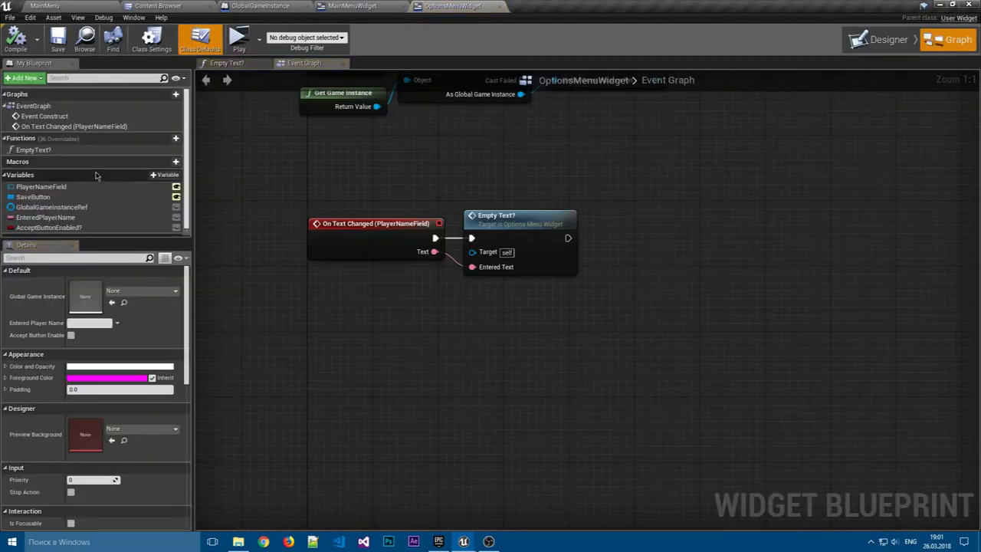
Add a GlobalPlayerInfo variable of type Global Player Info and compile.
click(167, 166)
text(GlobalPlayerInfo)
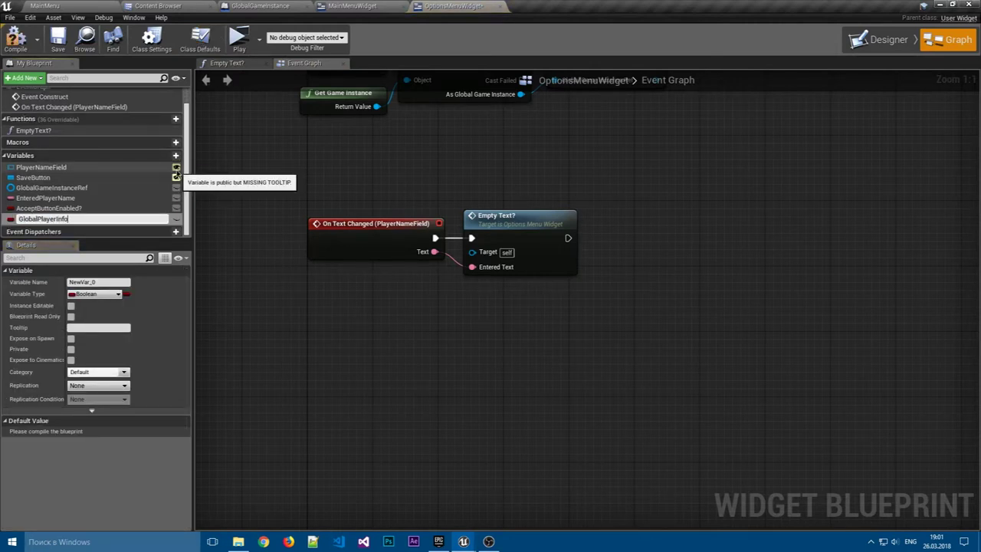
key(Return)
click(90, 294)
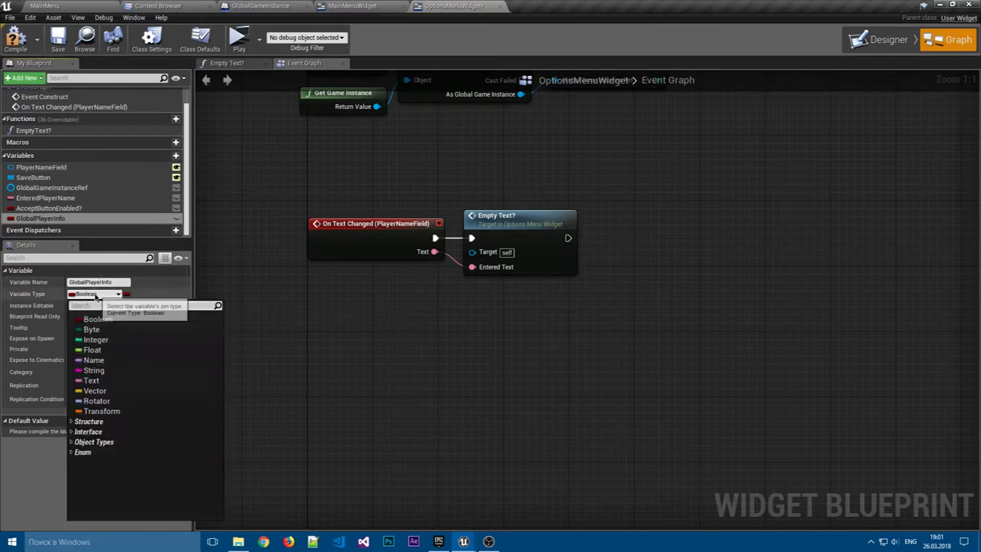
text(player)
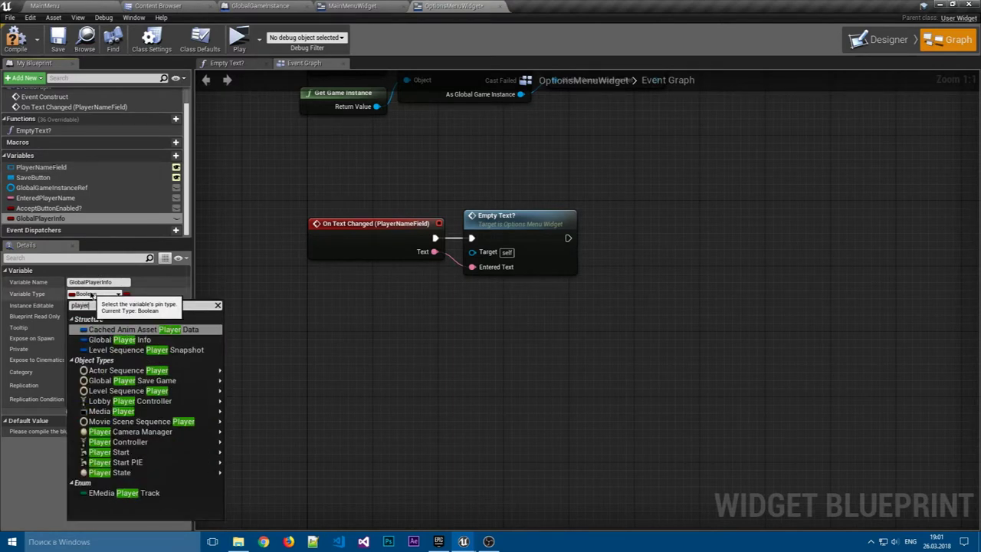
click(119, 340)
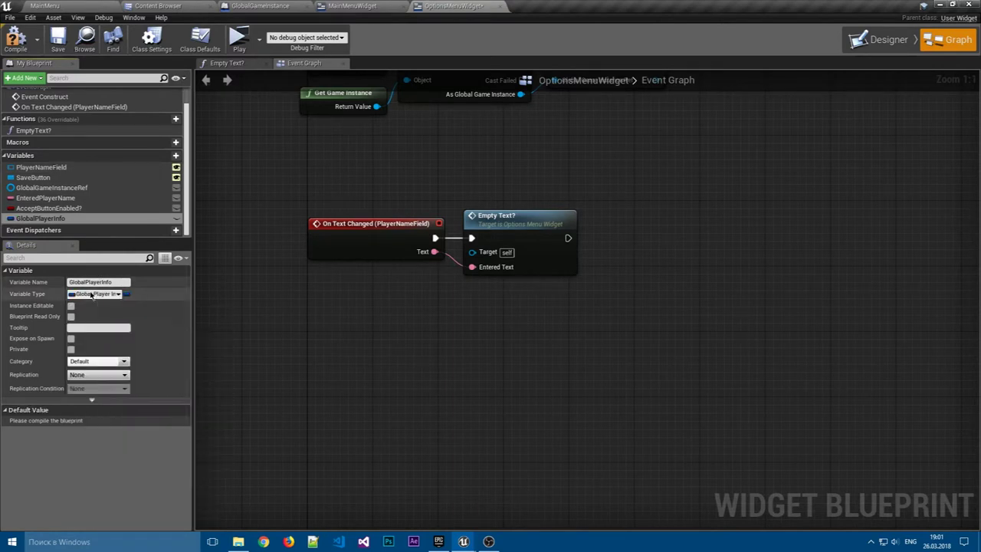
click(16, 46)
Check the Global Player Info default value and pan to the Event Construct cast chain.
click(5, 422)
click(6, 422)
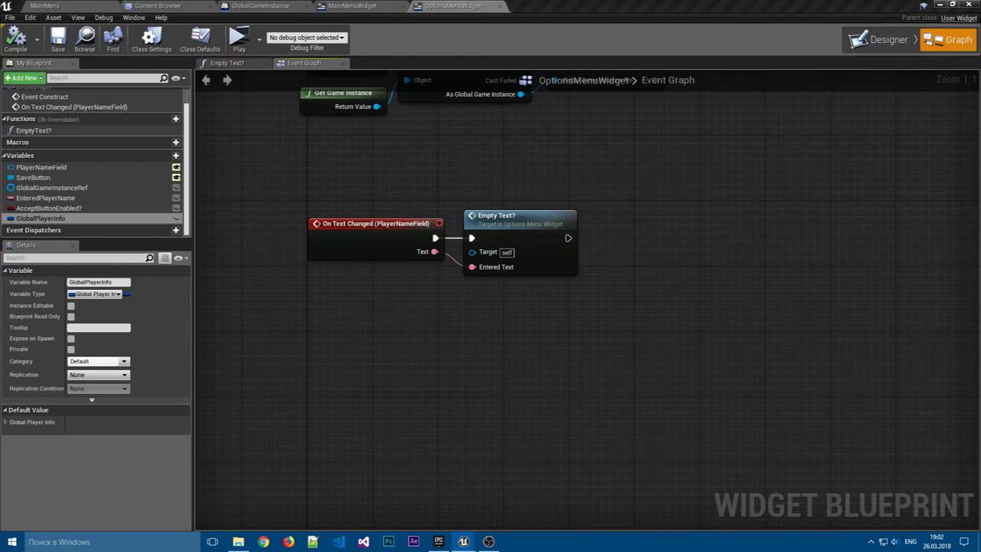
right_click(355, 348)
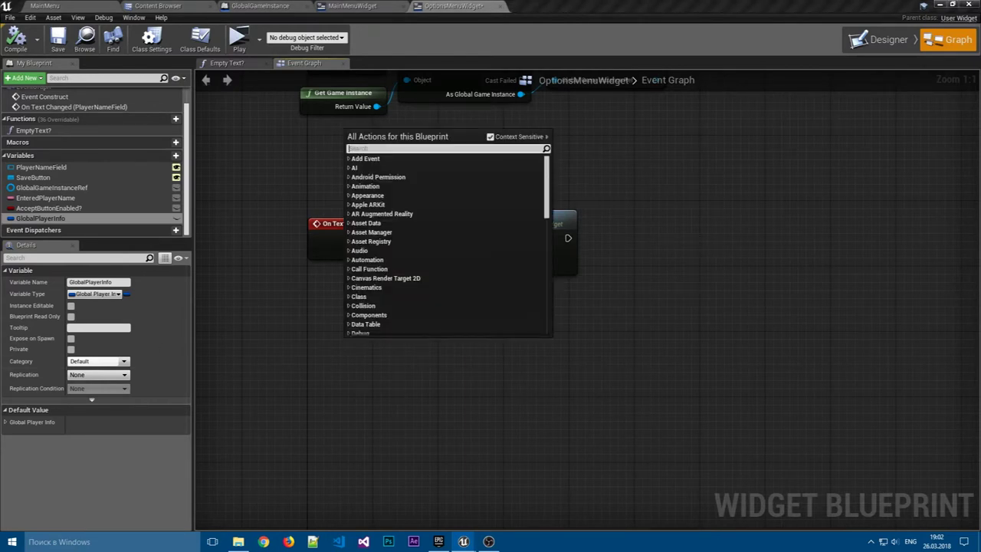
key(Escape)
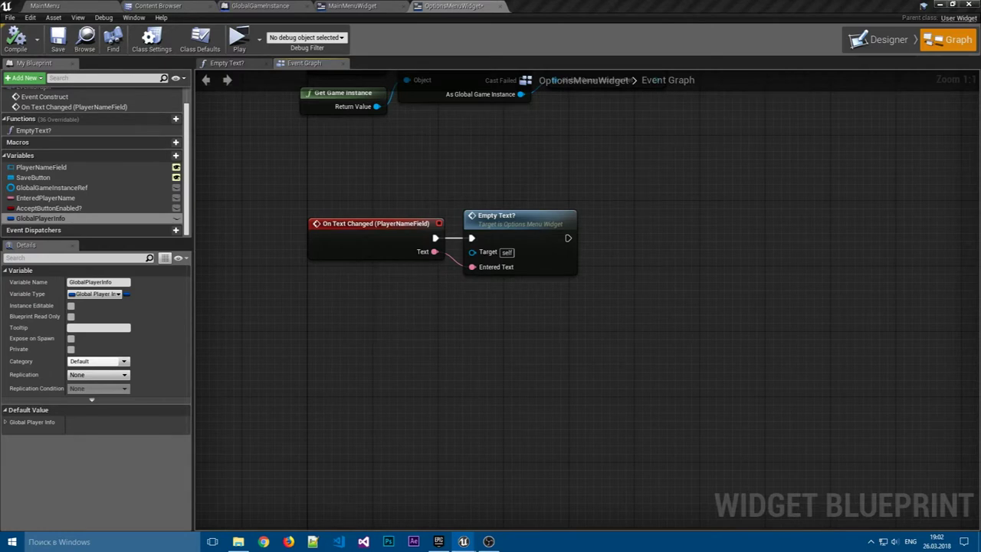
right_drag(424, 286, 407, 383)
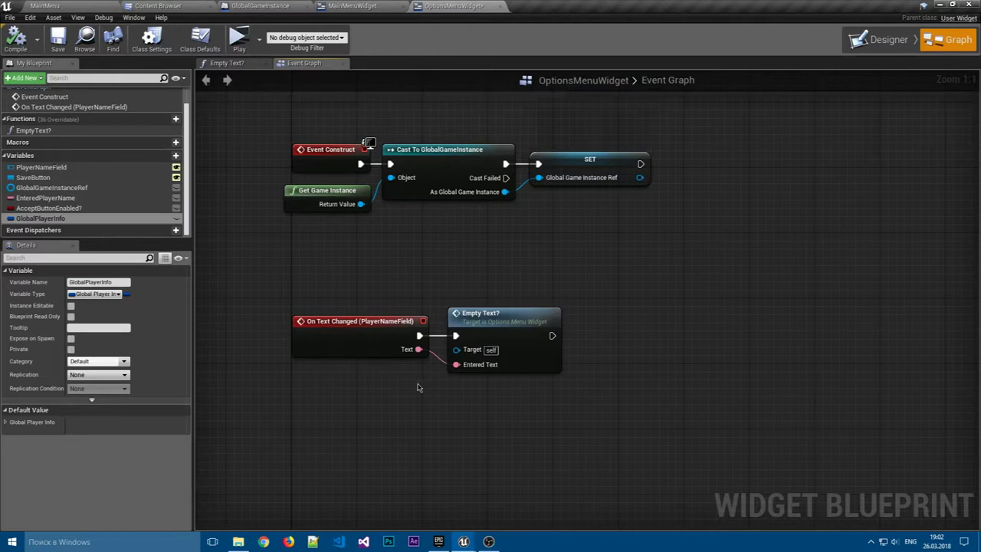
right_drag(611, 381, 617, 367)
scroll(184, 123, up, 1)
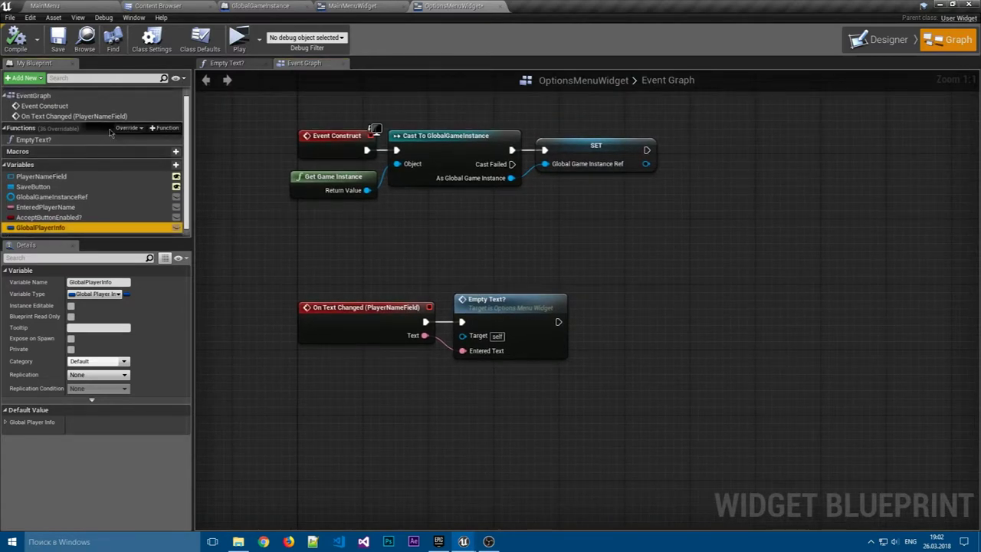
Add a function named SavePlayerInfo and open its graph with only the entry node.
click(166, 129)
text(Save)
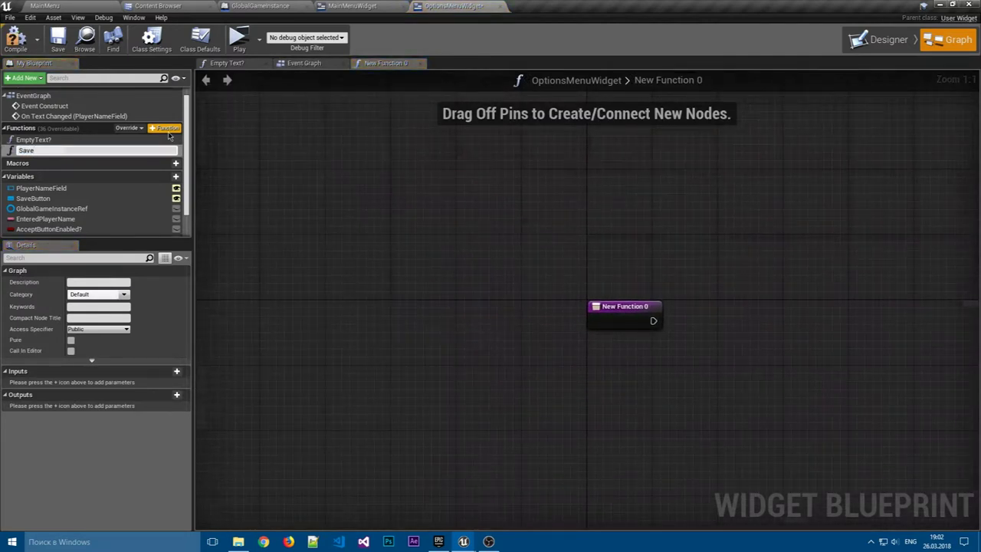
text(PlayerInf)
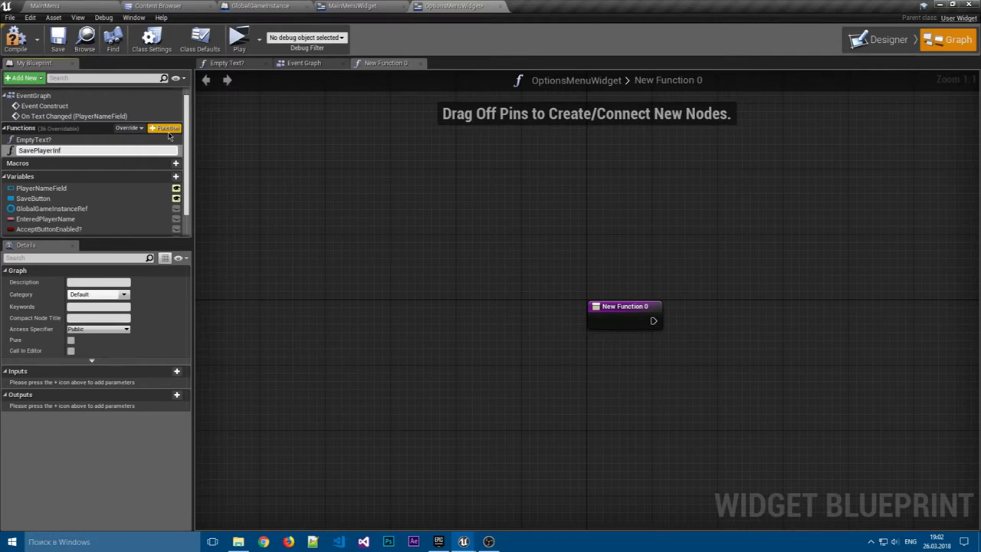
text(o)
key(Return)
right_drag(460, 233, 379, 197)
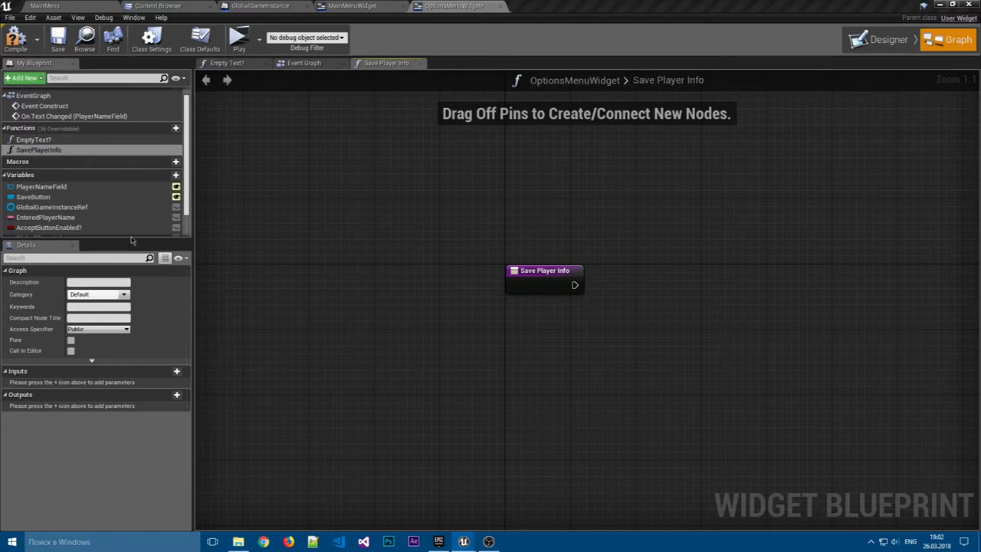
Add a new variable to OptionsMenuWidget and name it GlobalPlayerSaveGame.
scroll(134, 192, down, 2)
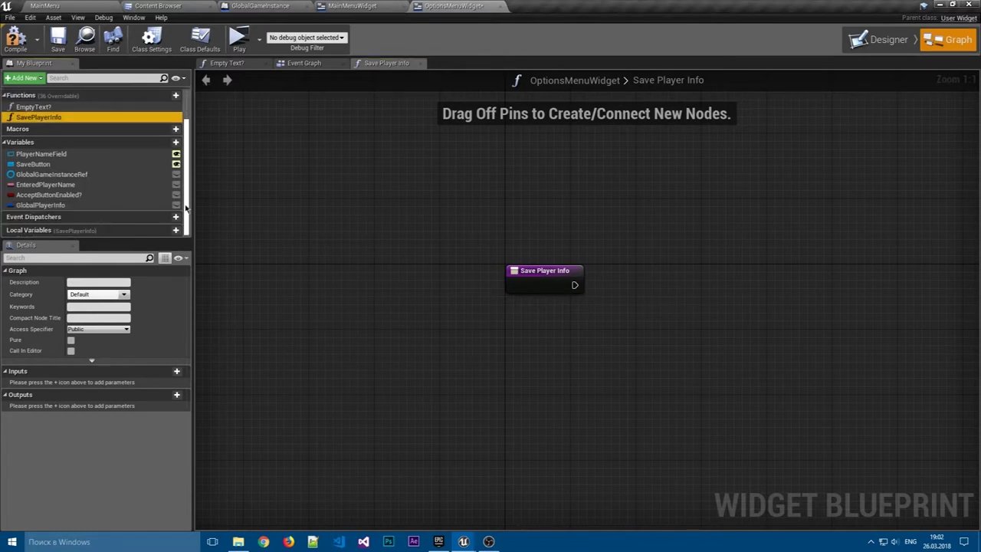
click(166, 143)
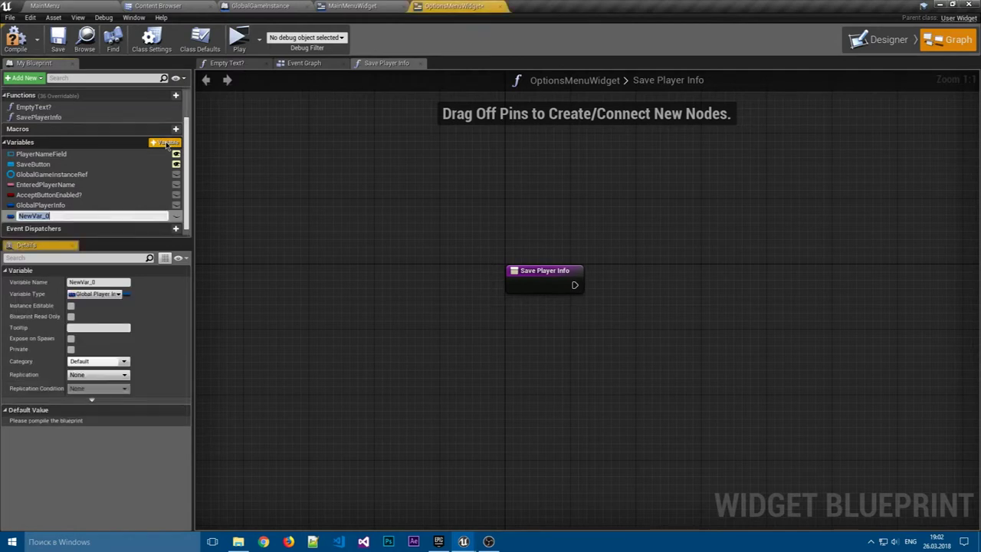
text(SaveGame)
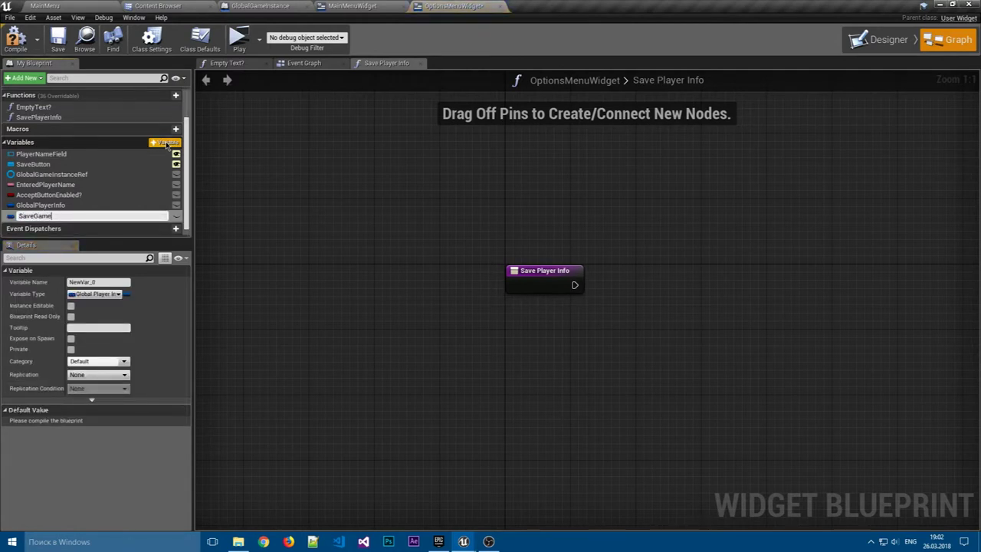
click(173, 6)
click(265, 92)
click(462, 6)
double_click(54, 216)
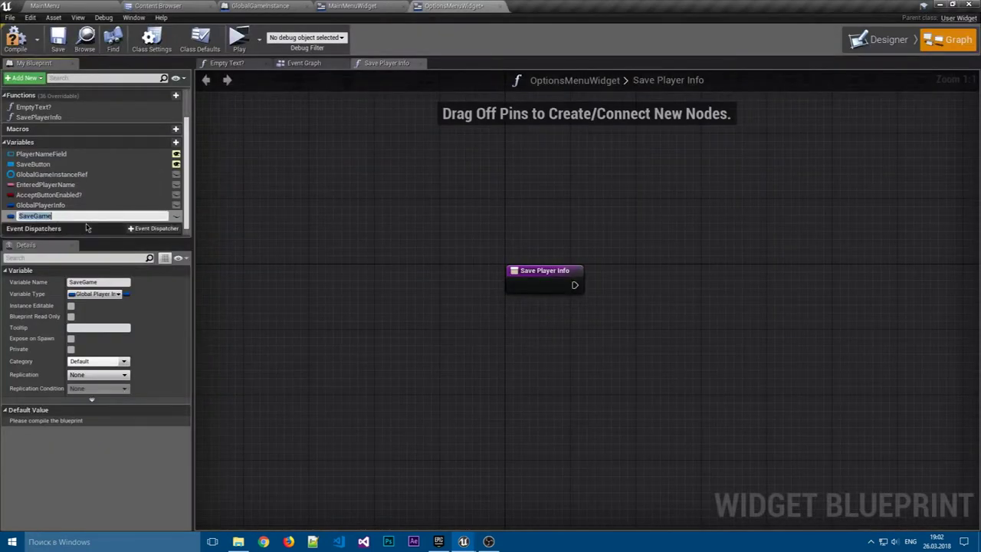
text(GlobalPlayerSaveGame)
key(Return)
Set GlobalPlayerSaveGame's type to Global Player Save Game and save the blueprint.
click(96, 293)
text(GlobalPlayerSaveGame)
click(115, 327)
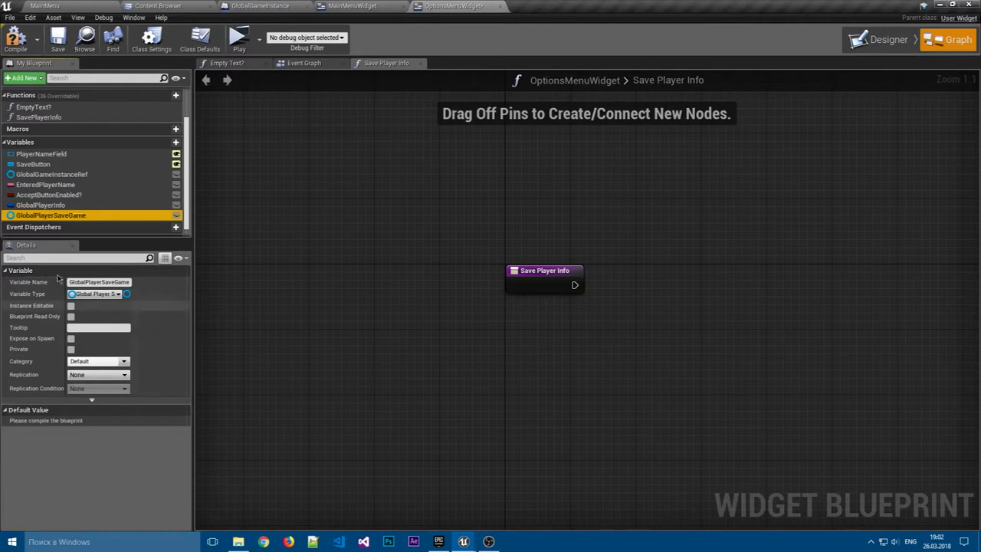
click(66, 49)
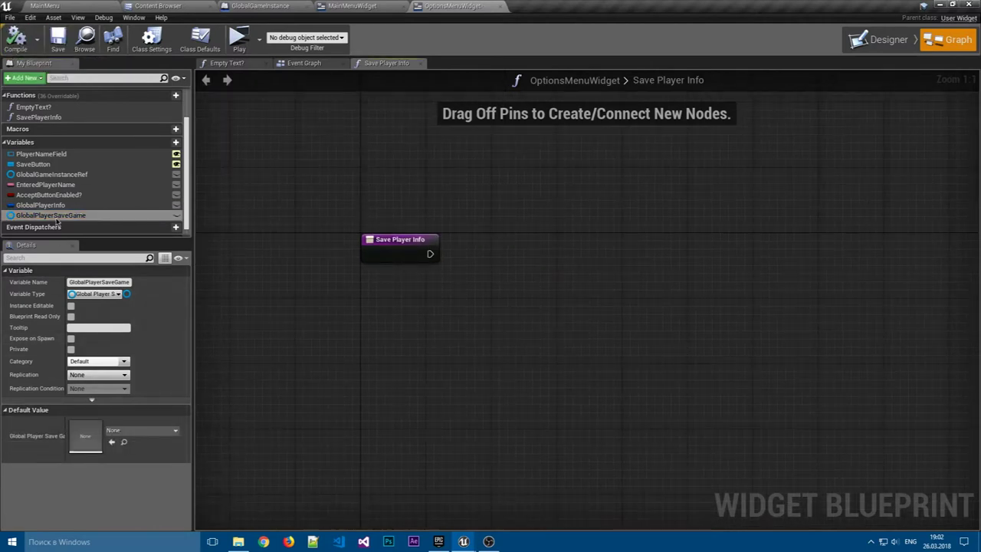
Place a GlobalPlayerSaveGame getter and check it with an IsValid node run from Save Player Info.
drag(51, 215, 369, 282)
right_drag(428, 292, 364, 290)
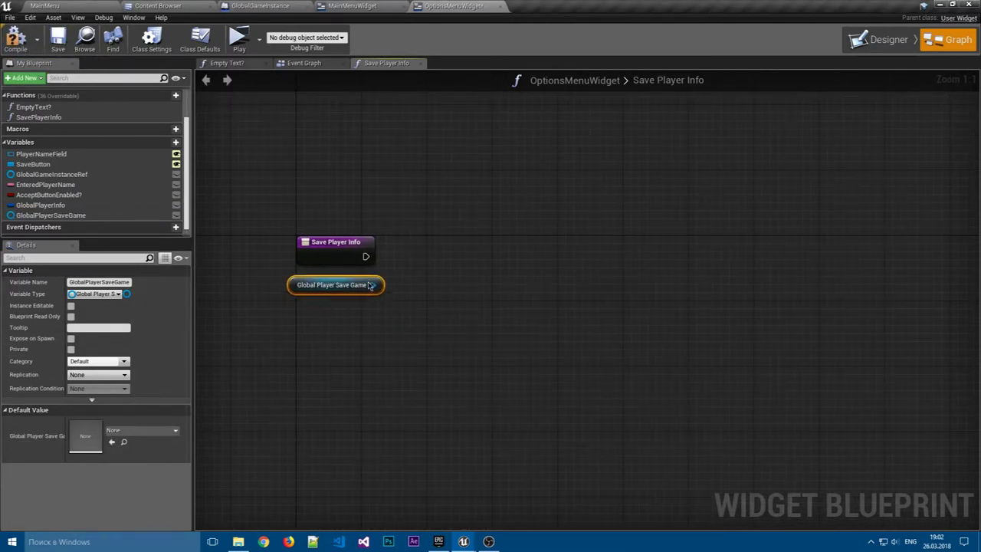
drag(382, 285, 428, 253)
text(isvalid)
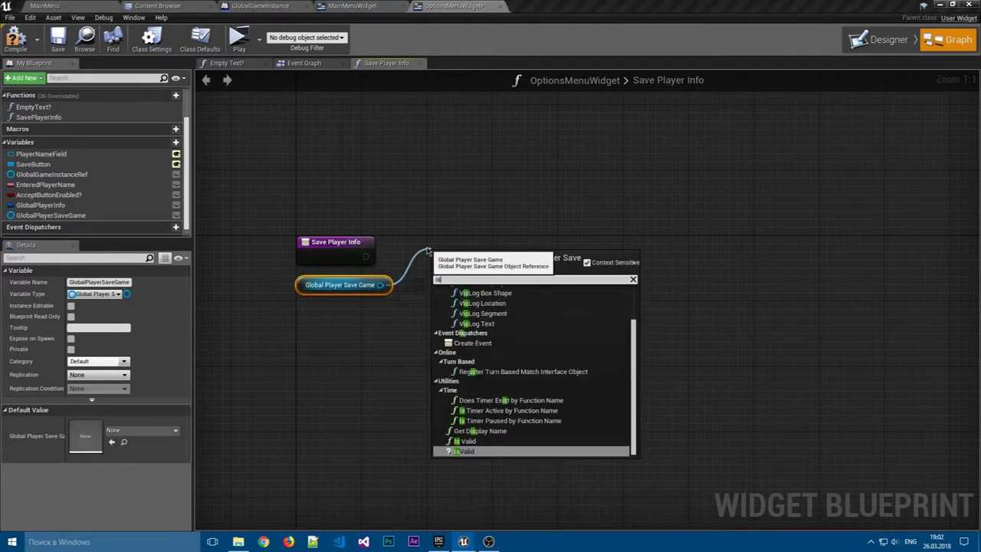
key(Return)
mouse_move(365, 256)
mouse_down()
mouse_move(436, 273)
mouse_move(437, 249)
mouse_up()
right_drag(573, 254, 406, 241)
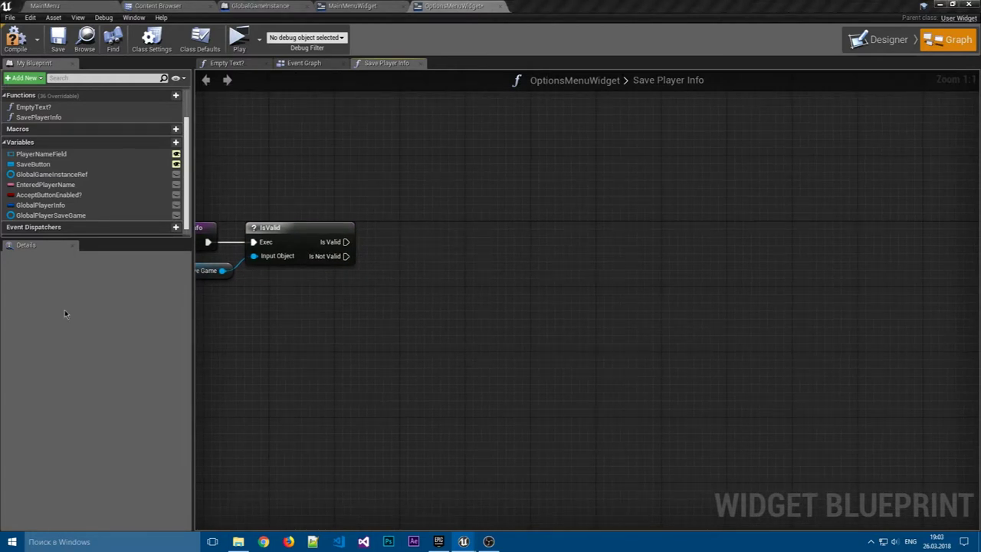
right_drag(431, 282, 430, 280)
Add a Create Save Game Object node of class Global Player Save Game, run from Is Not Valid.
right_click(402, 279)
text(cr)
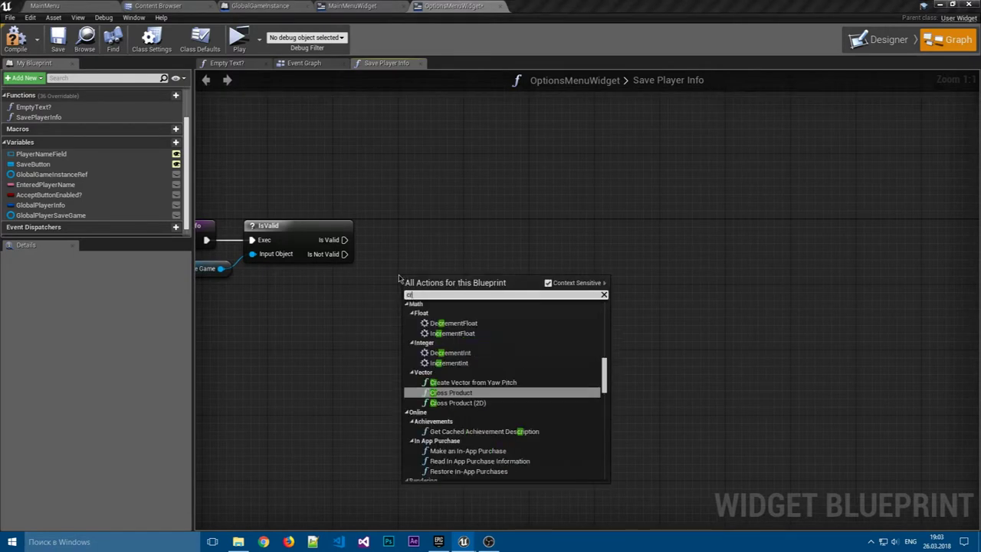
text(eate save)
click(462, 315)
click(452, 318)
click(452, 350)
drag(344, 253, 407, 298)
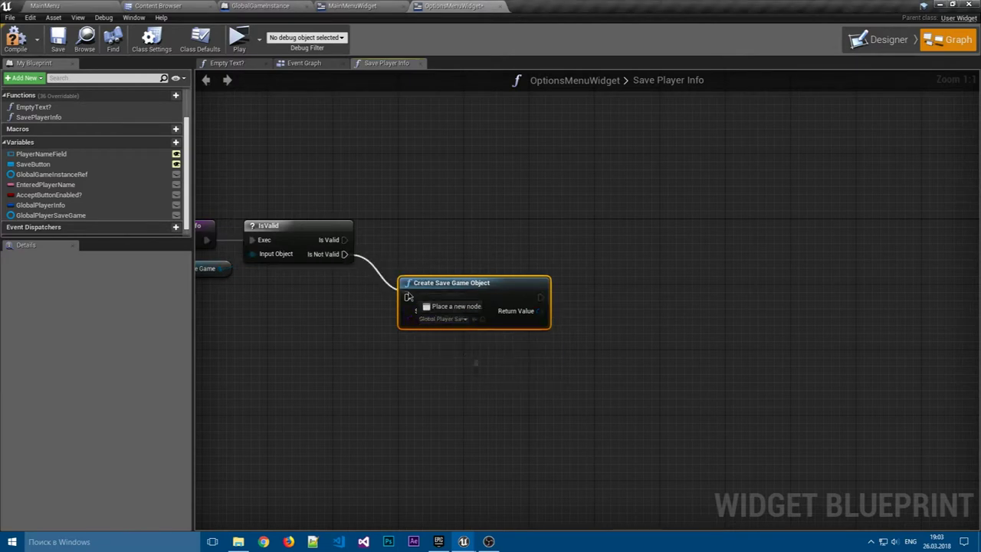
drag(460, 283, 435, 274)
click(613, 282)
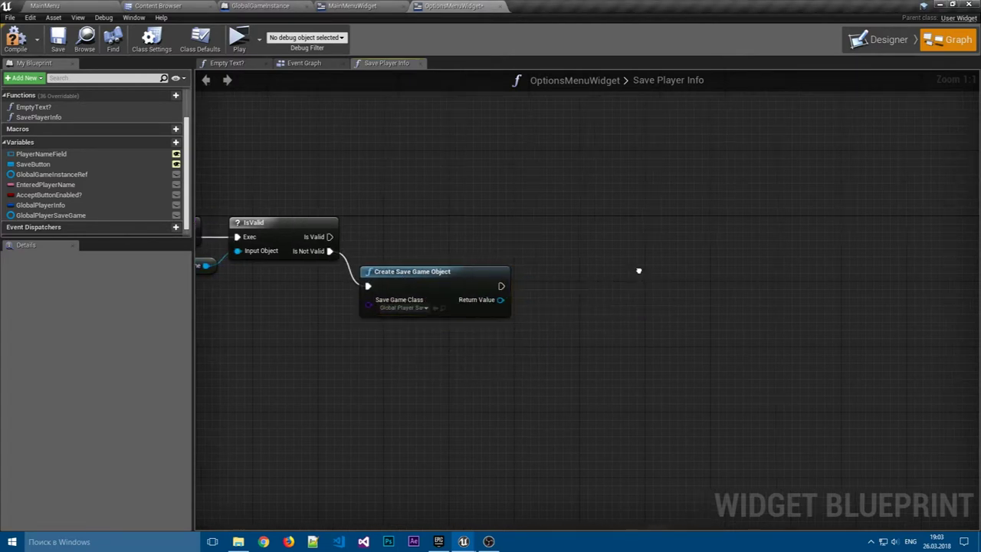
right_drag(637, 269, 560, 261)
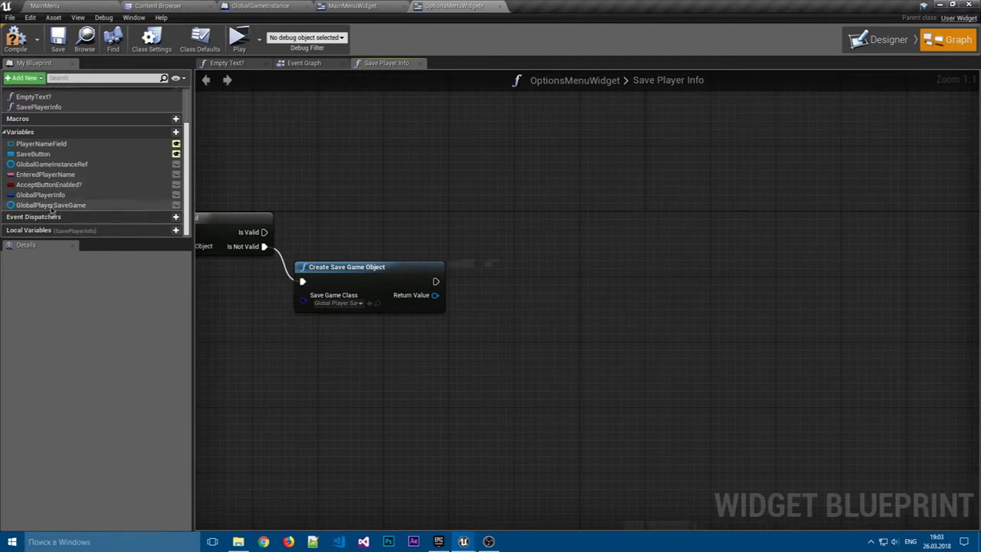
Store the created save game in GlobalPlayerSaveGame with a SET node.
drag(46, 206, 436, 296)
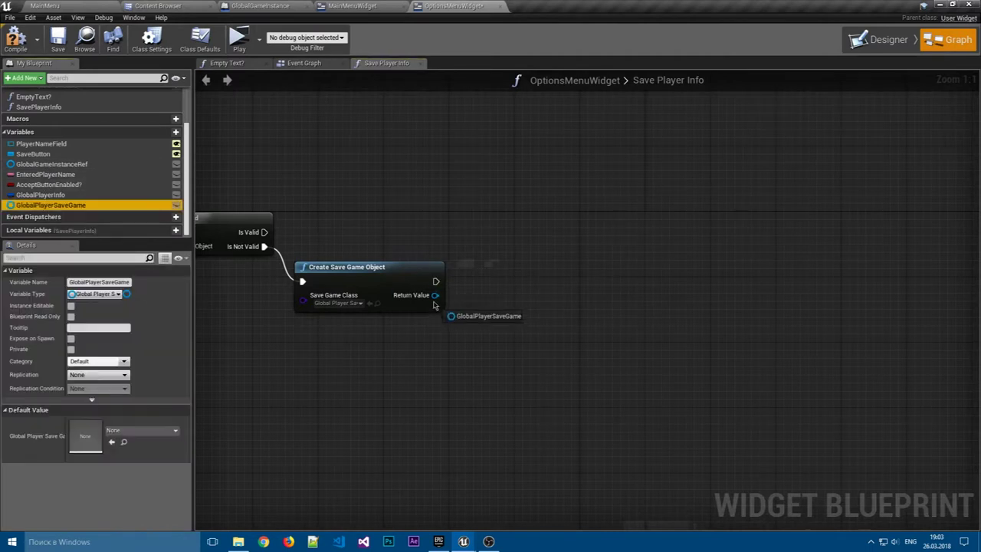
click(605, 282)
right_drag(605, 281, 518, 291)
right_drag(469, 235, 524, 235)
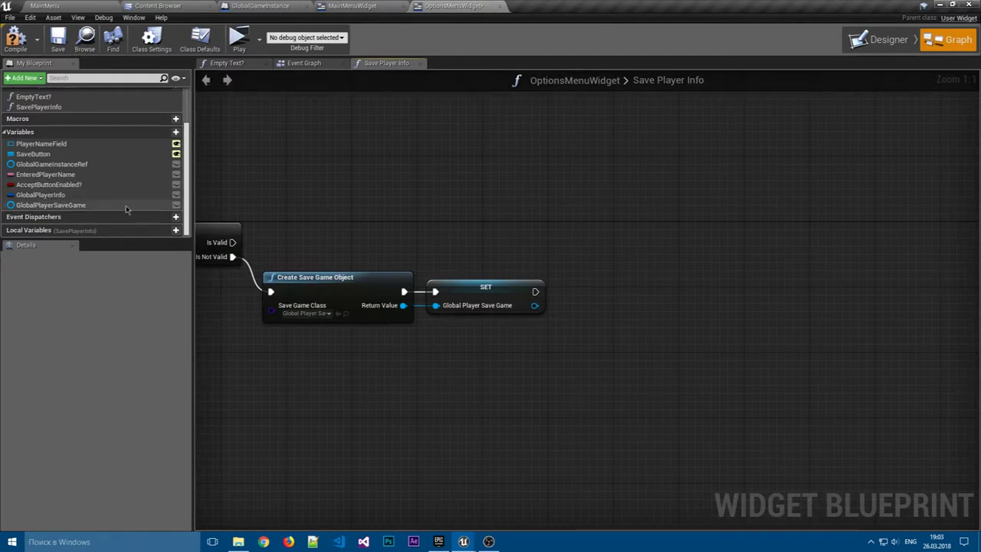
Add a GlobalPlayerInfo getter to the graph.
drag(41, 194, 507, 230)
click(513, 233)
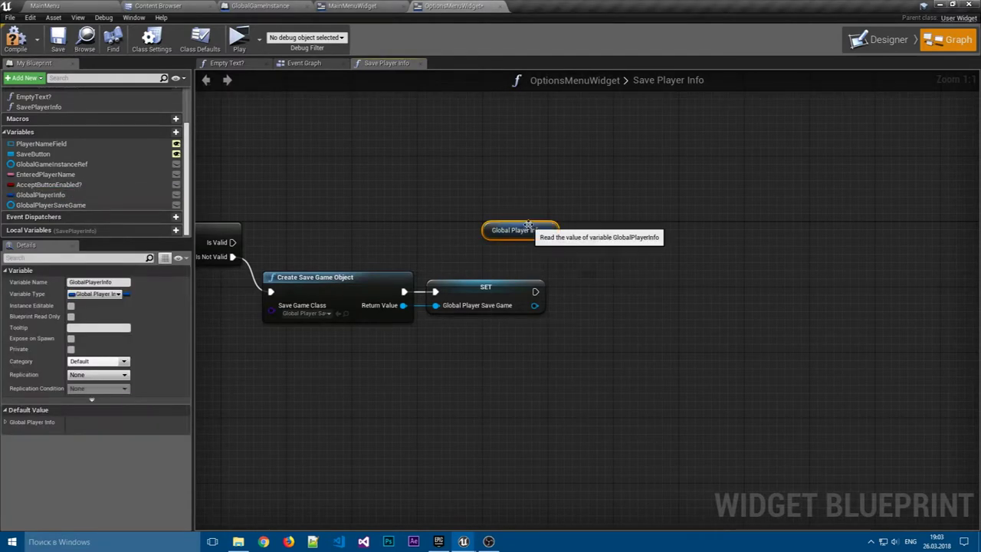
click(560, 208)
right_drag(574, 199, 514, 197)
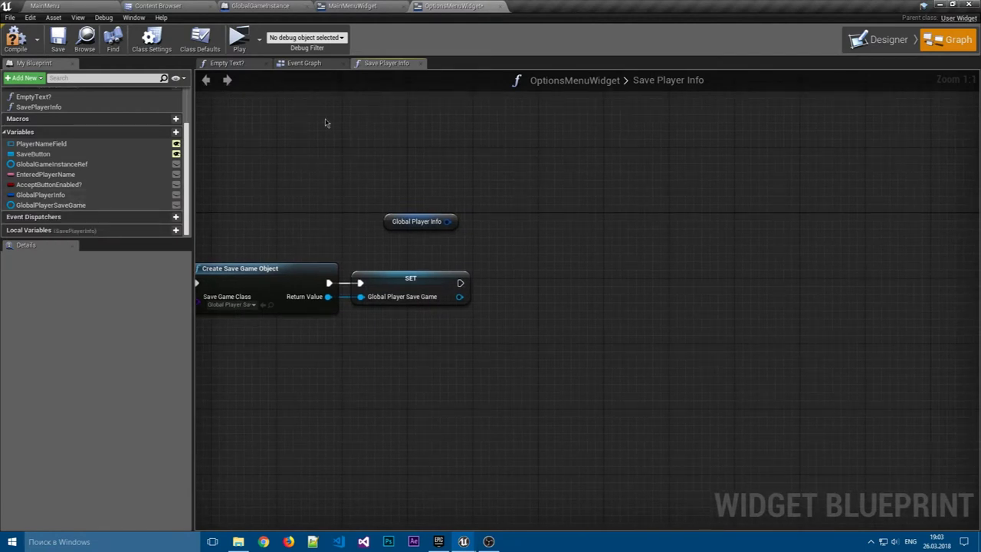
click(130, 7)
Make GlobalPlayerInfo's only member a Text named PlayerName, delete PlayerCharacter, and close the structure.
double_click(215, 69)
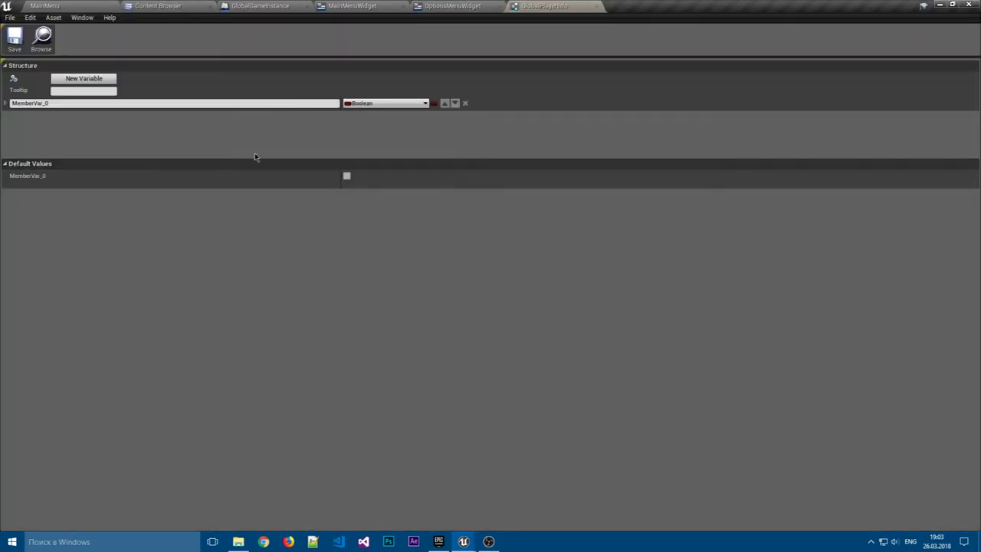
click(84, 102)
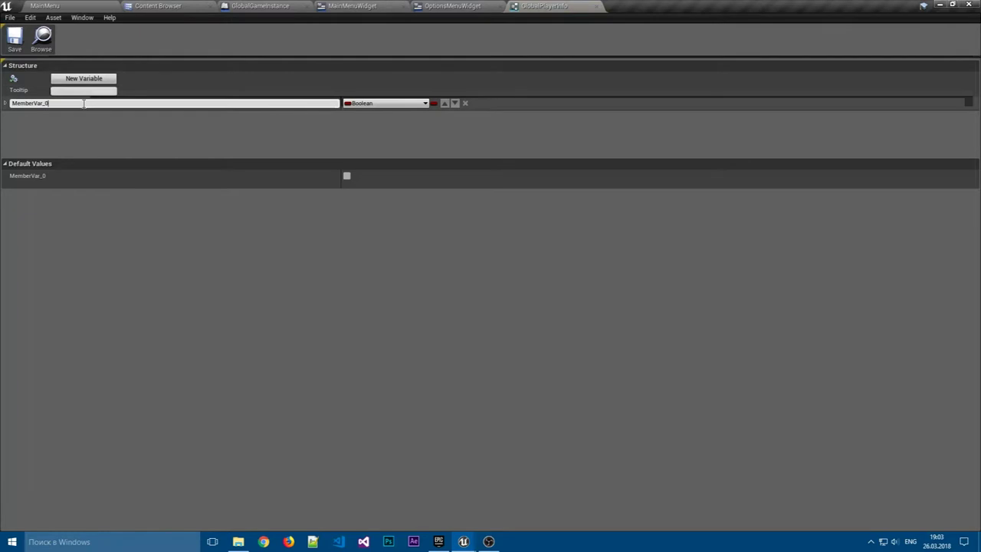
text(PlayerName)
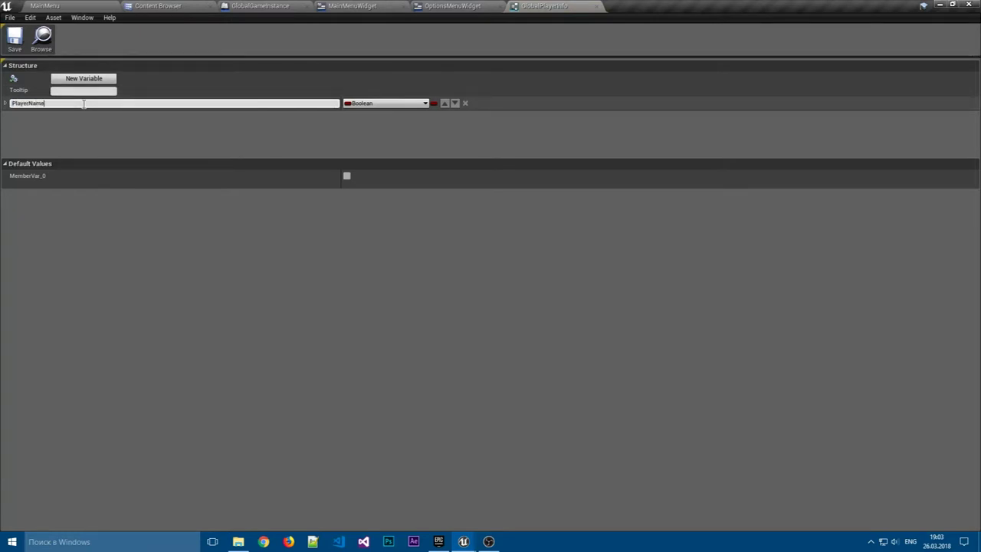
key(Return)
click(416, 103)
click(298, 190)
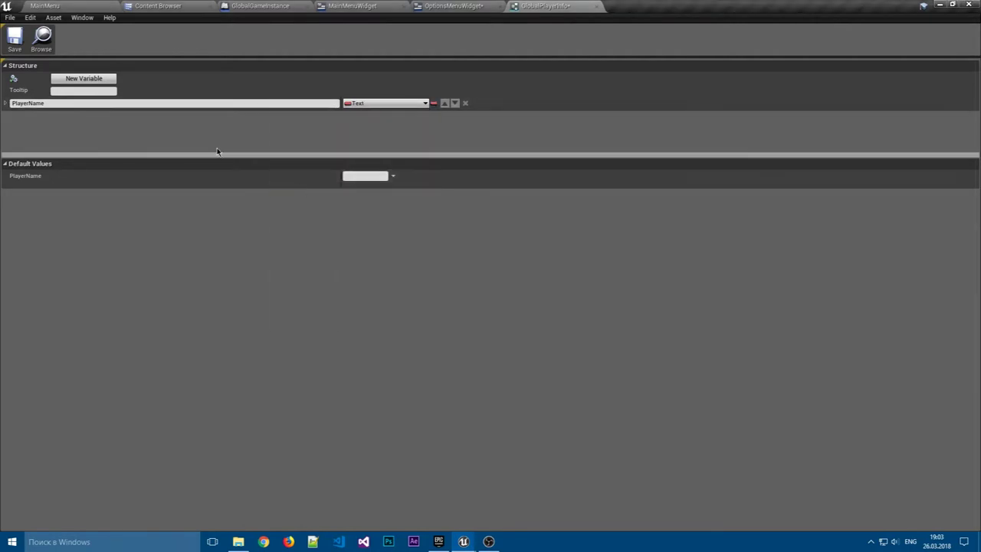
click(73, 79)
text(PlayerCharacter)
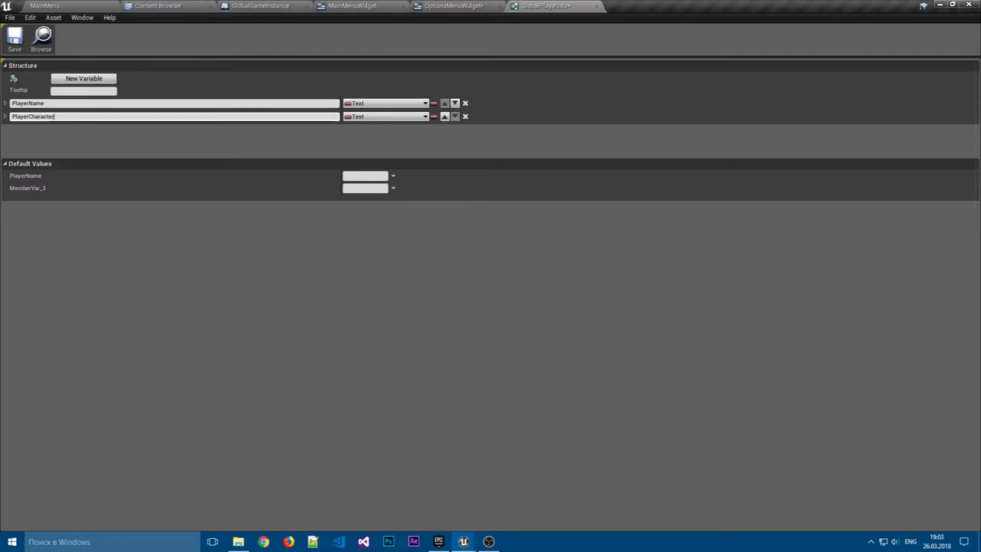
key(Return)
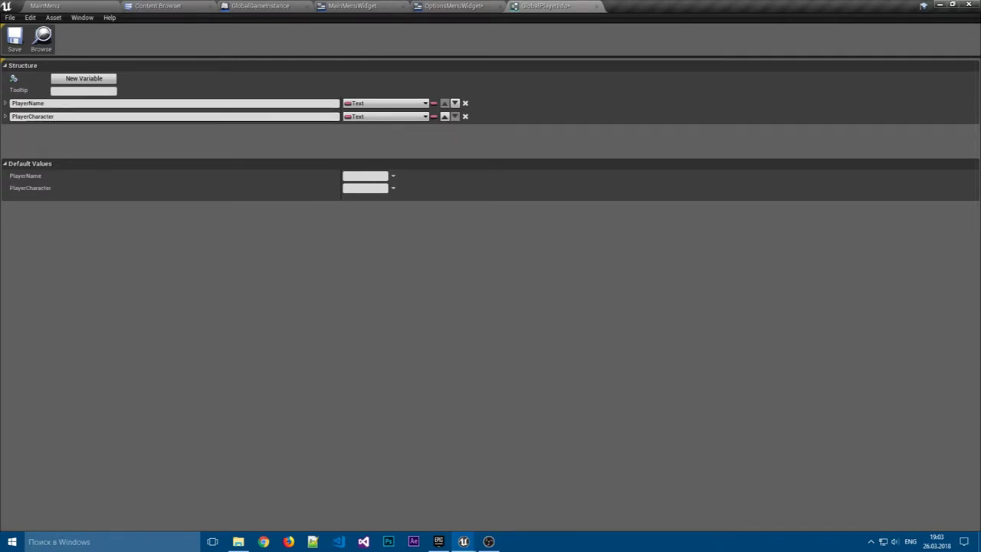
click(465, 117)
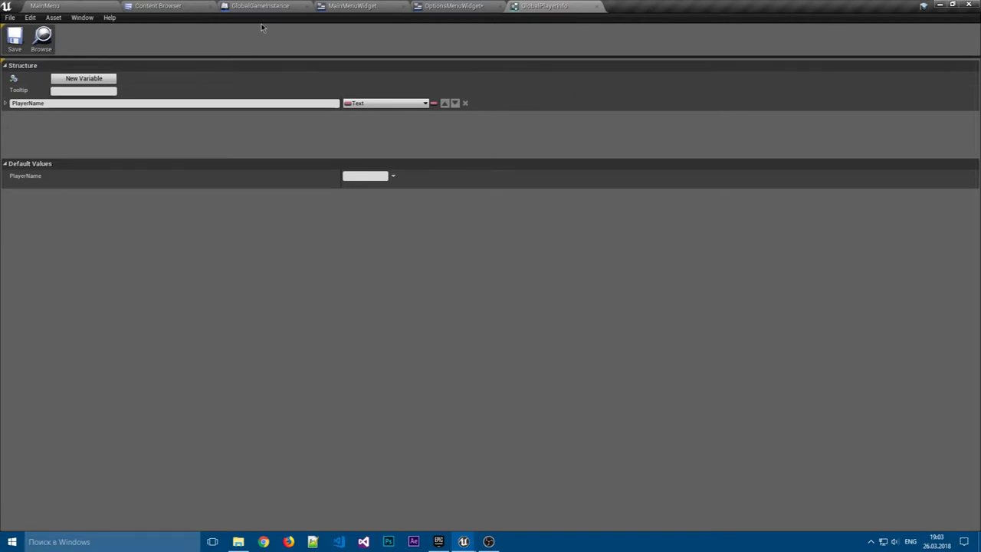
click(599, 7)
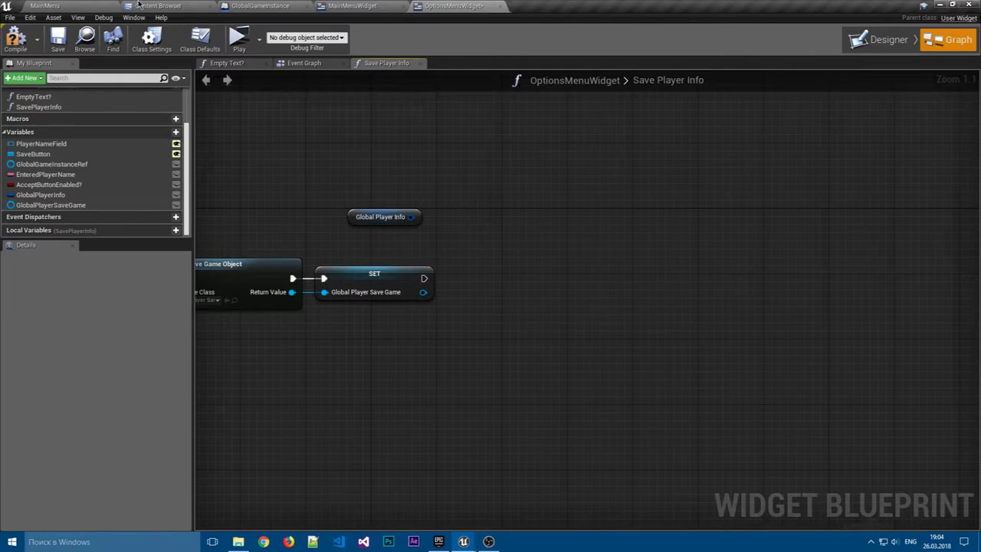
In the GlobalPlayerSaveGame blueprint, add a new variable typed as a Global Player Save Game reference.
click(139, 5)
double_click(256, 92)
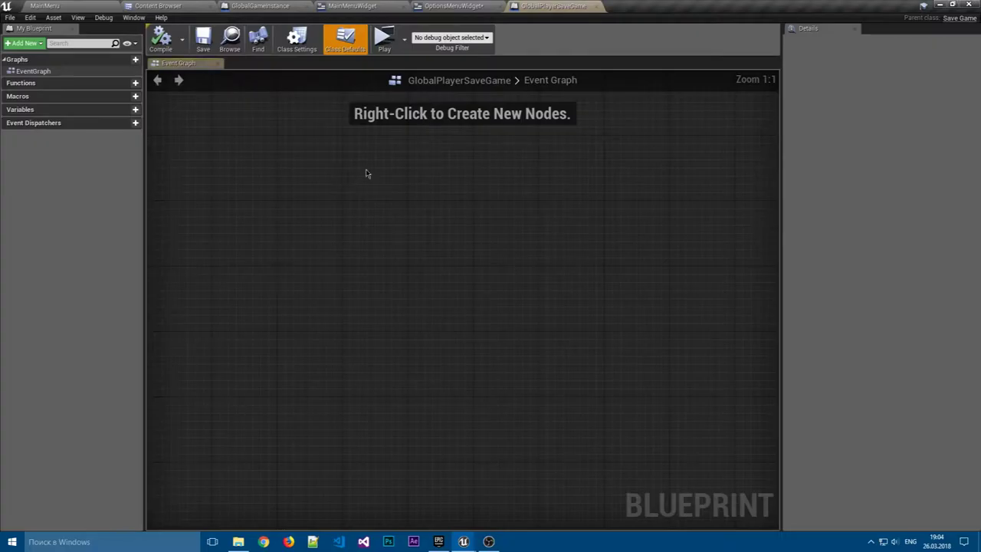
click(134, 109)
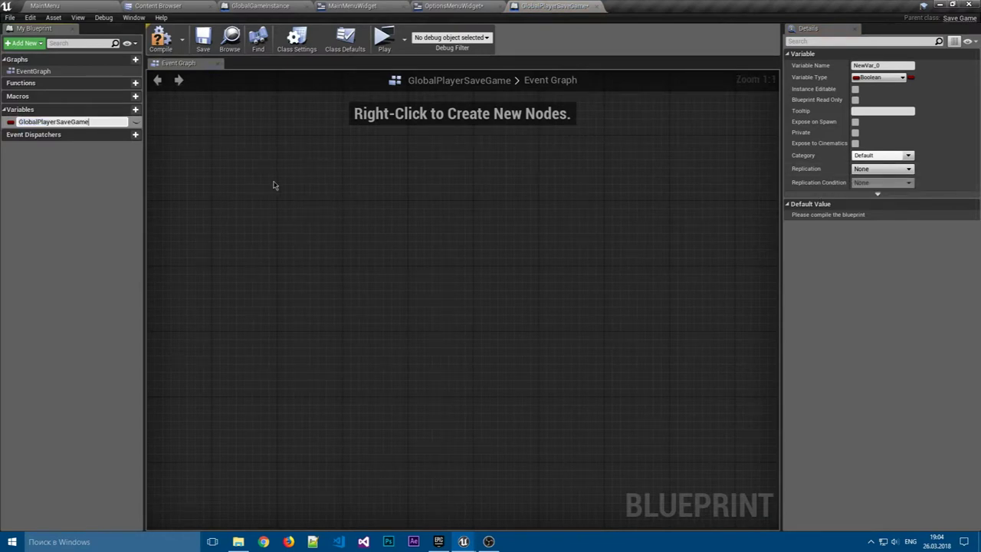
key(Return)
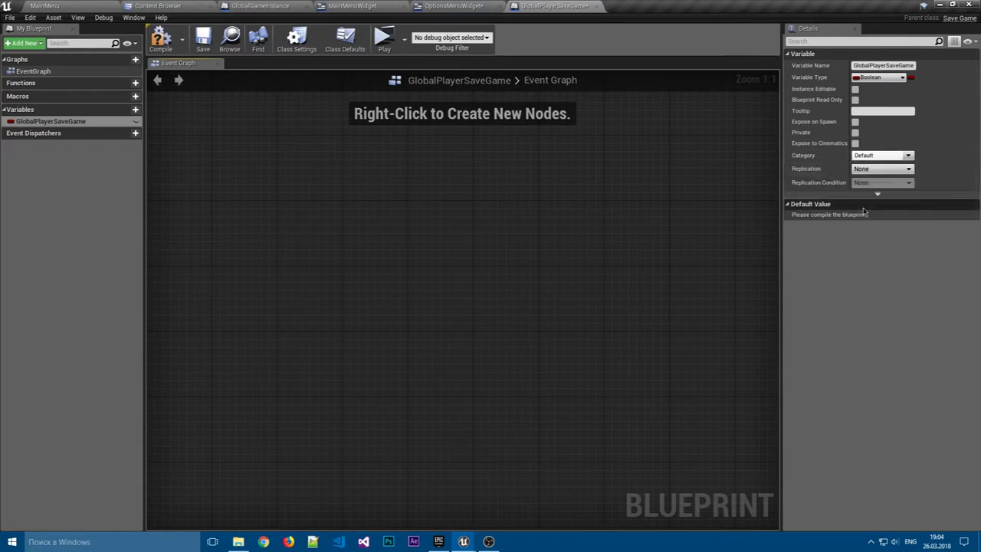
click(881, 78)
text(GlobalPlayerSaveGame)
mouse_move(821, 113)
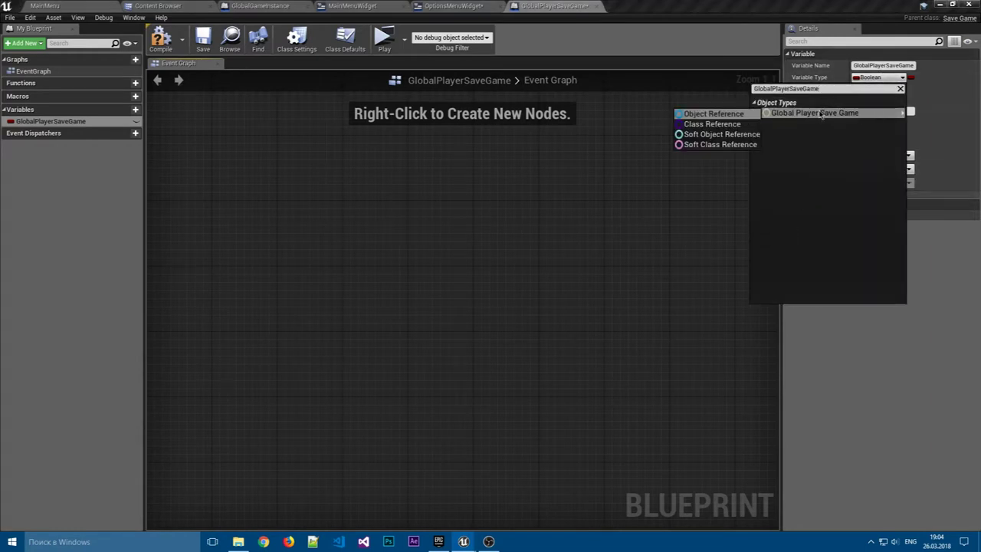
click(711, 114)
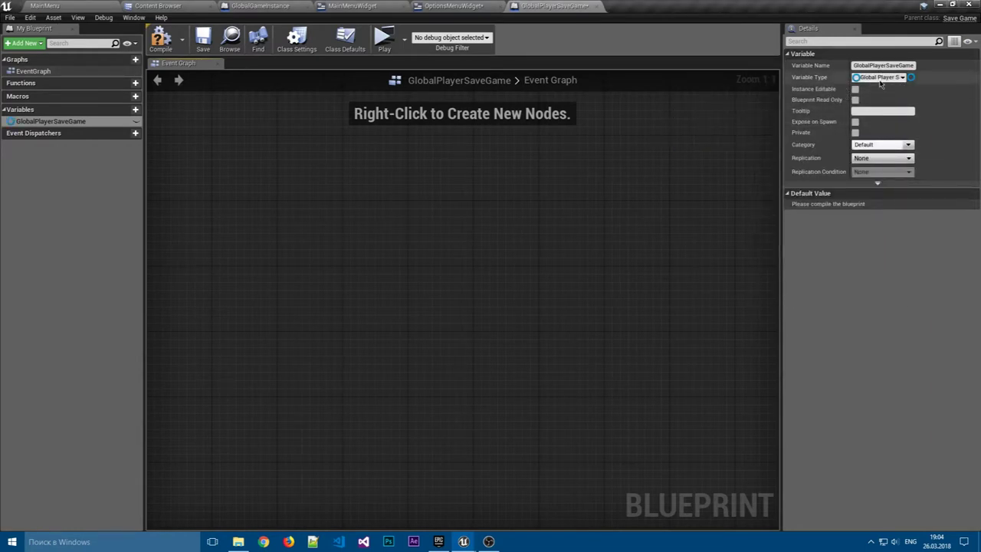
Change the variable to a Global Player Info structure and rename it GlobalPlayerInfo.
click(880, 78)
text(global)
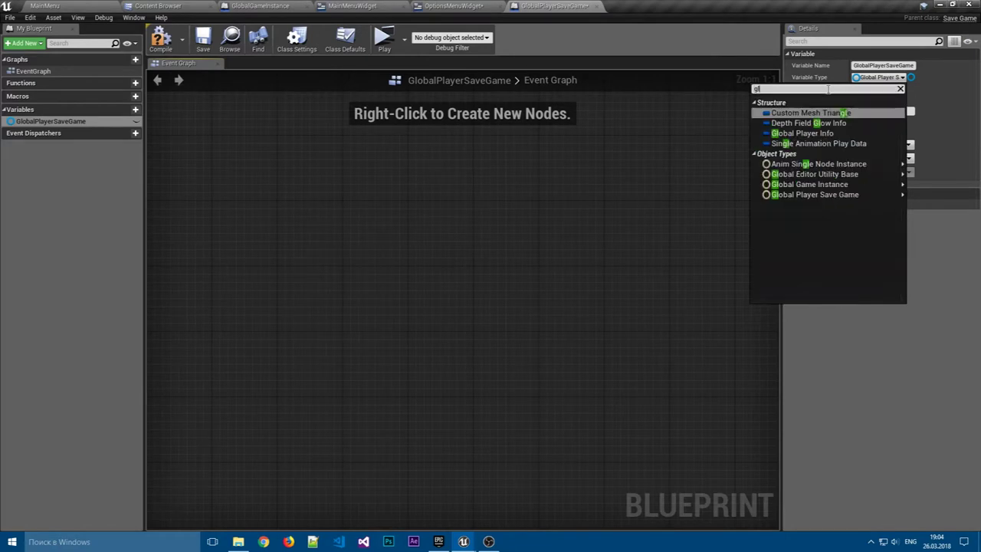
click(814, 113)
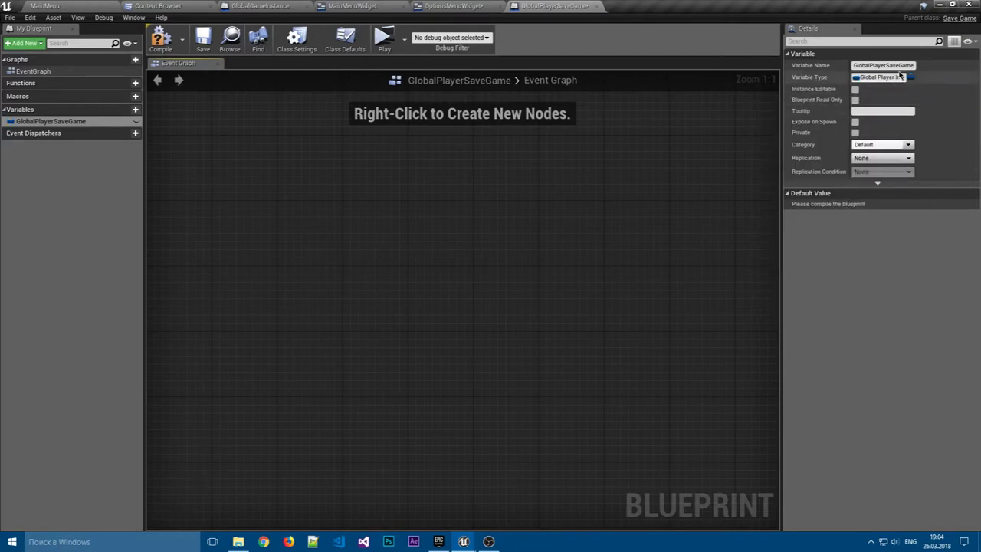
click(85, 121)
click(85, 121)
drag(89, 122, 59, 128)
key(BackSpace)
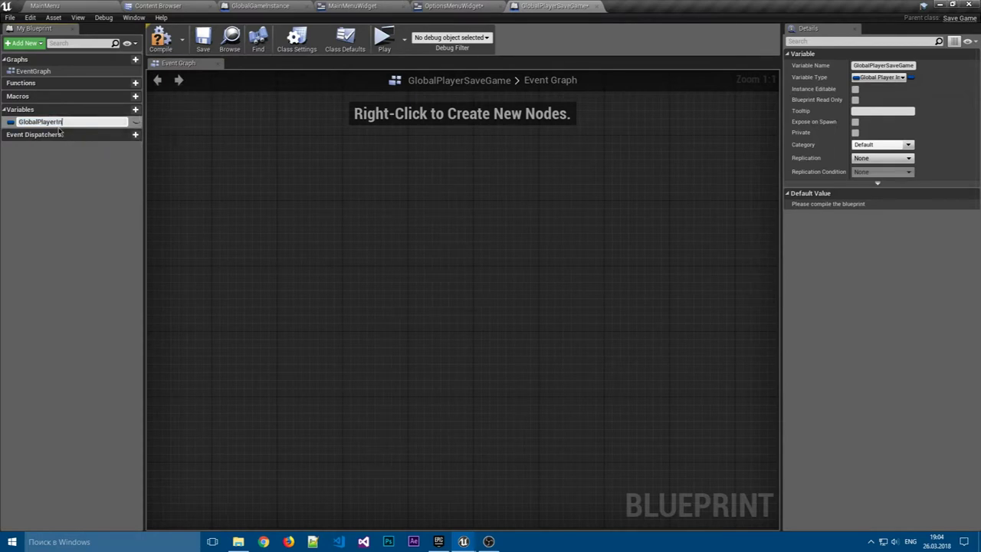
text(fo)
key(Return)
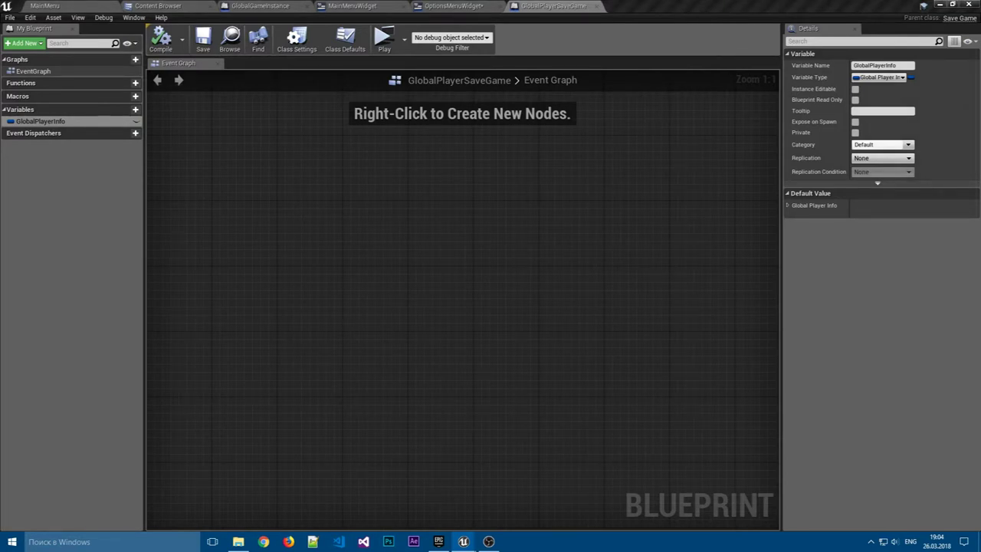
Set GlobalPlayerInfo's Replication to Replicated, then compile and save the blueprint.
click(39, 121)
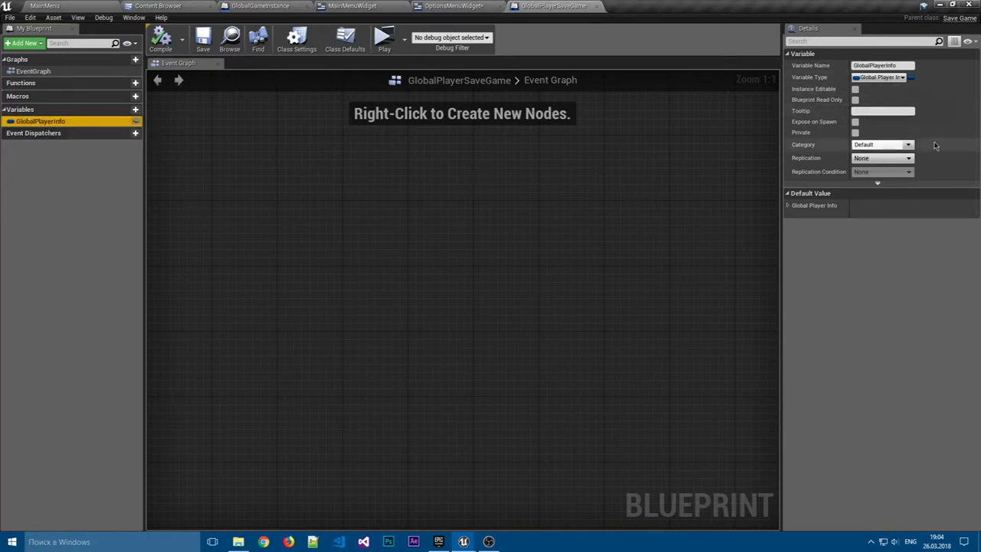
click(880, 158)
click(870, 175)
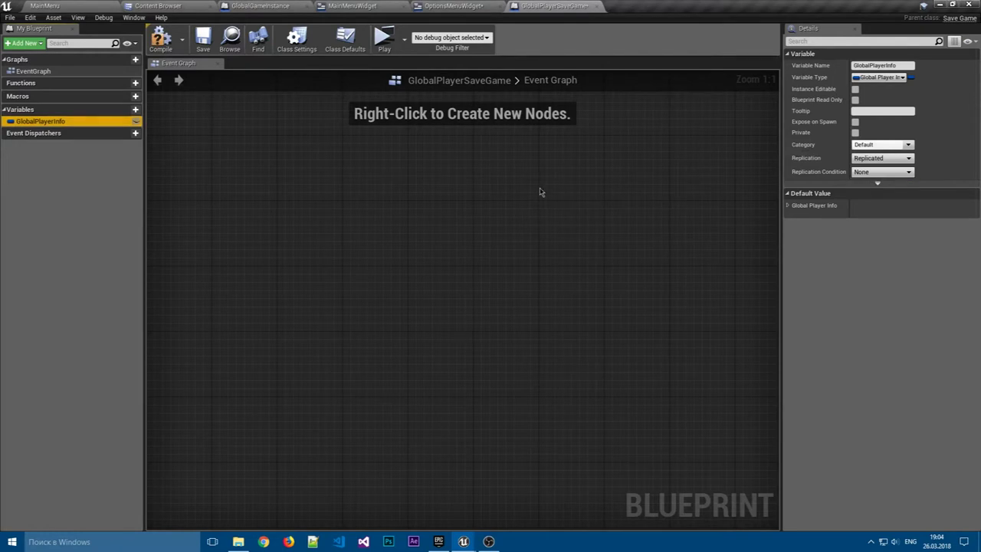
click(161, 38)
click(202, 39)
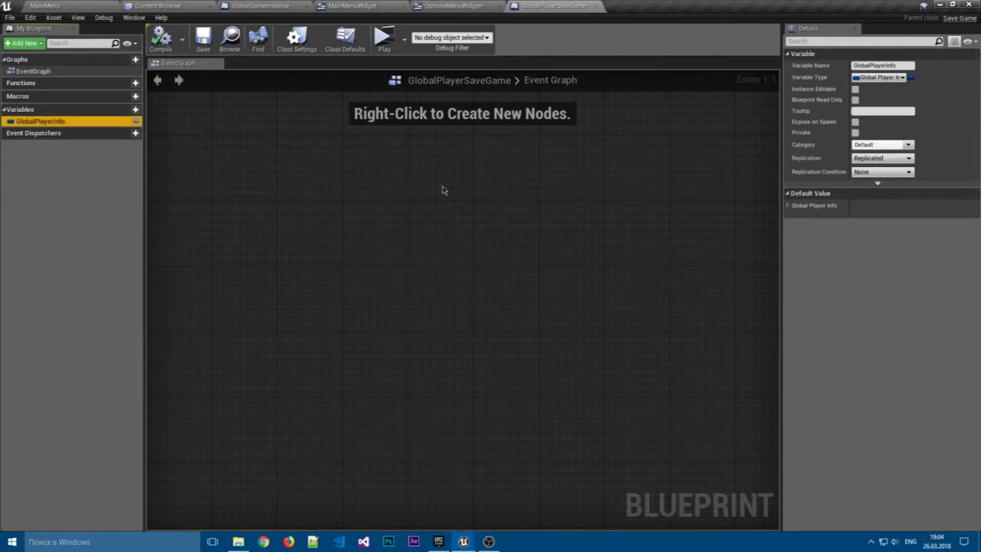
Add a Global Player Save Game getter with a SET Global Player Info node.
click(595, 6)
right_drag(475, 149, 517, 133)
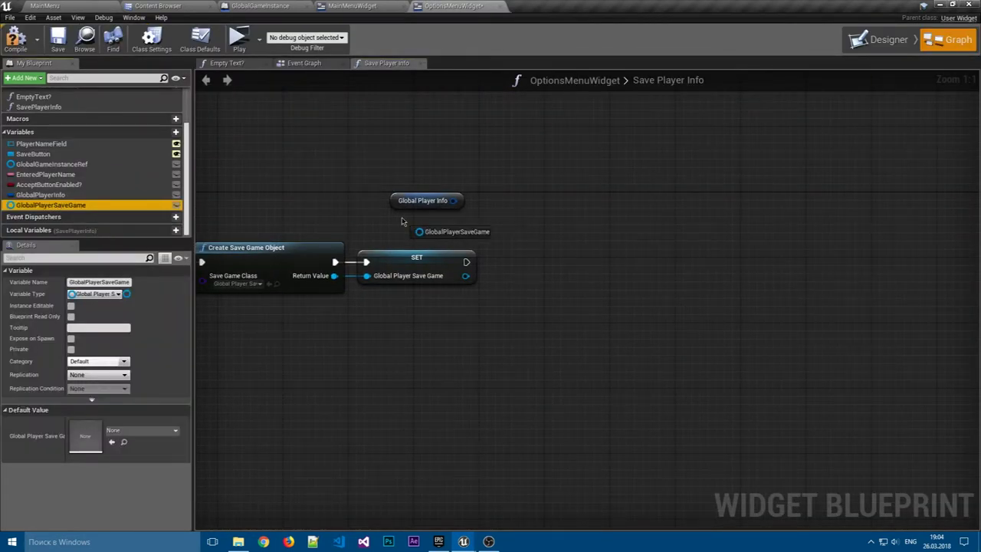
mouse_move(49, 205)
ctrl+mouse_down()
mouse_move(446, 155)
mouse_move(405, 172)
mouse_move(564, 215)
ctrl+mouse_up()
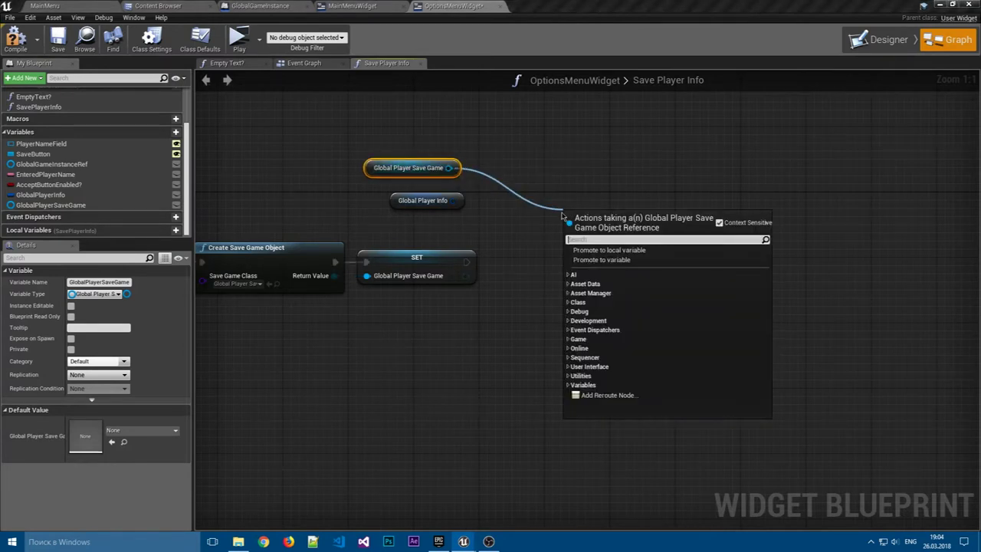
text(set)
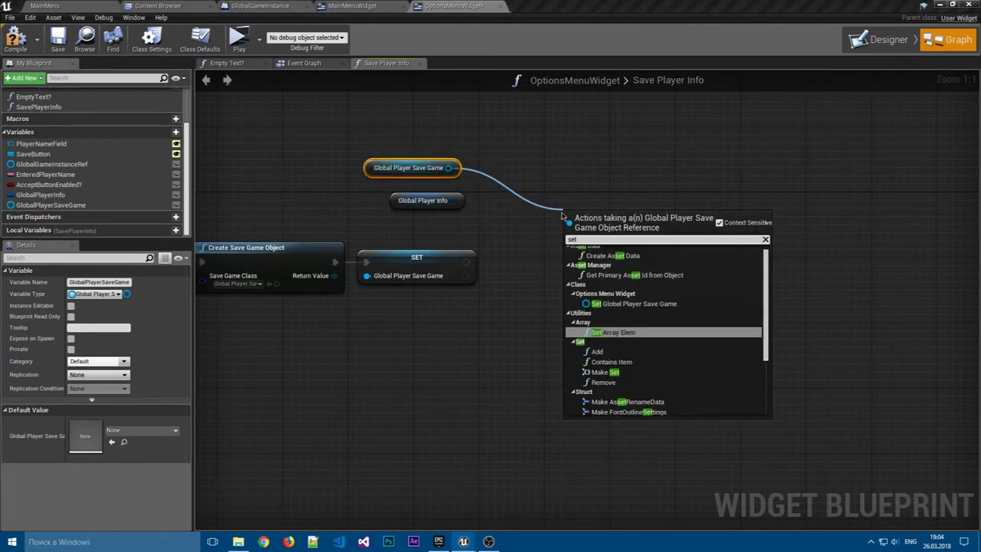
scroll(648, 308, down, 2)
scroll(649, 310, up, 2)
scroll(641, 315, down, 2)
scroll(638, 317, down, 3)
click(629, 405)
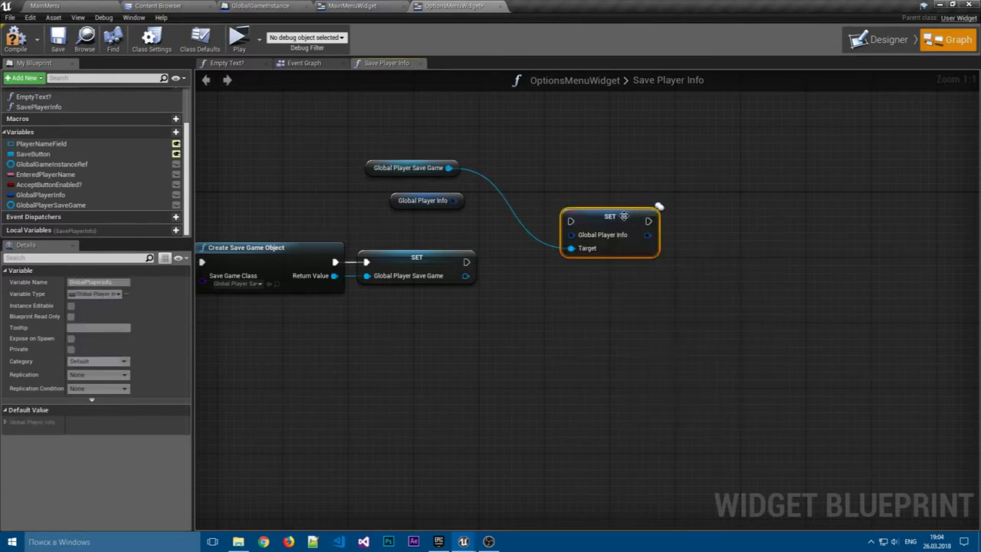
Run the new SET after storing the created save game and directly when it is valid.
drag(566, 192, 548, 188)
right_drag(569, 196, 571, 186)
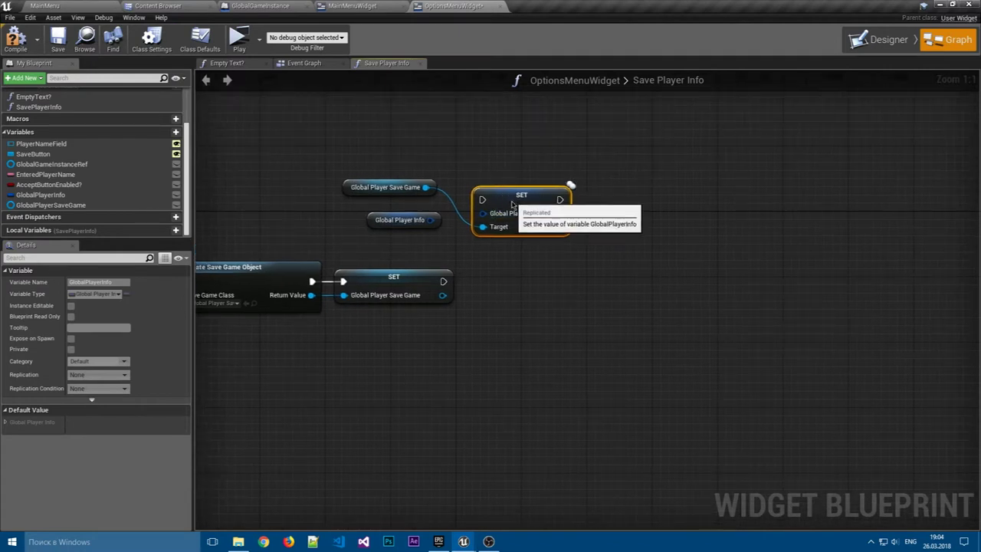
drag(564, 198, 574, 206)
drag(443, 281, 487, 213)
key(Escape)
drag(444, 282, 493, 208)
right_drag(416, 238, 581, 238)
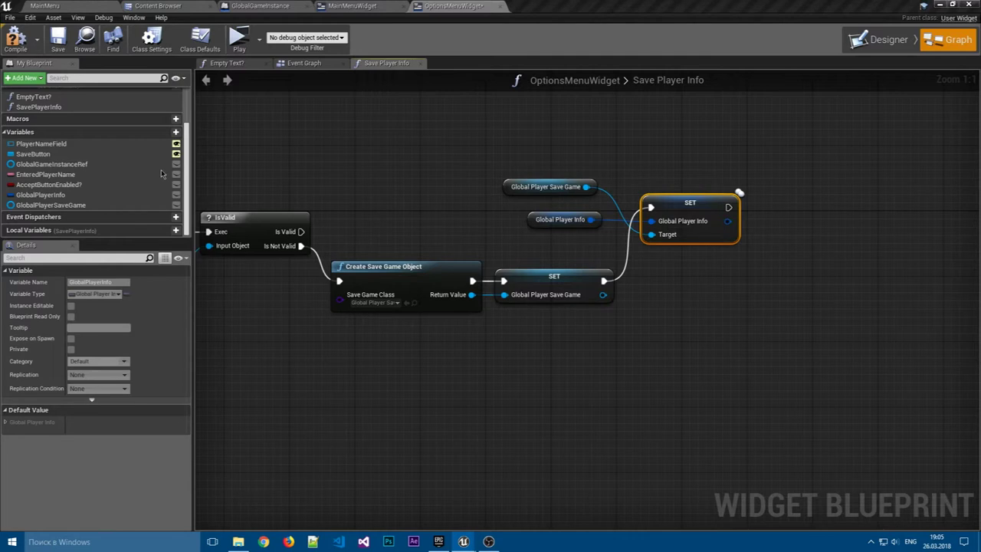
mouse_move(300, 231)
mouse_down()
mouse_move(651, 207)
mouse_move(688, 236)
mouse_move(671, 236)
mouse_up()
Line up the SET node and the Global Player Info and save game getters below the wire.
click(605, 193)
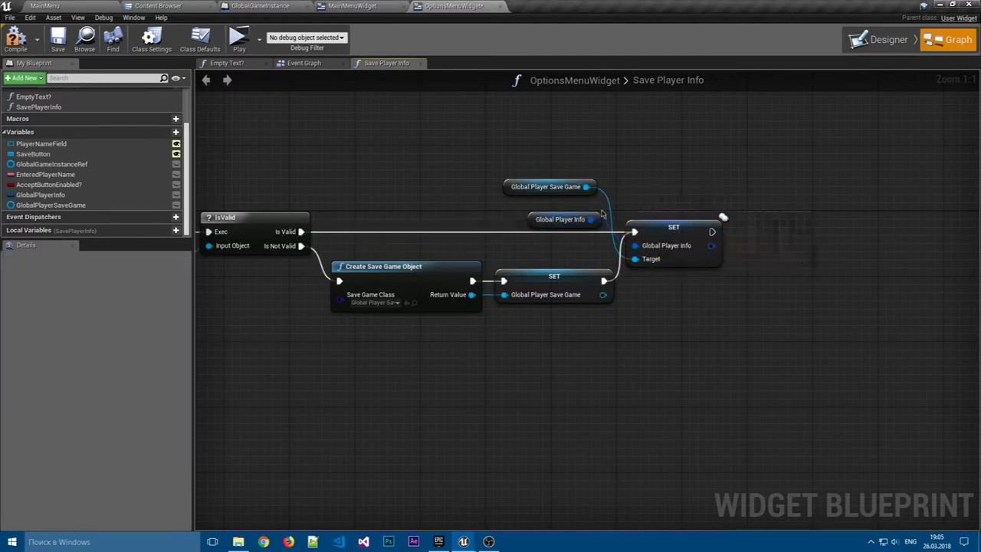
drag(578, 214, 578, 247)
click(576, 176)
drag(576, 179, 576, 204)
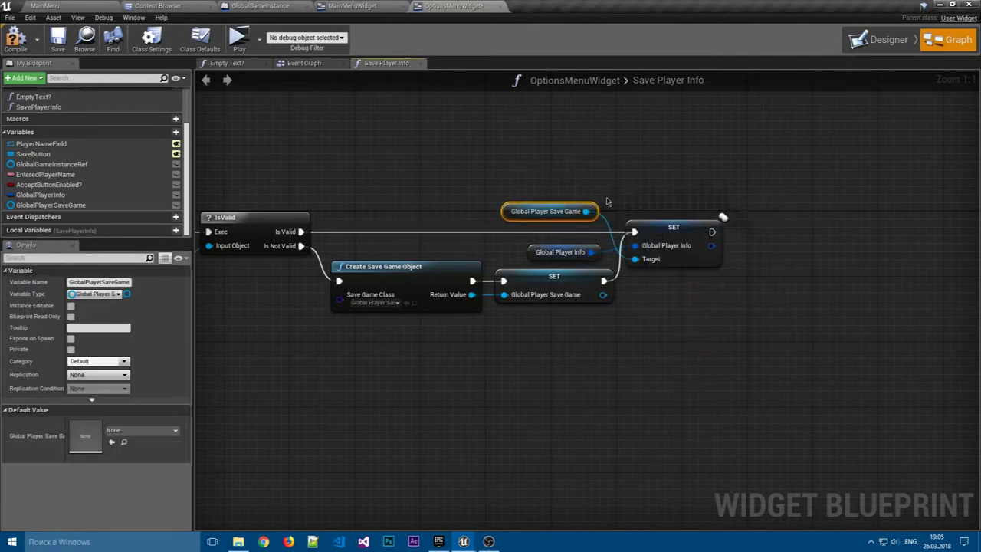
click(653, 183)
right_drag(653, 183, 492, 154)
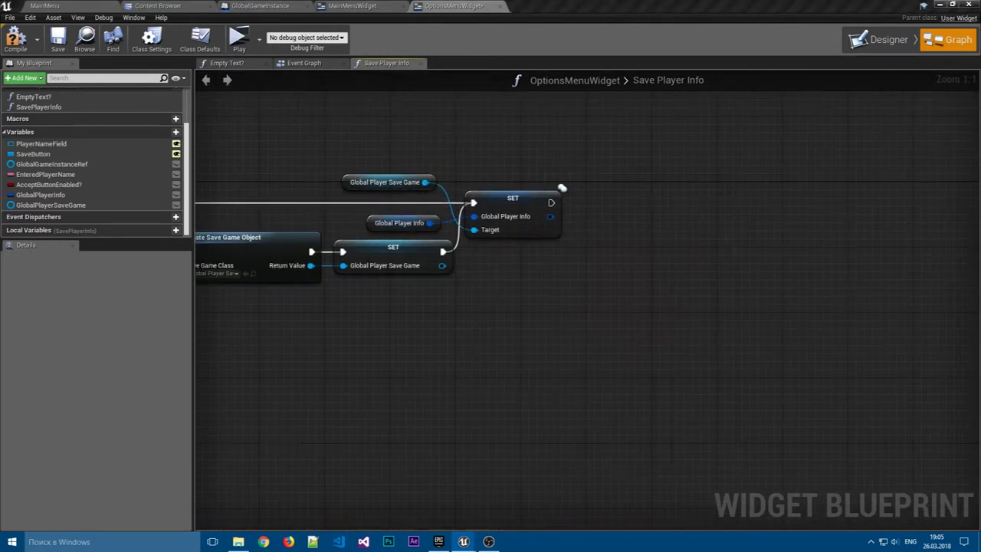
right_drag(357, 329, 740, 313)
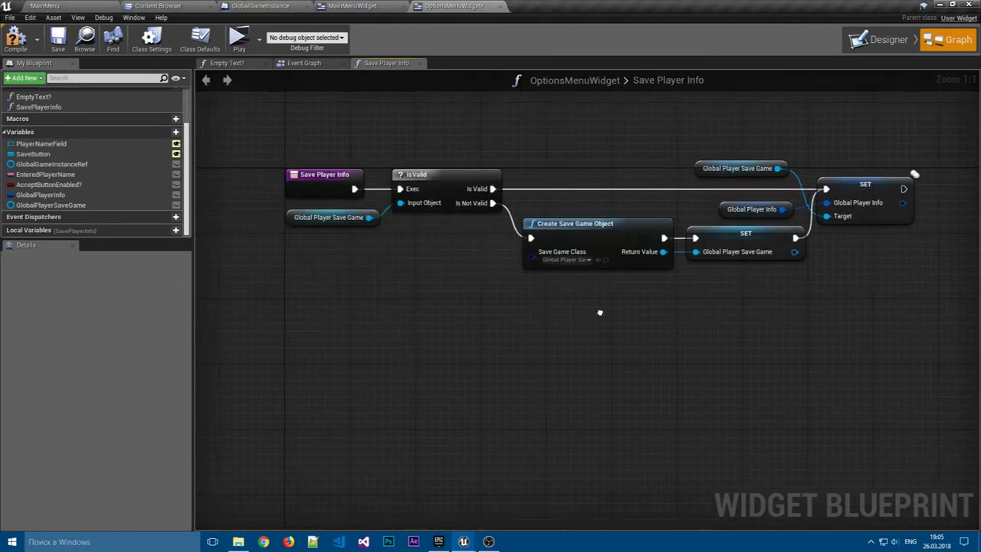
right_drag(834, 309, 496, 309)
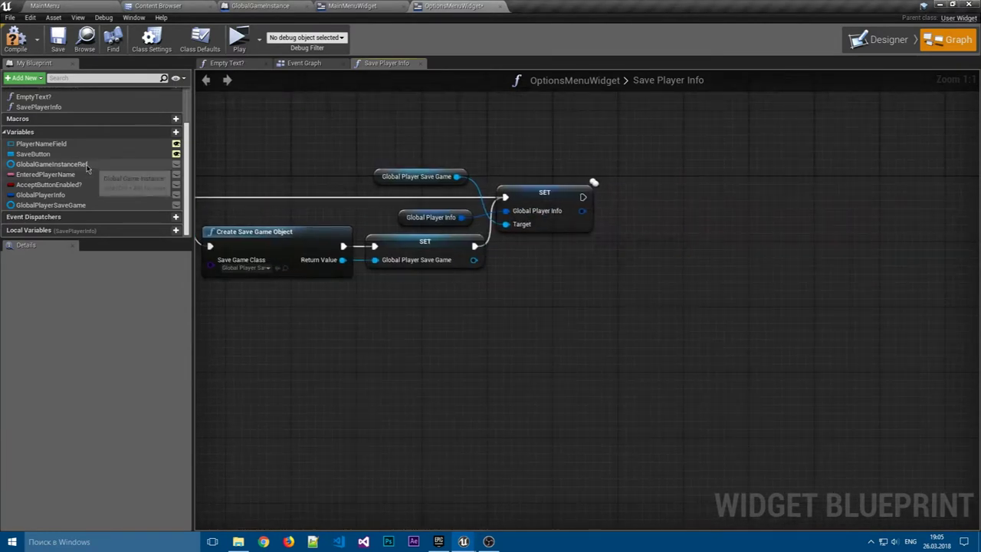
Add a Global Game Instance Ref getter and read its Global Player Info File Name.
click(299, 63)
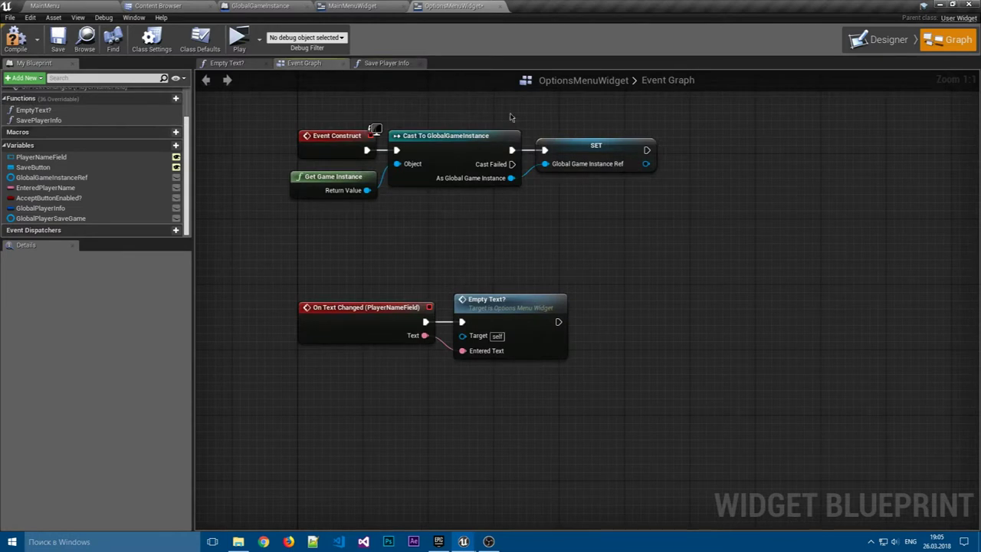
click(386, 63)
mouse_move(52, 180)
mouse_down()
mouse_move(488, 291)
mouse_move(554, 245)
mouse_up()
click(560, 257)
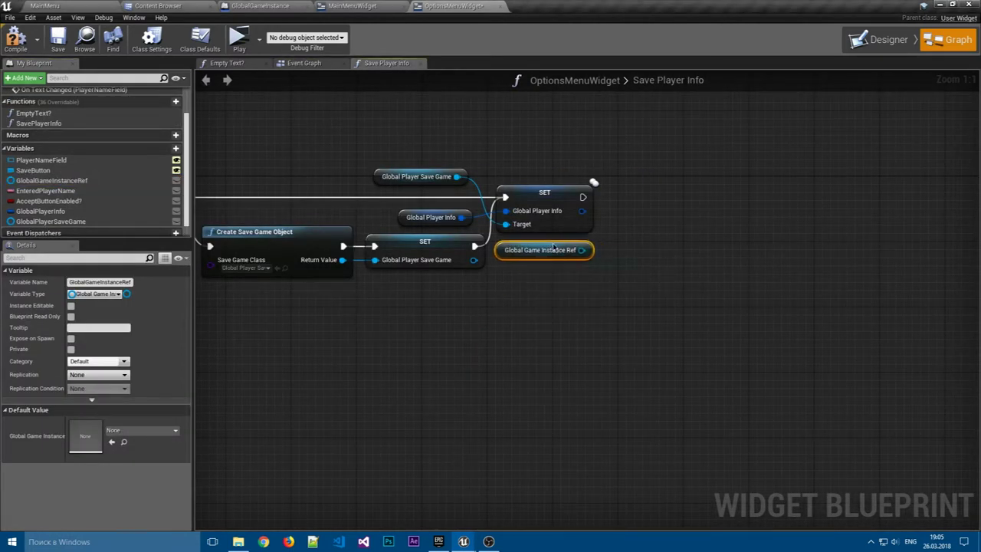
right_drag(658, 244, 466, 243)
drag(407, 247, 475, 230)
text(get)
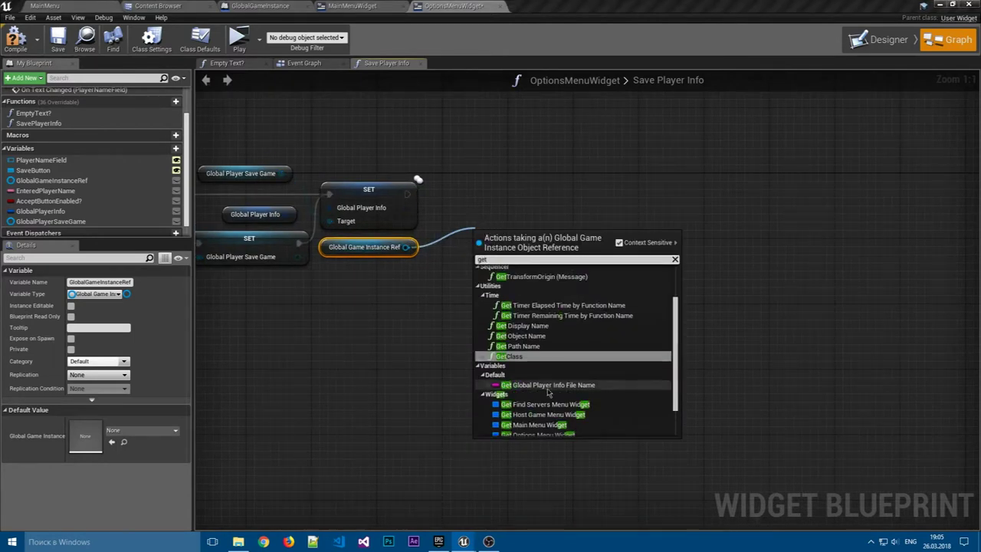
click(549, 385)
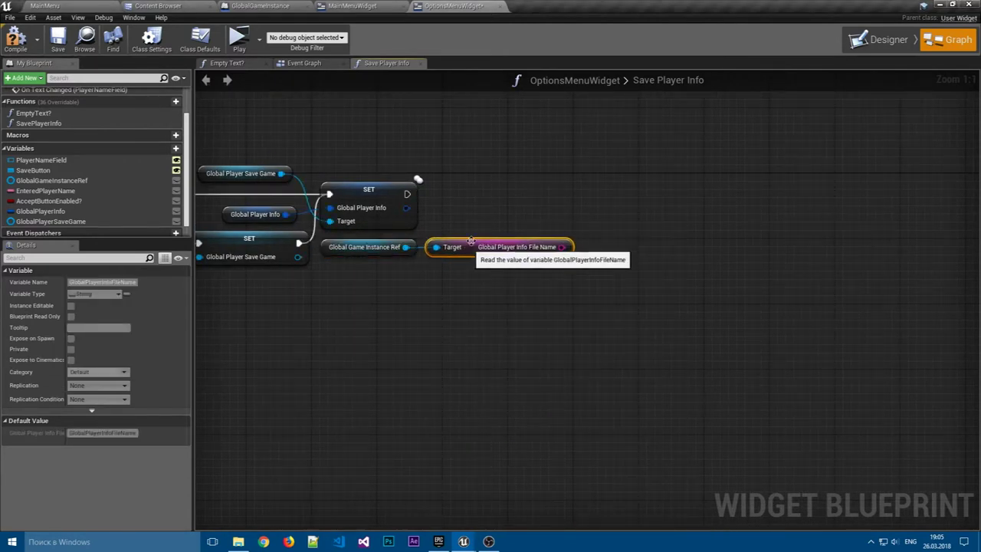
click(502, 208)
right_drag(502, 208, 430, 202)
Add a Save Game to Slot node after the SET, using the file name as Slot Name.
right_click(568, 193)
text(save ga)
key(Return)
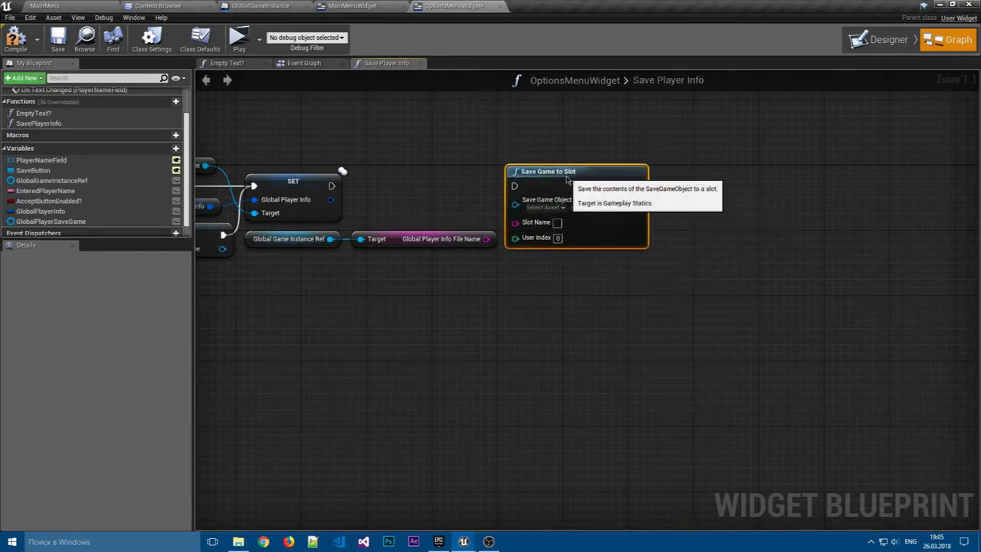
drag(486, 240, 523, 230)
mouse_move(331, 185)
mouse_down()
mouse_move(522, 194)
mouse_move(557, 178)
mouse_up()
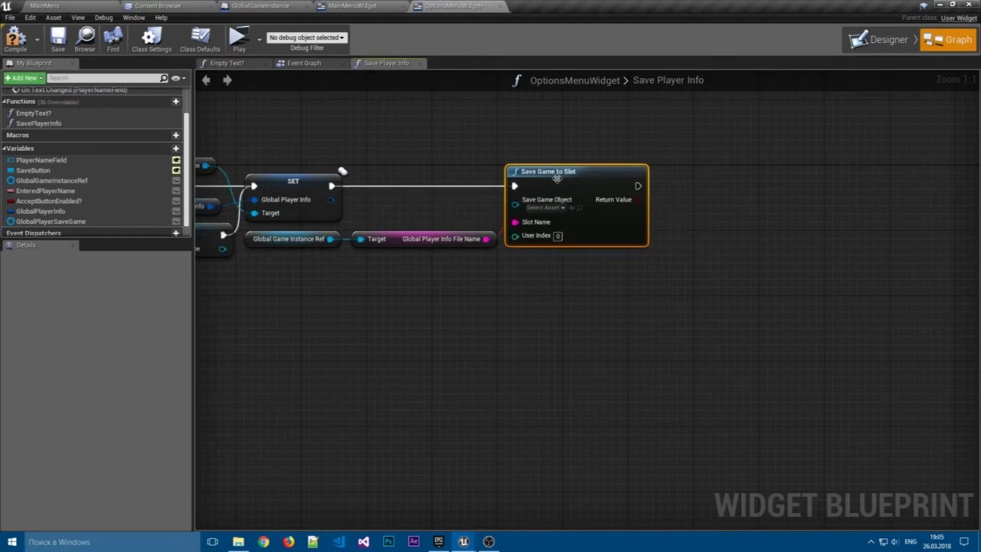
Feed a copied Global Player Save Game getter into Save Game Object and compile.
right_drag(399, 201, 489, 203)
click(264, 166)
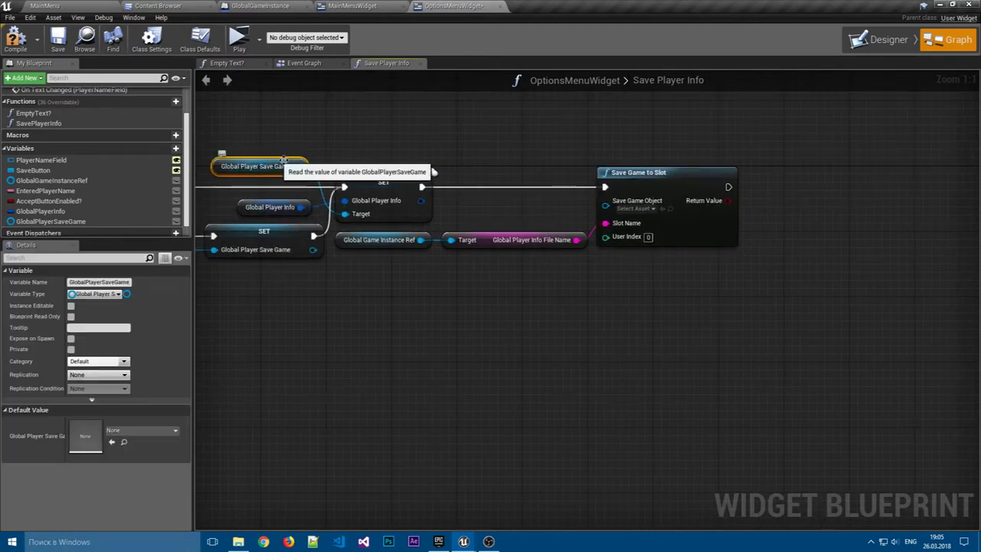
key(ctrl+c)
key(ctrl+v)
mouse_move(558, 166)
mouse_down()
mouse_move(614, 212)
mouse_move(607, 204)
mouse_up()
click(548, 209)
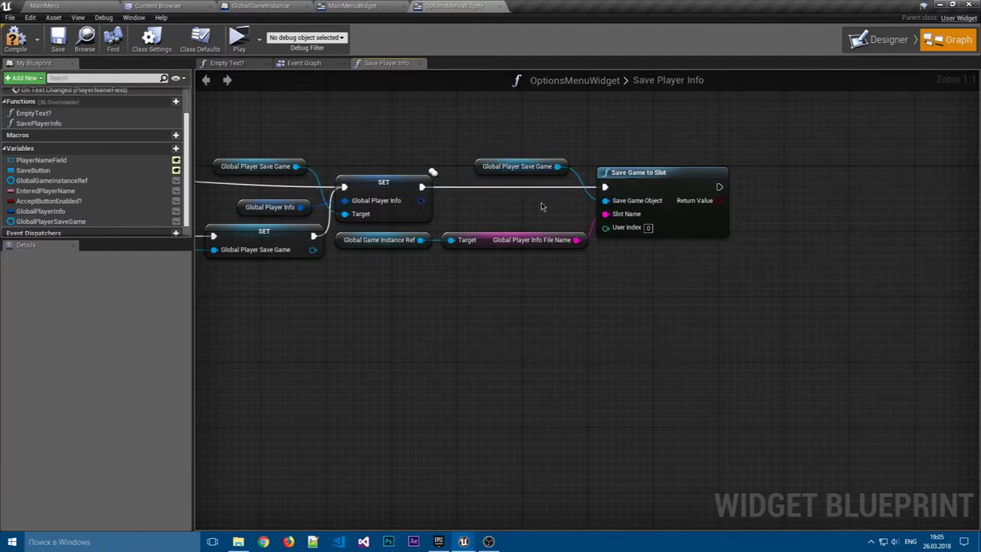
scroll(542, 207, down, 4)
scroll(473, 278, up, 1)
click(17, 43)
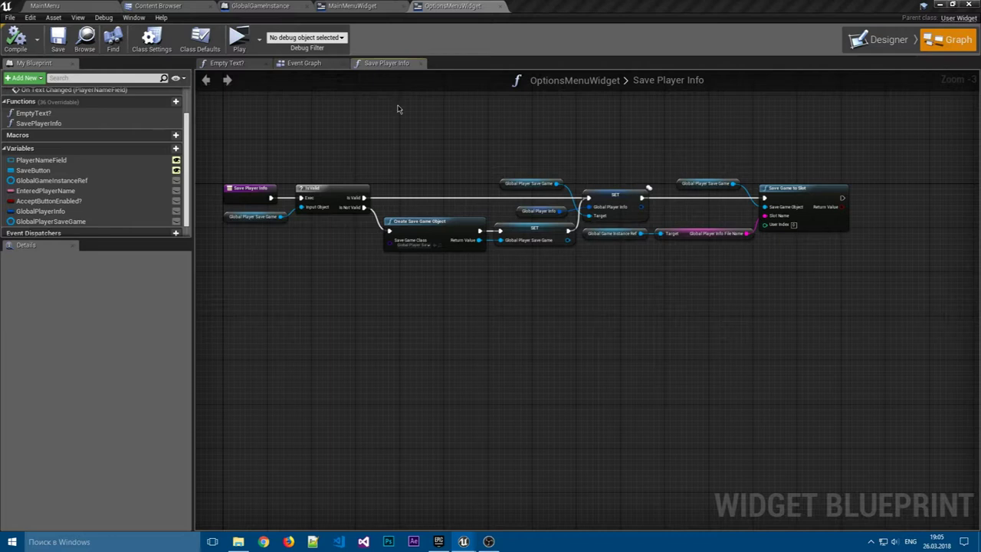
Add an On Clicked event for SaveButton in the Event Graph.
click(304, 63)
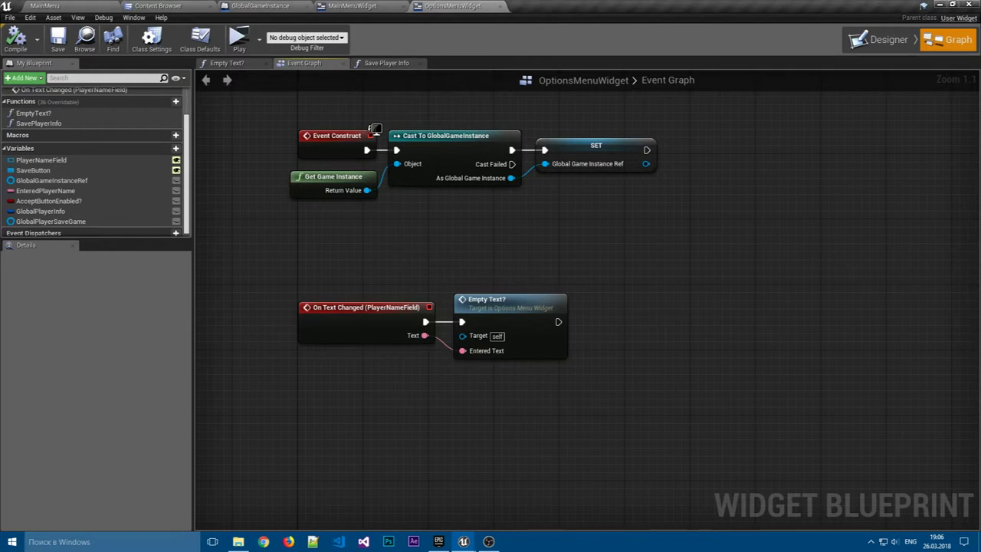
click(32, 171)
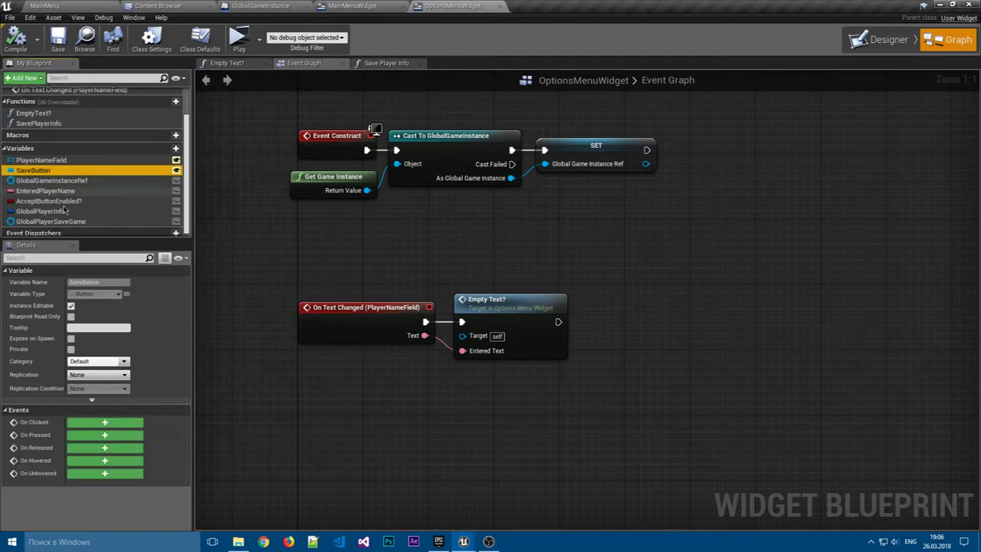
click(104, 422)
click(551, 328)
drag(436, 314, 445, 314)
click(563, 312)
right_drag(590, 306, 500, 305)
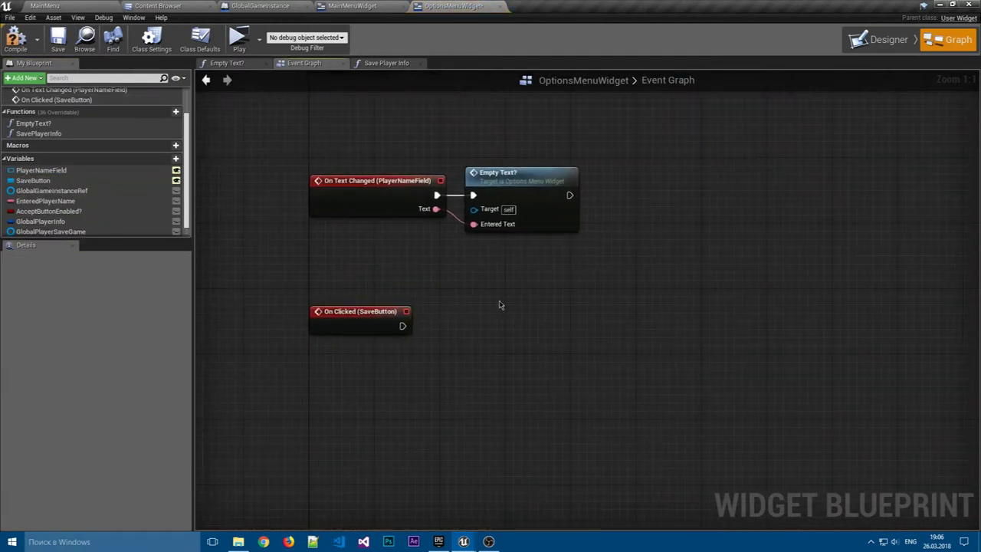
scroll(77, 223, down, 1)
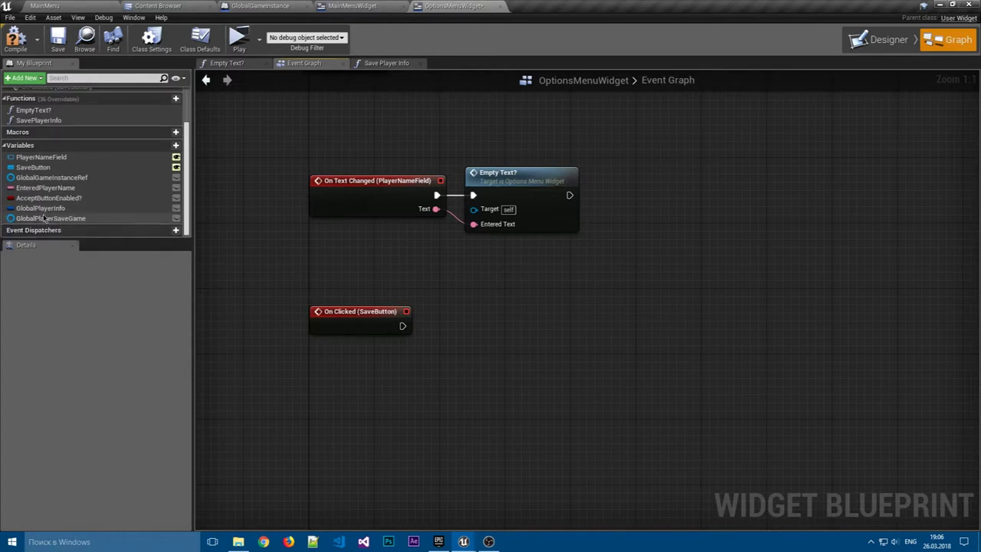
Put GlobalPlayerSaveGame into a new PlayerSettings variable category.
click(50, 219)
click(113, 362)
text(PlayerSett)
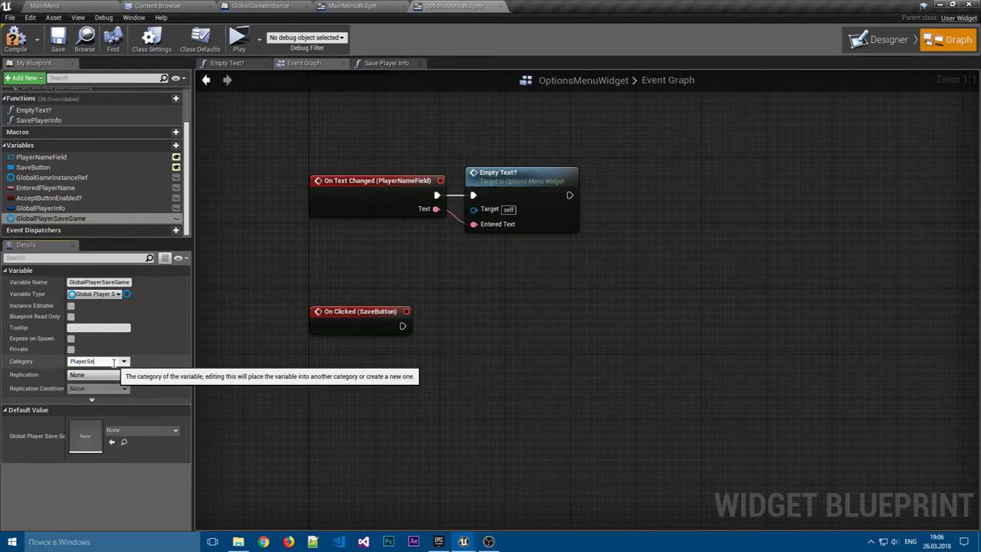
text(ings)
key(Return)
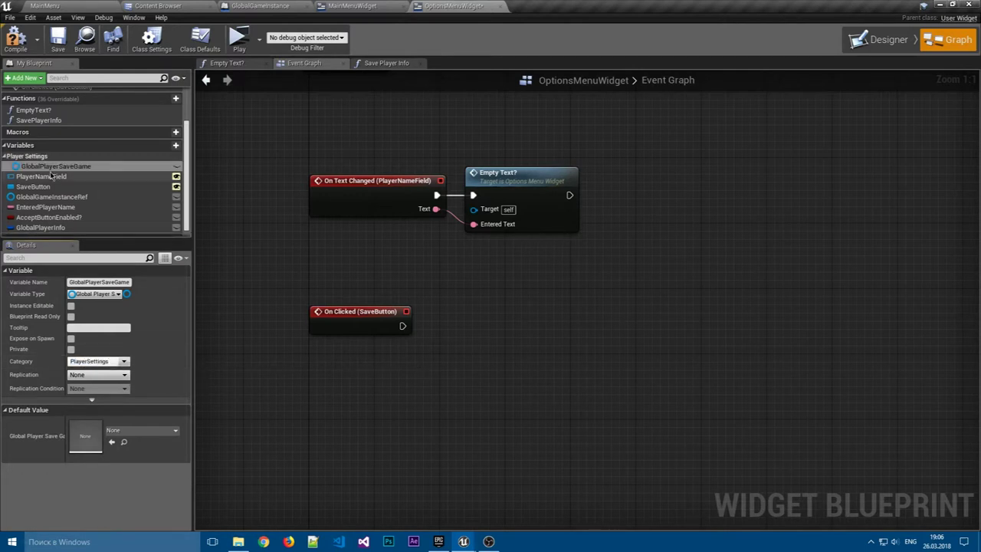
Move EnteredPlayerName and GlobalPlayerInfo into the PlayerSettings category.
click(45, 207)
click(98, 361)
click(107, 377)
click(49, 217)
click(122, 372)
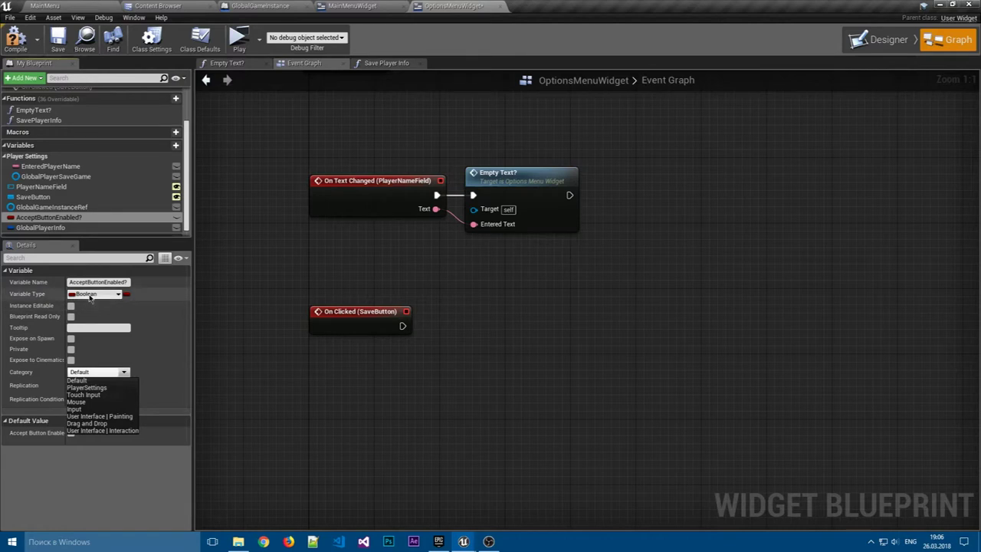
click(44, 228)
click(98, 361)
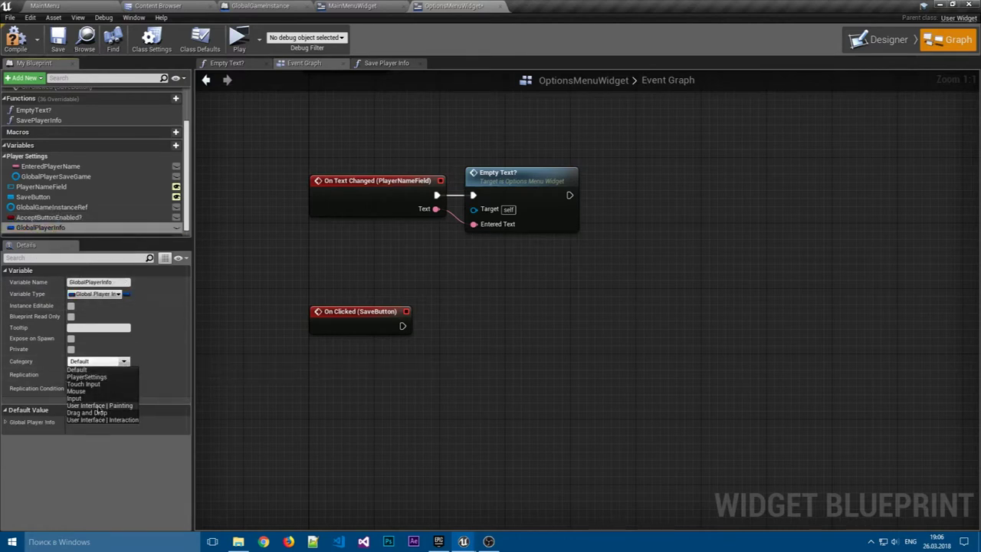
click(88, 377)
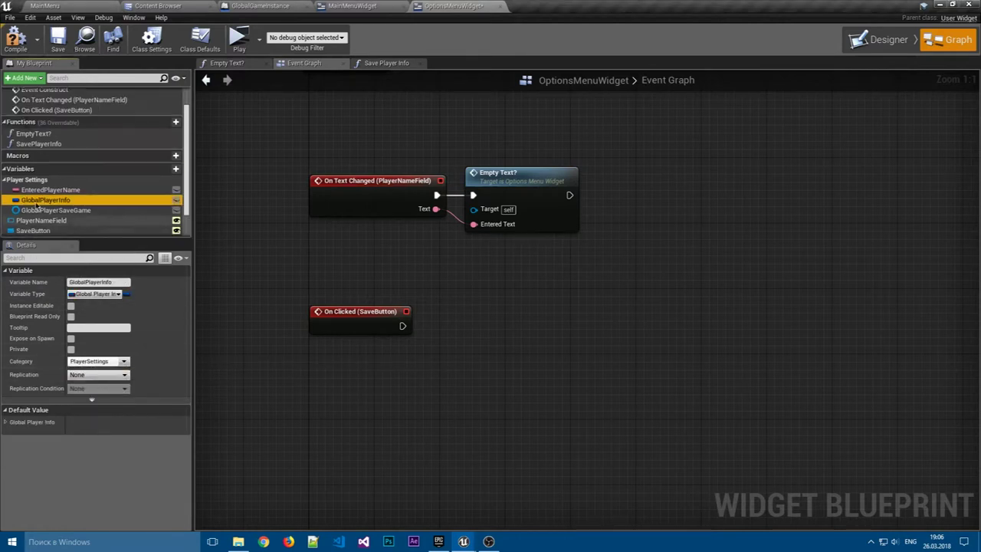
scroll(430, 287, down, 2)
Add a Set members in GlobalPlayerInfo node driven by SaveButton's On Clicked event.
right_drag(436, 316, 373, 278)
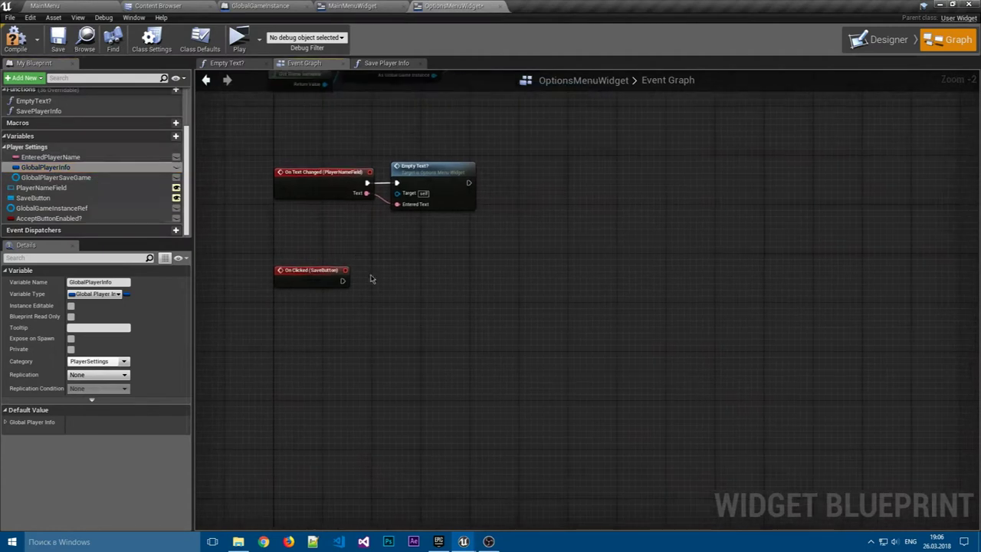
scroll(374, 282, up, 1)
mouse_move(46, 167)
mouse_down()
mouse_move(377, 274)
mouse_move(348, 322)
mouse_up()
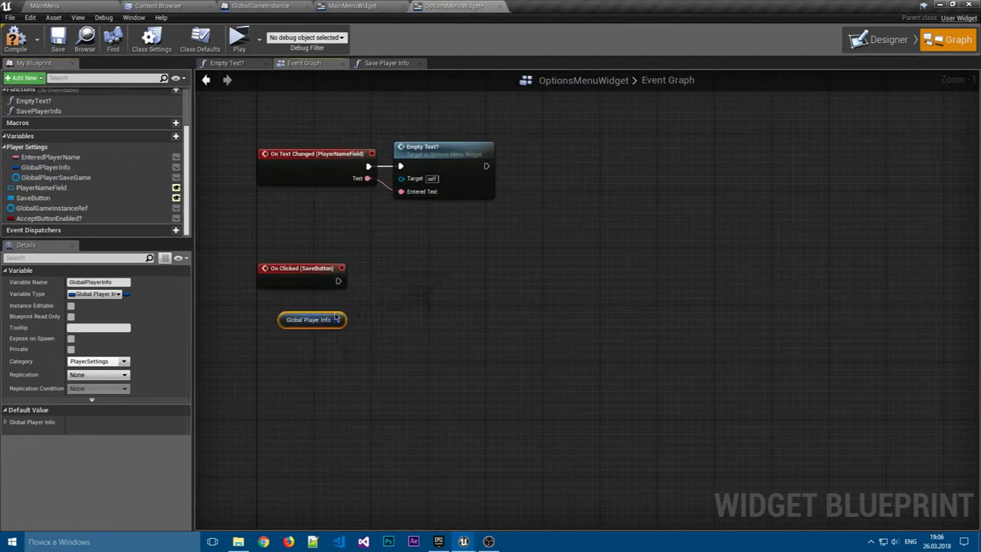
click(376, 300)
scroll(370, 286, up, 1)
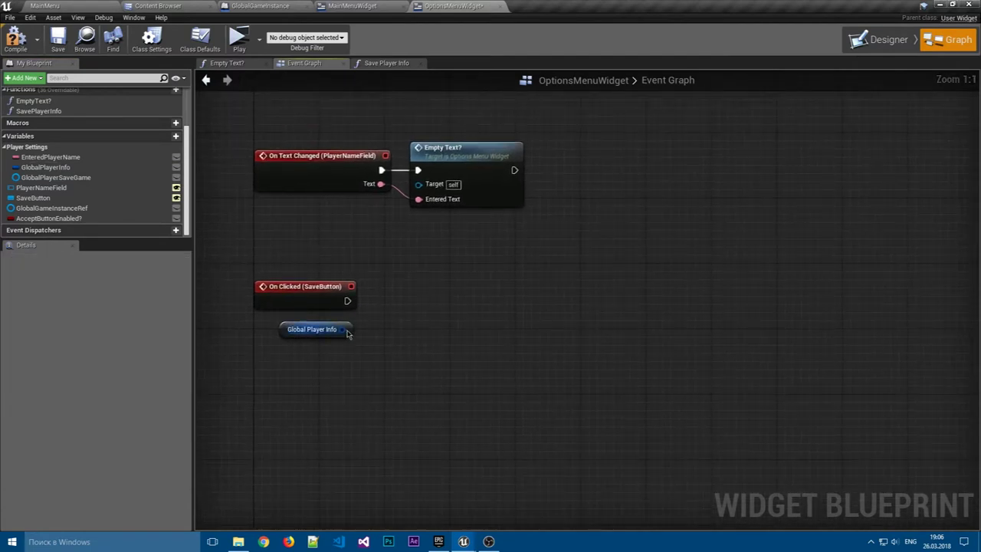
drag(347, 332, 421, 288)
text(set)
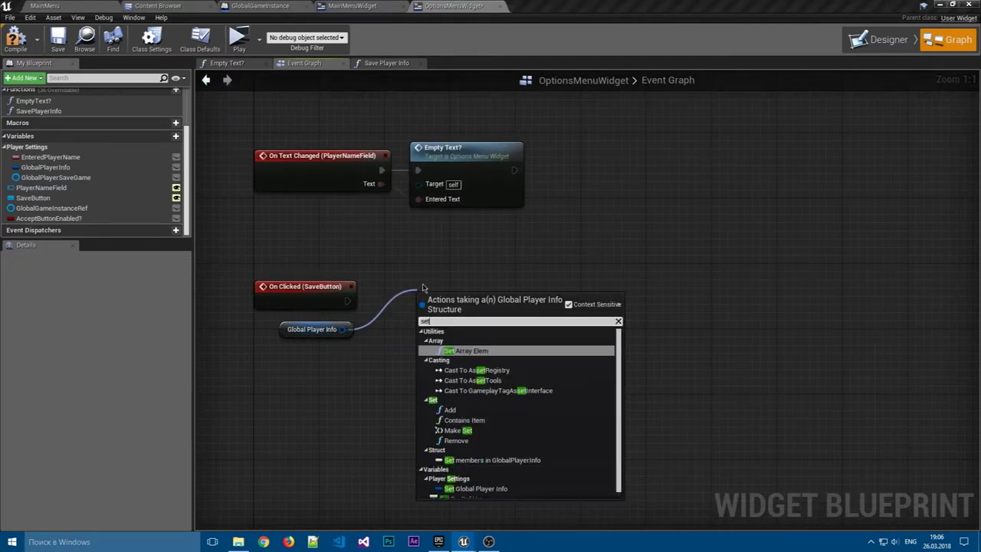
text( me)
key(Return)
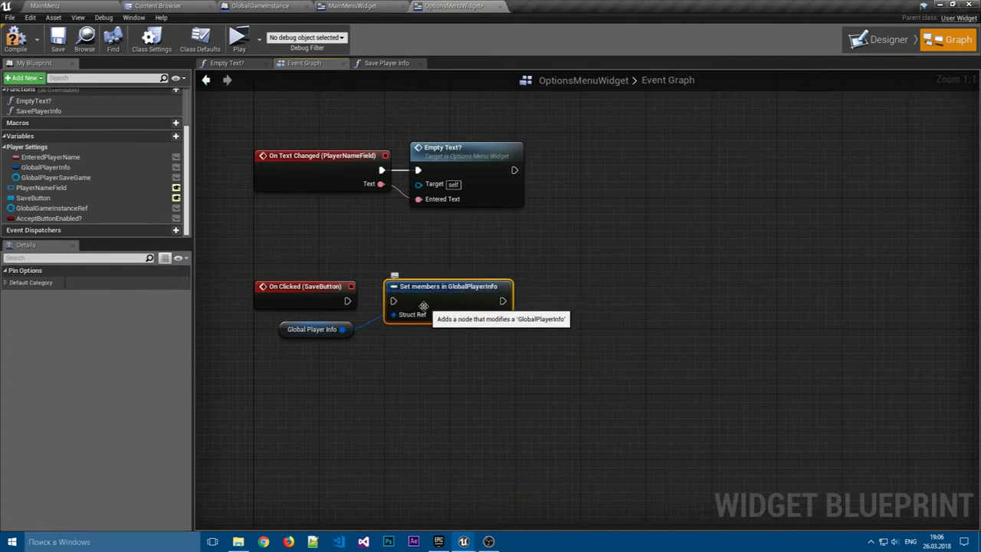
drag(347, 300, 393, 302)
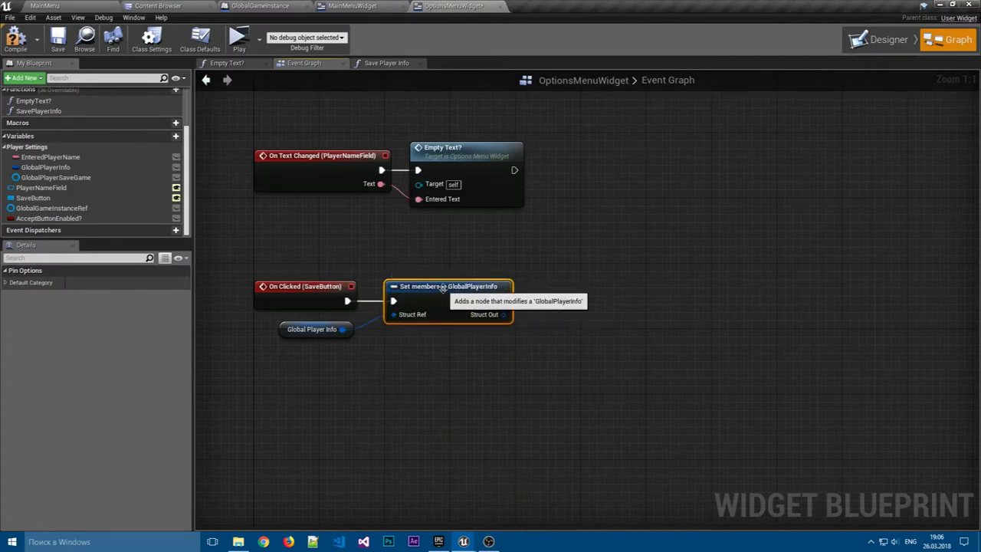
click(430, 366)
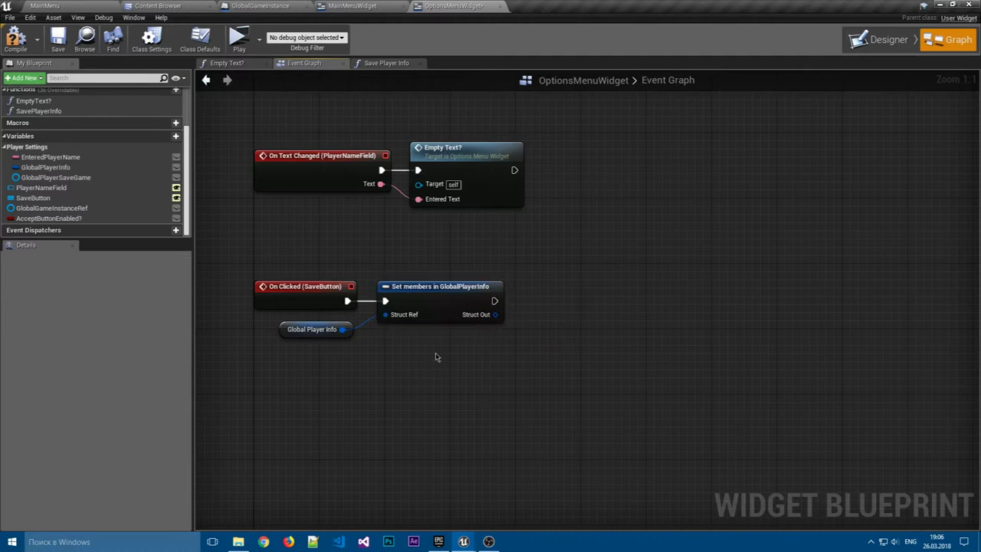
Restore the Set members pins and feed EnteredPlayerName into Player Name.
right_click(433, 282)
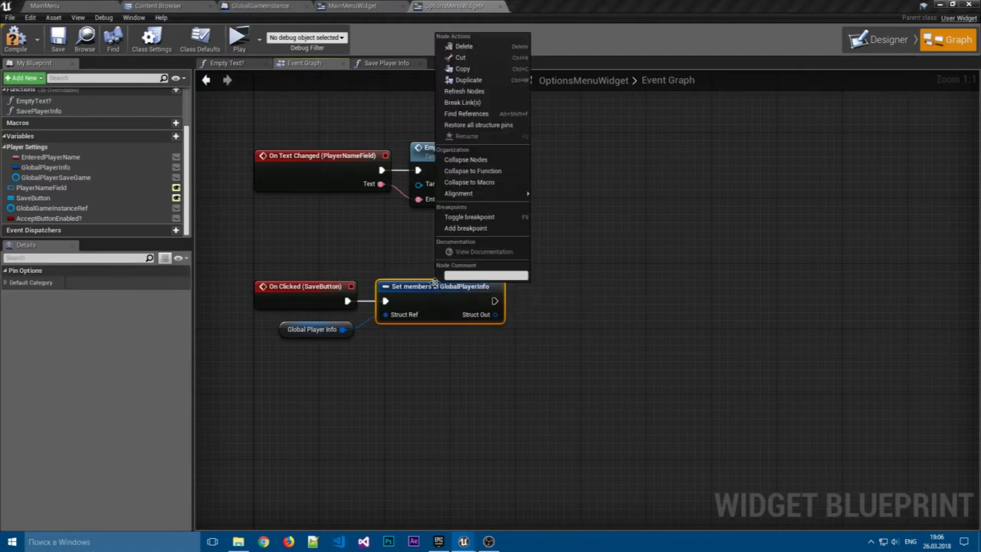
click(429, 377)
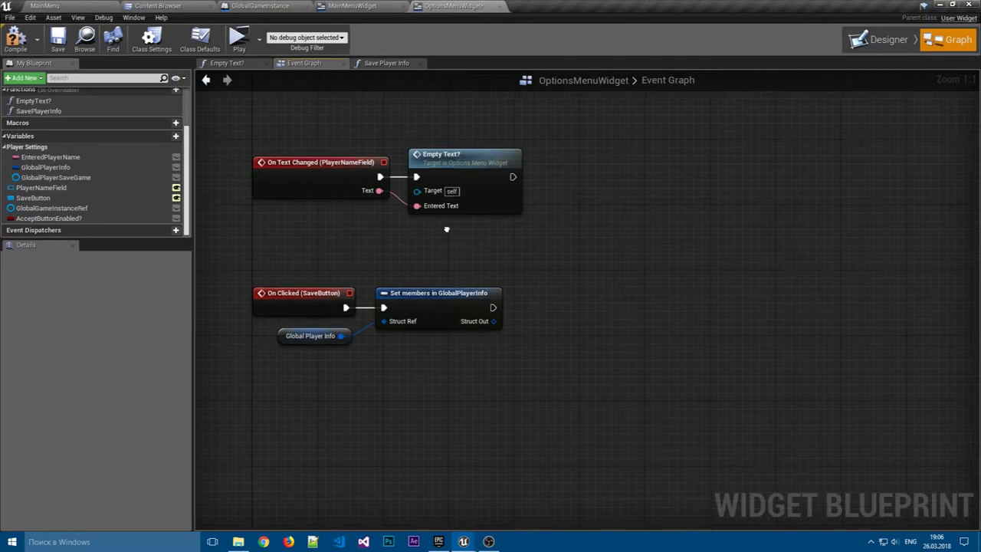
right_click(442, 288)
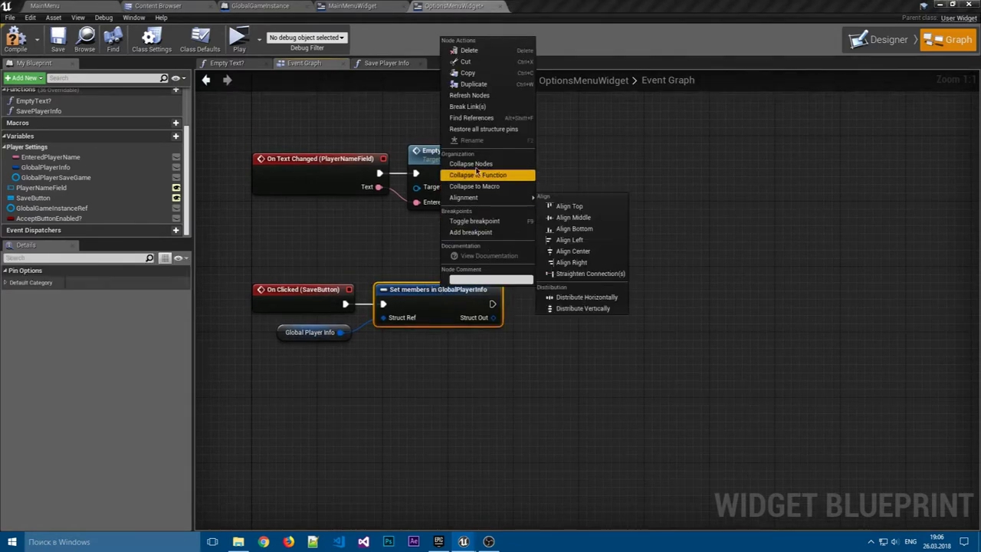
click(493, 131)
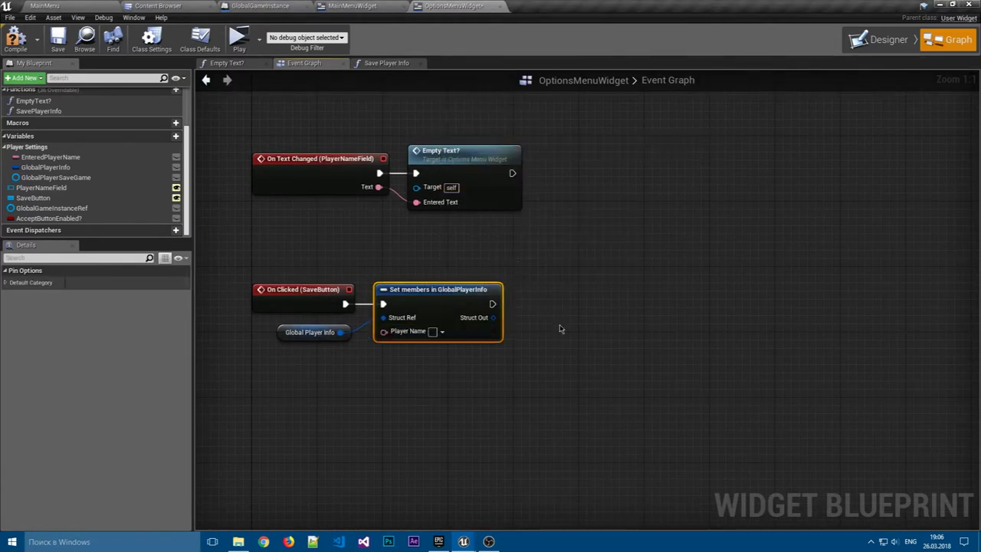
click(370, 368)
right_drag(250, 330, 309, 316)
mouse_move(50, 156)
mouse_down()
mouse_move(446, 317)
mouse_move(406, 345)
mouse_up()
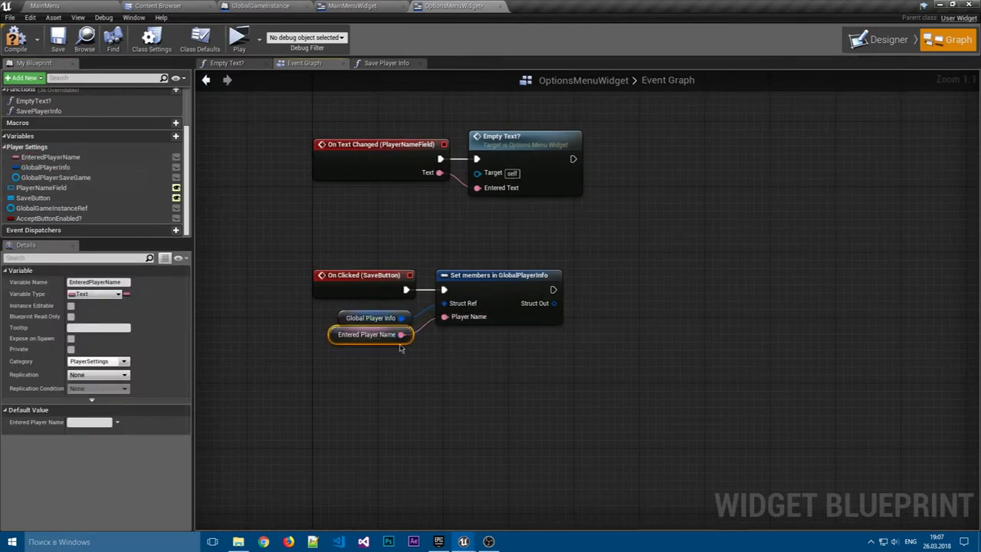
click(415, 350)
mouse_move(538, 331)
right_down()
mouse_move(427, 331)
mouse_move(452, 327)
right_up()
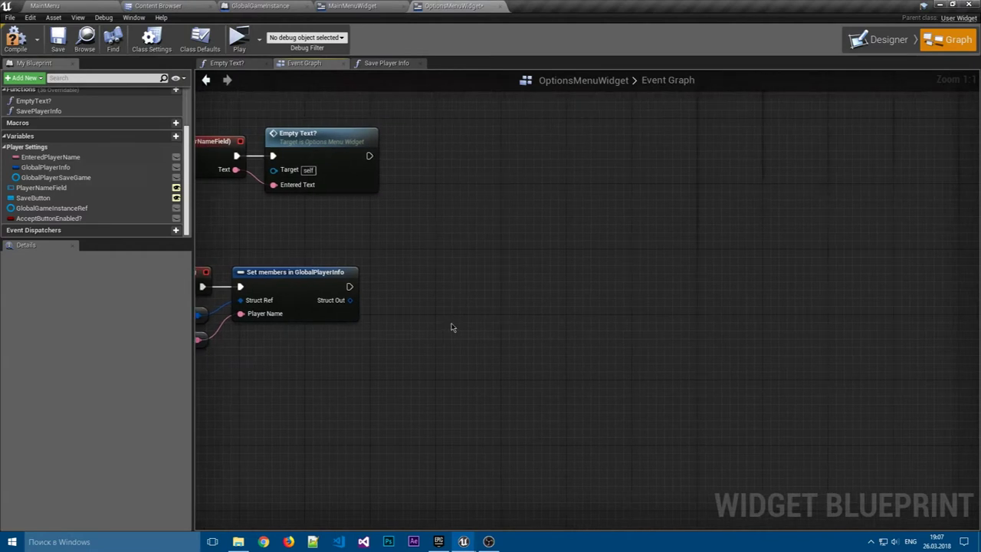
Add a Save Player Info call after the Set members node.
right_drag(527, 233, 574, 240)
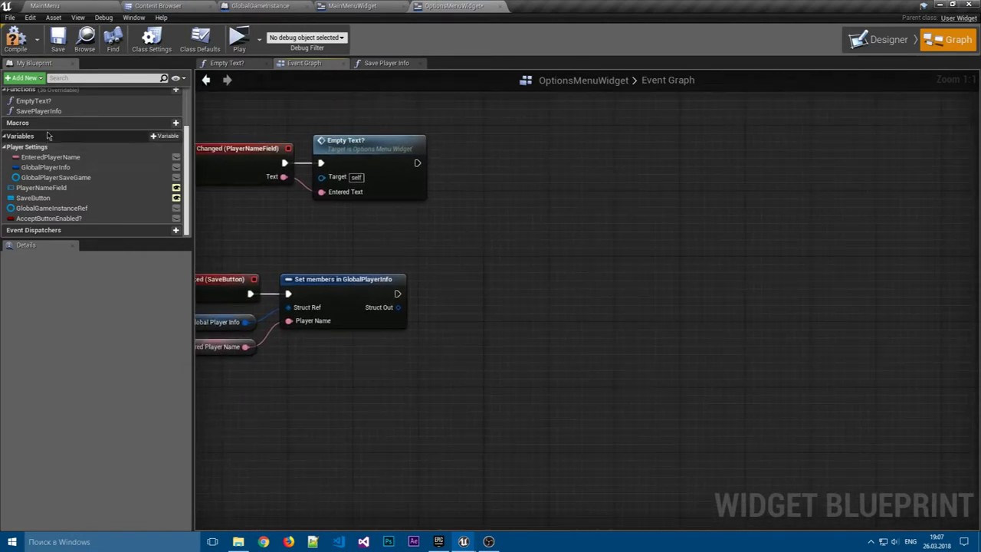
drag(44, 112, 451, 260)
mouse_move(398, 294)
mouse_down()
mouse_move(398, 286)
mouse_move(390, 295)
mouse_move(464, 282)
mouse_up()
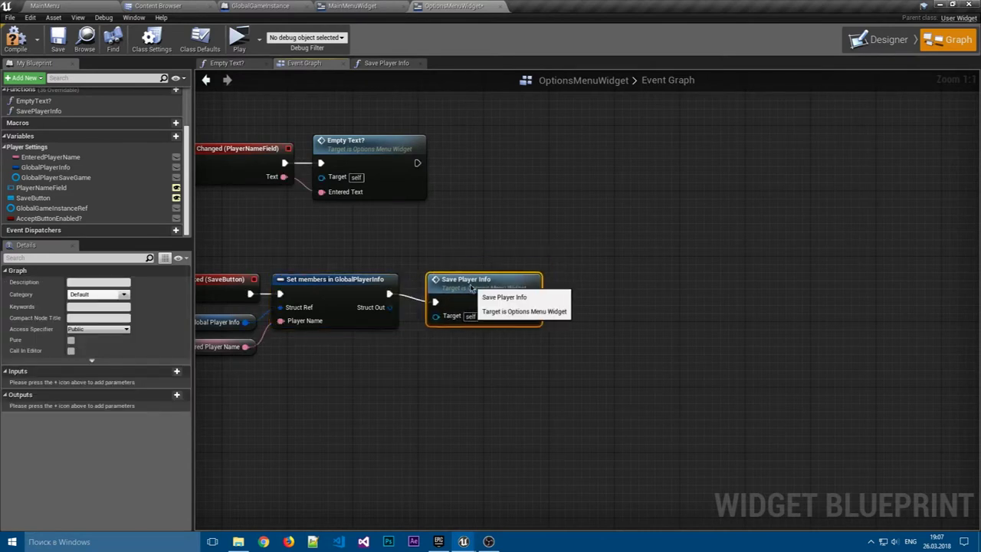
click(631, 278)
right_drag(675, 271, 532, 278)
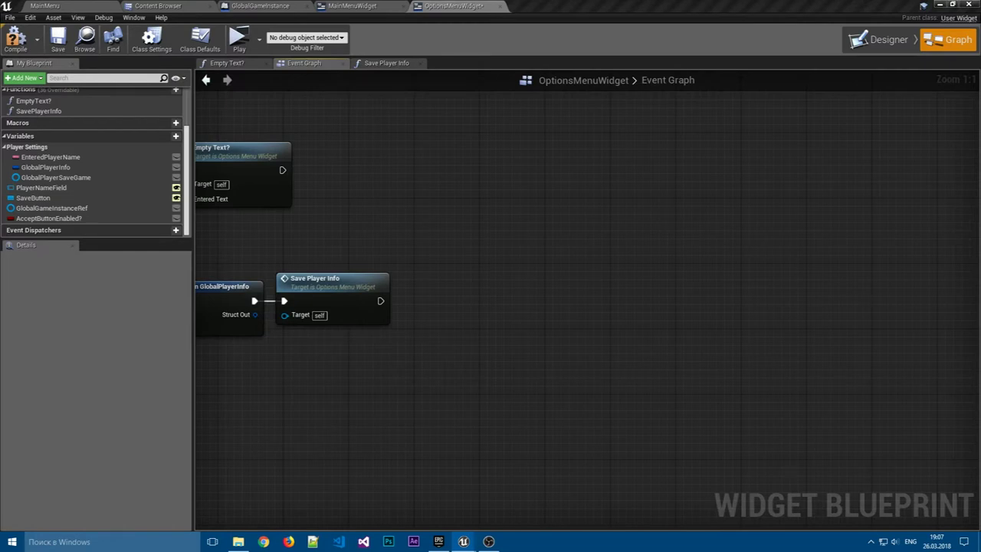
Compile, then frame the SaveButton click chain in a comment titled 'Сохранение настроек клиента'.
click(16, 42)
scroll(475, 248, down, 3)
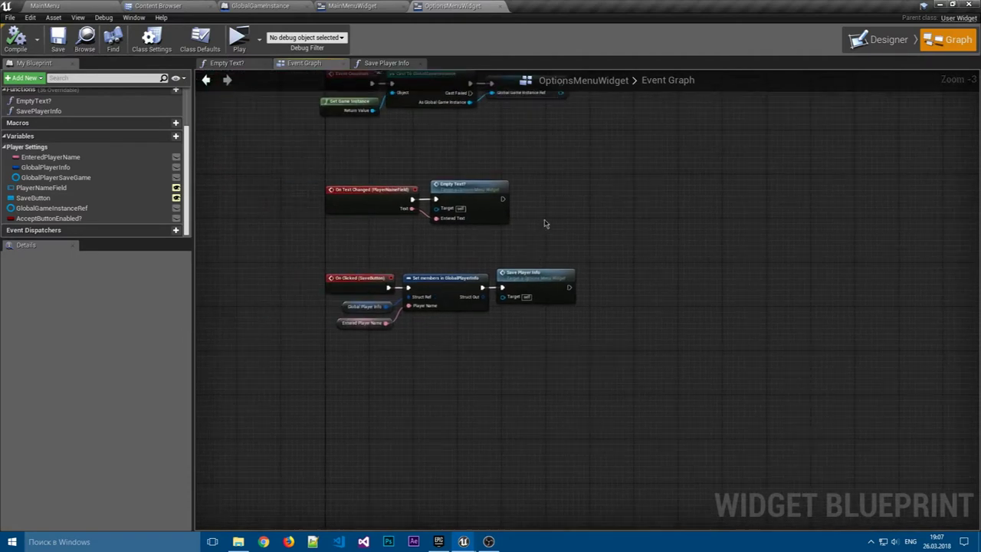
right_drag(560, 195, 579, 247)
drag(613, 387, 306, 317)
key(c)
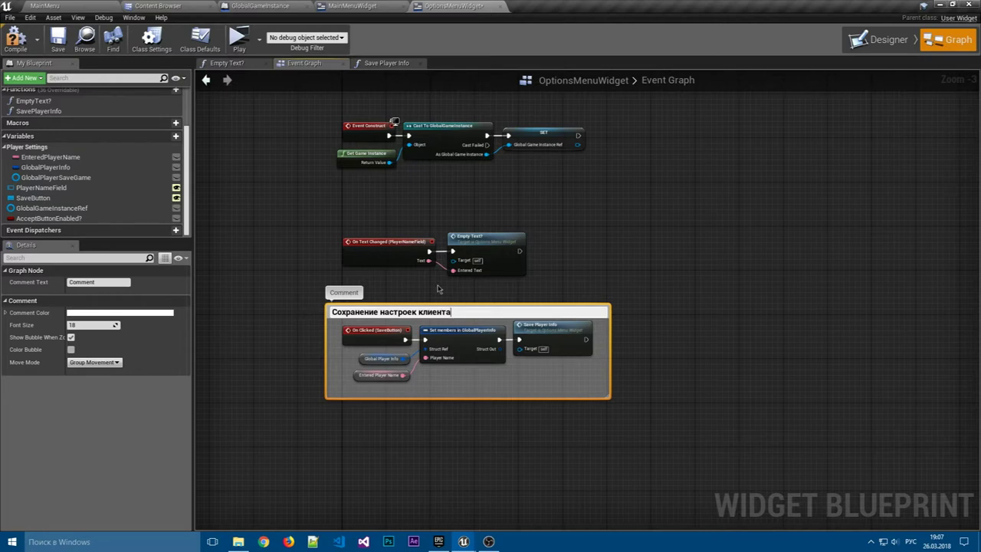
key(Return)
Frame the text-changed nodes in a comment titled 'Отслеживание введенного текста'.
drag(280, 189, 542, 288)
key(c)
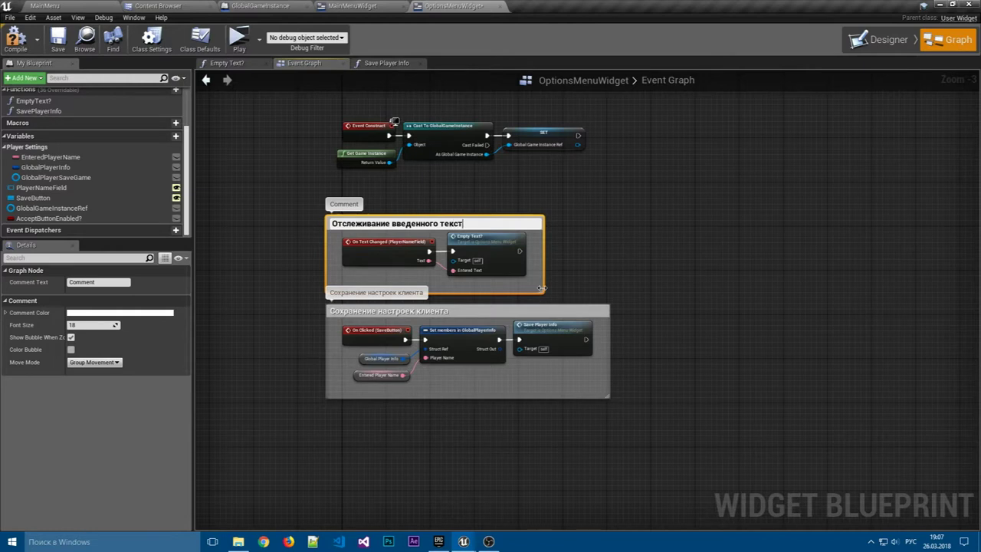
text(а)
key(Return)
Wrap the Event Construct nodes in a comment; copy MainMenuWidget's 'Инициализация GameInstance' title.
scroll(569, 174, up, 3)
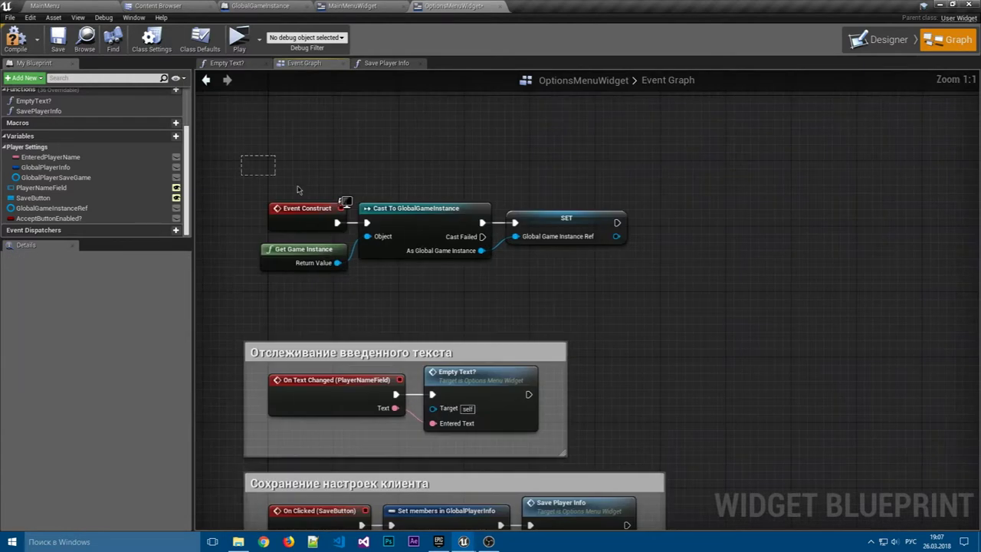
drag(241, 153, 693, 310)
key(c)
click(351, 6)
right_drag(376, 84, 367, 466)
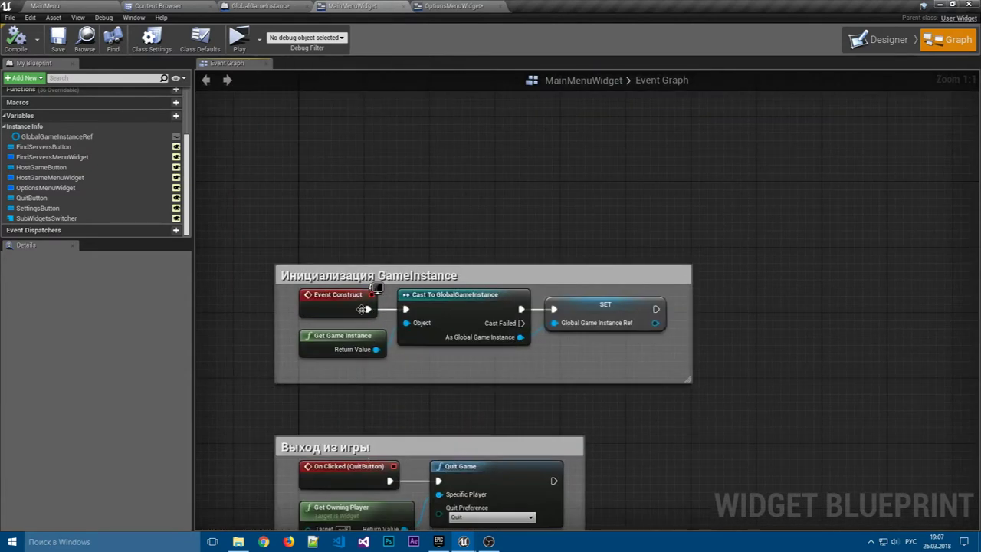
click(393, 278)
double_click(393, 277)
key(ctrl+a)
key(ctrl+c)
Title the construct comment 'Инициализация GameInstance' and frame all three comments.
click(498, 214)
click(453, 5)
double_click(278, 188)
key(ctrl+v)
click(773, 204)
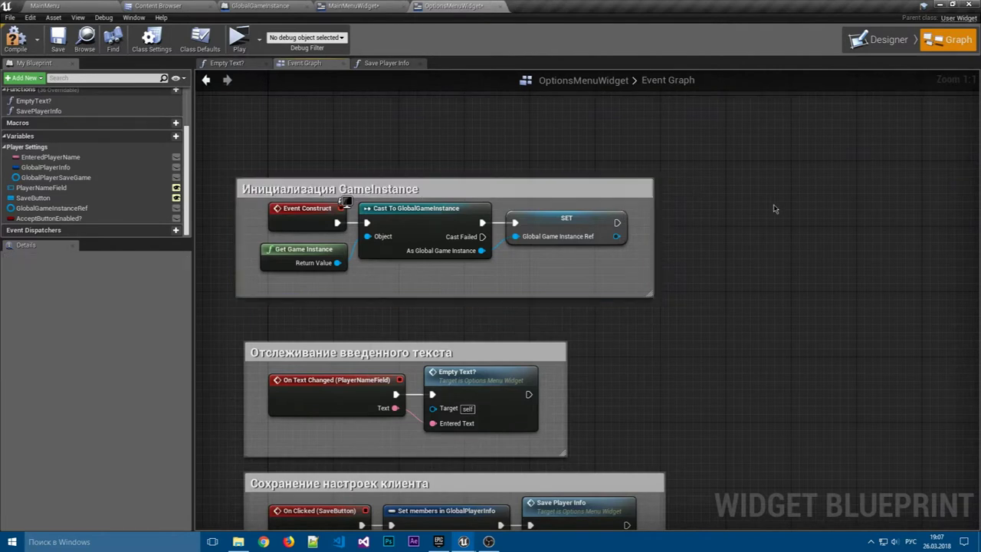
scroll(774, 204, down, 1)
scroll(773, 204, down, 1)
right_drag(586, 211, 512, 311)
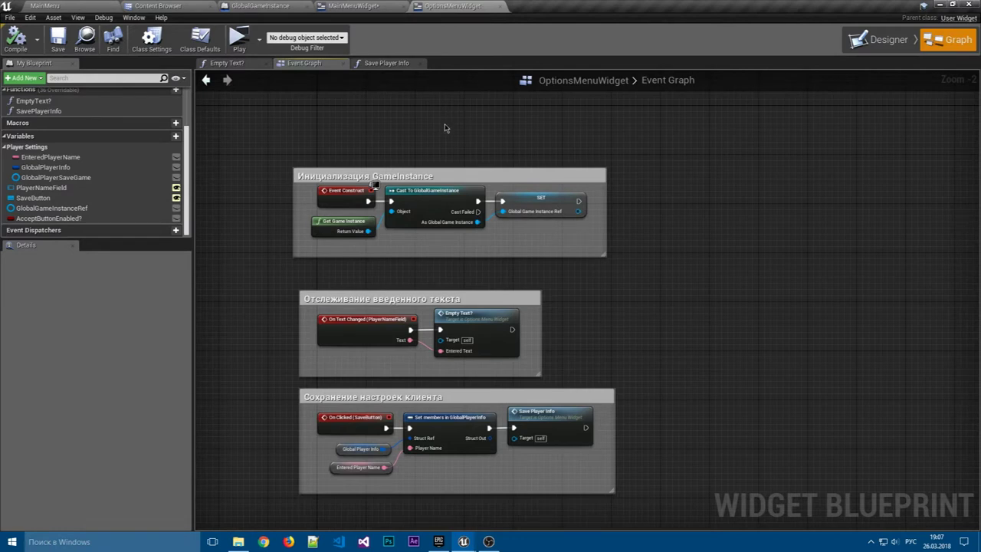
click(877, 39)
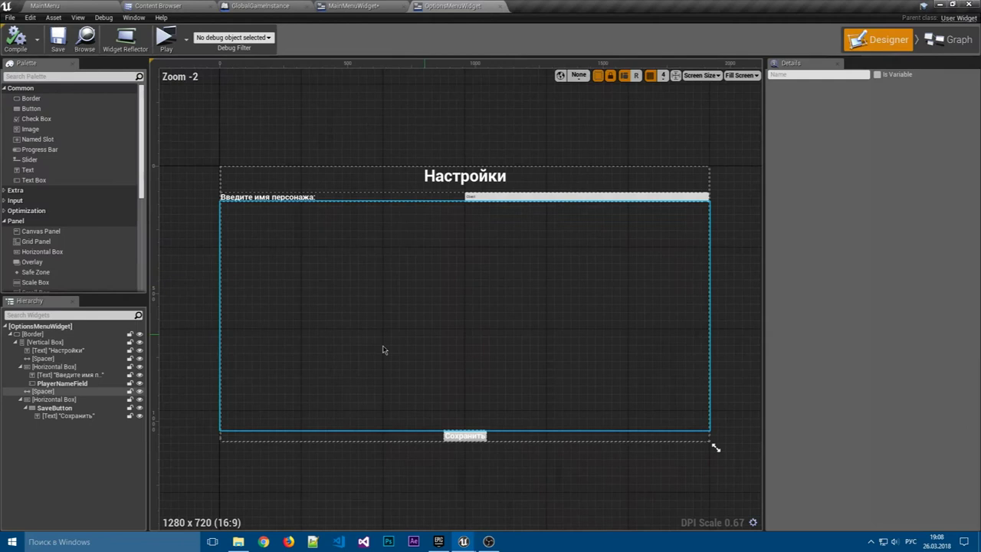
Duplicate SaveButton as BackButton and place it before SaveButton in the row.
click(69, 408)
key(ctrl+d)
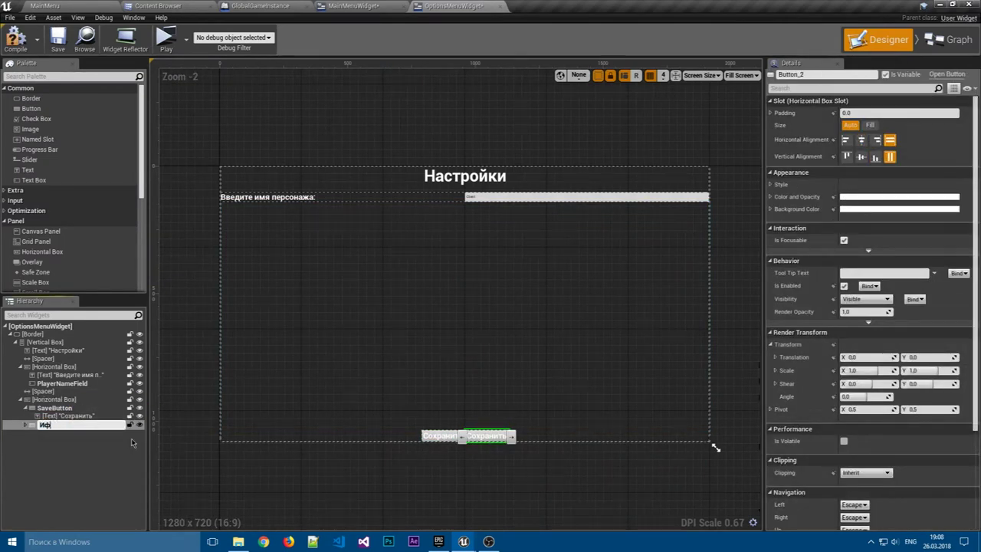
text(utton)
key(Return)
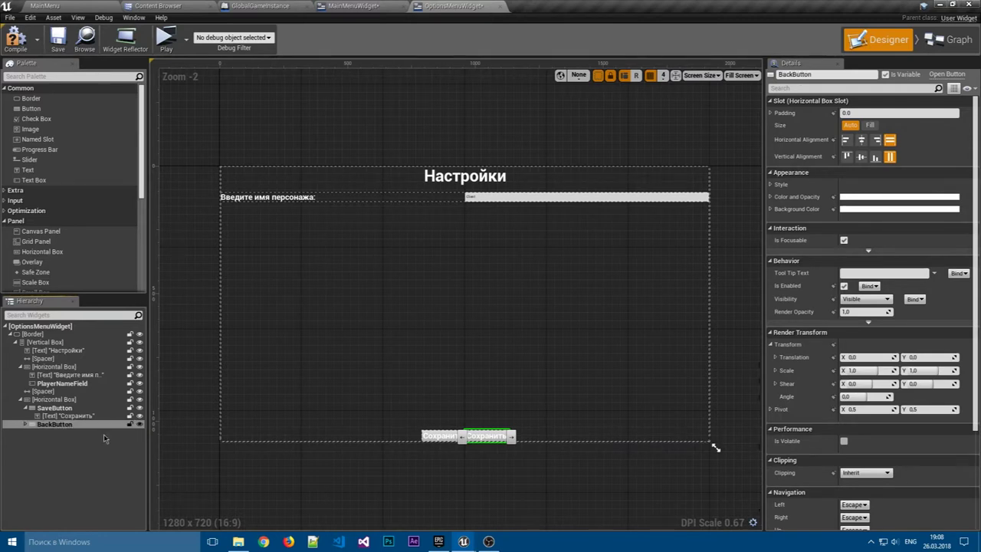
mouse_move(53, 416)
mouse_down()
mouse_move(51, 406)
mouse_move(49, 420)
mouse_up()
Add a Spacer between the buttons with width 25 and height 1.
click(50, 415)
click(50, 424)
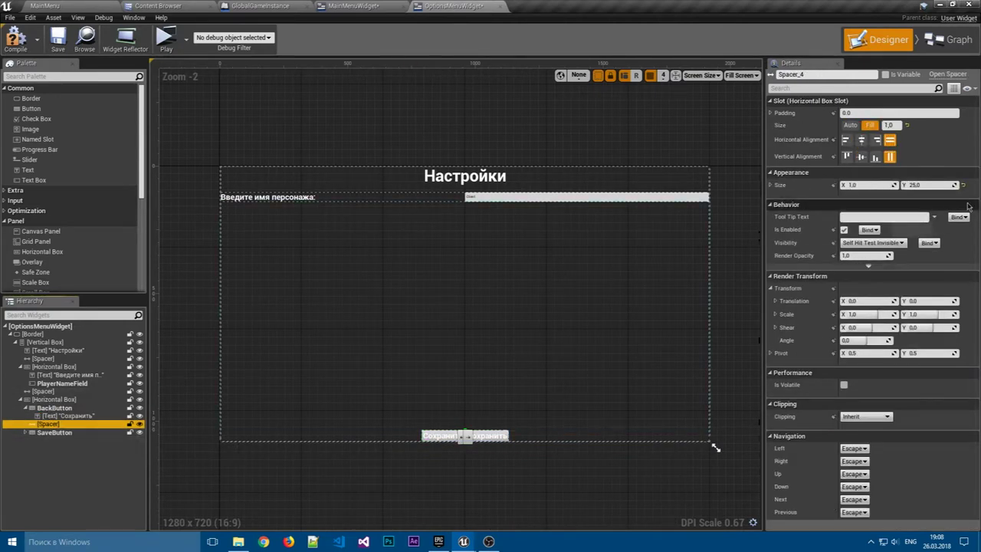
text(1)
key(shift+Tab)
key(Return)
Set the back button's label to Назад.
click(44, 342)
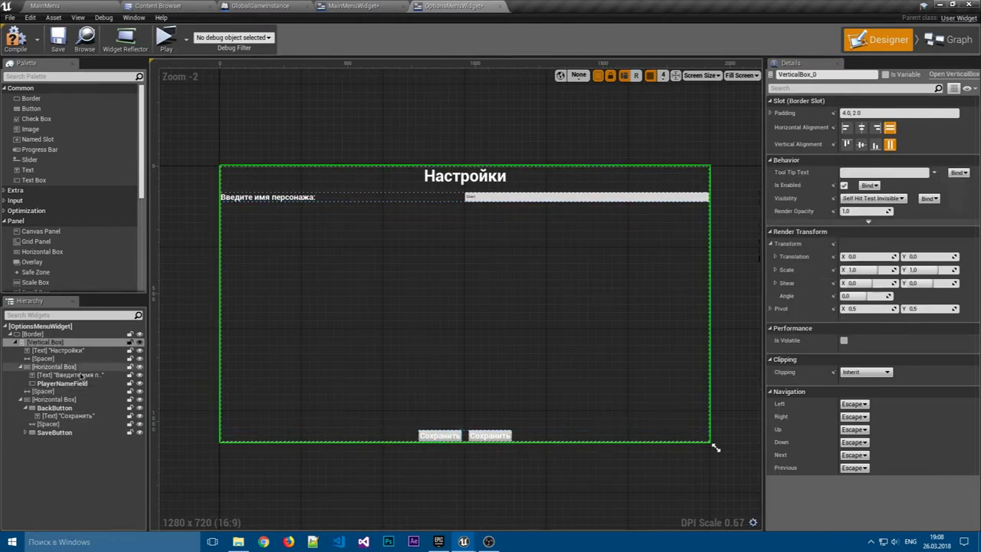
click(66, 415)
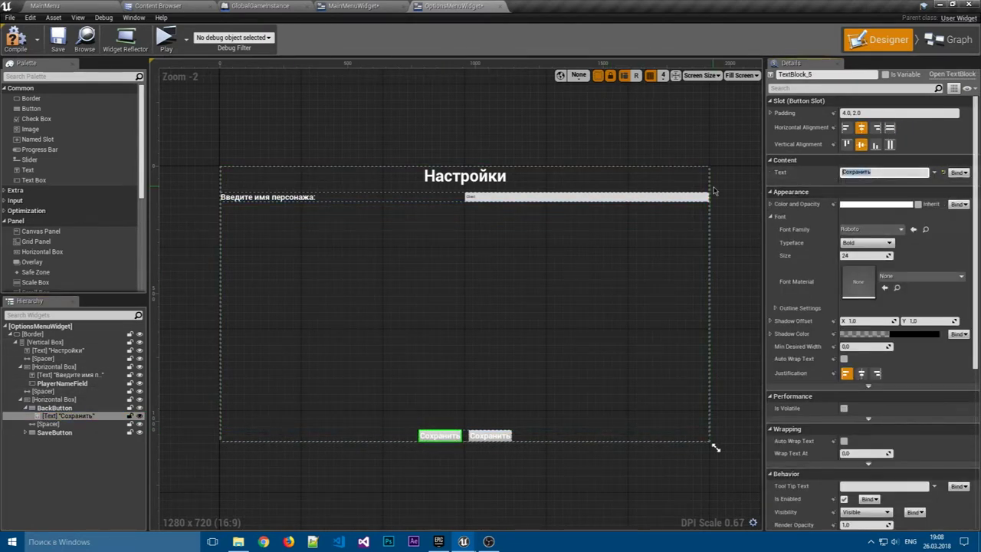
text(Назад)
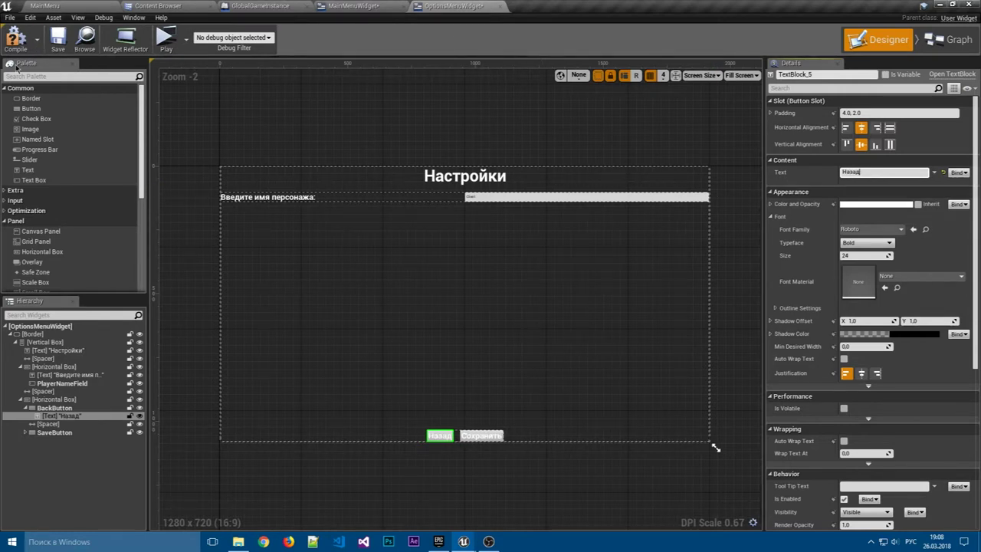
key(Return)
Create an On Clicked event for BackButton.
click(59, 410)
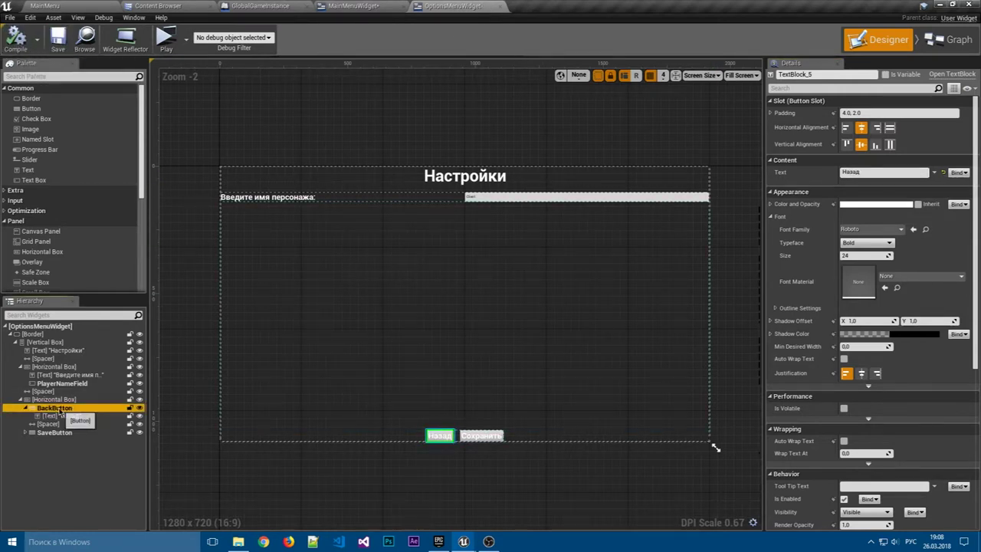
scroll(881, 345, down, 5)
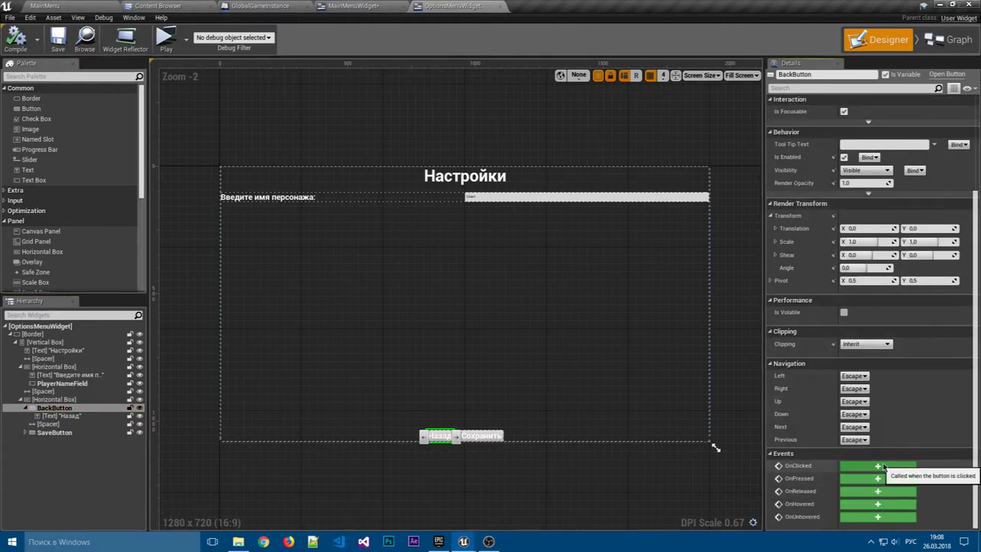
click(883, 465)
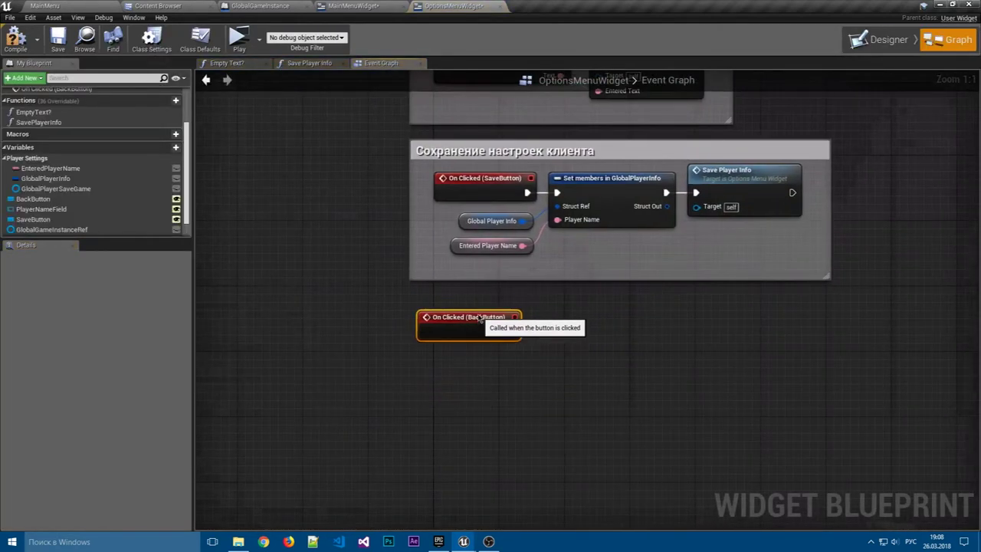
click(565, 313)
right_drag(565, 312, 464, 328)
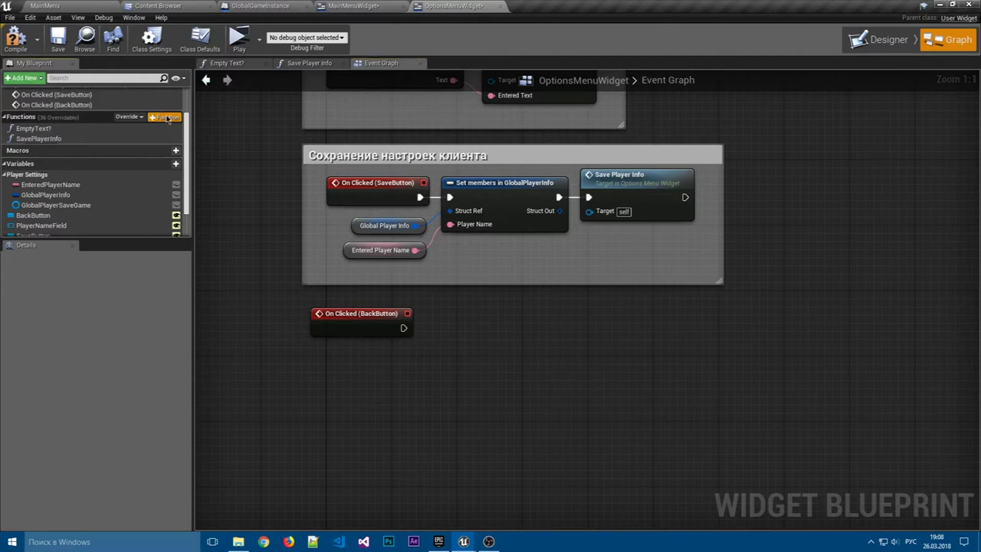
Create a CloseWidget function that starts with Remove from Parent.
click(166, 117)
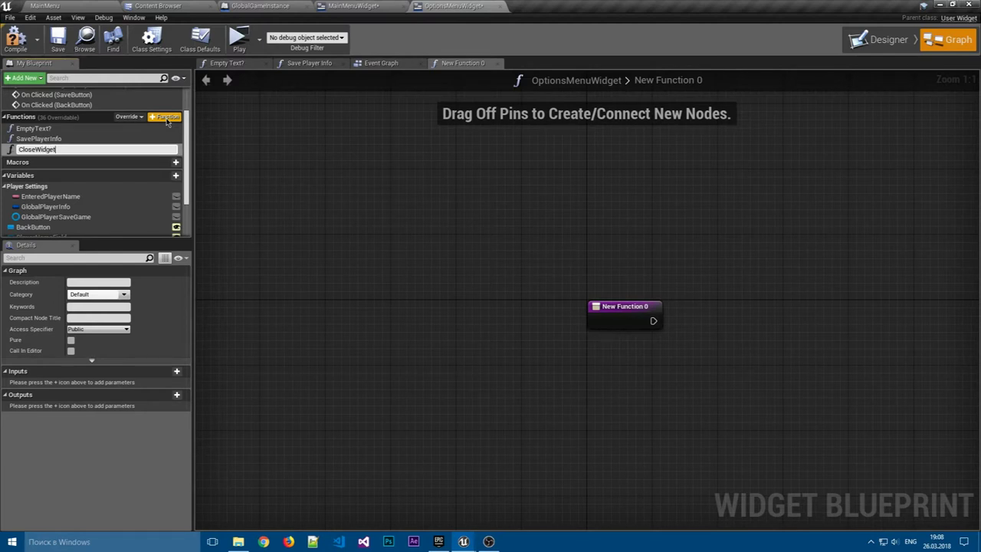
key(Return)
right_drag(643, 249, 390, 207)
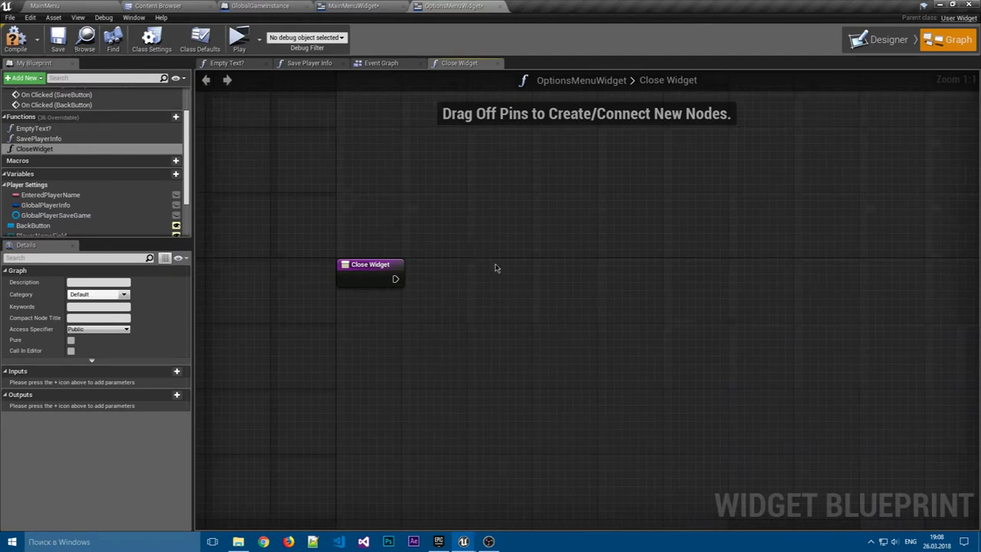
right_click(495, 267)
text(remov)
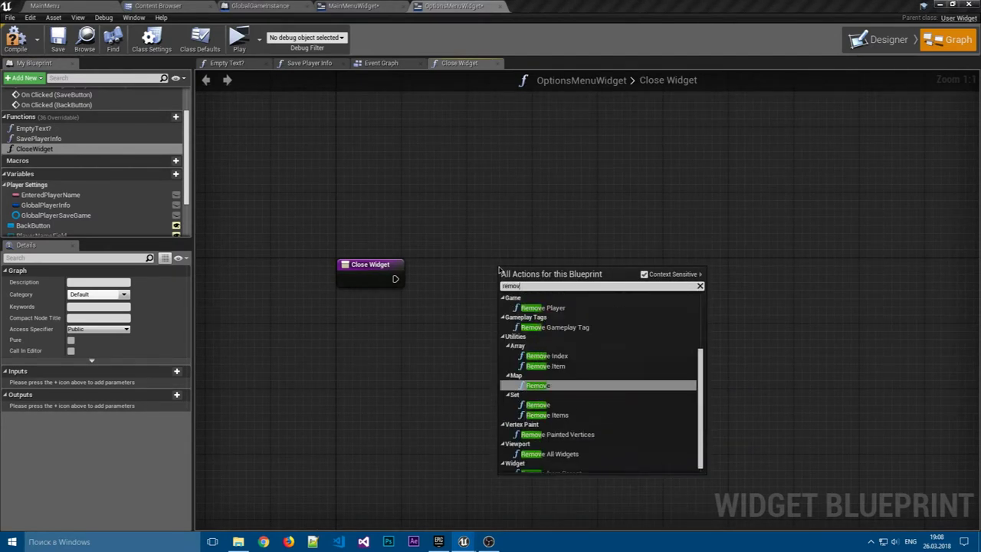
text( from)
key(Return)
drag(536, 270, 463, 253)
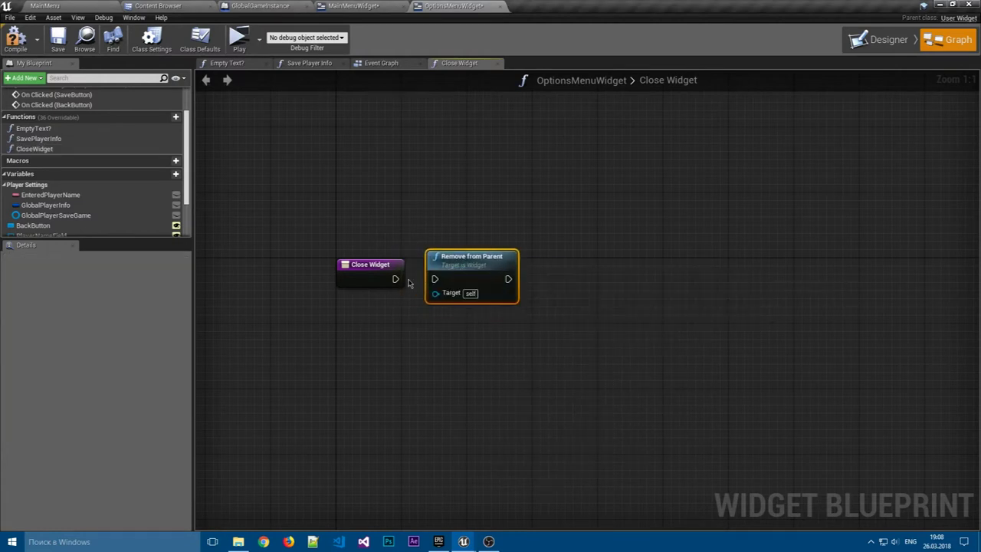
click(574, 265)
right_drag(590, 270, 544, 247)
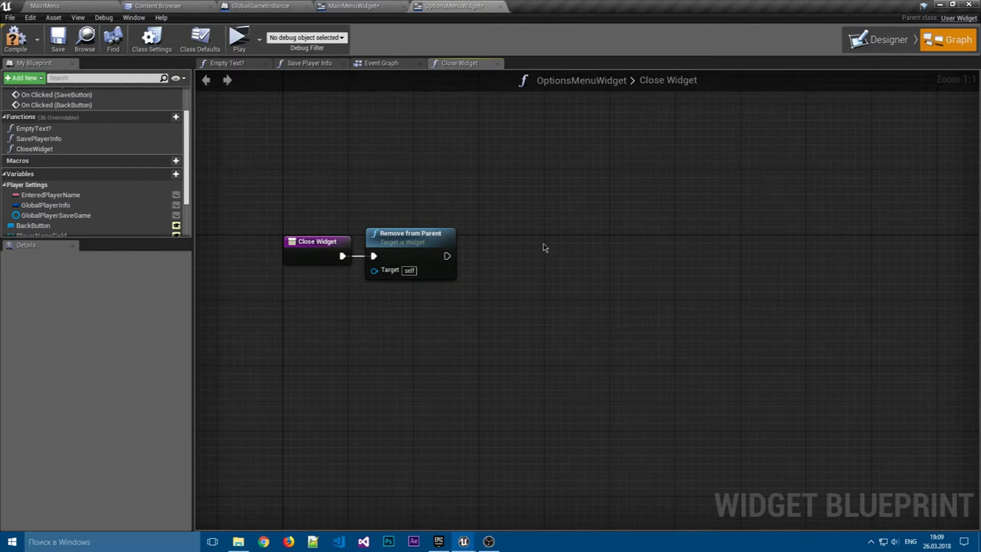
Chain Global Game Instance Ref's Show: Main Menu after Remove from Parent and compile.
scroll(92, 199, down, 2)
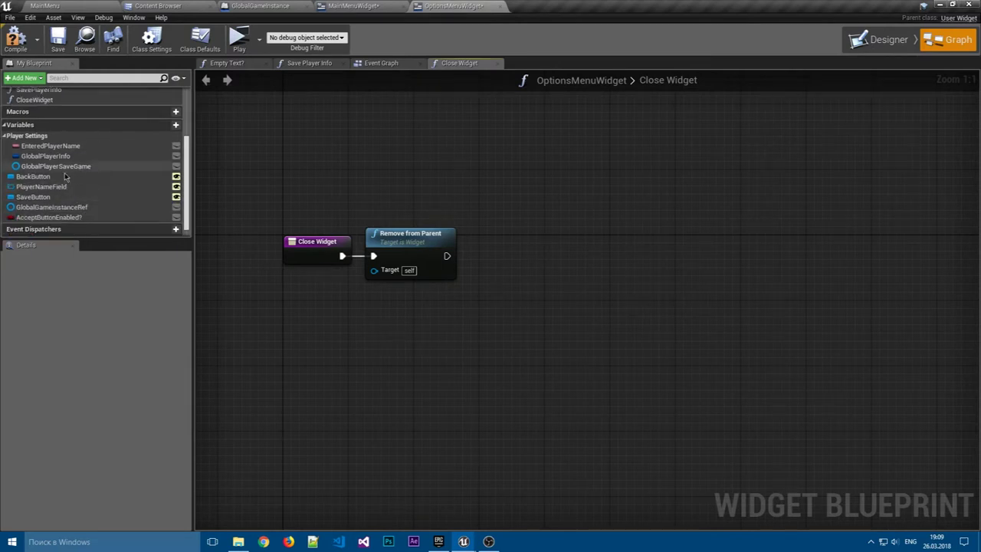
drag(52, 207, 367, 299)
click(398, 312)
drag(451, 301, 518, 255)
text(showl)
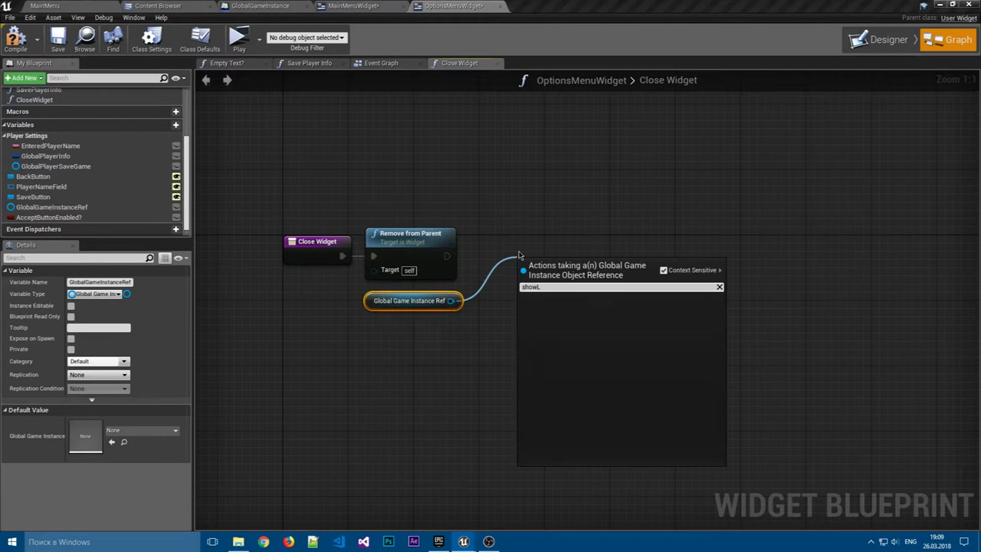
key(Return)
drag(537, 264, 504, 233)
drag(447, 256, 497, 256)
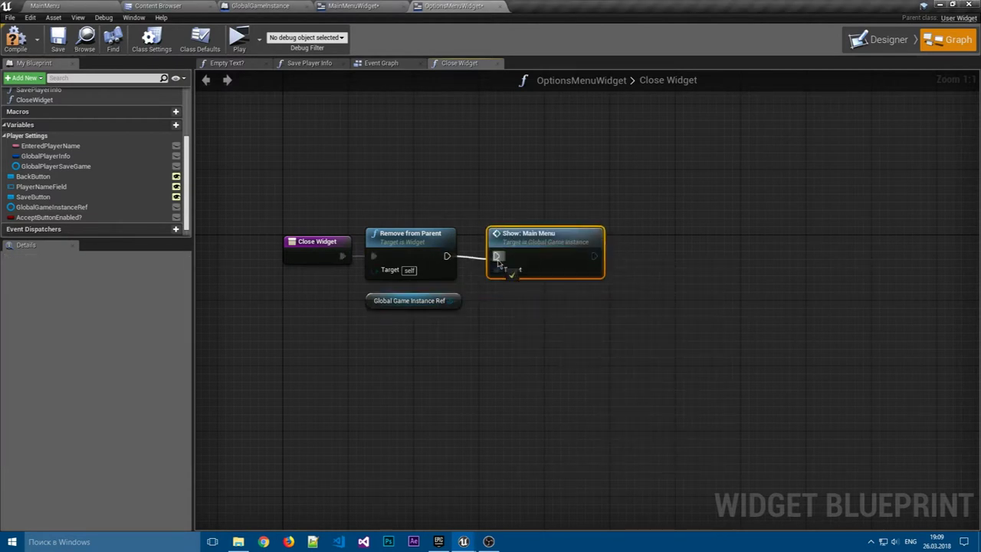
click(16, 38)
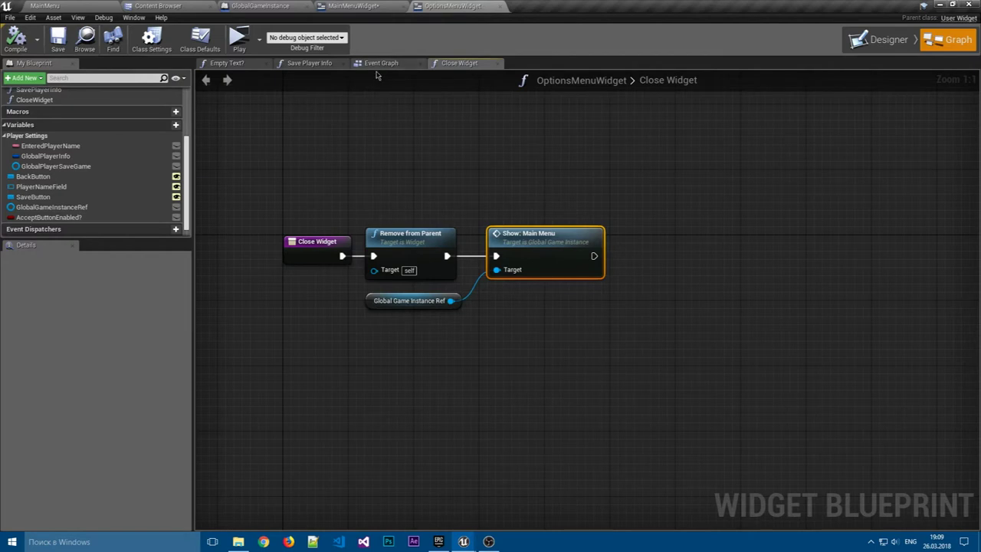
Call Close Widget from BackButton's On Clicked event and compile.
click(381, 63)
scroll(119, 209, up, 2)
mouse_move(34, 133)
mouse_down()
mouse_move(458, 361)
mouse_move(458, 330)
mouse_up()
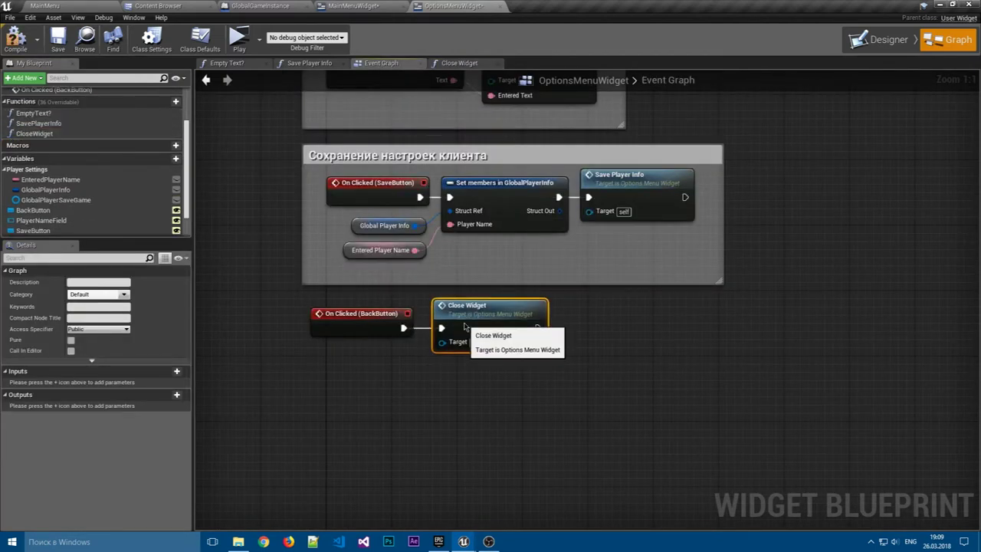
click(55, 52)
Play-test the game, confirm Назад closes the settings panel, then stop.
click(238, 38)
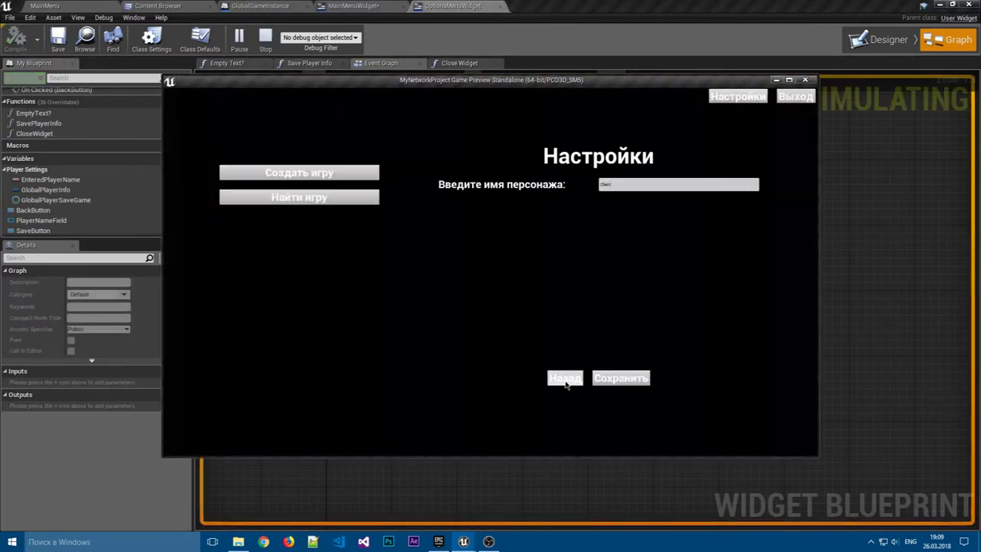
click(565, 380)
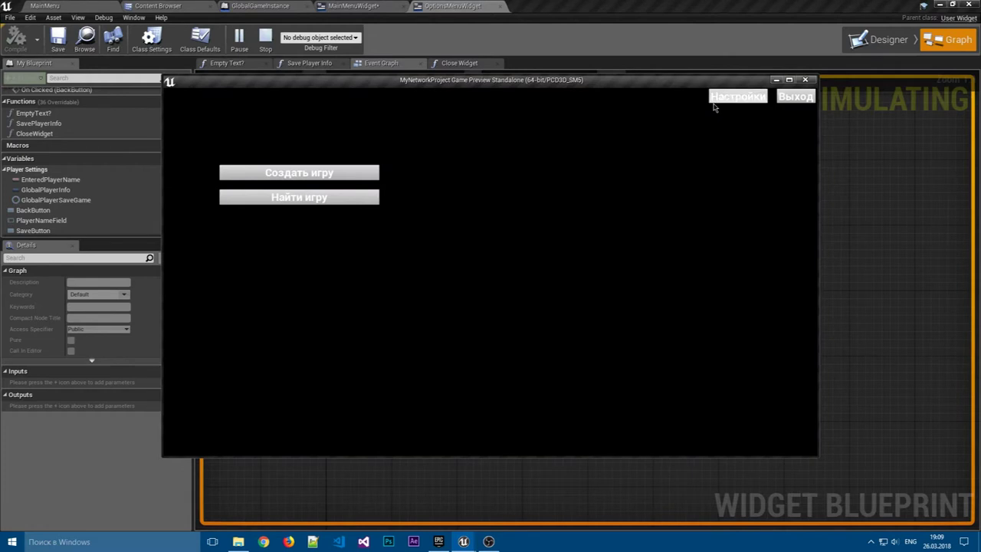
click(812, 92)
Delete the Close Widget call from the Event Graph.
click(475, 306)
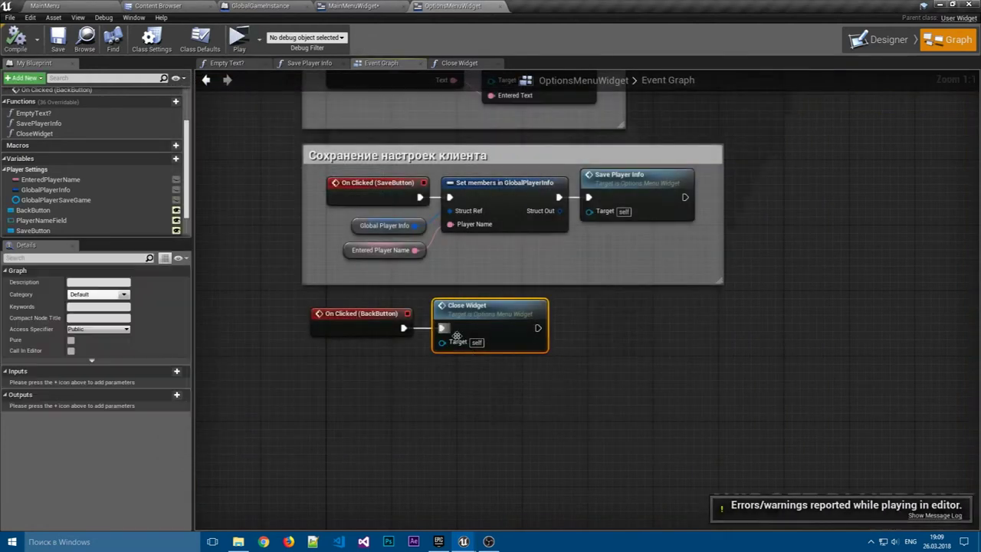
key(Delete)
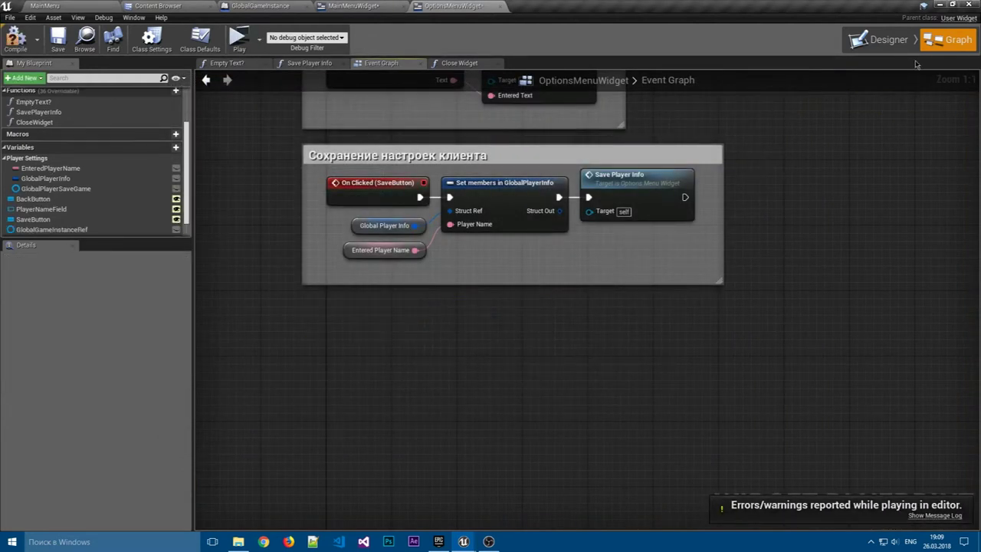
click(880, 39)
Delete the back button and the leftover spacer beside the save button.
key(Delete)
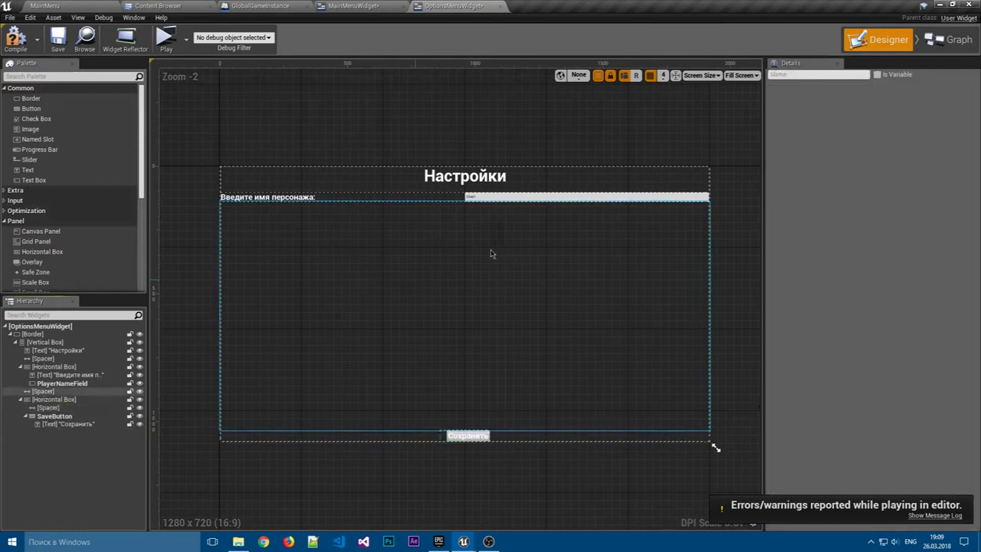
click(48, 408)
key(Delete)
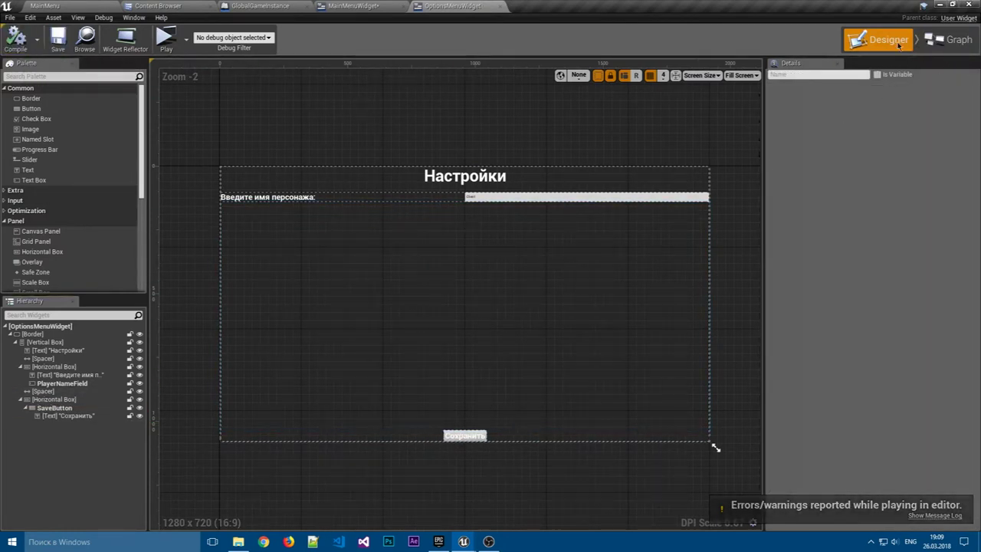
Delete the CloseWidget function from the widget blueprint.
click(950, 39)
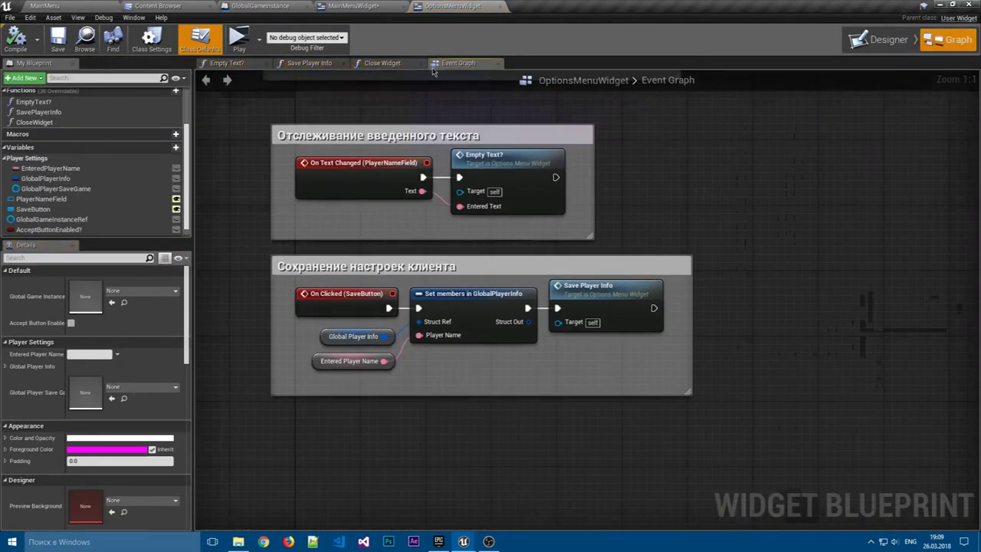
click(101, 121)
key(Delete)
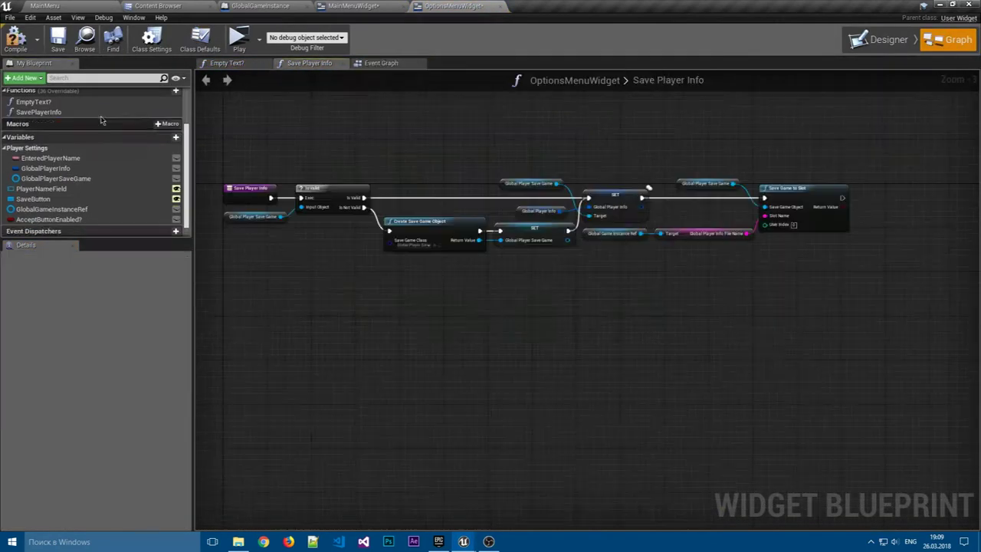
click(10, 17)
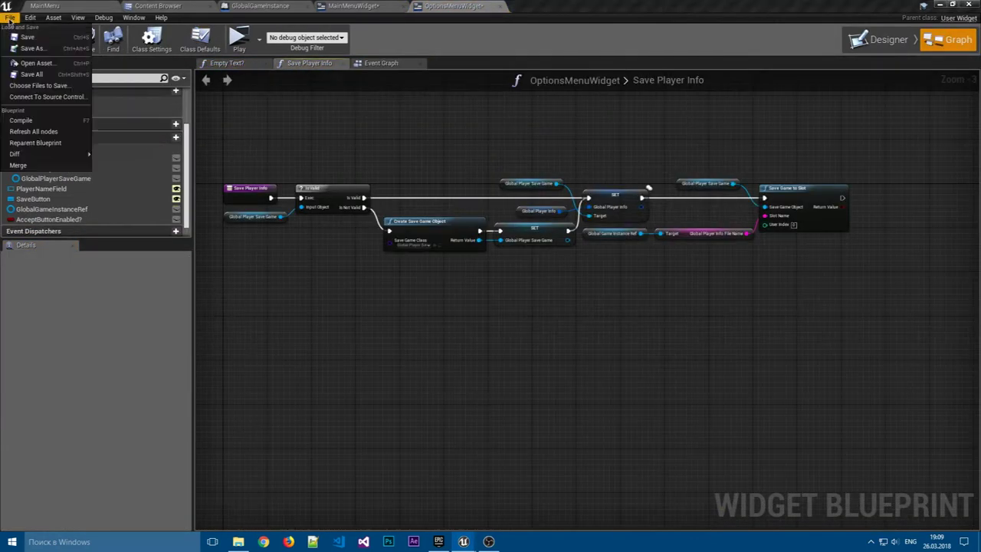
click(387, 58)
Play-test the game, open the Настройки settings menu, then close the preview window.
click(235, 42)
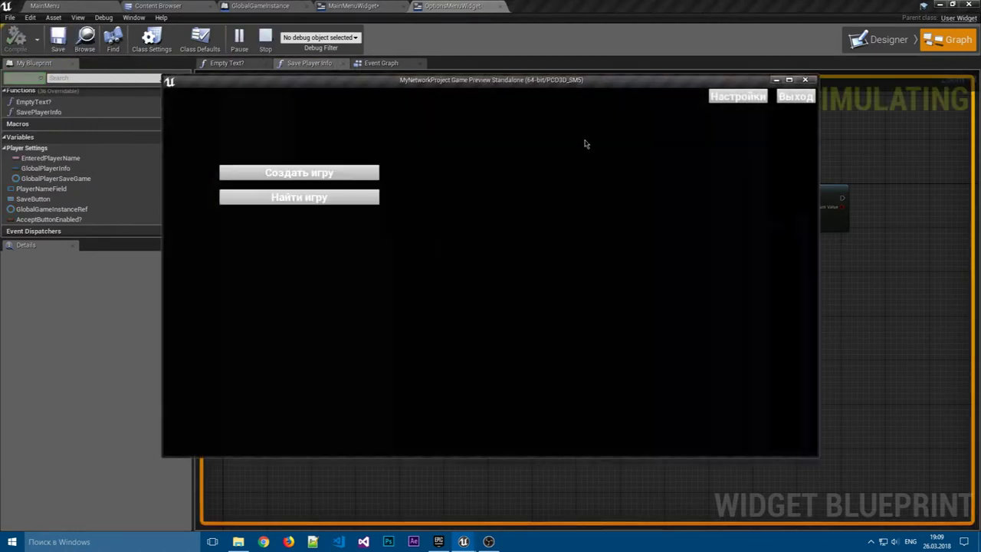
click(733, 98)
click(804, 79)
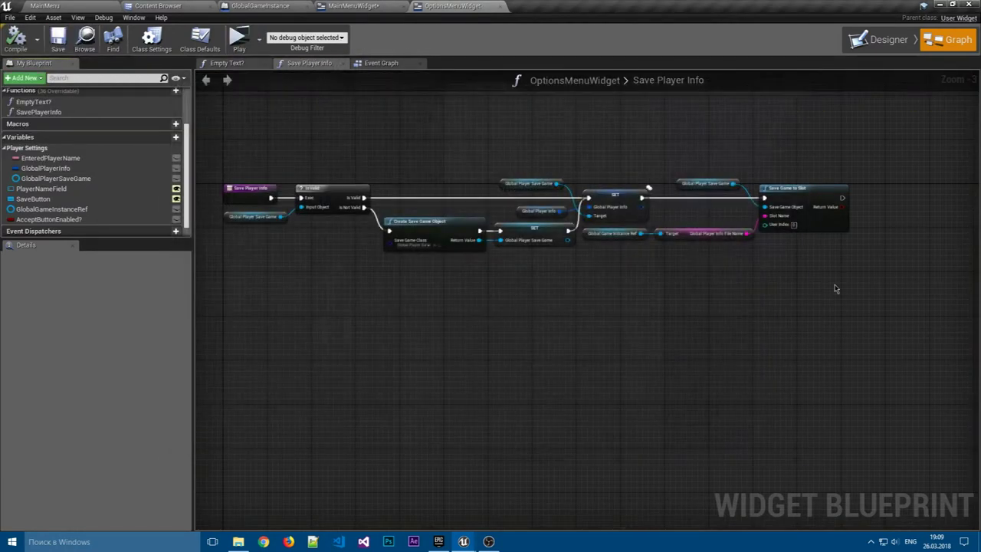
Bring the Отслеживание введенного текста comment group into view in the Event Graph.
scroll(590, 289, up, 2)
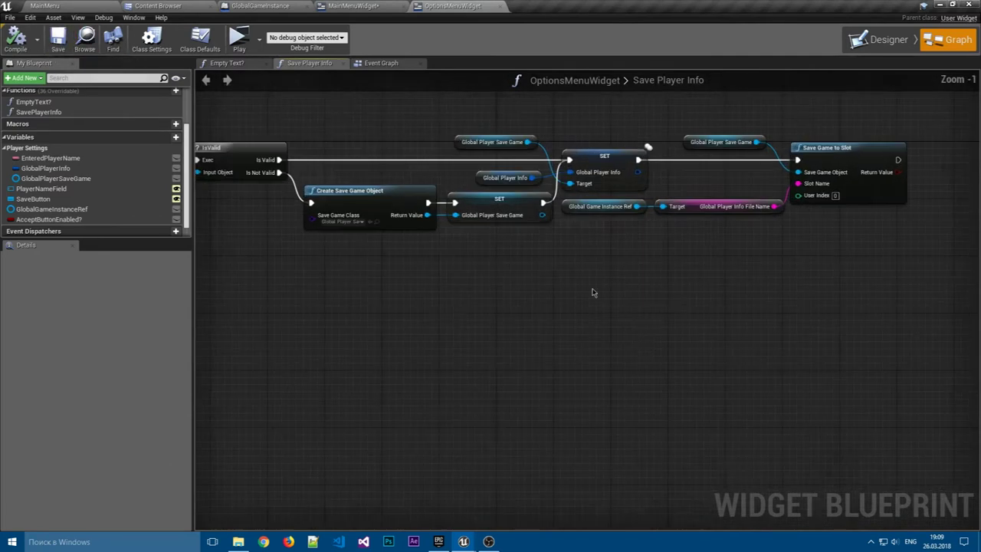
click(381, 63)
scroll(764, 293, up, 2)
mouse_move(763, 293)
right_down()
mouse_move(735, 324)
mouse_move(662, 314)
right_up()
click(517, 338)
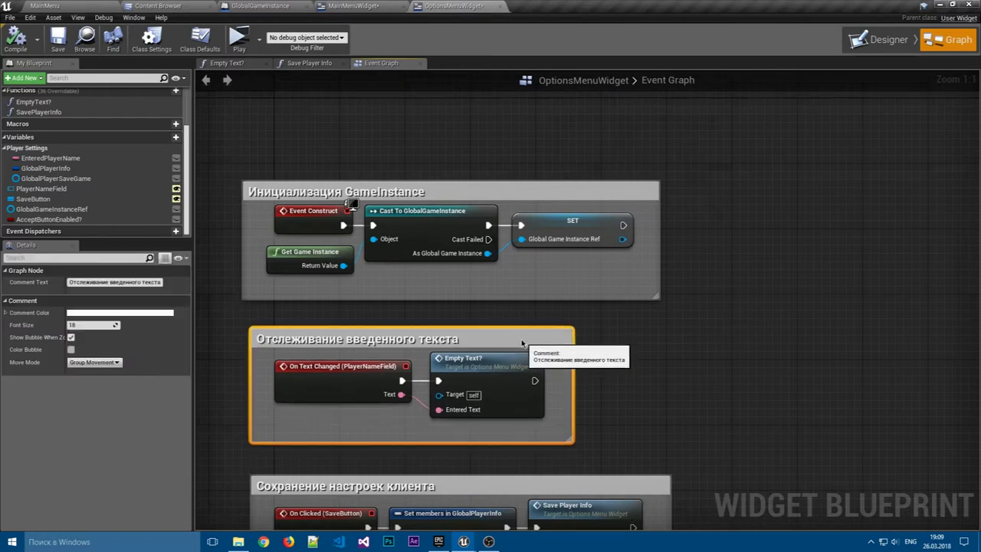
right_drag(517, 338, 530, 270)
Nudge the Сохранение настроек клиента group and adjust the GameInstance comment box.
click(625, 387)
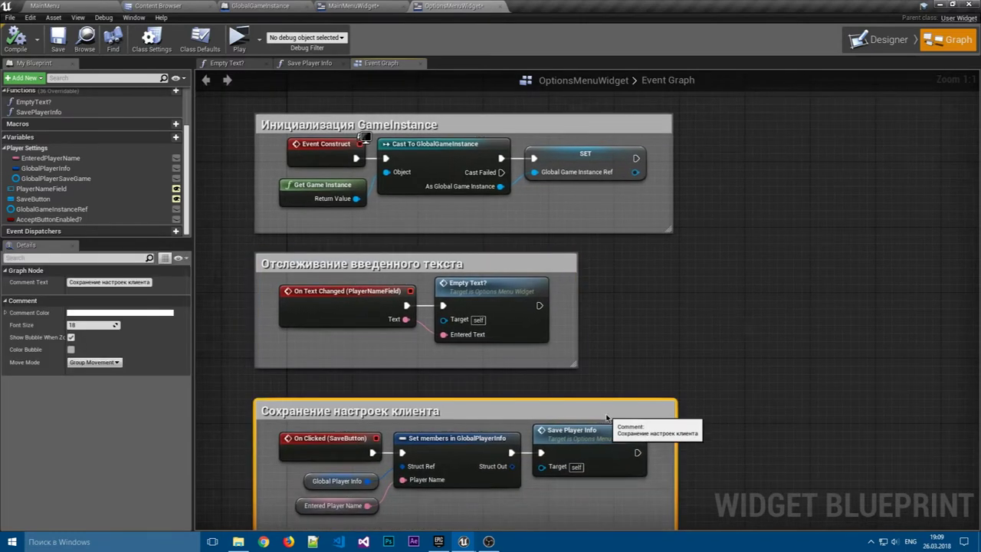
drag(629, 413, 621, 395)
click(690, 353)
right_drag(705, 342, 710, 304)
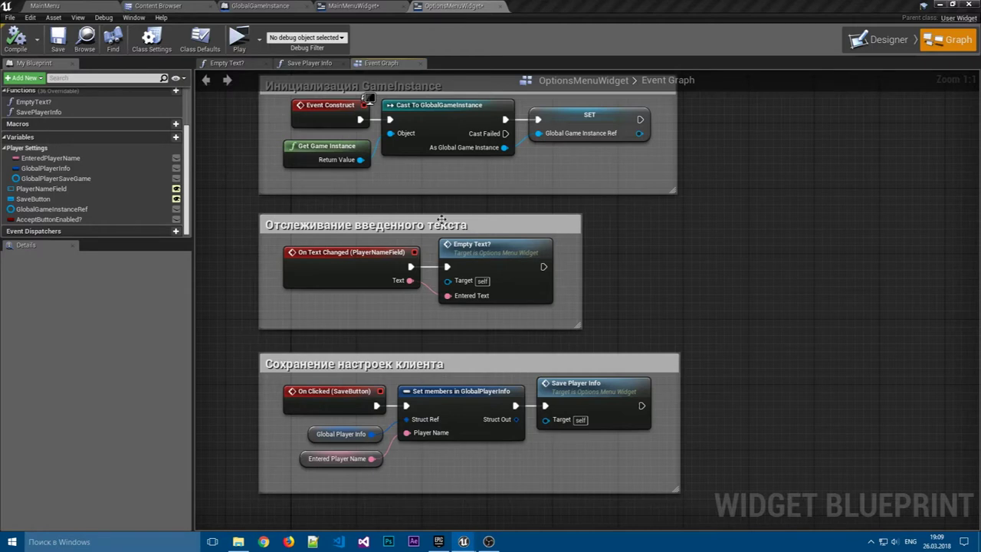
right_drag(764, 285, 542, 242)
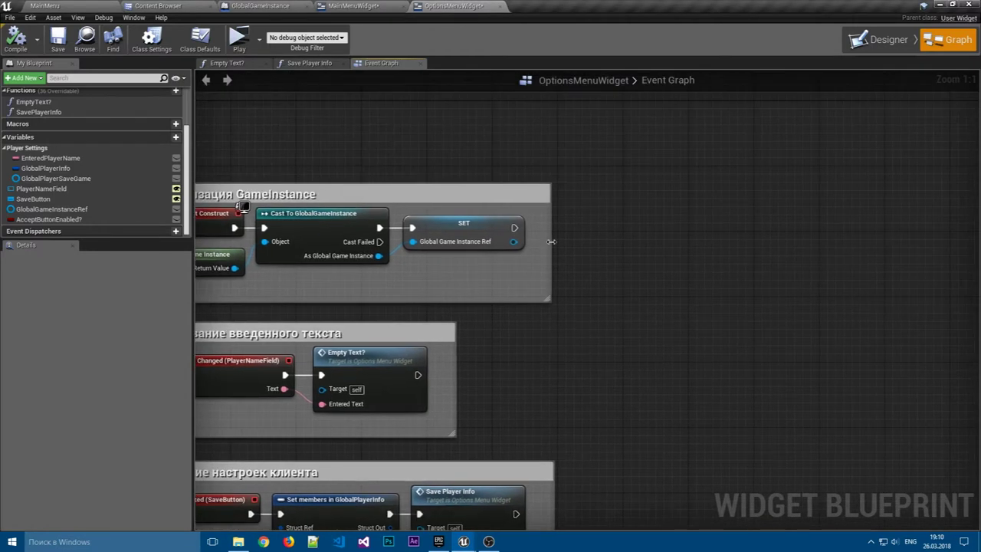
drag(551, 242, 562, 252)
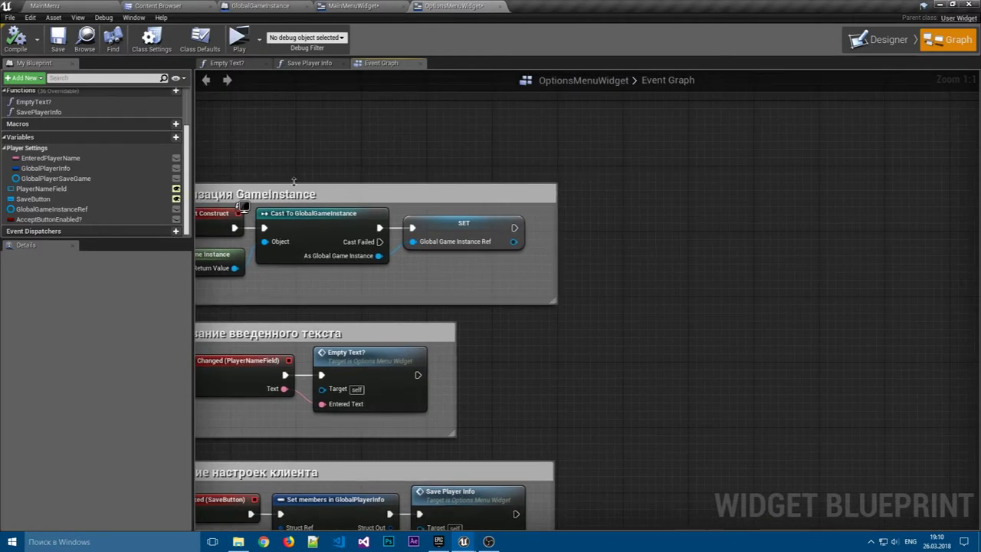
scroll(174, 168, up, 1)
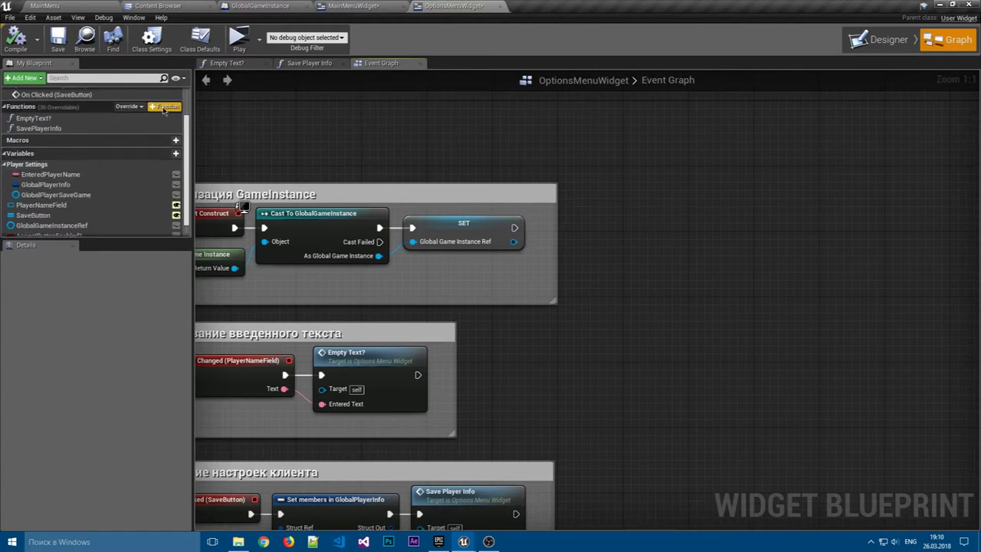
Create a new function named LoadPlayerInfo.
click(164, 107)
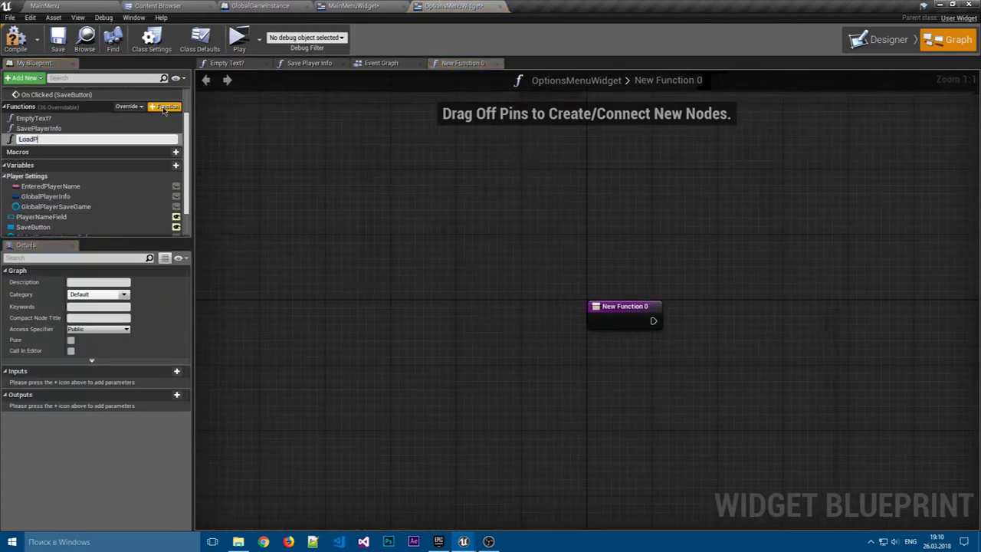
text(LoadPlayerInf)
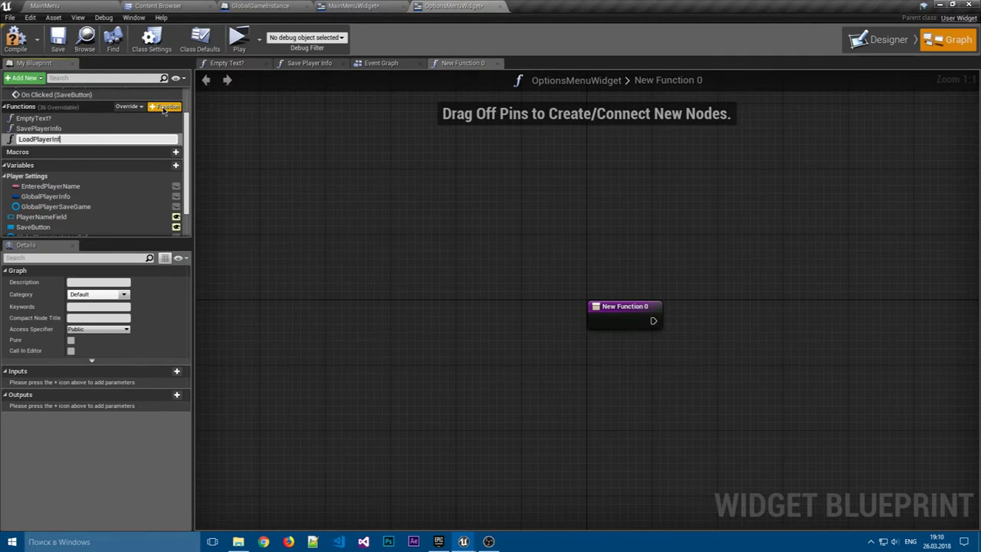
text(o)
key(Return)
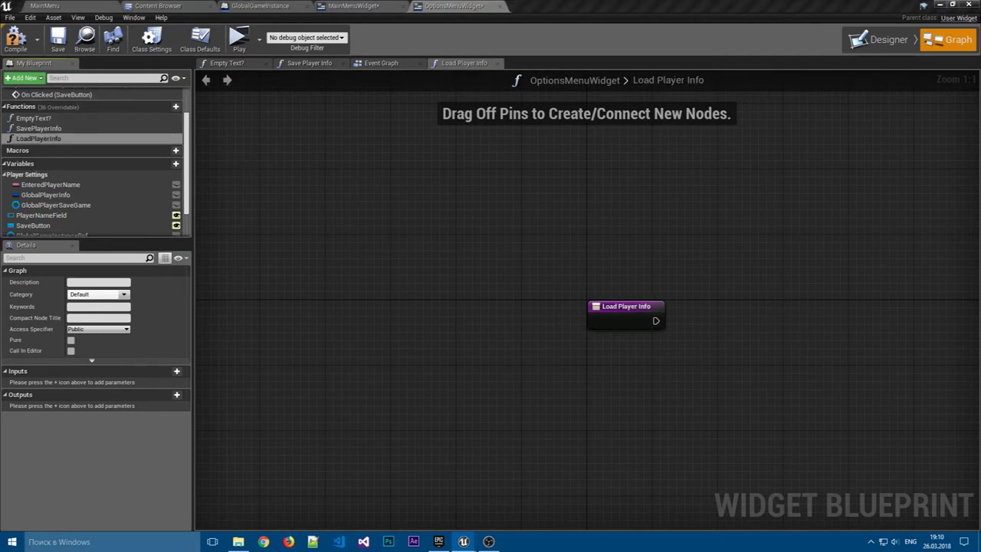
right_click(281, 220)
right_drag(538, 289, 411, 240)
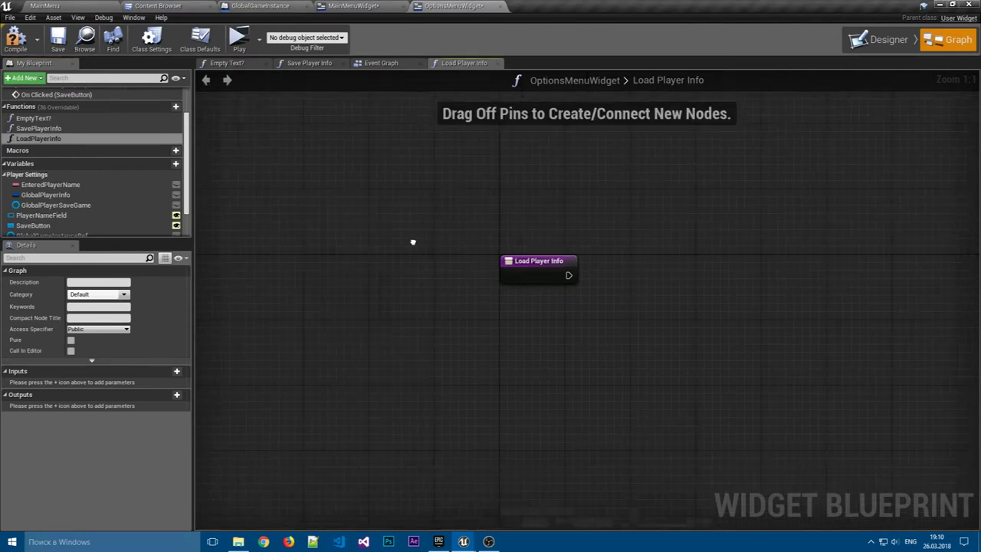
Place a Global Game Instance Ref getter and get its Global Player Info File Name.
right_click(460, 298)
text(get)
key(Escape)
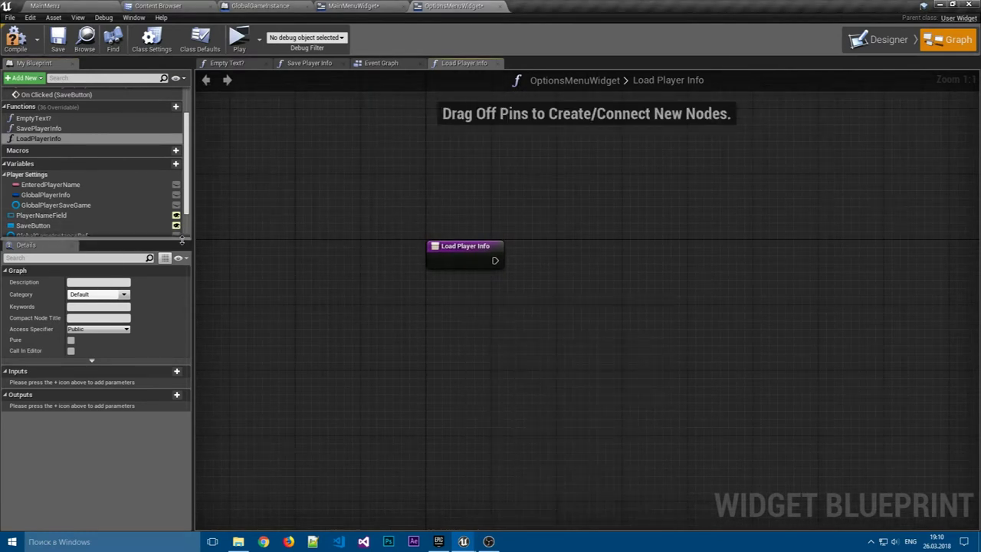
scroll(61, 172, down, 2)
ctrl+drag(60, 172, 422, 294)
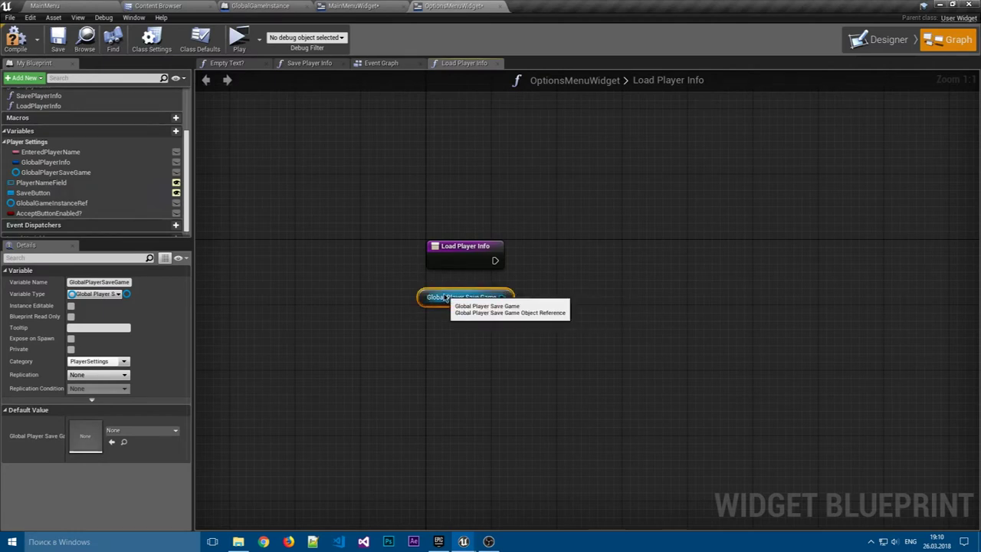
key(Delete)
scroll(104, 205, down, 1)
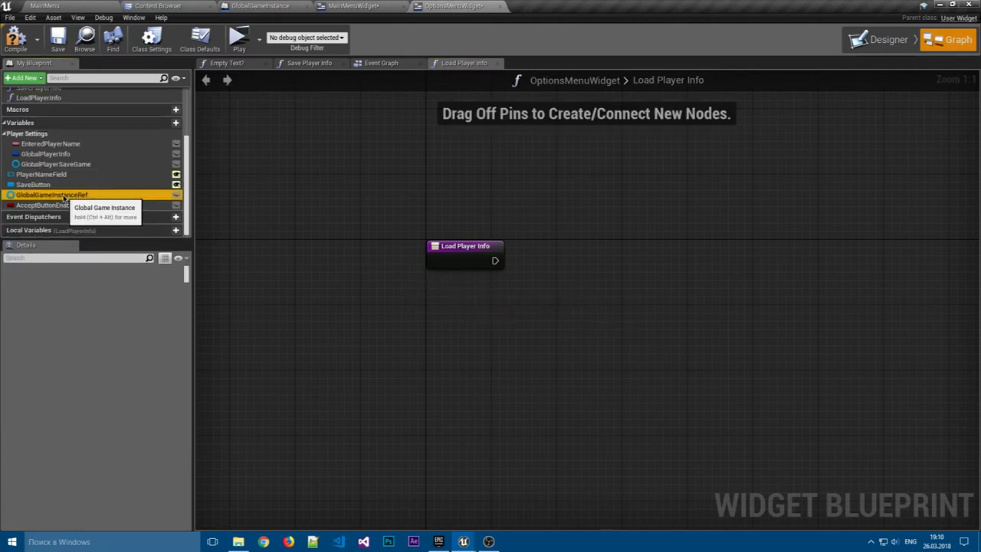
drag(104, 203, 442, 300)
right_drag(541, 269, 390, 278)
mouse_move(372, 305)
mouse_down()
mouse_move(334, 293)
mouse_move(397, 279)
mouse_move(381, 296)
mouse_up()
text(get)
click(468, 431)
Add Load Game from Slot, fed by the file name and run from the function entry.
right_drag(483, 258, 420, 257)
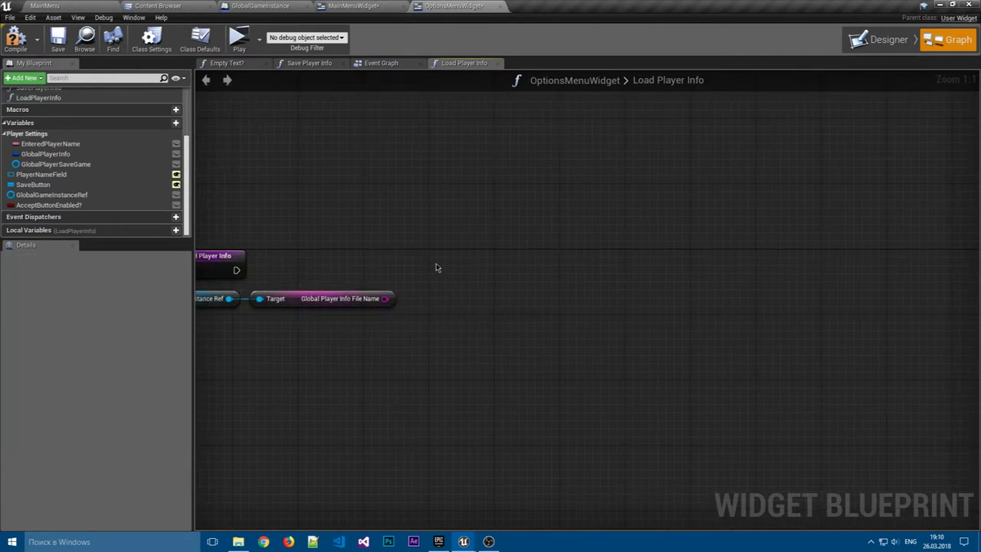
right_click(437, 268)
text(load)
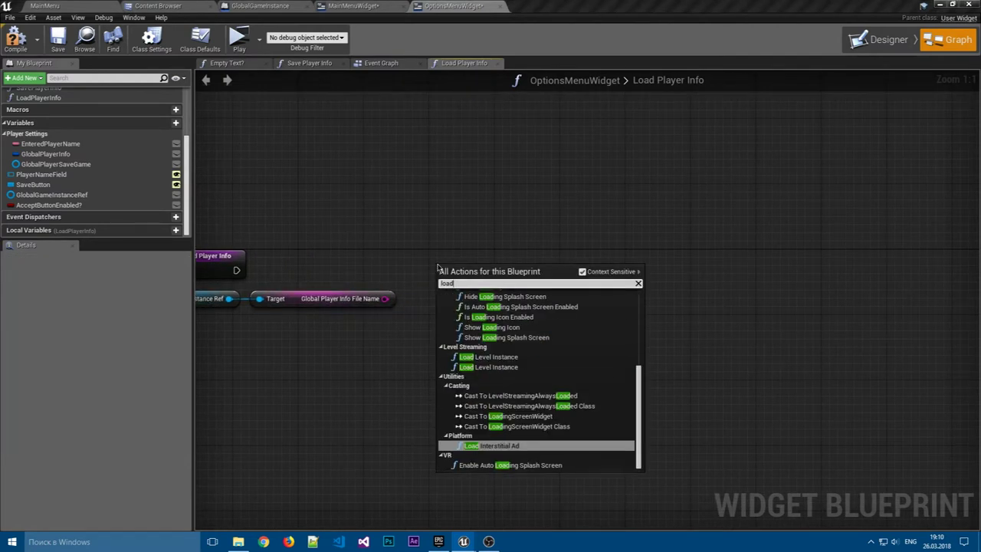
text( ga)
key(Return)
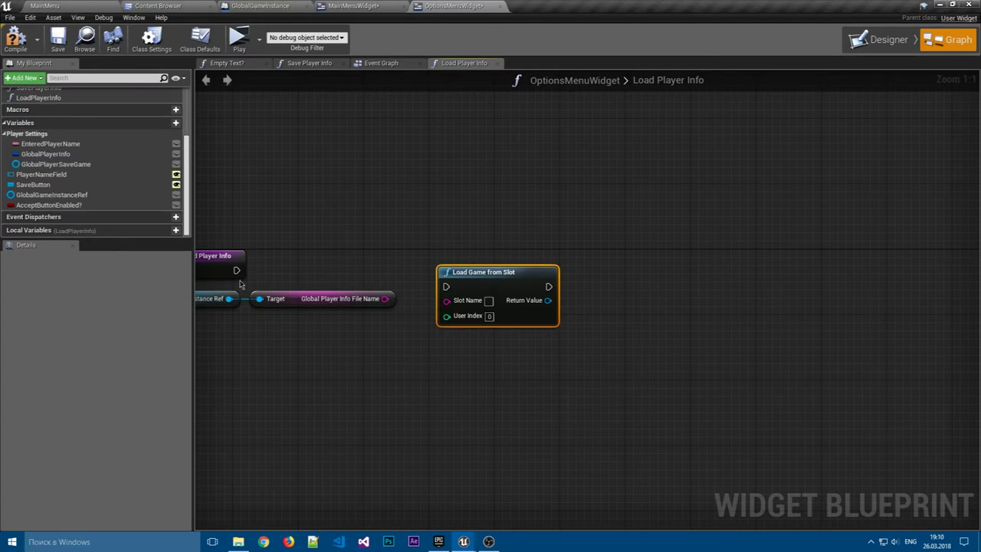
drag(384, 299, 447, 305)
mouse_move(236, 270)
mouse_down()
mouse_move(447, 286)
mouse_move(449, 263)
mouse_up()
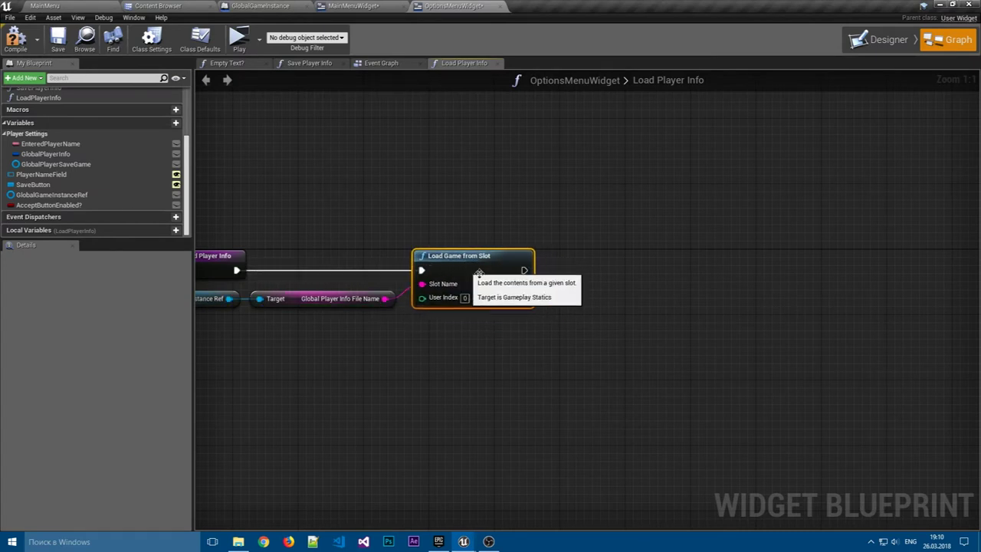
right_drag(558, 289, 668, 286)
click(306, 296)
ctrl+click(414, 295)
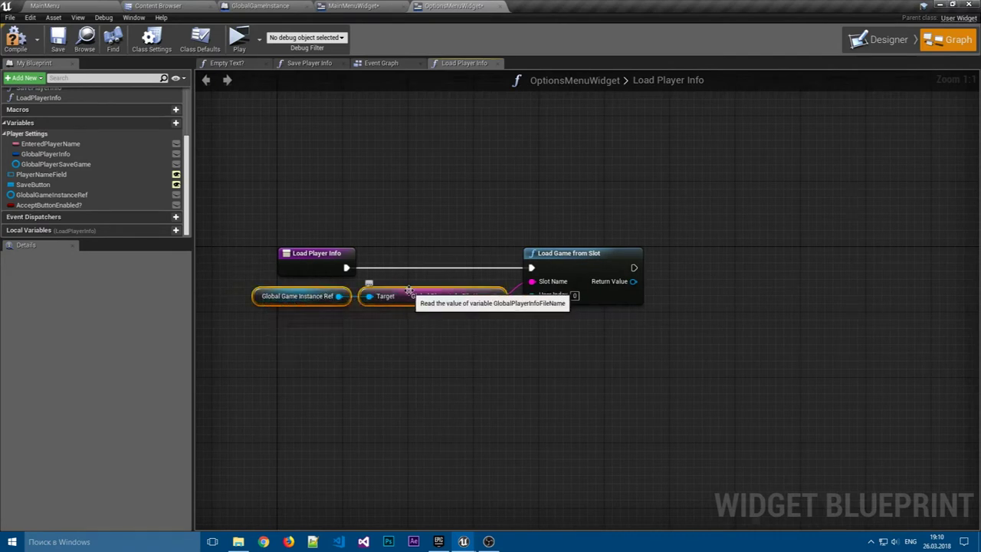
drag(413, 295, 439, 295)
drag(600, 259, 625, 261)
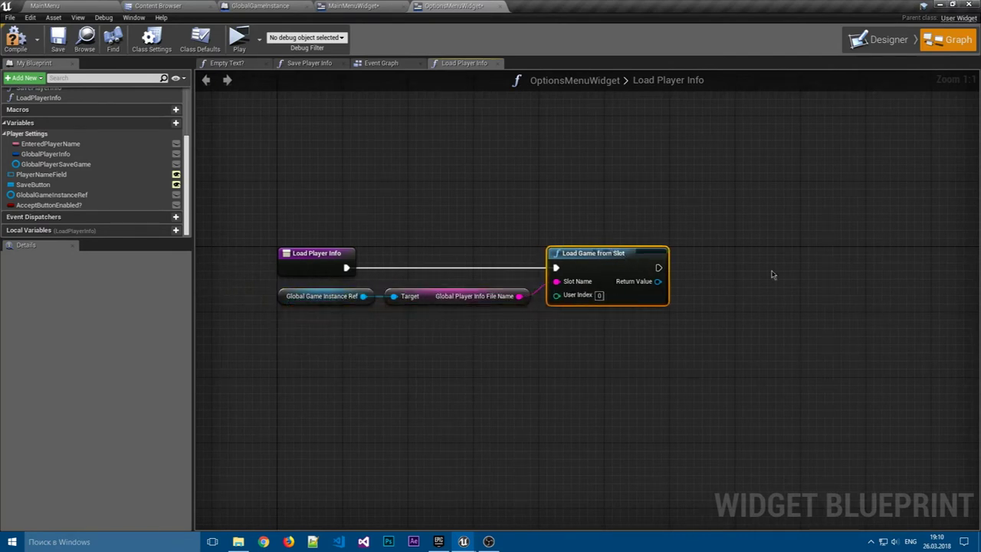
right_drag(768, 332, 530, 324)
Cast the loaded save game to GlobalPlayerSaveGame.
drag(419, 272, 499, 260)
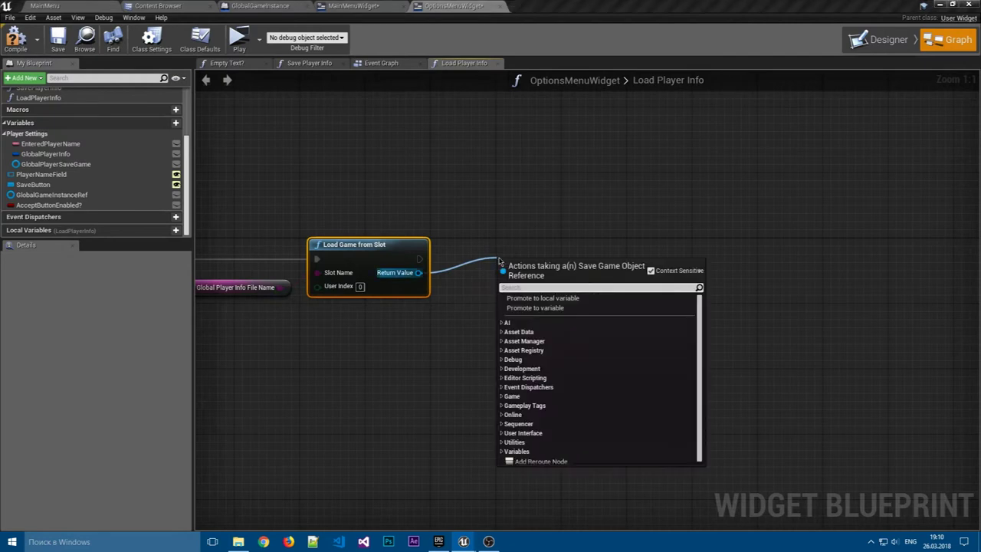
text(cast)
key(Return)
drag(558, 250, 510, 244)
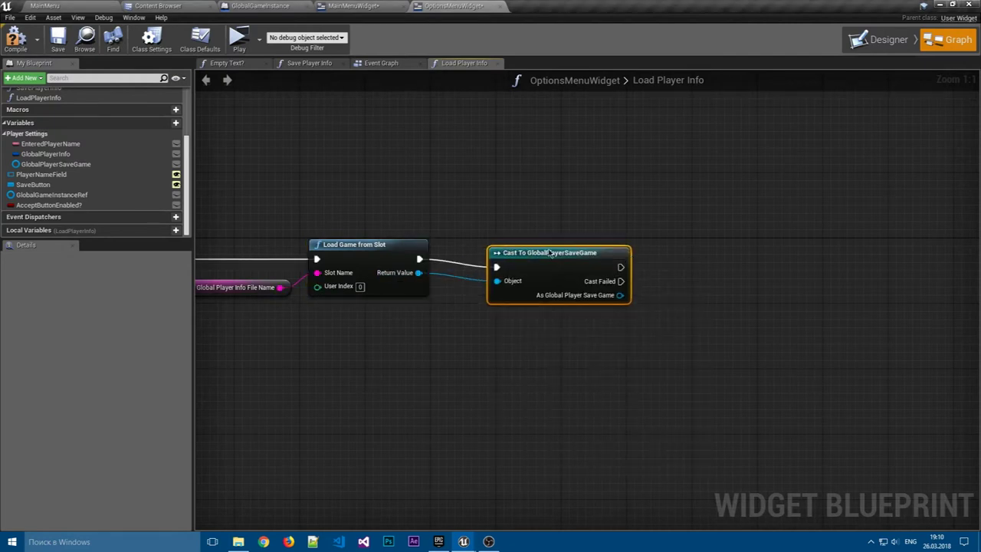
click(653, 255)
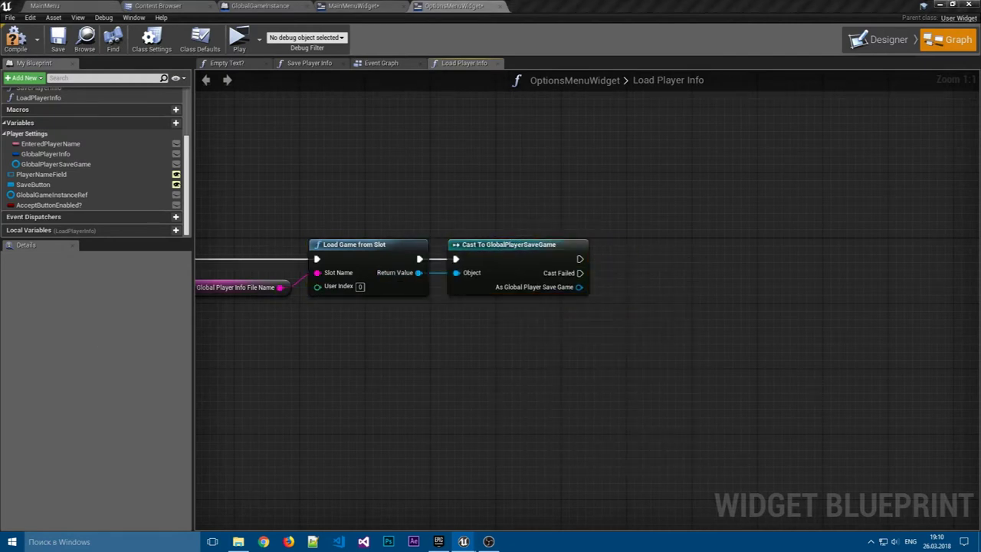
Set GlobalPlayerInfo from the cast save's Global Player Info after a successful cast.
right_drag(626, 282, 544, 288)
drag(496, 293, 547, 308)
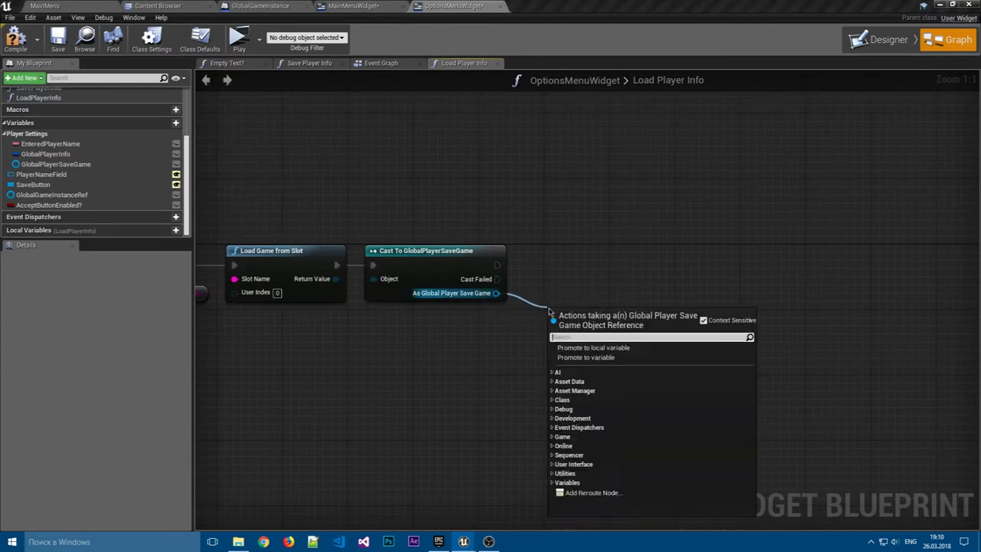
text(get)
click(613, 509)
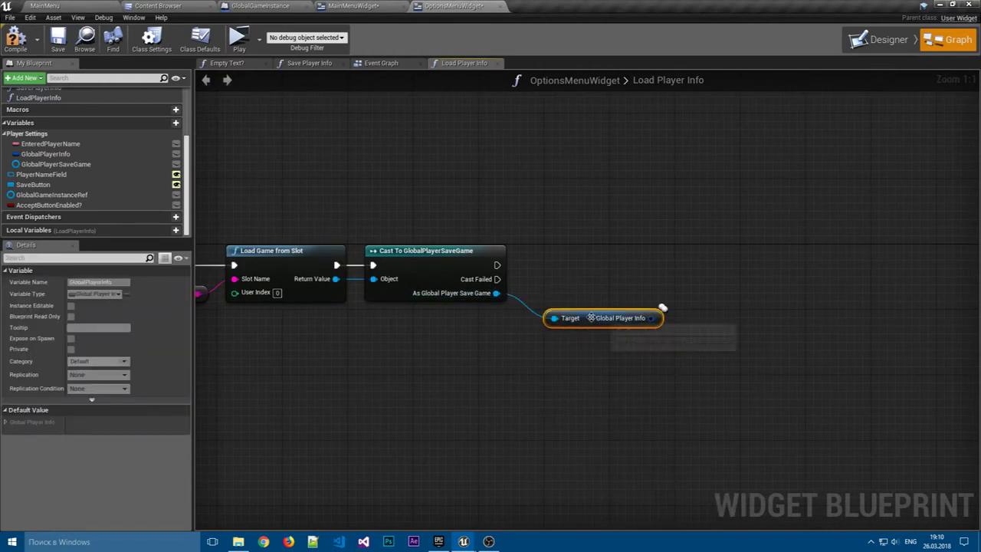
right_drag(778, 290, 560, 290)
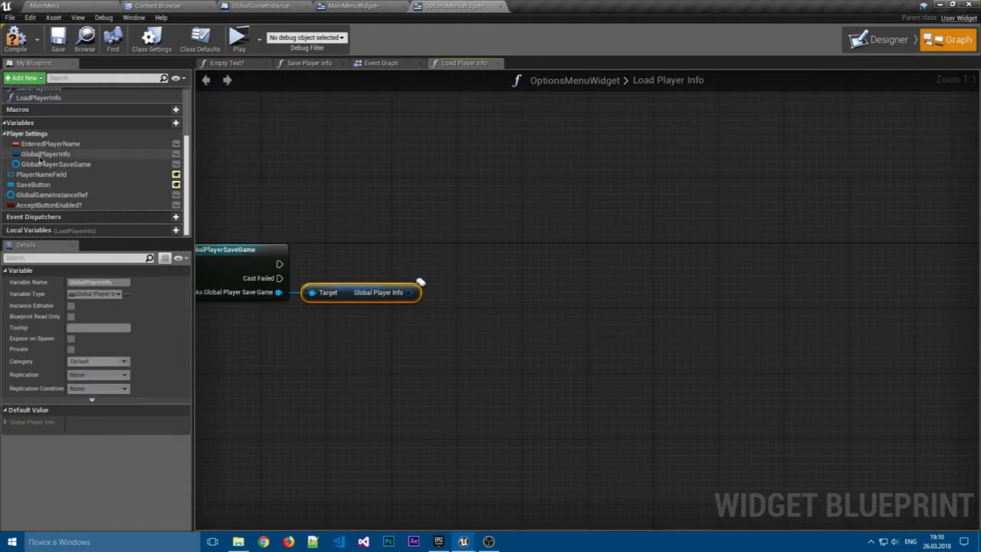
drag(46, 154, 507, 275)
click(512, 278)
drag(410, 292, 491, 277)
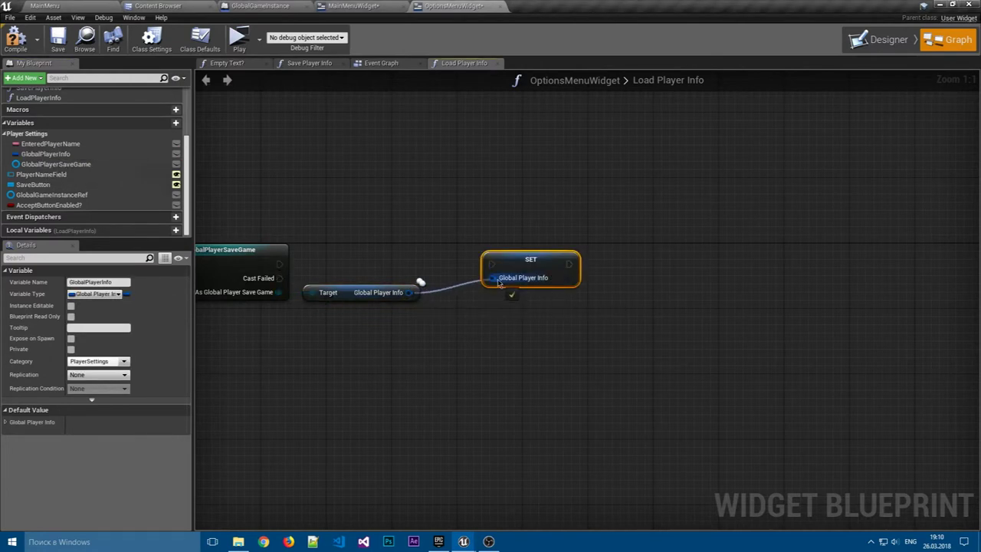
mouse_move(279, 264)
mouse_down()
mouse_move(492, 264)
mouse_move(466, 260)
mouse_up()
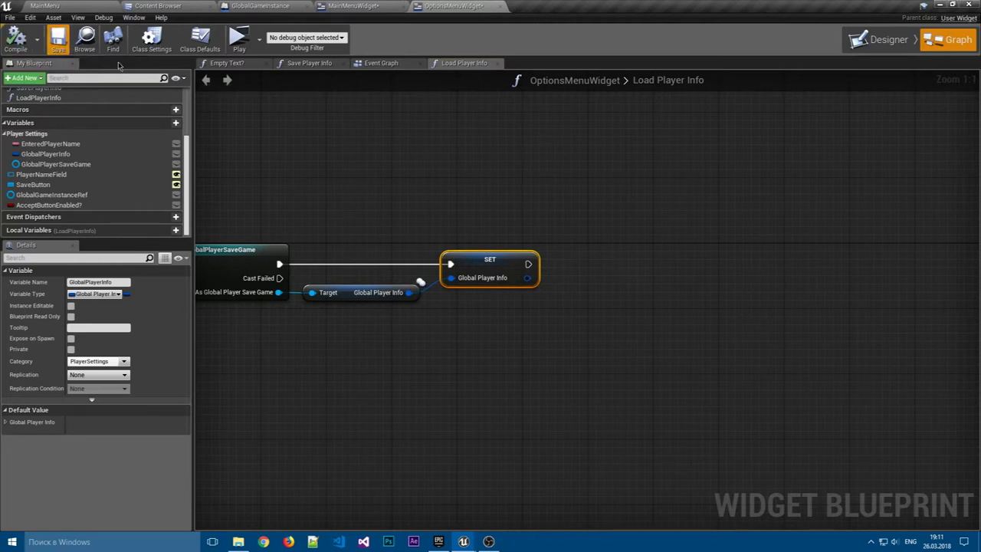
Frame the finished LoadPlayerInfo graph and close its tab.
key(Home)
click(602, 173)
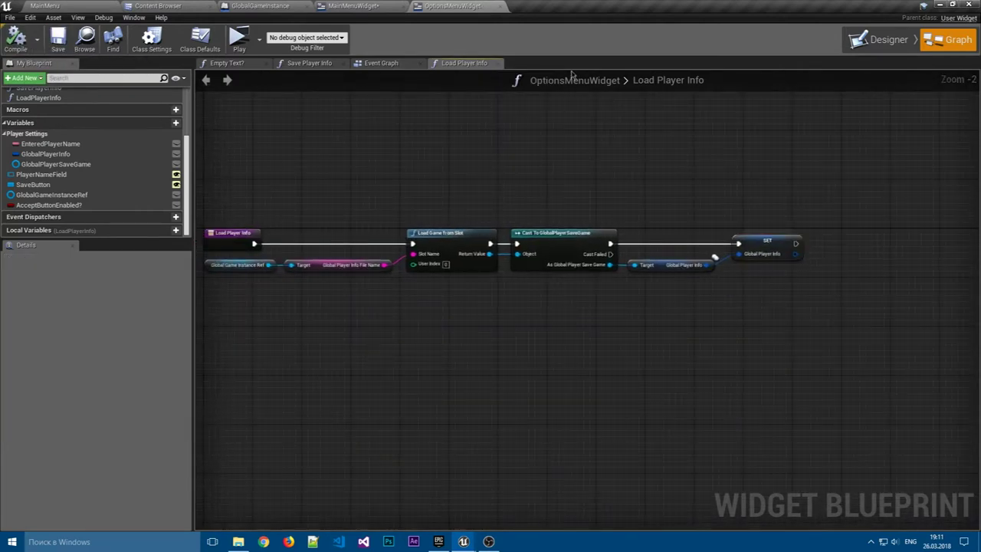
click(496, 64)
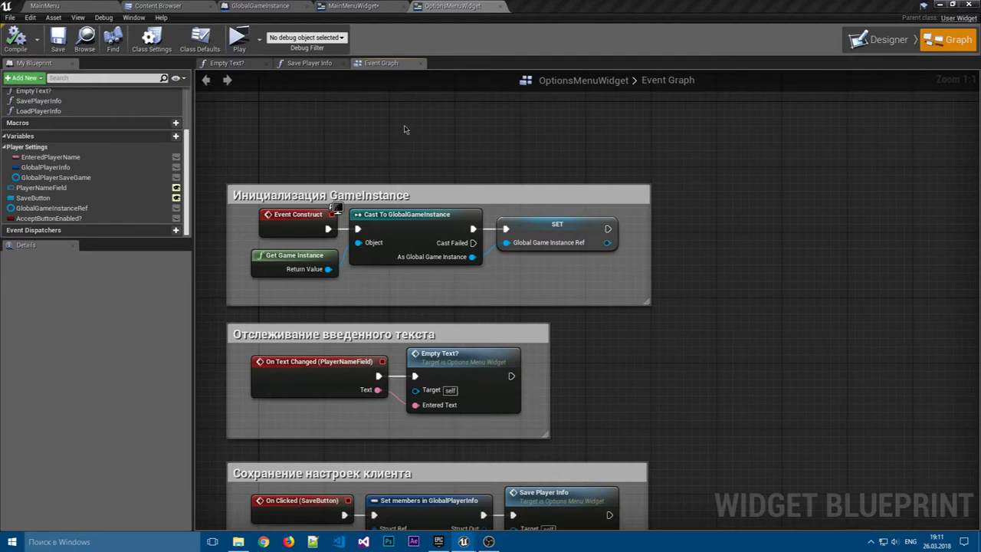
Create a new function named CheckPlayerInfoFile.
scroll(100, 148, up, 2)
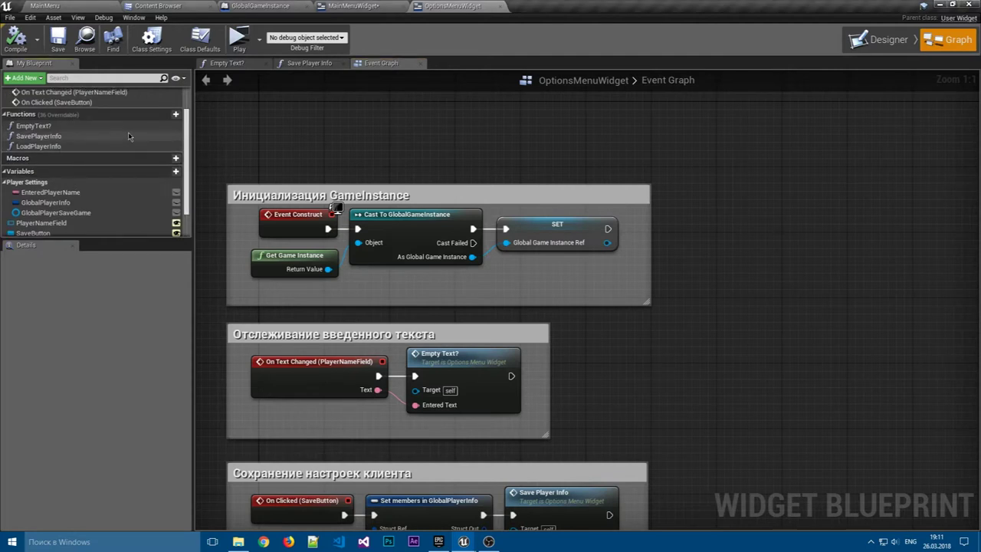
mouse_move(162, 117)
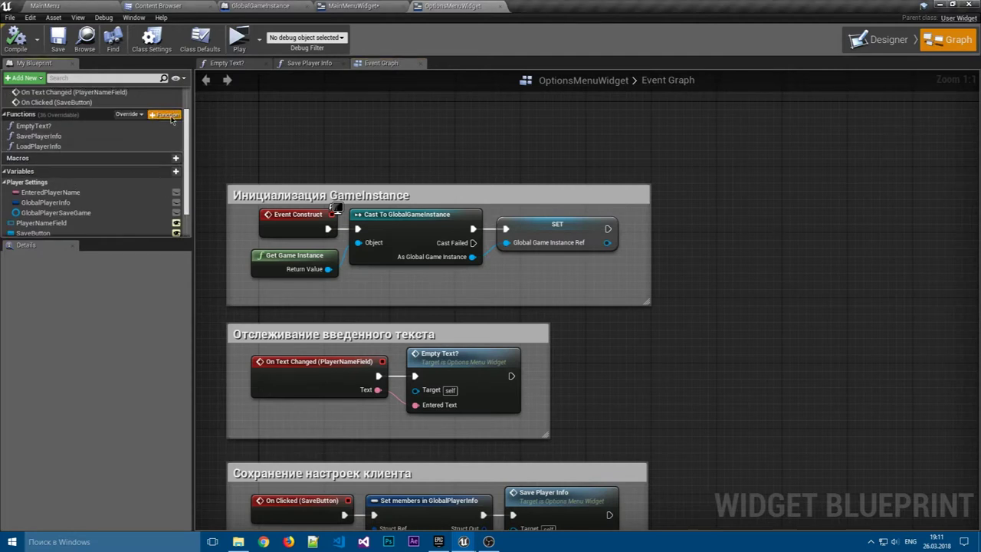
click(171, 117)
text(Save)
key(BackSpace)
key(BackSpace)
key(BackSpace)
text(Is)
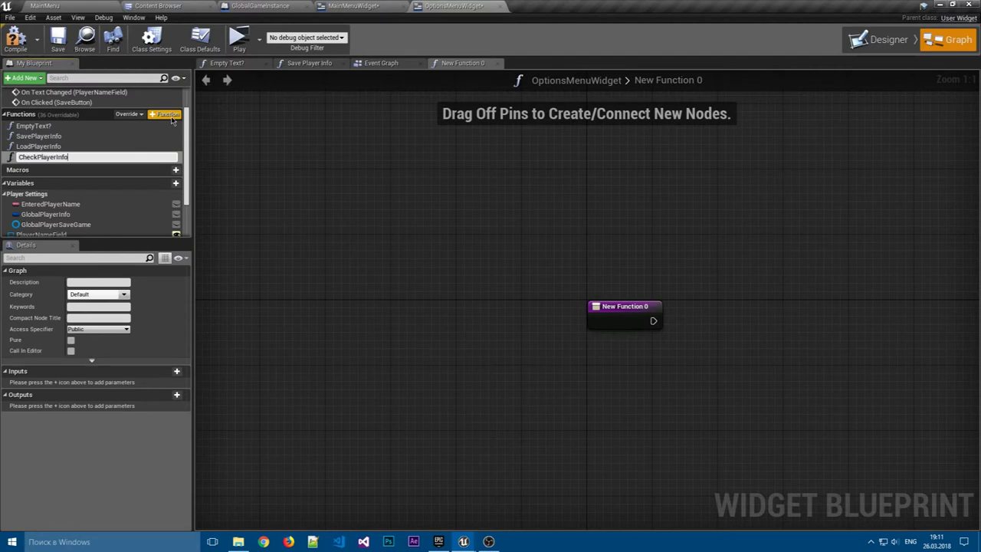
text(e)
key(Return)
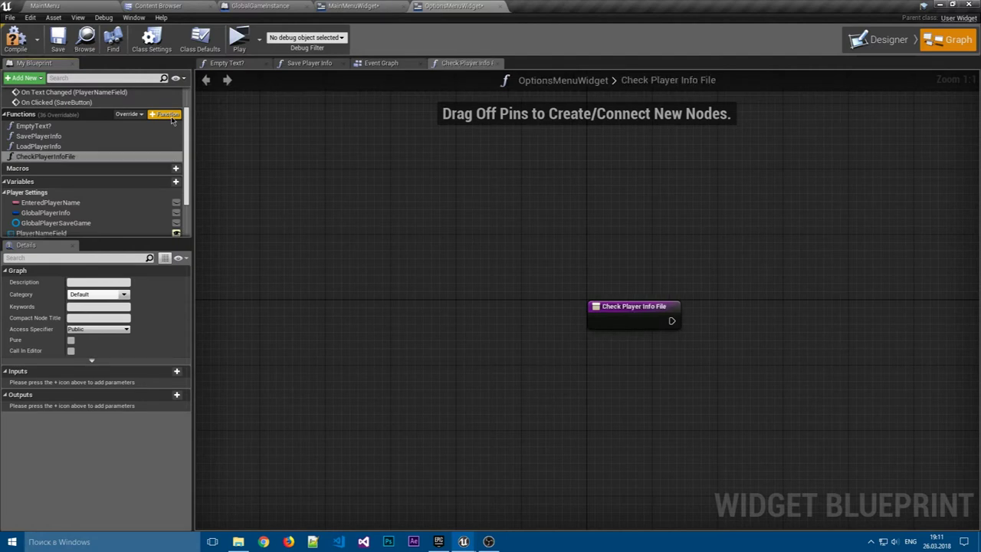
Add a Global Game Instance Ref getter and its Global Player Info File Name.
drag(54, 223, 352, 277)
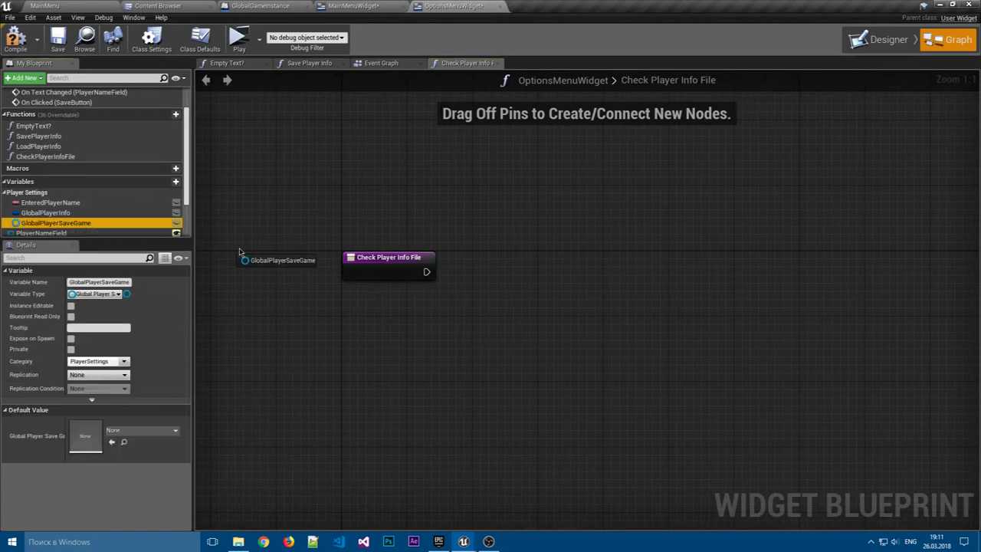
scroll(56, 223, down, 2)
mouse_move(46, 223)
mouse_down()
mouse_move(429, 301)
mouse_move(476, 289)
mouse_up()
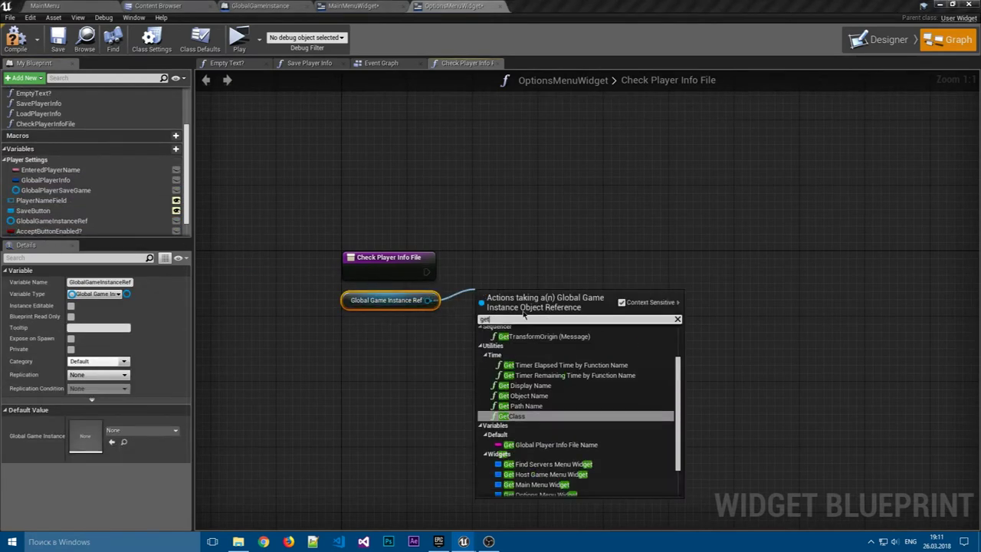
click(552, 446)
Add Does Save Game Exist with the file name as Slot Name, run from the entry.
right_click(650, 274)
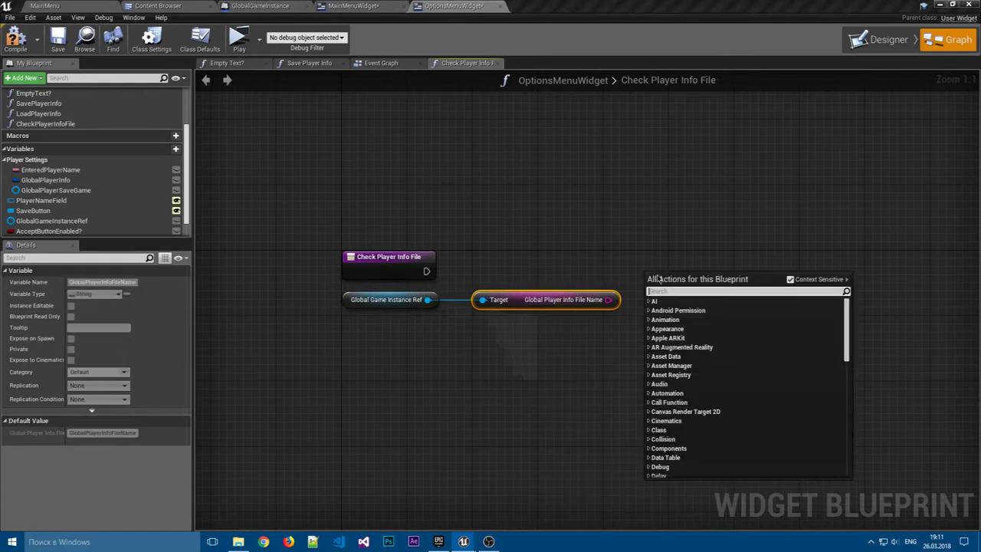
text(does timer)
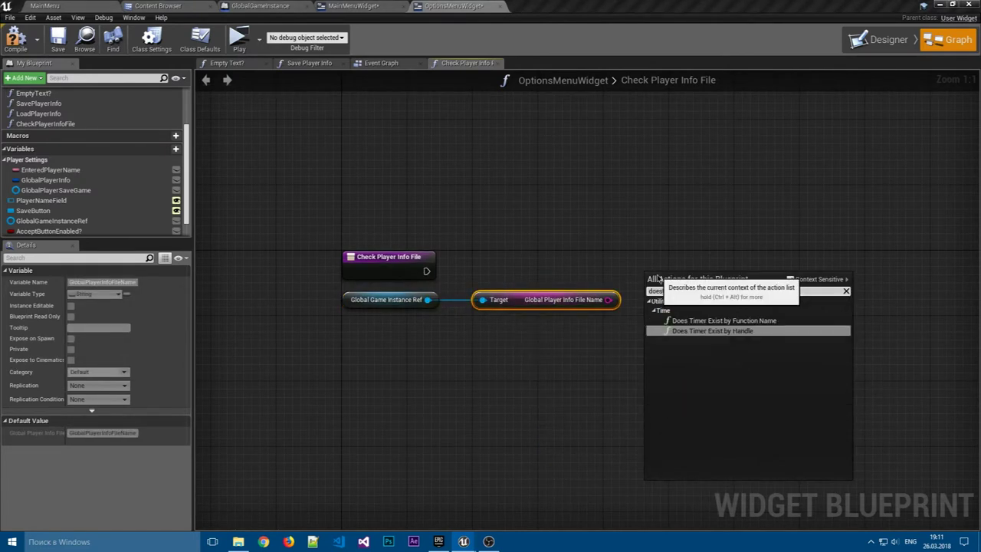
key(BackSpace)
key(BackSpace)
key(BackSpace)
click(659, 312)
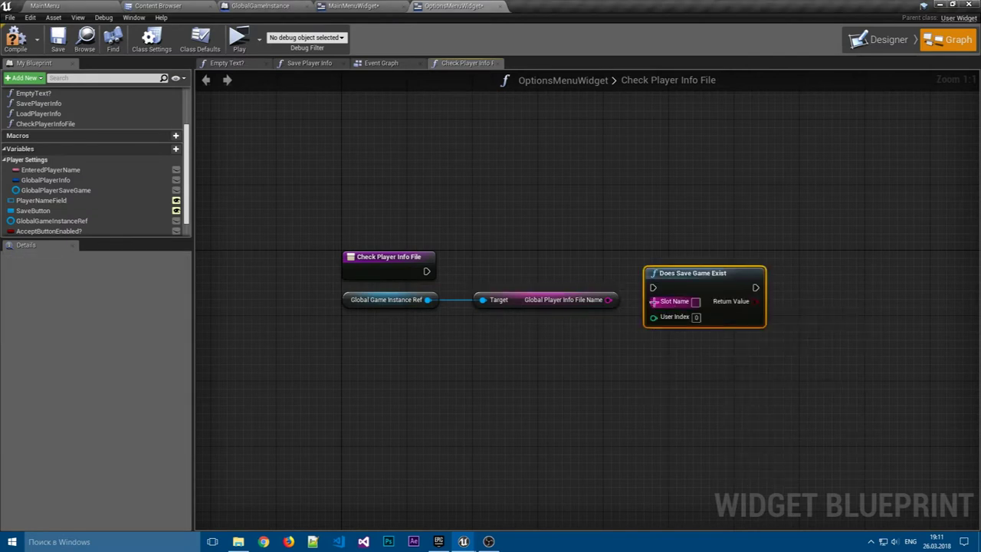
drag(654, 302, 608, 300)
drag(693, 274, 677, 258)
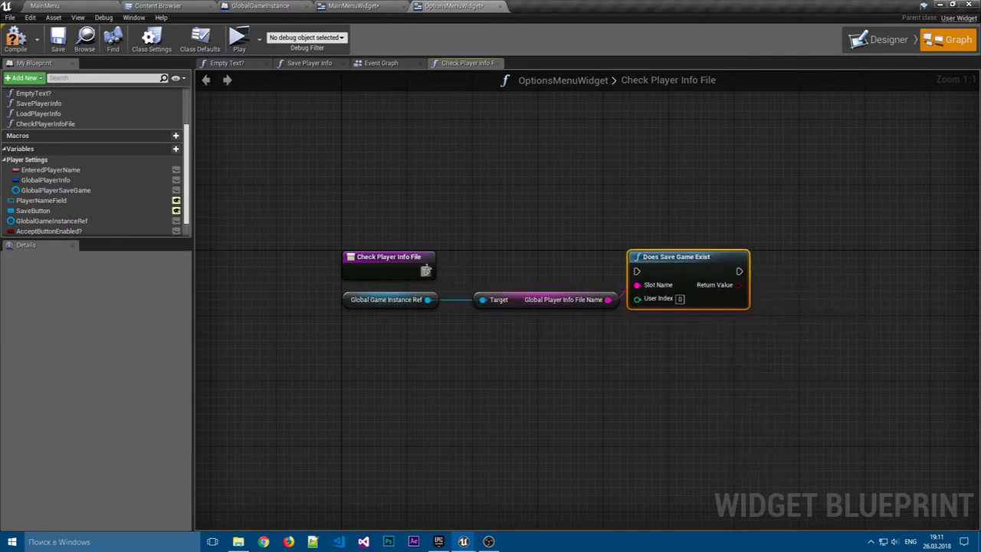
drag(425, 270, 637, 271)
Add a Return Node beside Does Save Game Exist.
right_drag(688, 261, 528, 254)
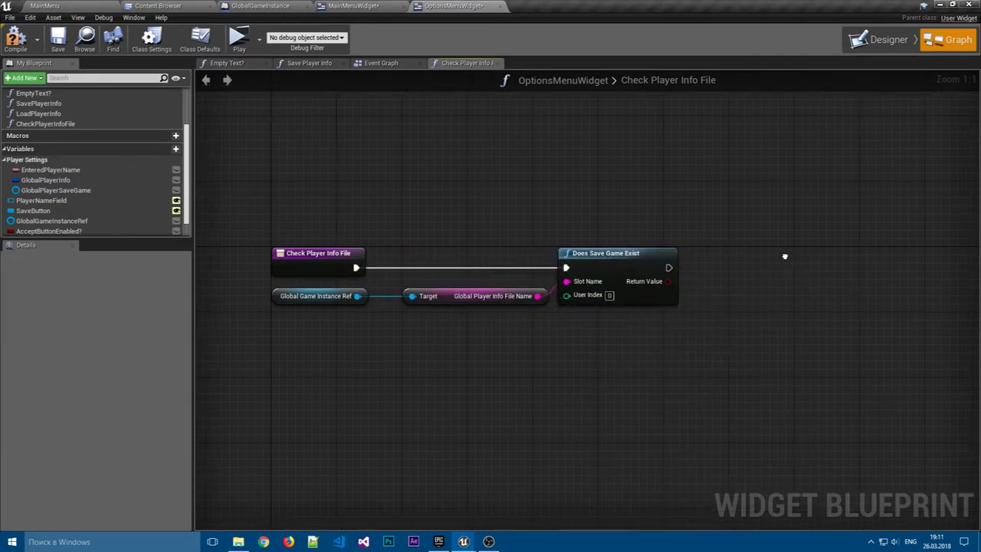
click(224, 255)
click(431, 240)
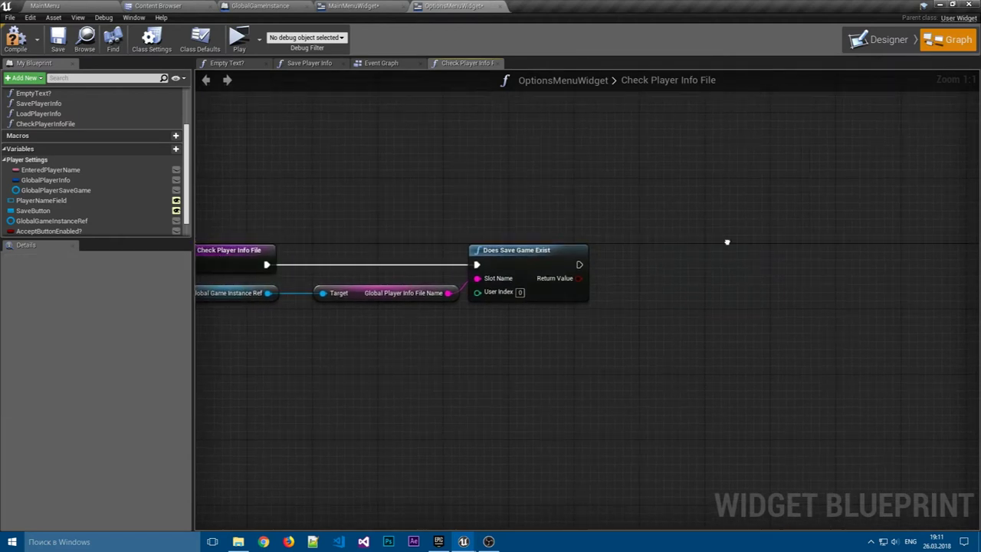
right_click(729, 248)
text(retur)
key(Return)
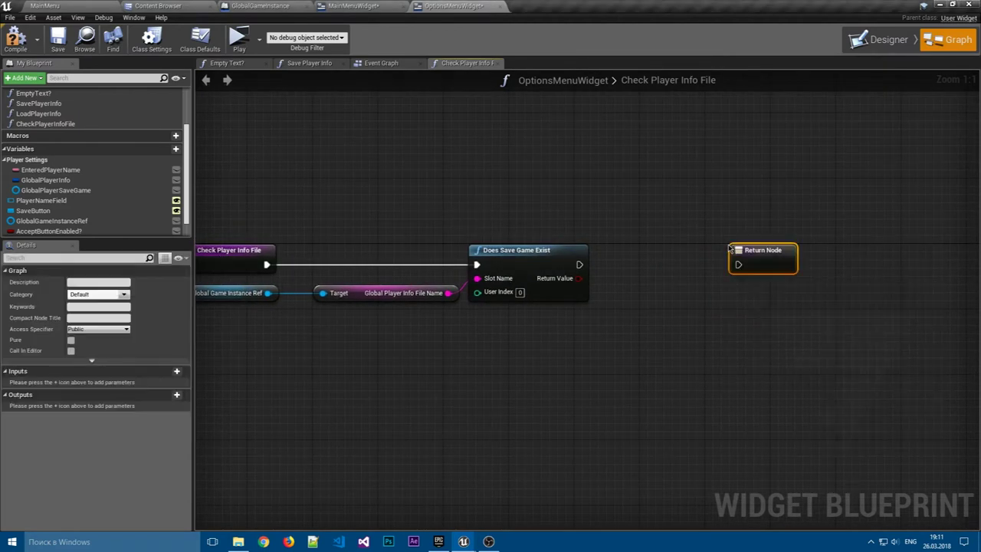
drag(748, 243, 633, 241)
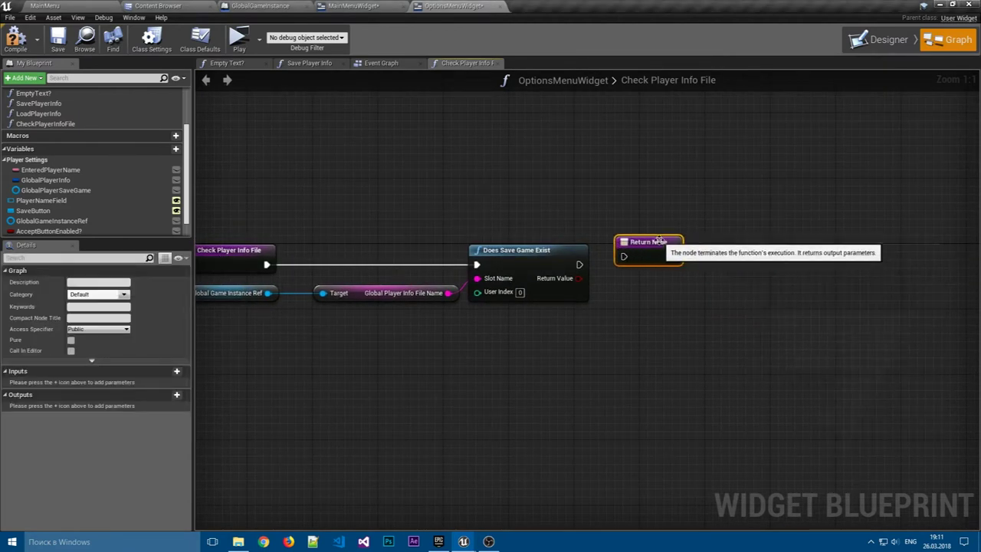
Add a Boolean output Exist?, wire the save check's Return Value to it, and compile.
click(177, 394)
click(92, 407)
click(98, 201)
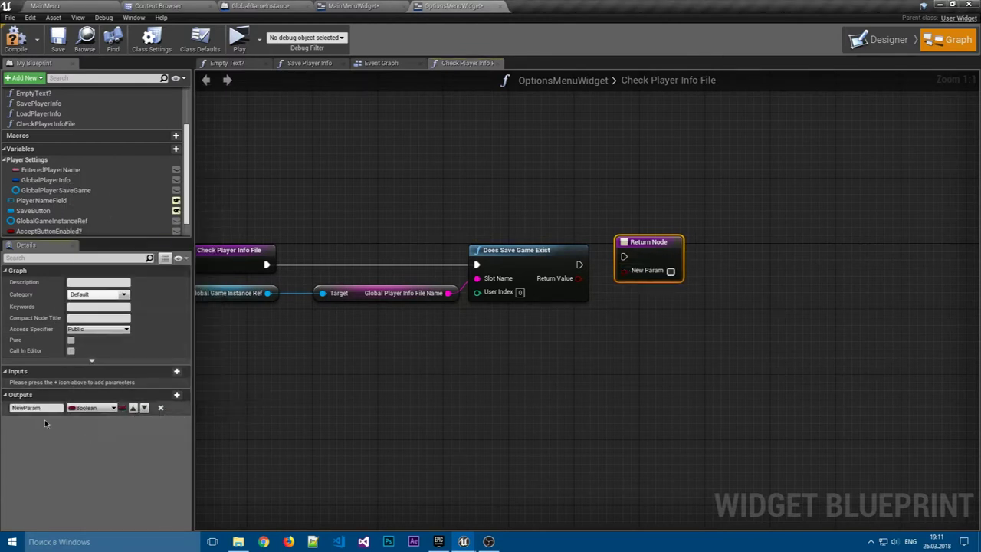
click(37, 407)
text(Exist?)
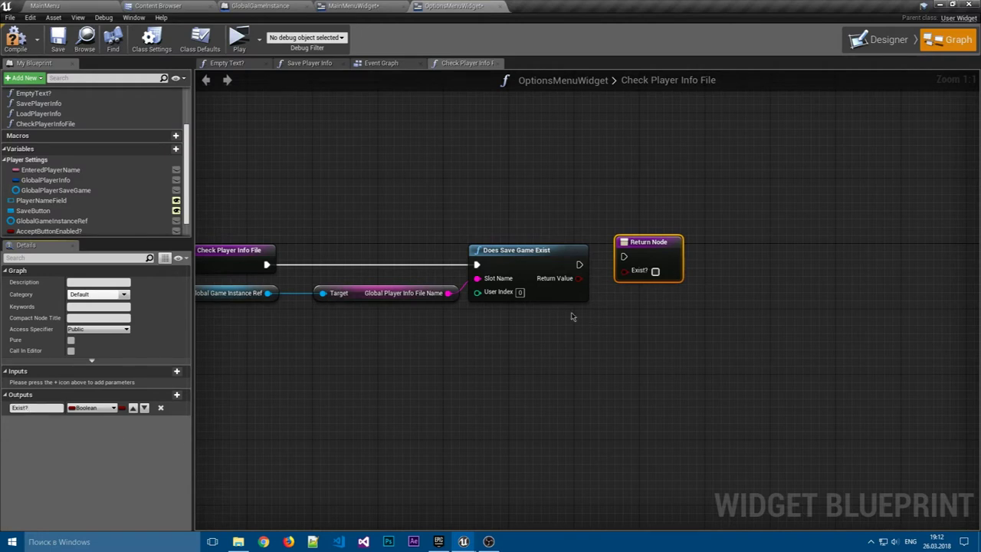
mouse_move(580, 279)
mouse_down()
mouse_move(625, 271)
mouse_move(624, 257)
mouse_move(648, 250)
mouse_up()
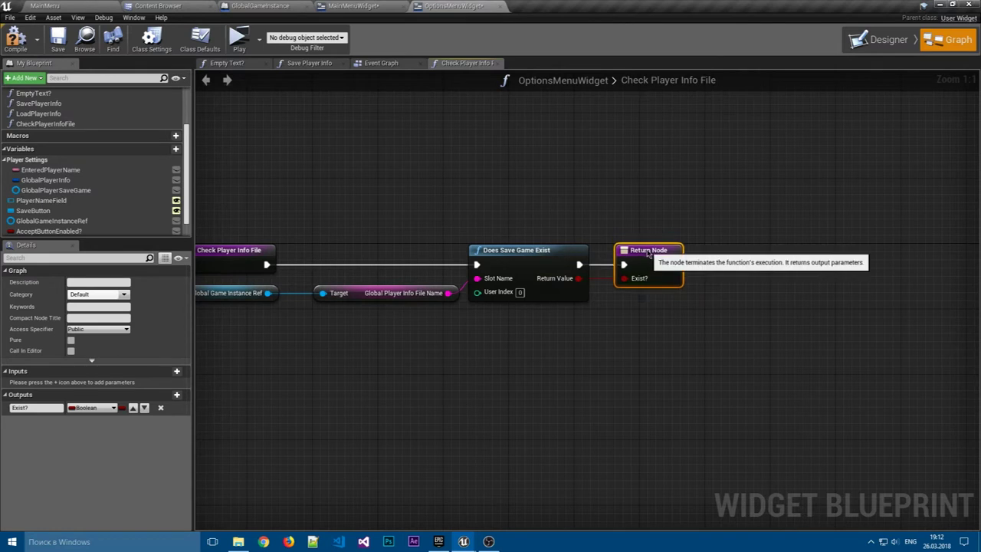
click(421, 196)
click(14, 56)
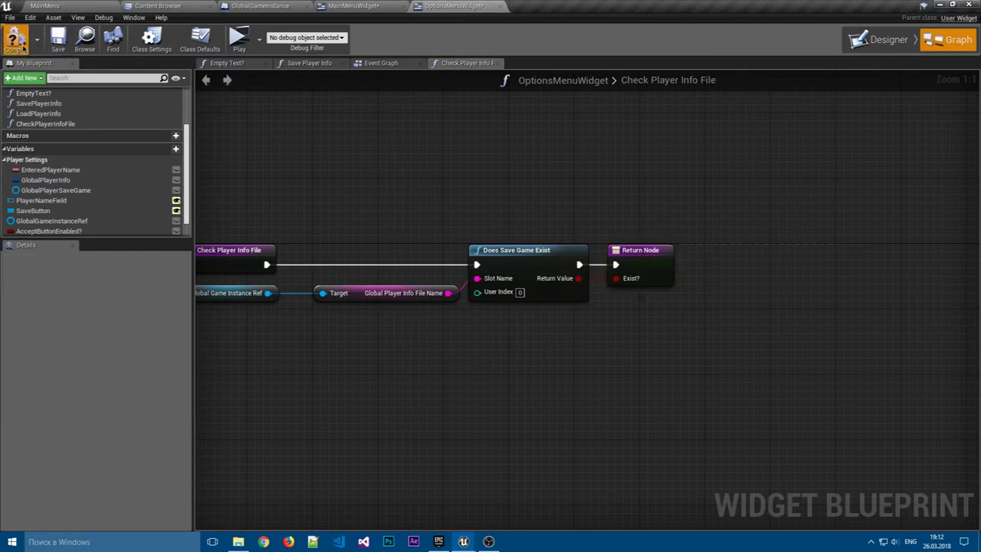
Glance at the Event Graph, then delete the Return Node from Check Player Info File.
mouse_move(427, 105)
right_down()
mouse_move(440, 126)
mouse_move(367, 127)
right_up()
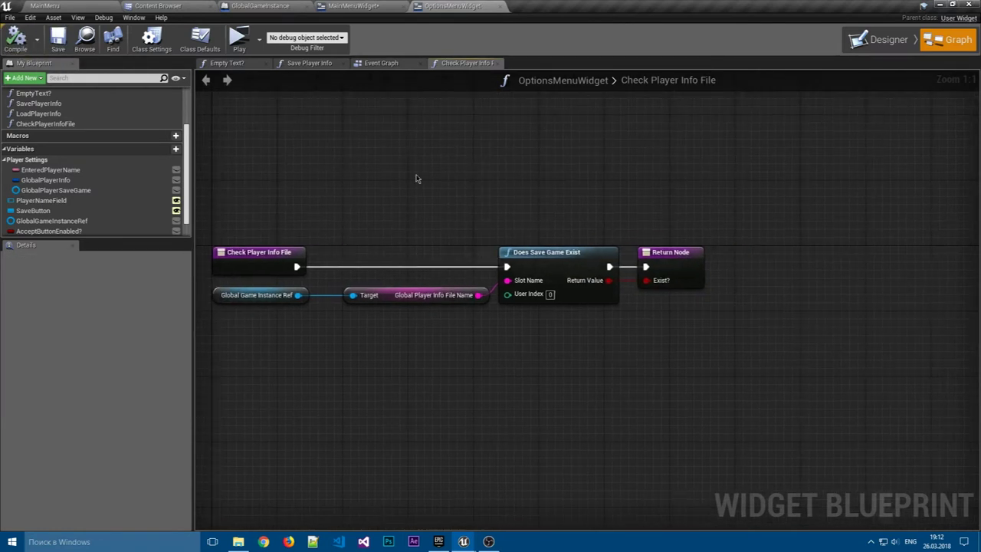
click(388, 64)
right_drag(599, 174, 548, 143)
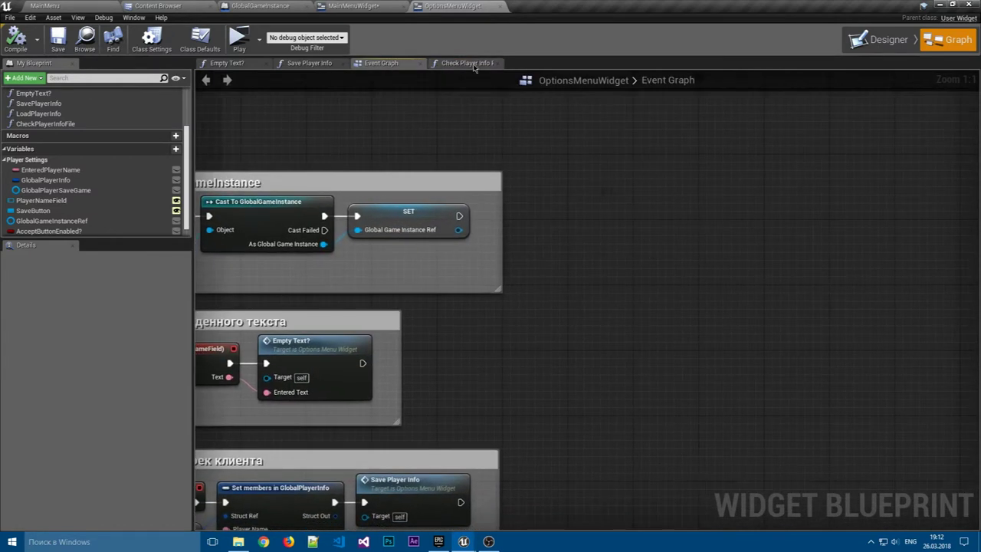
click(469, 64)
right_drag(574, 184, 461, 163)
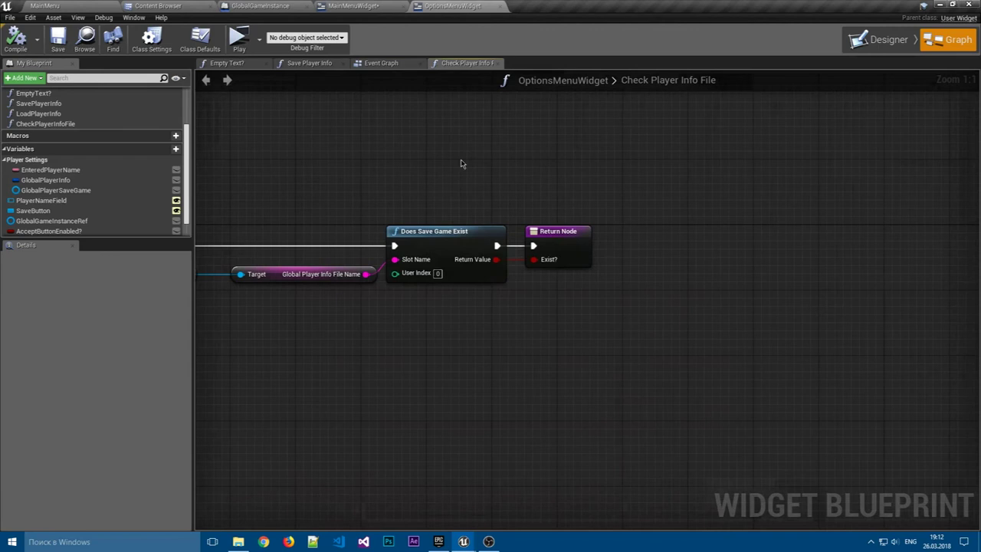
click(558, 231)
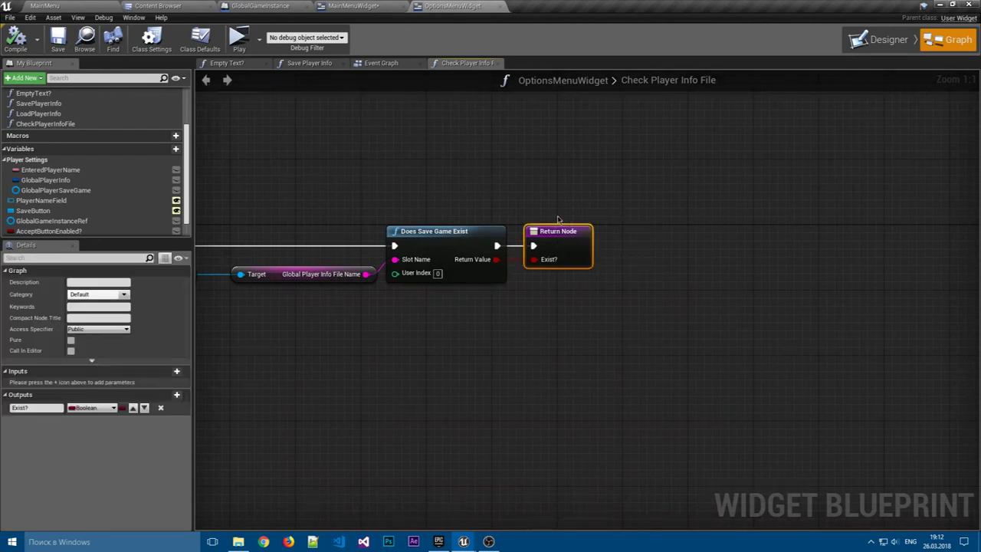
right_drag(635, 252, 556, 248)
key(Delete)
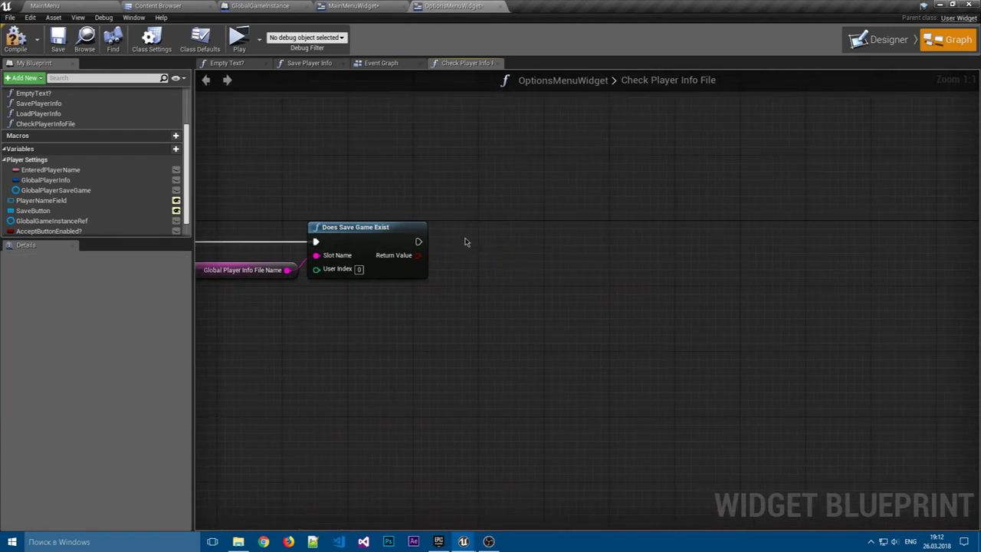
Branch on Does Save Game Exist and call Load Player Info on True.
click(464, 242)
mouse_move(482, 240)
mouse_down()
mouse_move(465, 224)
mouse_move(463, 242)
mouse_up()
right_drag(594, 226, 457, 224)
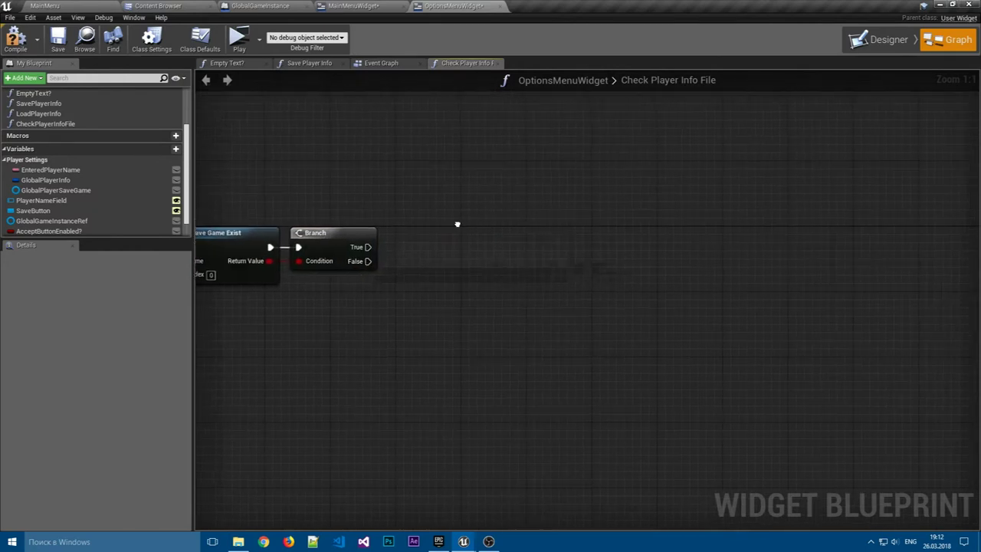
drag(38, 113, 412, 227)
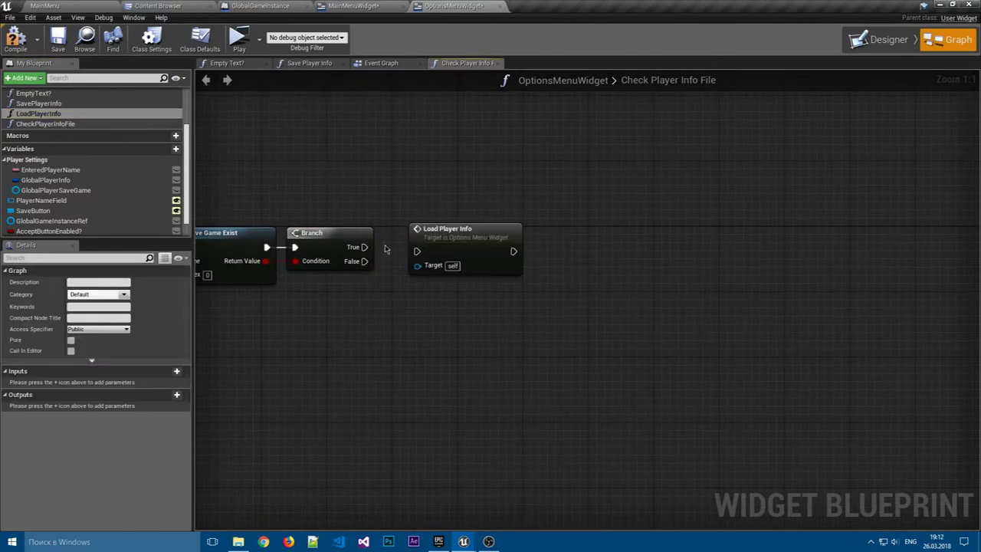
mouse_move(353, 253)
mouse_down()
mouse_move(416, 251)
mouse_move(444, 235)
mouse_up()
click(322, 176)
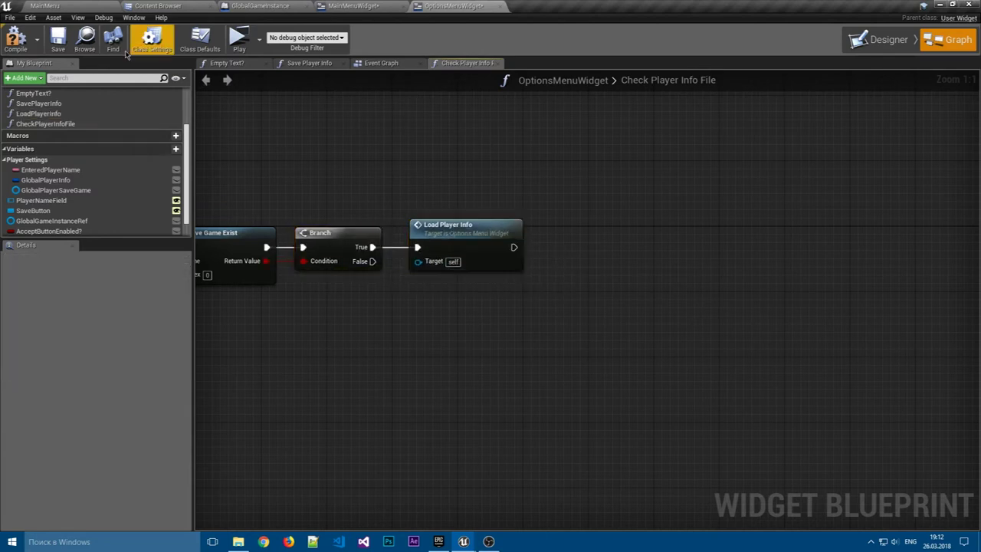
Compile and save the widget blueprint, and close the Check Player Info File graph.
click(58, 46)
right_drag(388, 158, 479, 145)
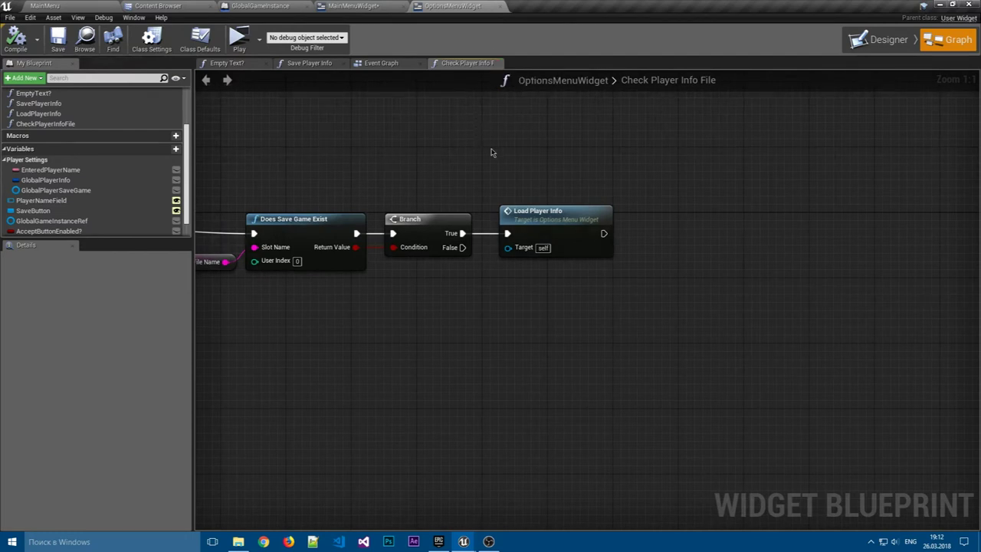
right_drag(420, 152, 512, 149)
click(629, 208)
click(460, 153)
right_drag(361, 154, 529, 150)
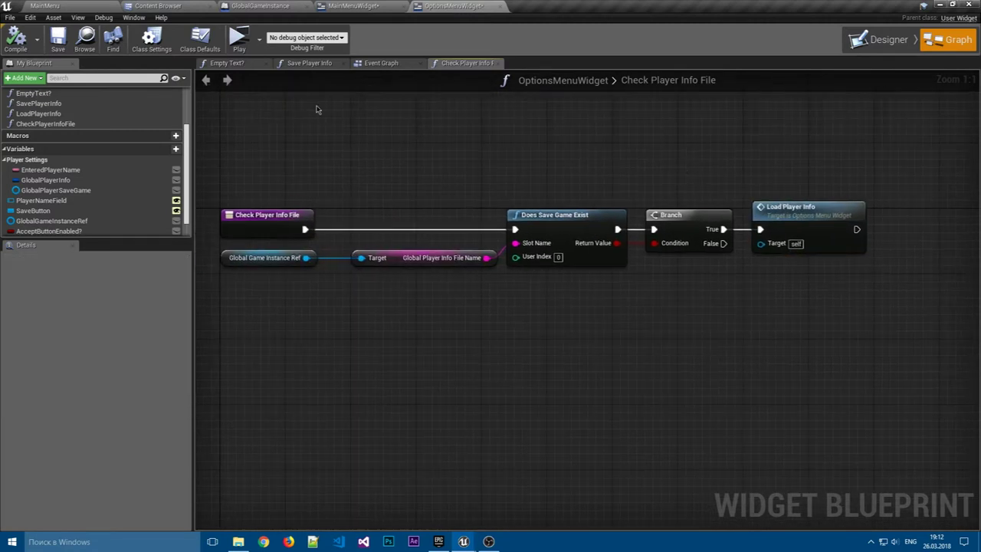
click(55, 44)
click(499, 64)
click(310, 63)
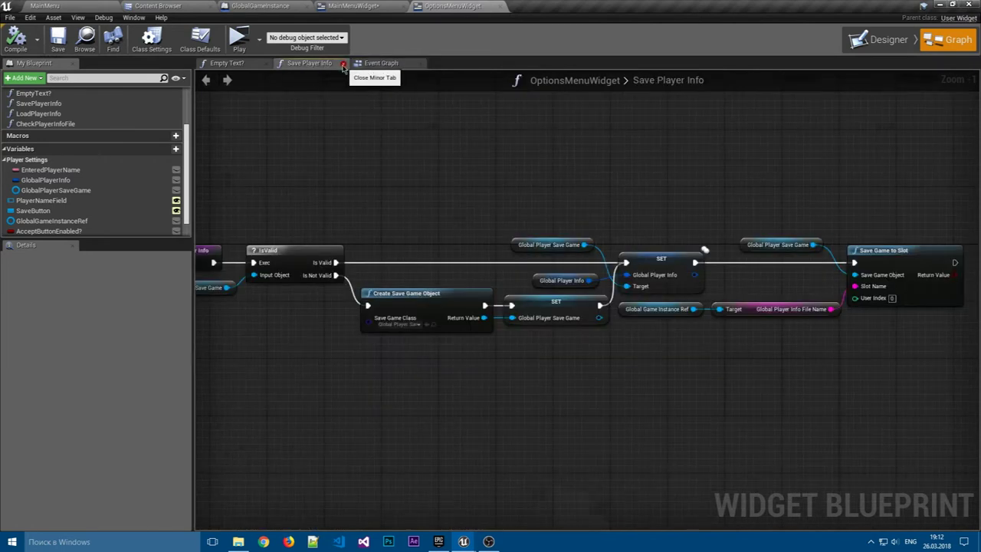
Place Check Player Info File after SET Global Game Instance Ref, widen the comment to enclose it, and save.
click(343, 65)
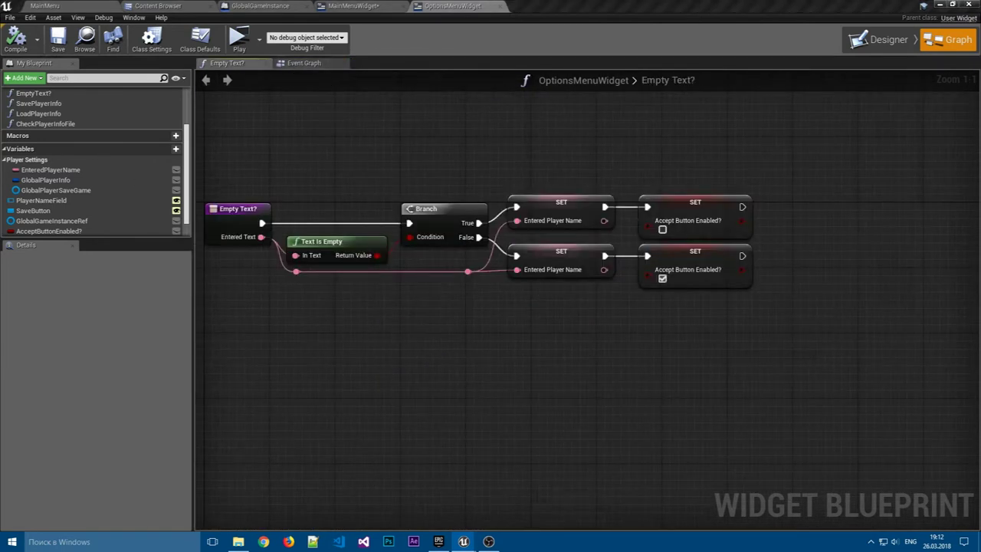
click(304, 62)
click(266, 65)
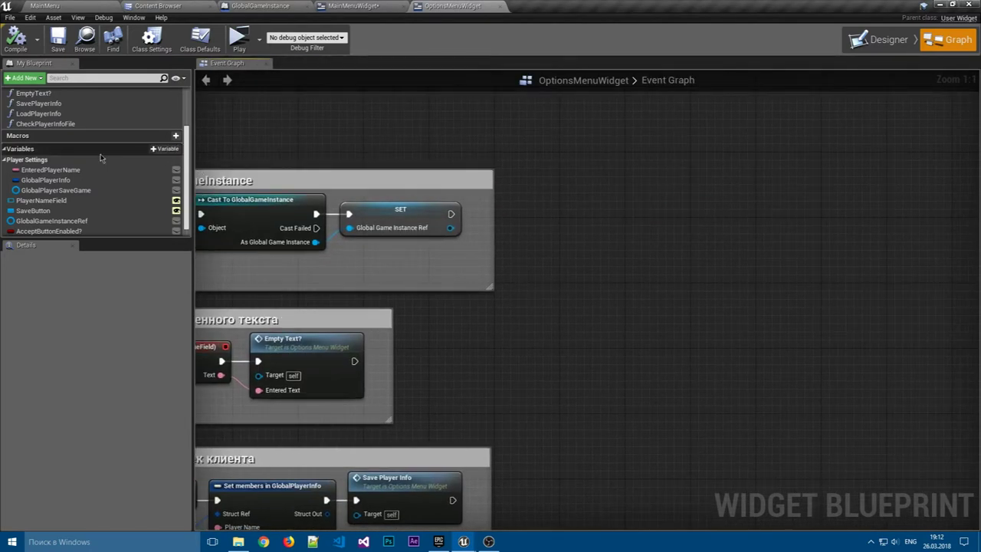
scroll(92, 153, up, 1)
mouse_move(45, 140)
mouse_down()
mouse_move(475, 220)
mouse_move(486, 238)
mouse_move(500, 201)
mouse_up()
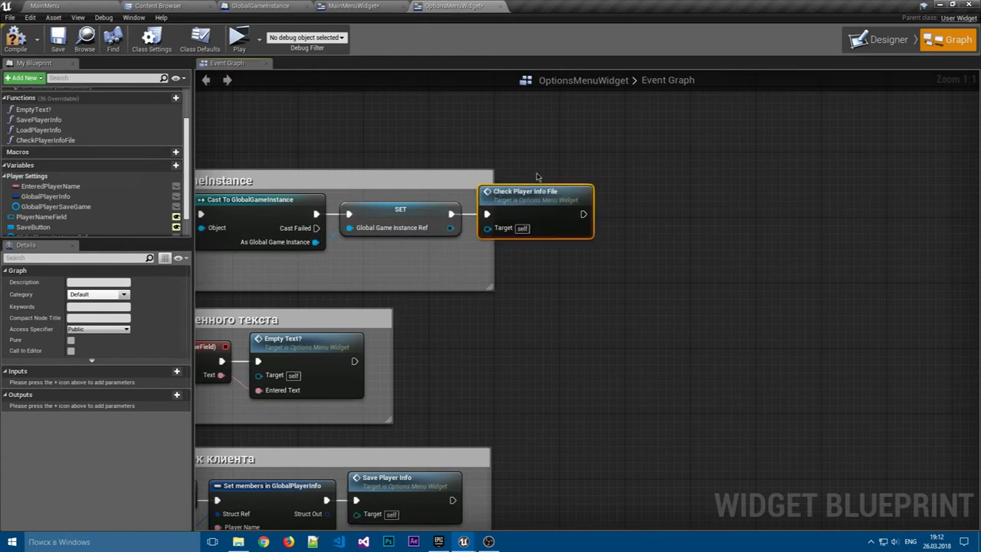
drag(495, 253, 612, 254)
right_drag(588, 226, 593, 145)
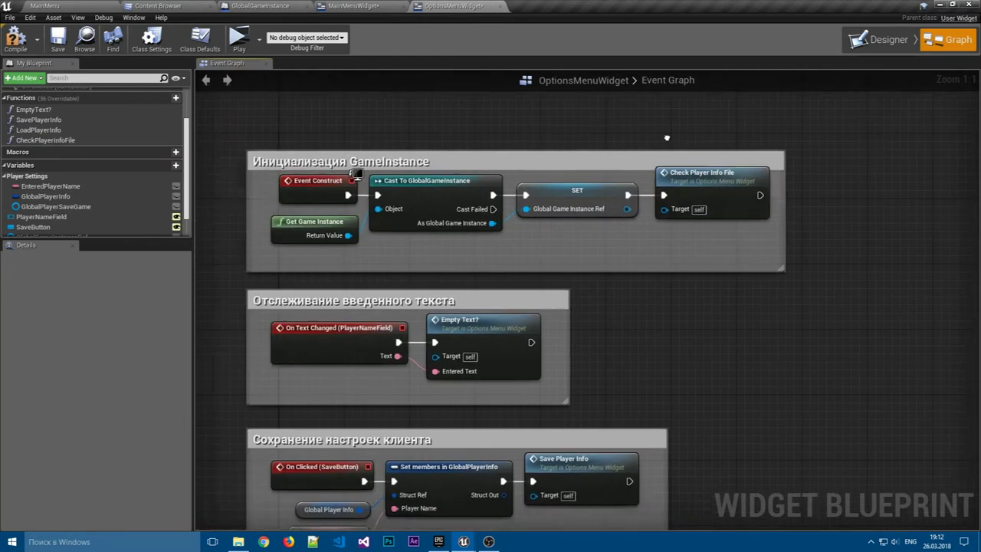
key(ctrl+s)
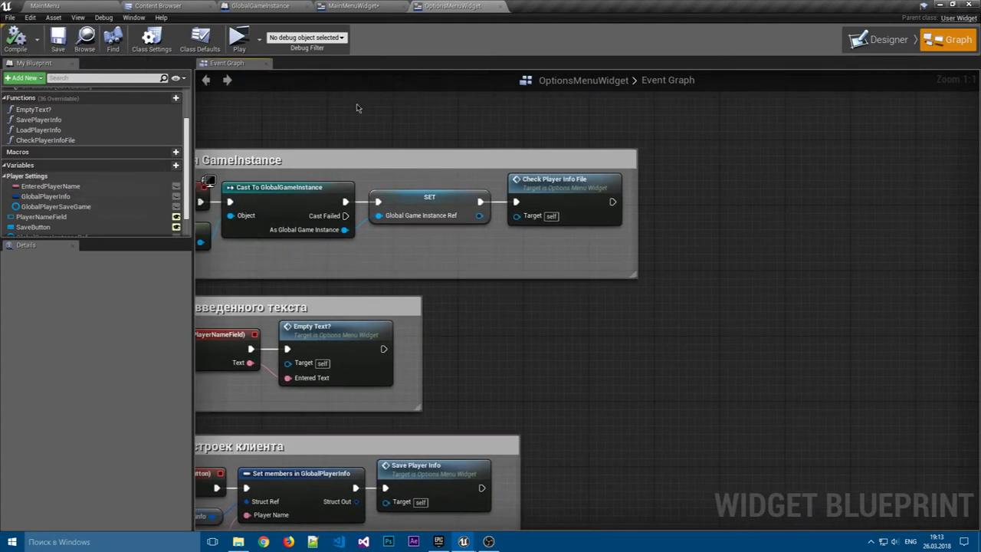
Inspect the SavePlayerInfo function graph, then return to the Инициализация GameInstance comment in the Event Graph.
double_click(38, 120)
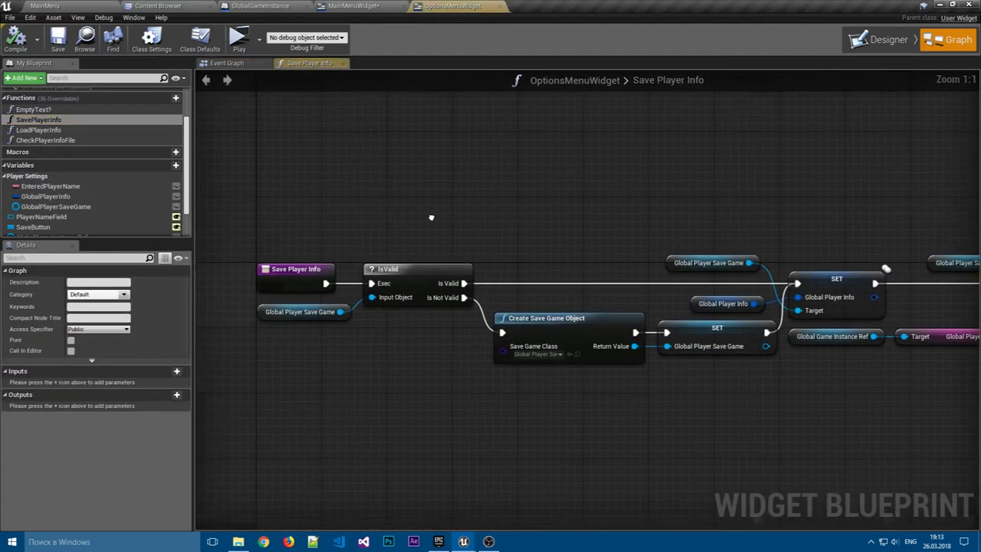
mouse_move(394, 186)
right_down()
mouse_move(640, 166)
mouse_move(452, 331)
right_up()
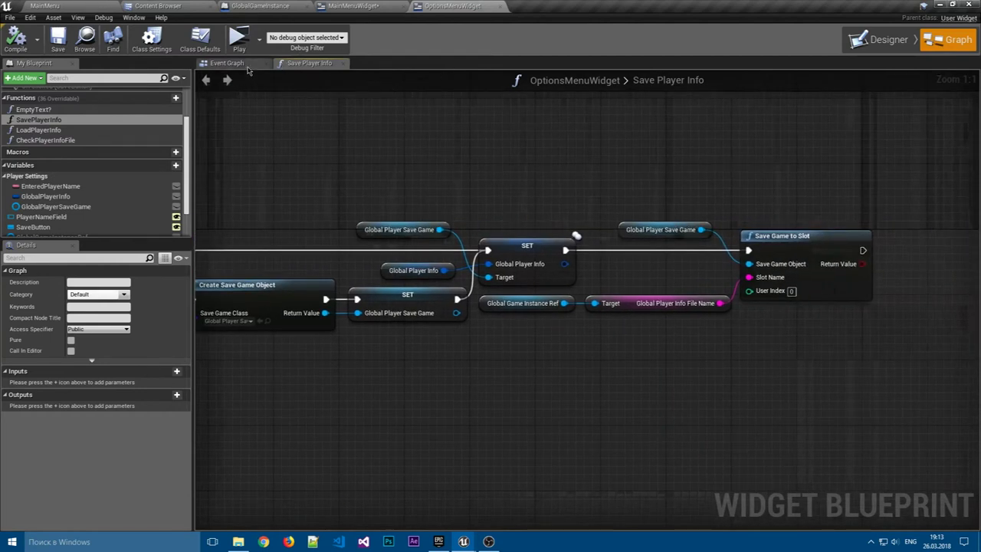
click(226, 63)
scroll(668, 160, down, 2)
scroll(630, 203, up, 2)
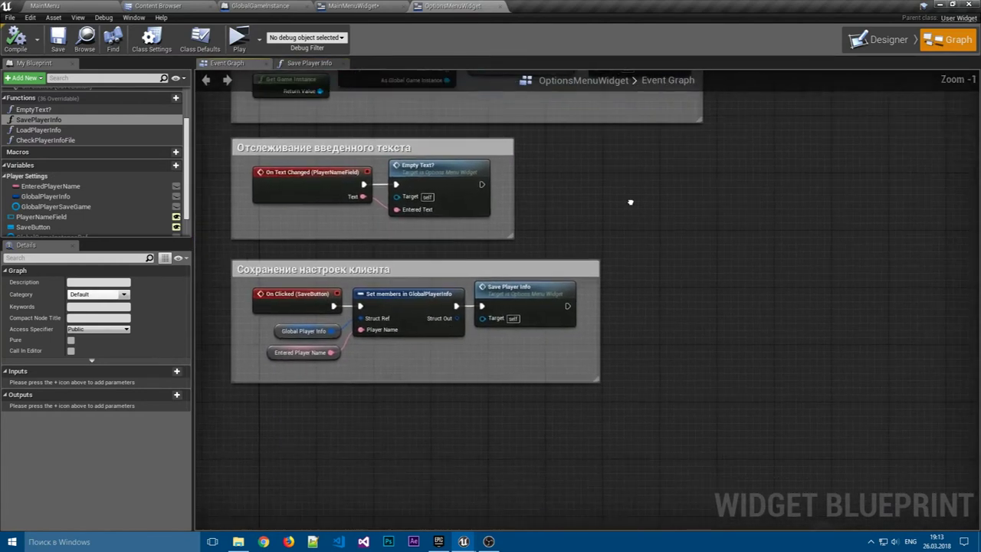
scroll(630, 203, up, 1)
right_drag(630, 202, 731, 271)
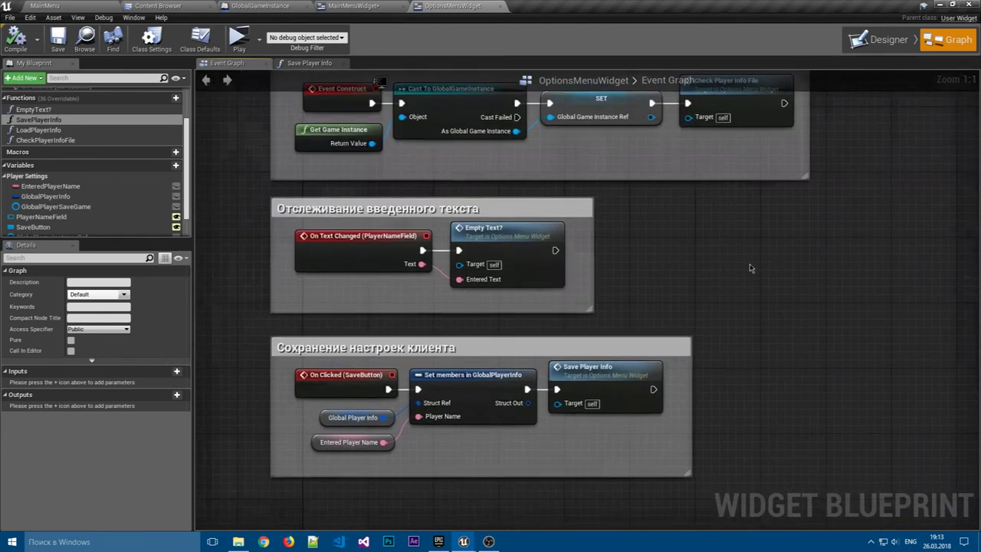
scroll(751, 267, down, 1)
scroll(662, 278, up, 1)
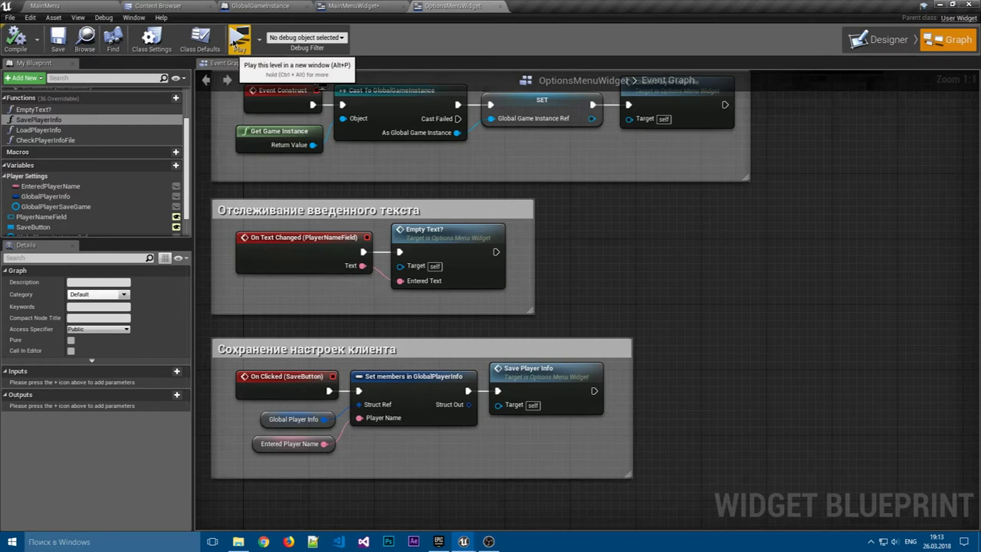
right_drag(653, 235, 637, 287)
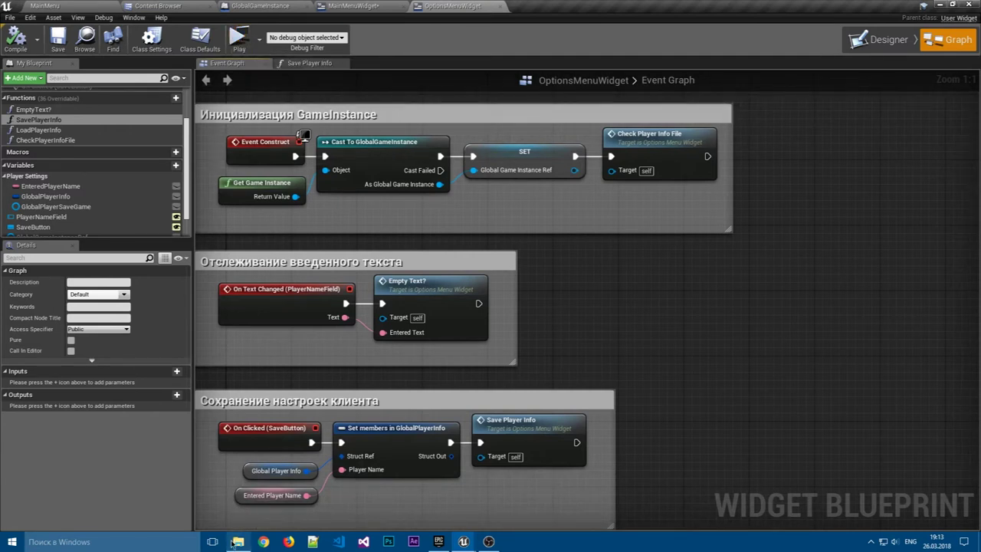
mouse_move(238, 542)
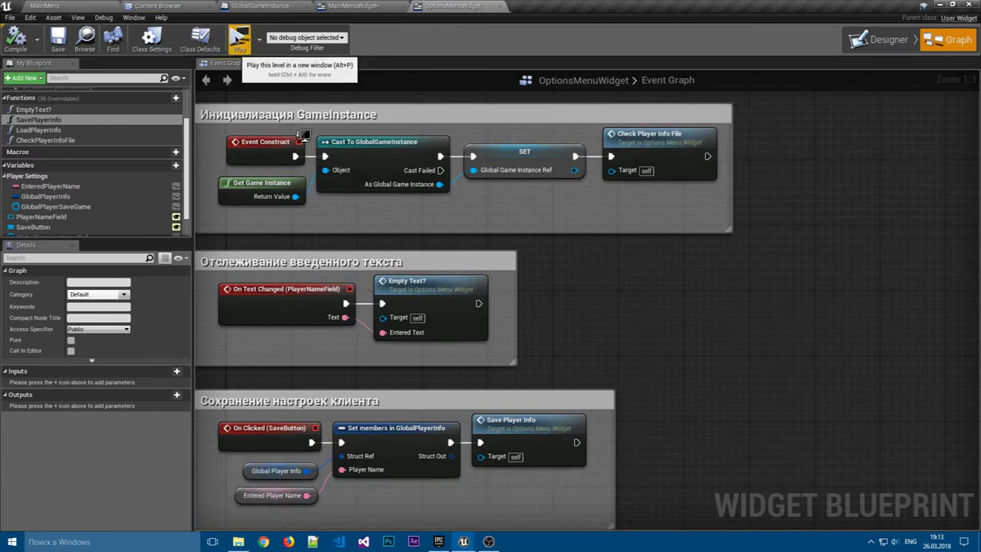
Run a quick play test of Настройки, then select PlayerNameField and expand its font settings.
click(239, 42)
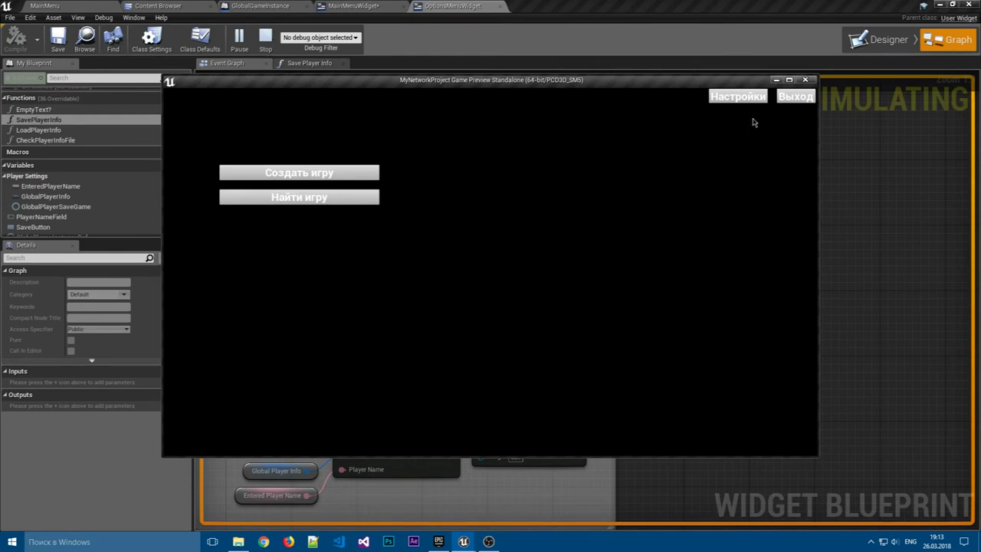
click(737, 97)
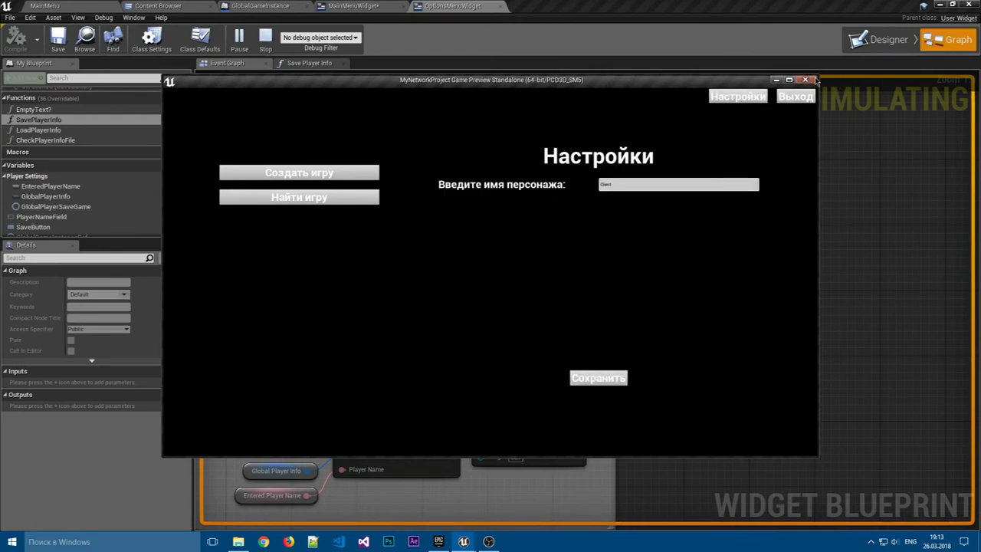
click(805, 79)
click(603, 200)
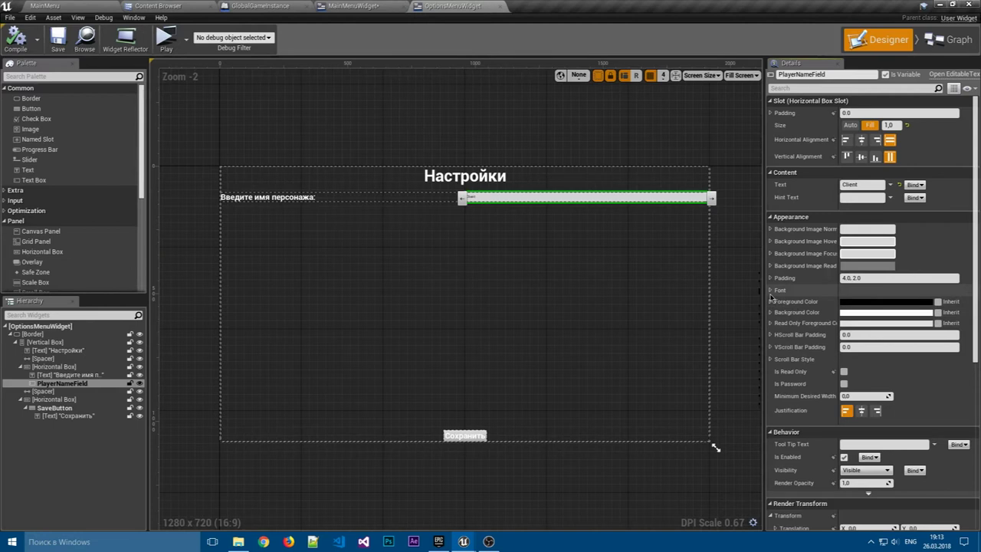
click(771, 291)
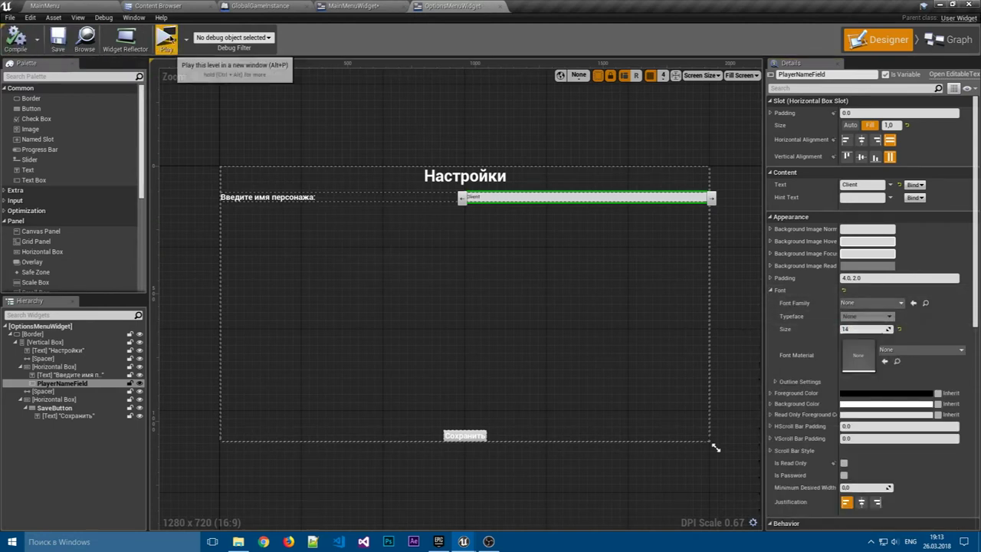
Save a new player name in Настройки, relaunch, and find the name field reset to Client.
click(168, 38)
click(751, 98)
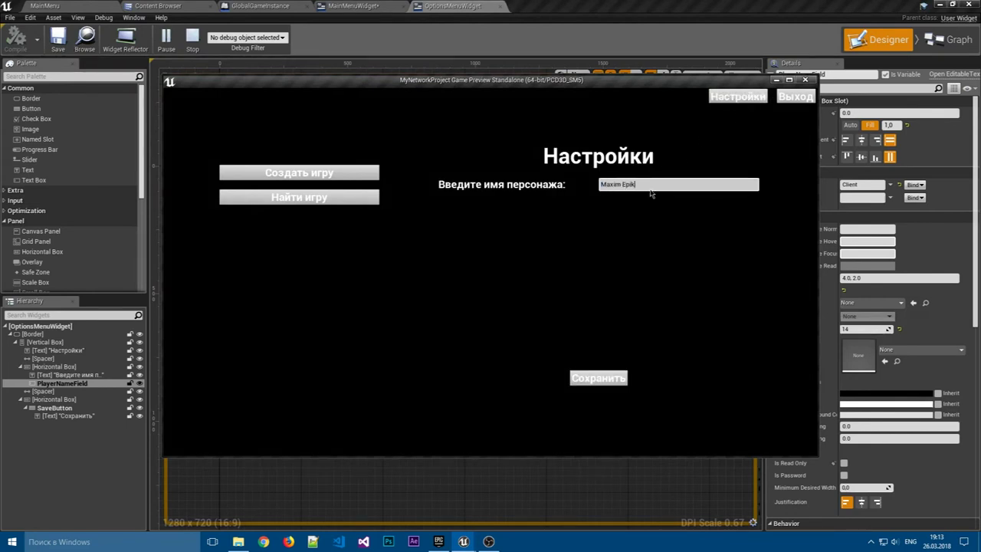
click(603, 377)
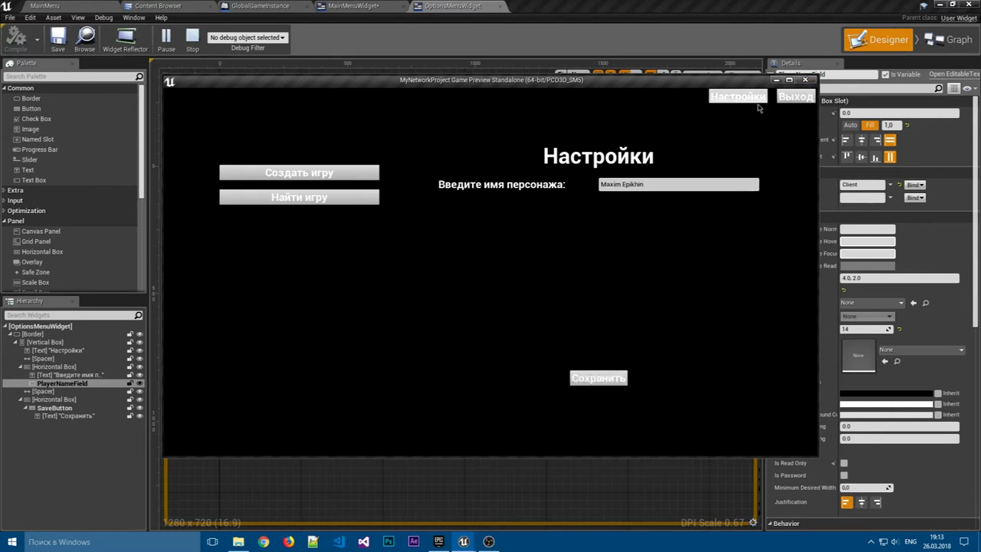
click(805, 79)
click(167, 39)
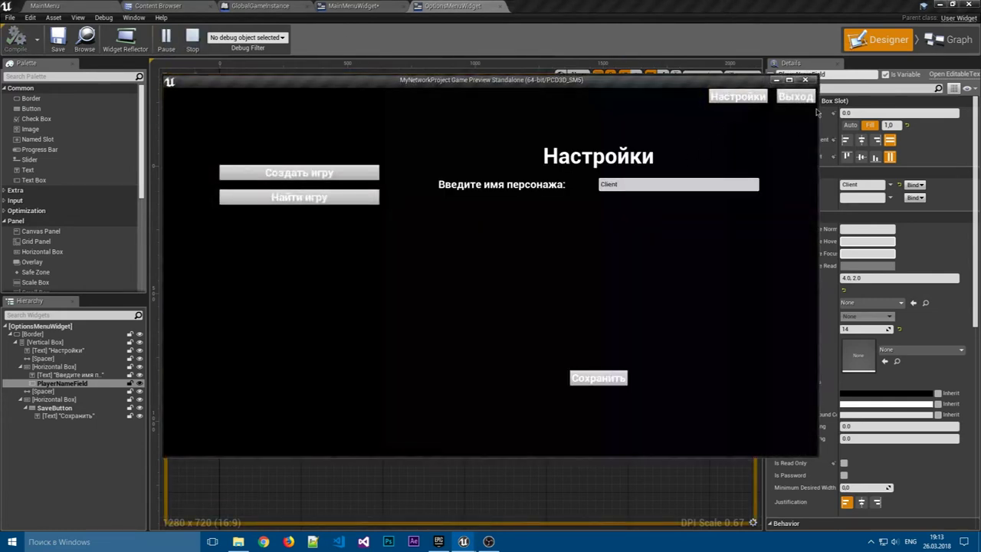
click(805, 79)
click(580, 138)
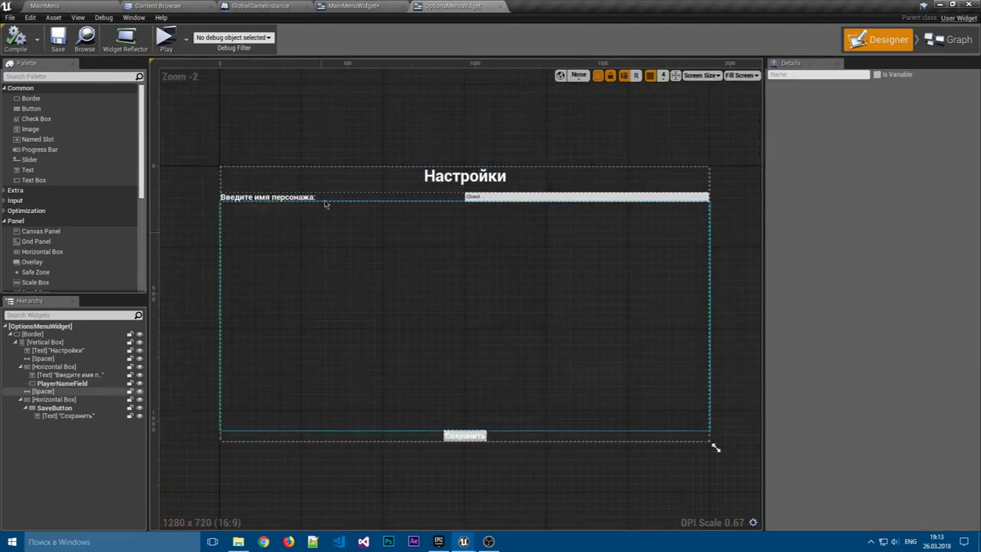
Open Save Player Info from OptionsMenuWidget's Event Graph in its own tab, then switch to the Content Browser.
click(356, 6)
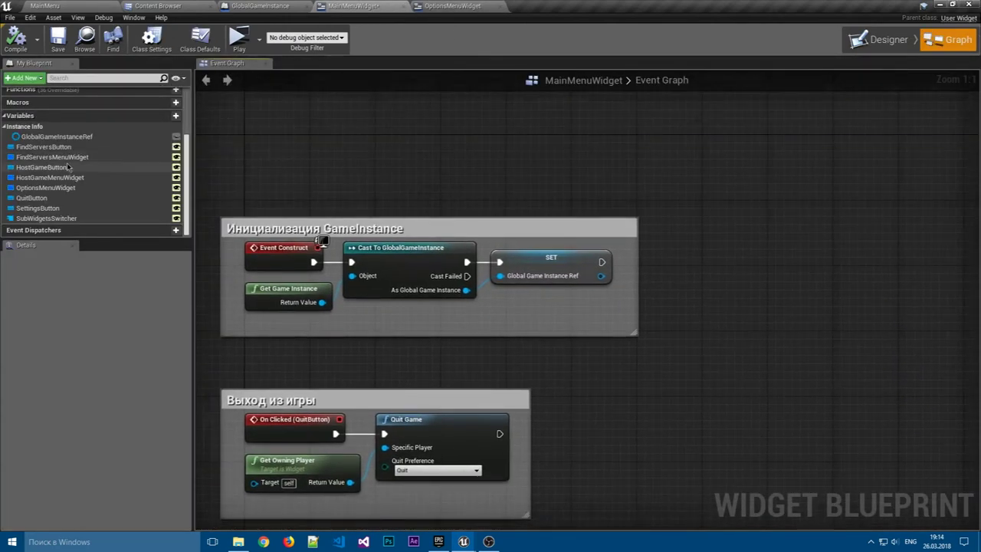
click(450, 6)
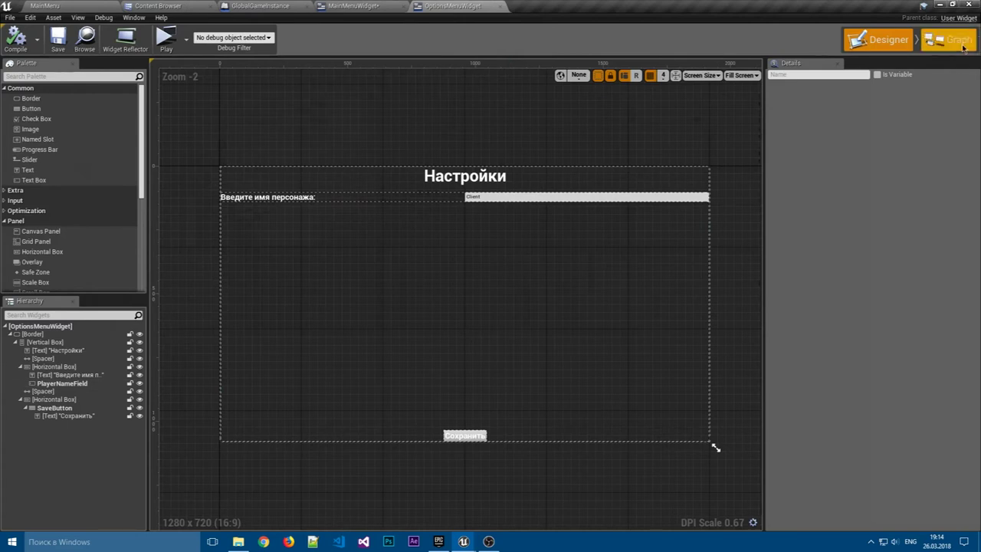
click(949, 40)
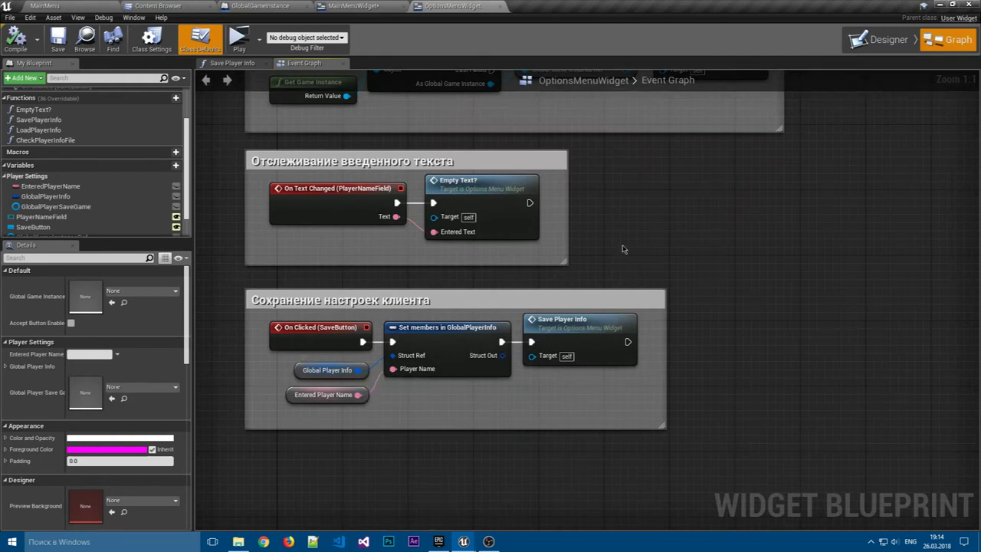
right_drag(623, 249, 651, 333)
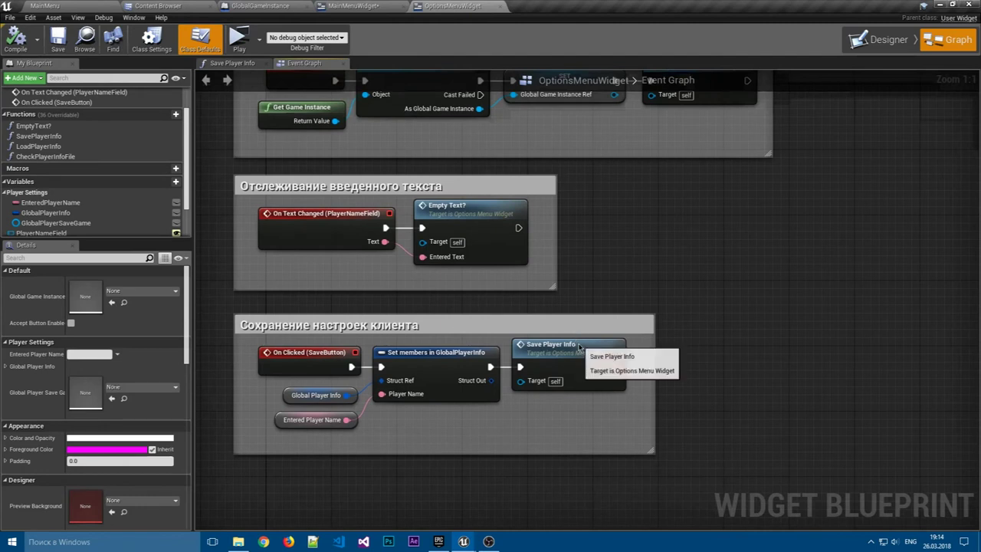
double_click(579, 346)
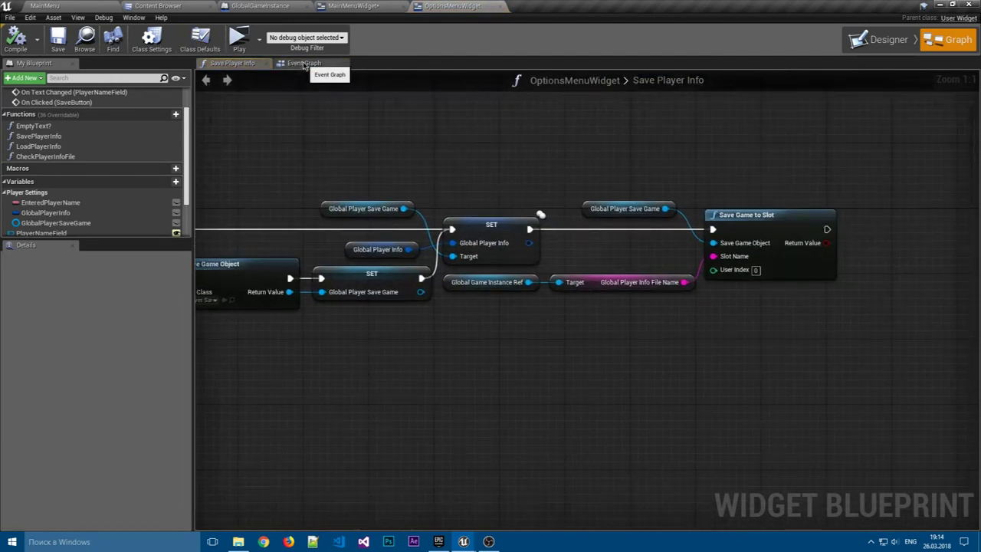
click(304, 64)
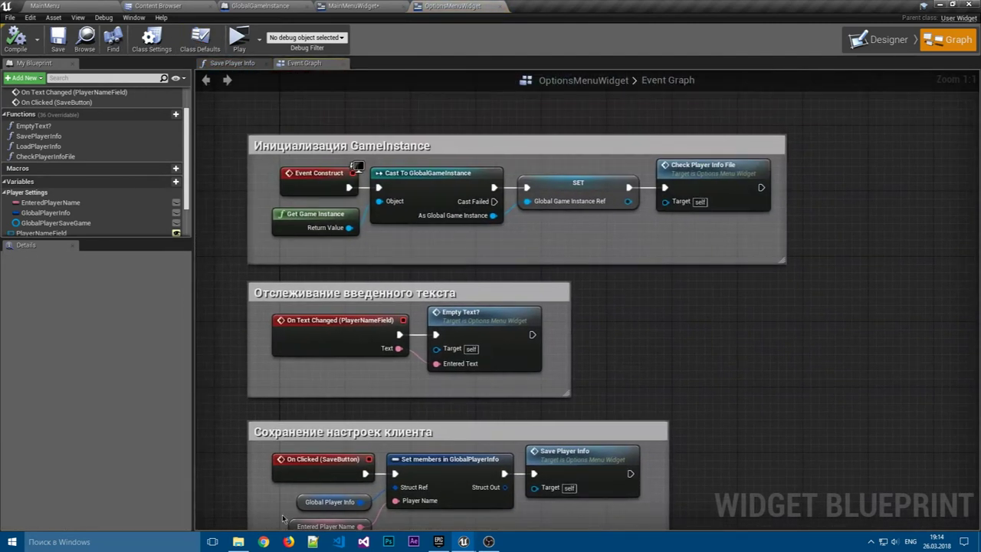
click(182, 7)
right_click(247, 69)
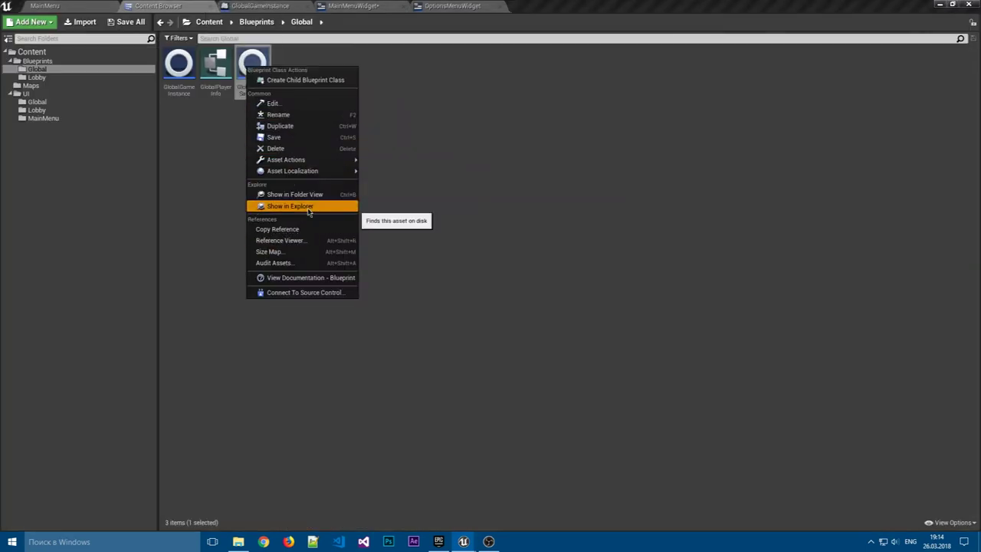
click(470, 221)
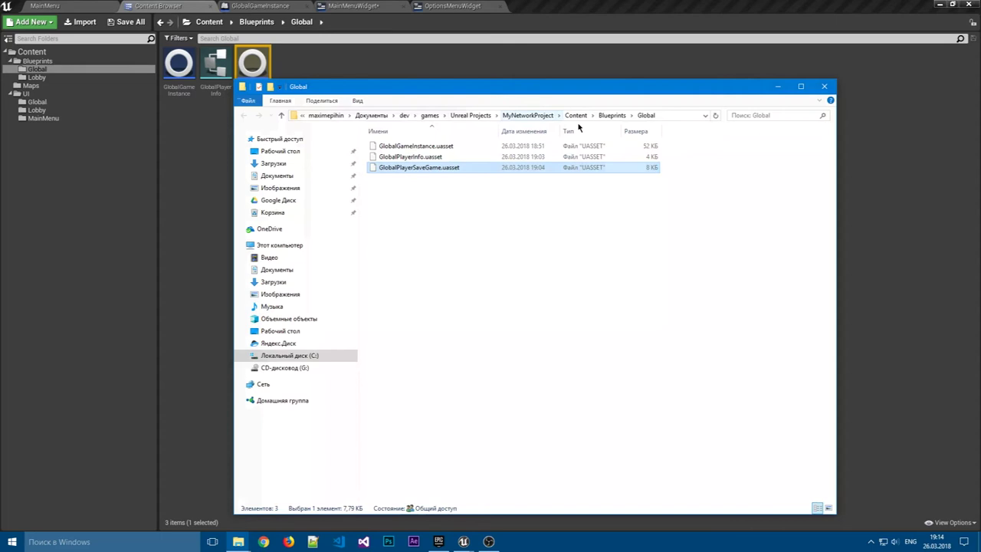
click(575, 116)
click(528, 117)
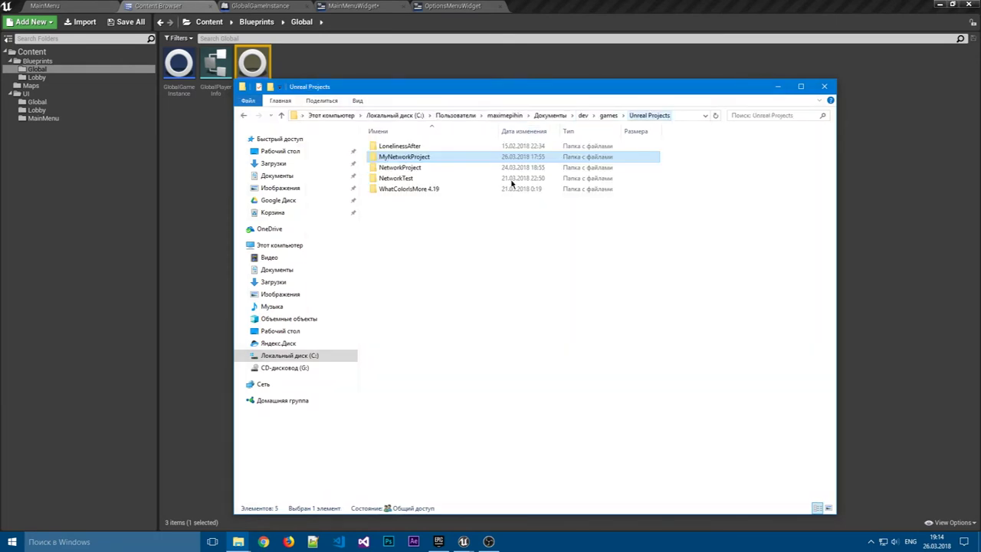
double_click(409, 158)
double_click(395, 178)
double_click(394, 210)
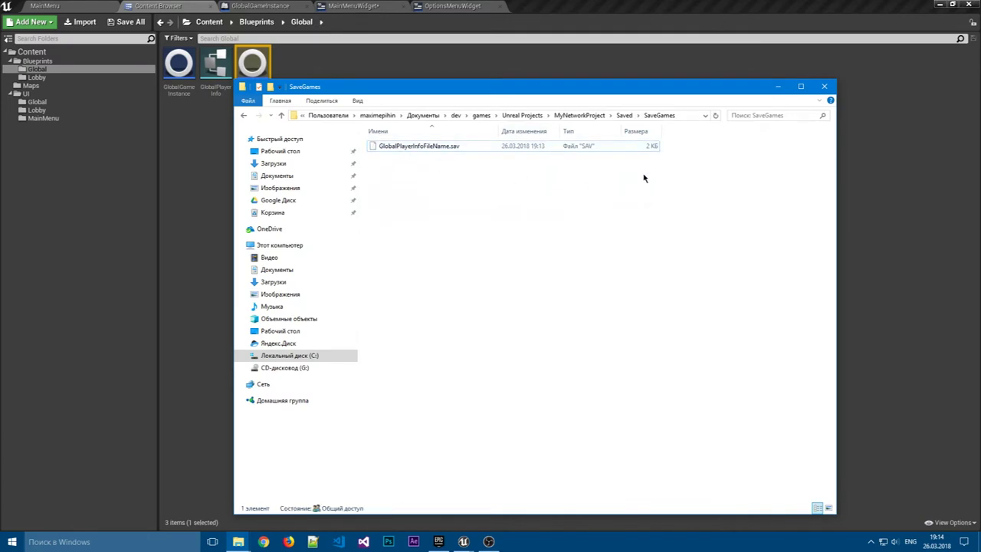
click(823, 87)
click(460, 6)
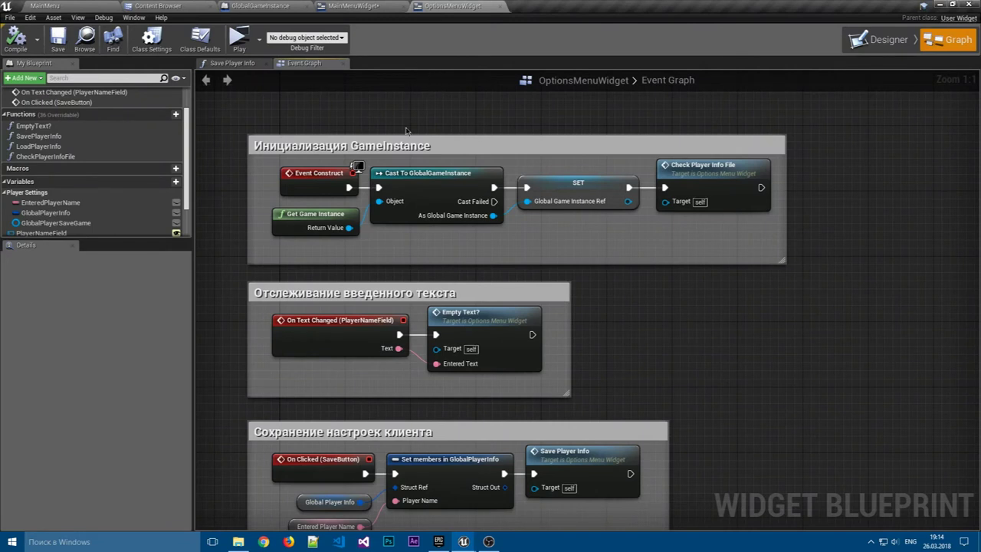
Widen the GameInstance comment box to the right to make room beside the construct chain.
right_drag(747, 317, 757, 277)
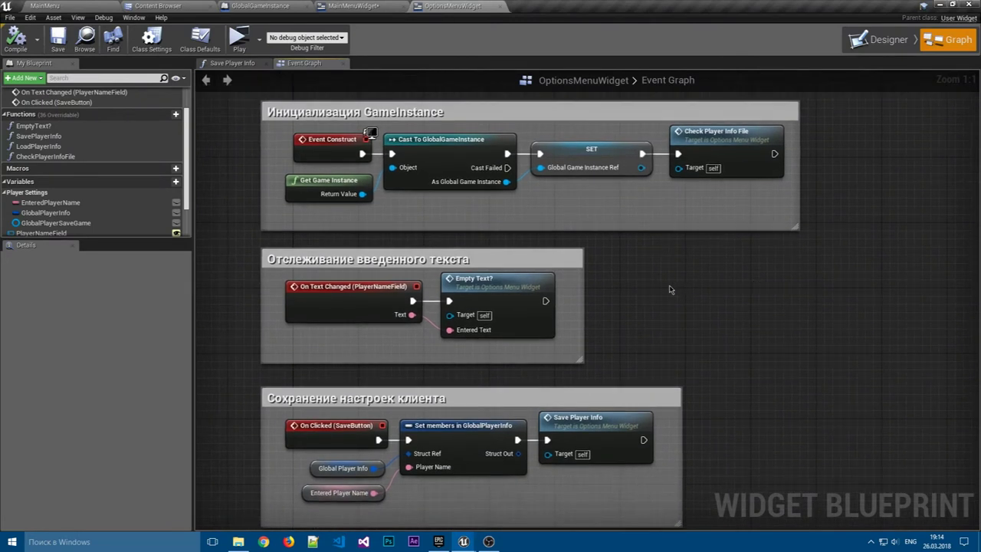
right_drag(669, 289, 671, 276)
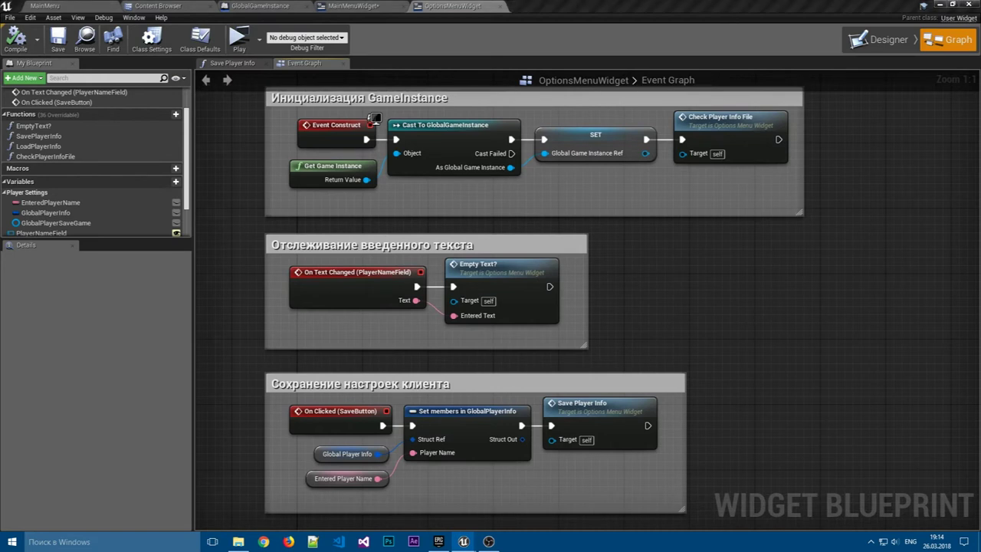
right_drag(643, 241, 480, 297)
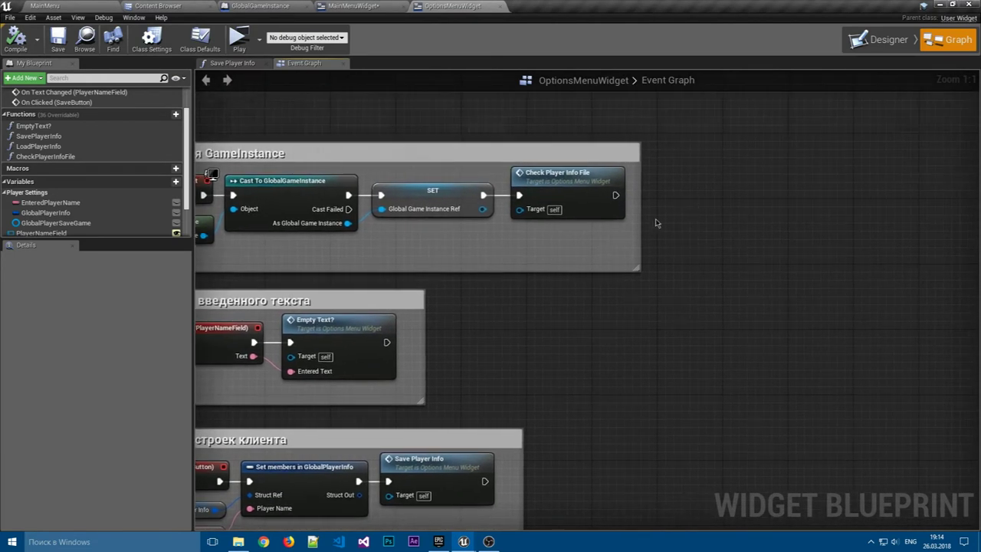
drag(640, 228, 828, 229)
right_drag(827, 228, 686, 251)
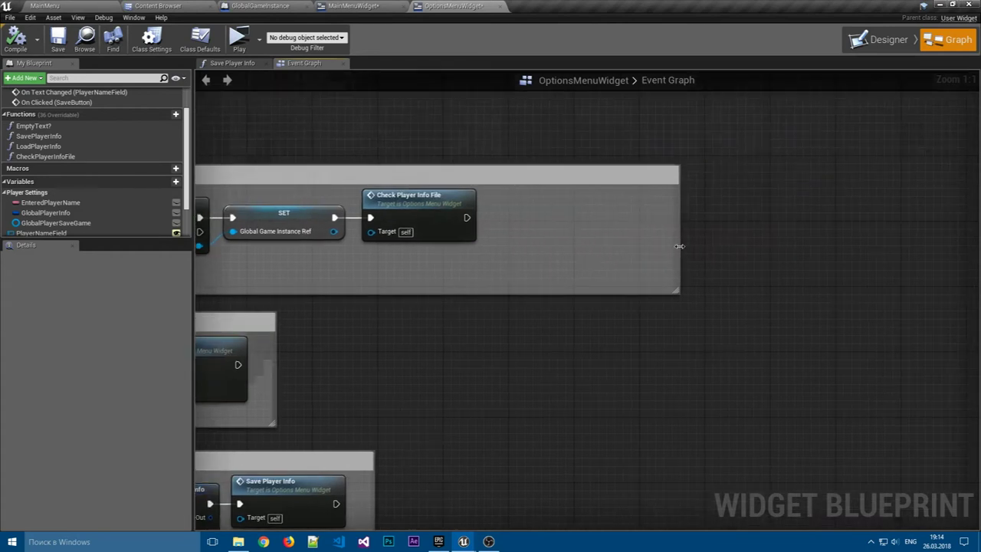
drag(680, 246, 818, 248)
right_drag(637, 254, 704, 260)
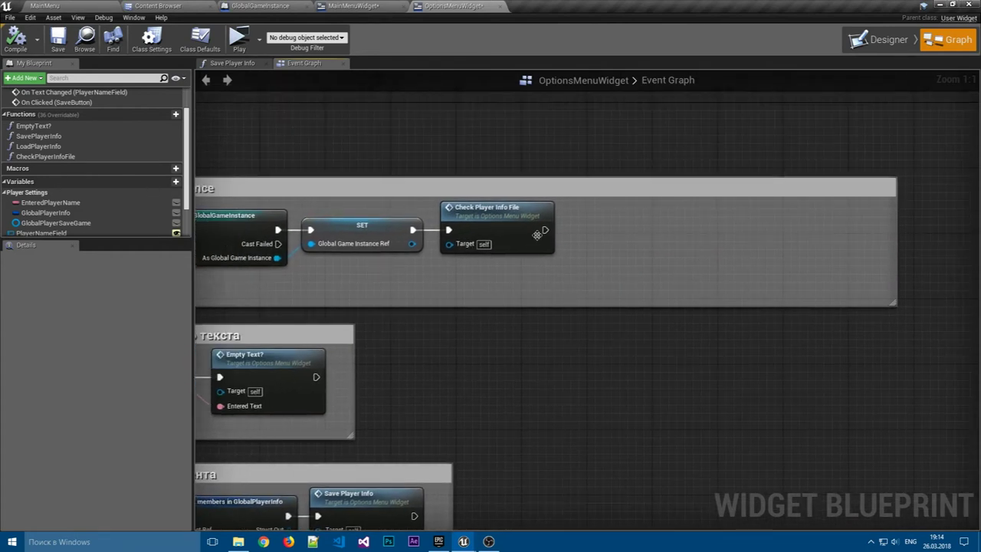
right_drag(536, 234, 690, 233)
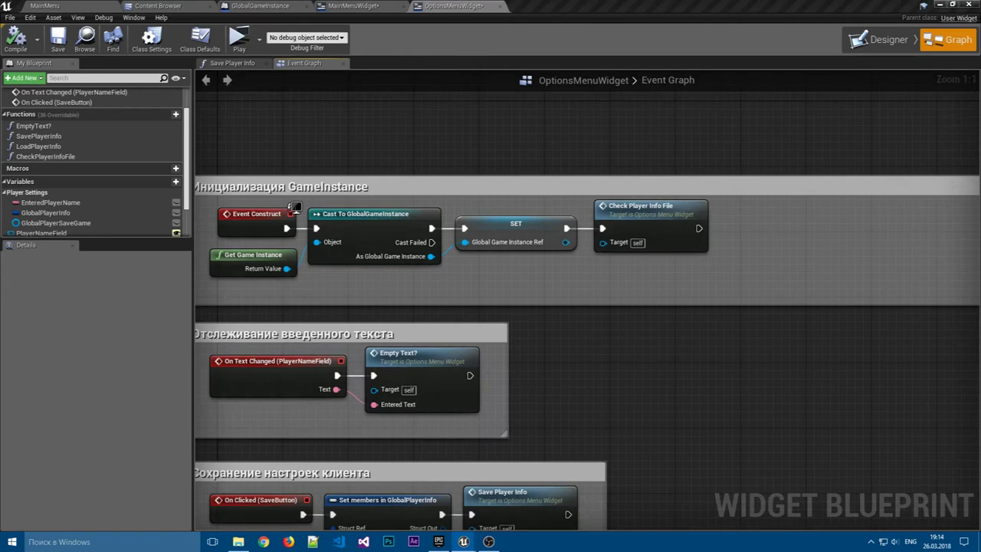
scroll(55, 217, down, 3)
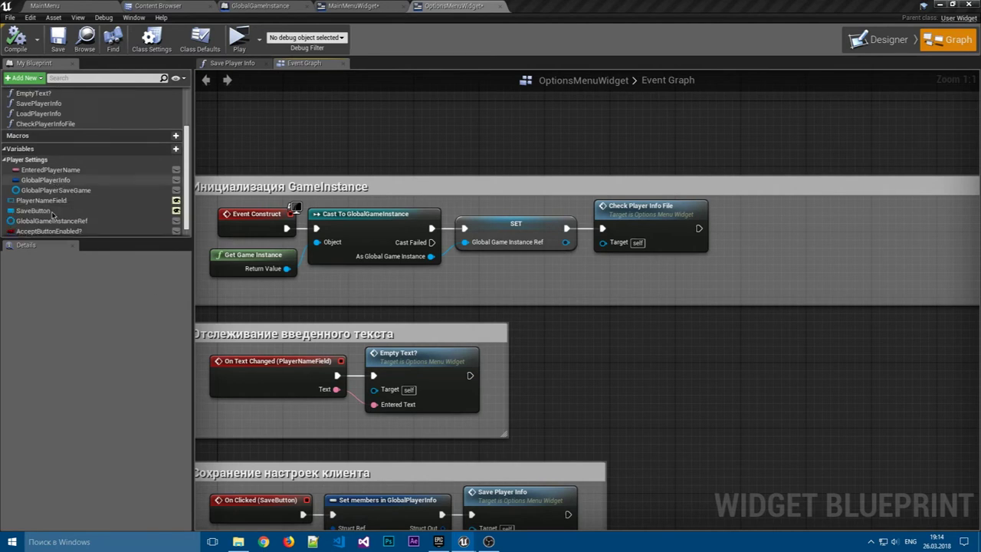
Add a Global Player Info getter with Break GlobalPlayerInfo below Check Player Info File.
click(46, 210)
click(42, 181)
drag(42, 185, 622, 267)
click(654, 275)
right_drag(772, 271, 611, 281)
drag(532, 283, 589, 285)
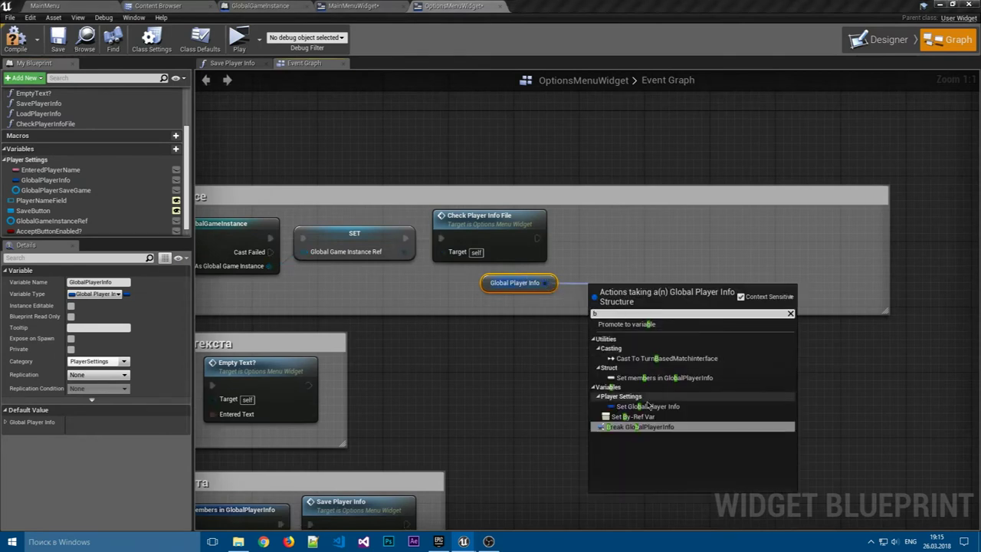
click(643, 420)
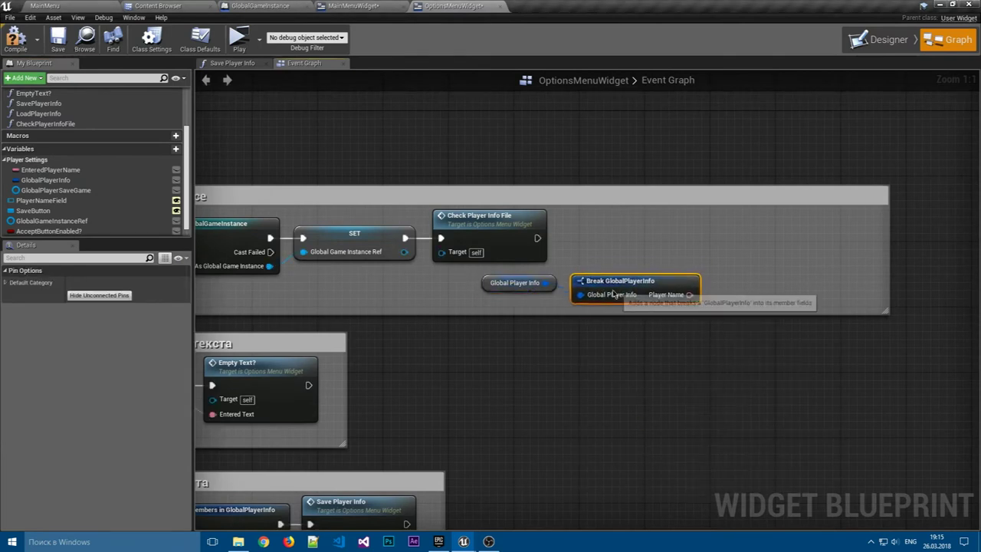
right_drag(674, 276, 563, 264)
drag(587, 303, 360, 282)
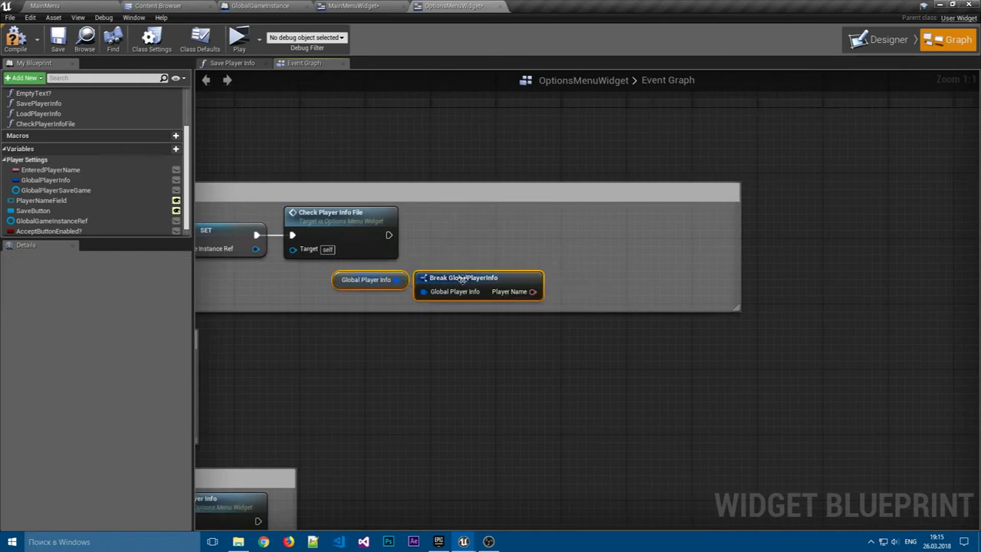
drag(460, 285, 320, 285)
right_drag(402, 290, 486, 287)
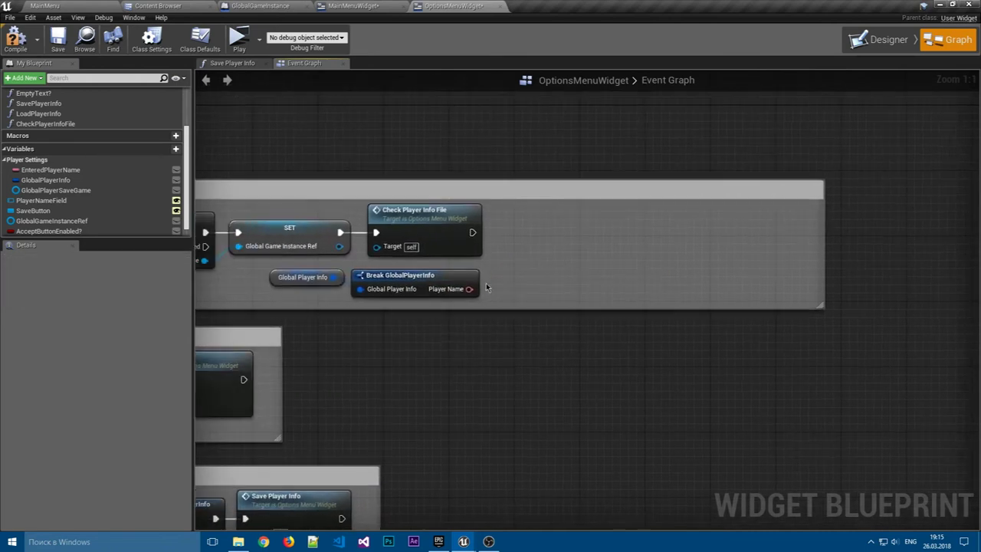
Chain a Set EnteredPlayerName after Check Player Info File, fed by Player Name.
drag(49, 169, 533, 222)
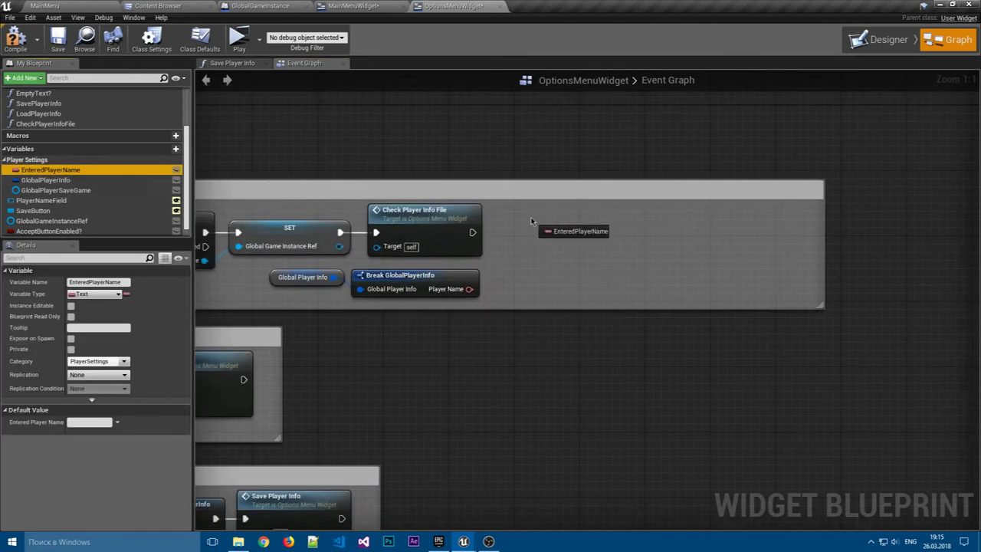
click(558, 243)
mouse_move(473, 232)
mouse_down()
mouse_move(529, 232)
mouse_move(510, 230)
mouse_up()
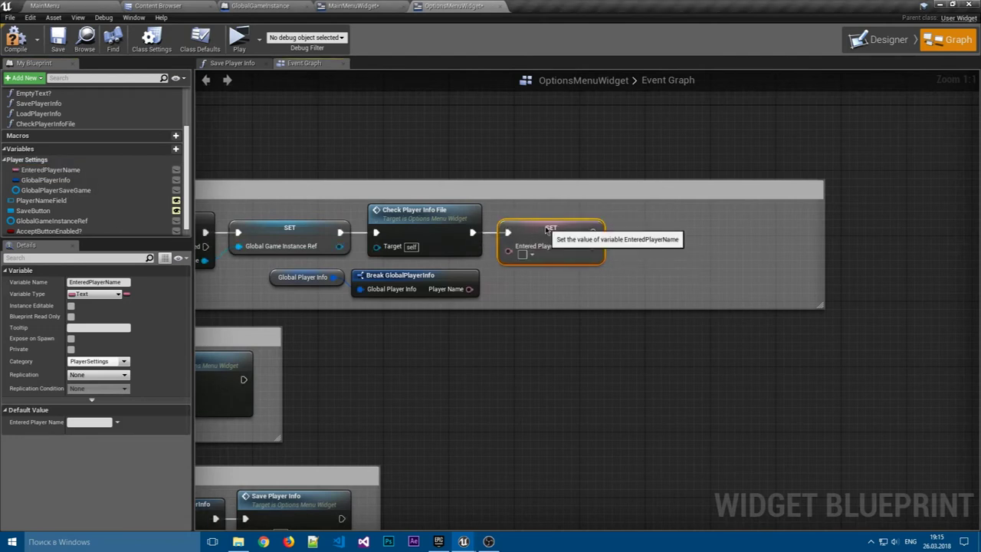
drag(469, 289, 509, 246)
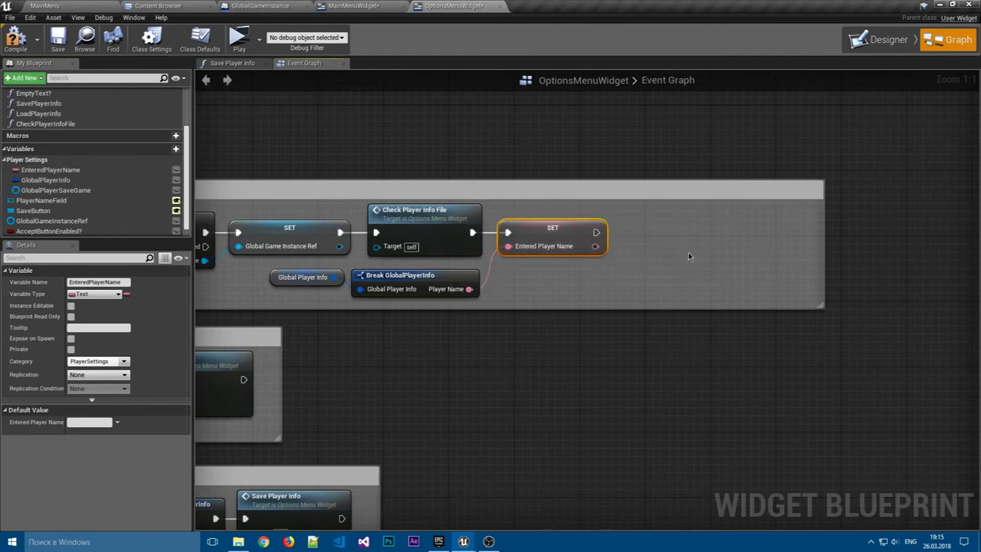
click(666, 292)
right_drag(666, 293, 736, 341)
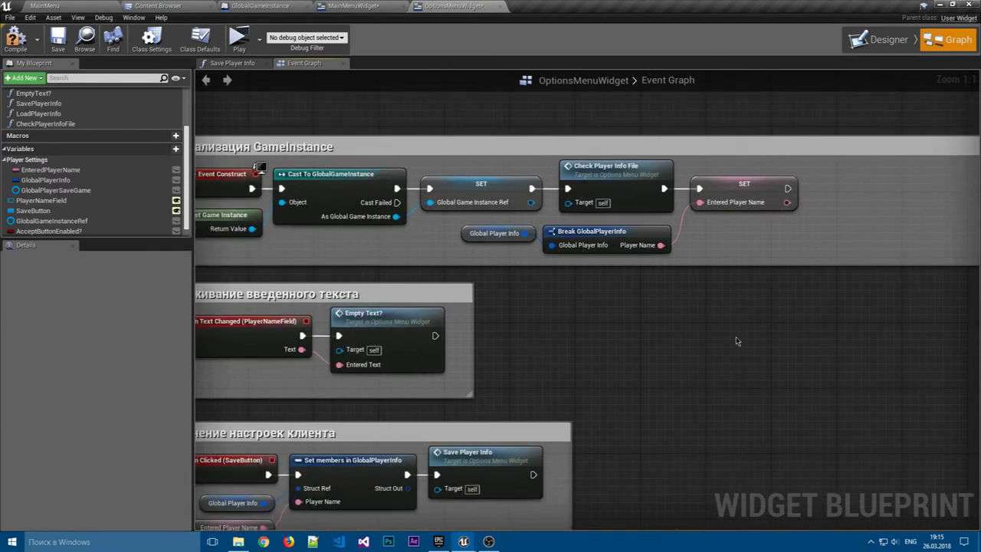
Paste a copy of Empty Text? after the setter and shrink the comment box to fit.
click(415, 311)
ctrl+click(421, 321)
click(421, 321)
right_drag(827, 293, 649, 346)
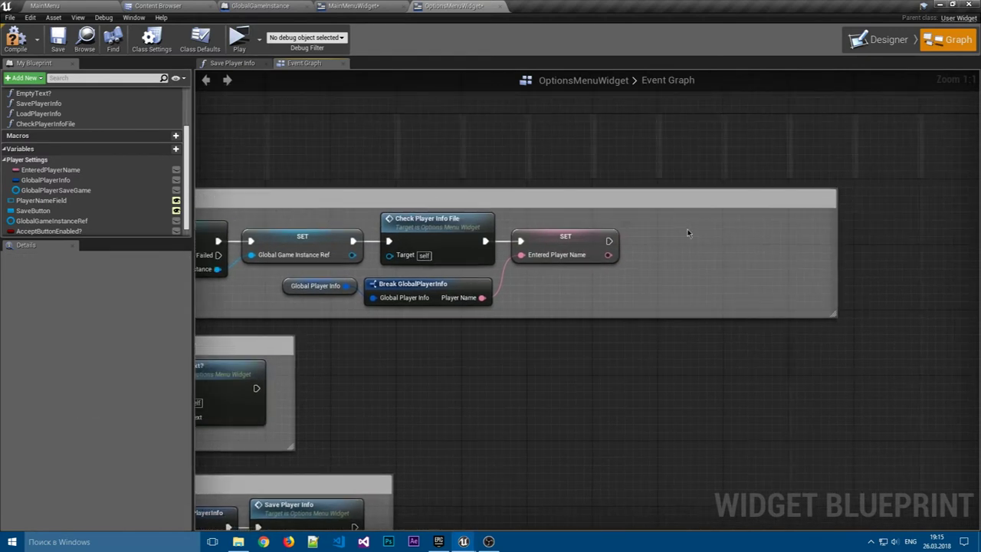
key(ctrl+v)
mouse_move(610, 241)
mouse_down()
mouse_move(666, 249)
mouse_move(658, 224)
mouse_up()
drag(834, 266, 780, 265)
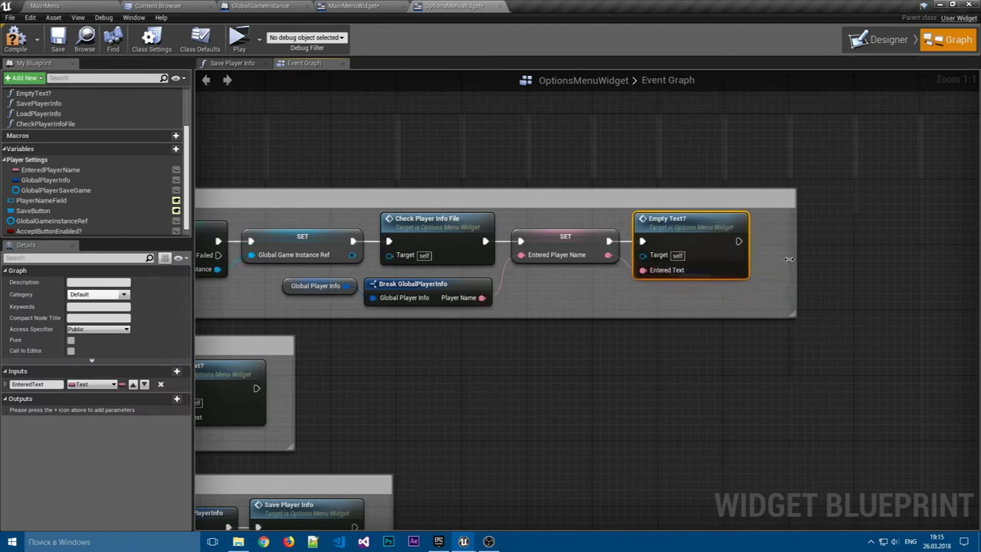
Save, then bind PlayerNameField's Text to Entered Player Name in the Designer.
click(58, 38)
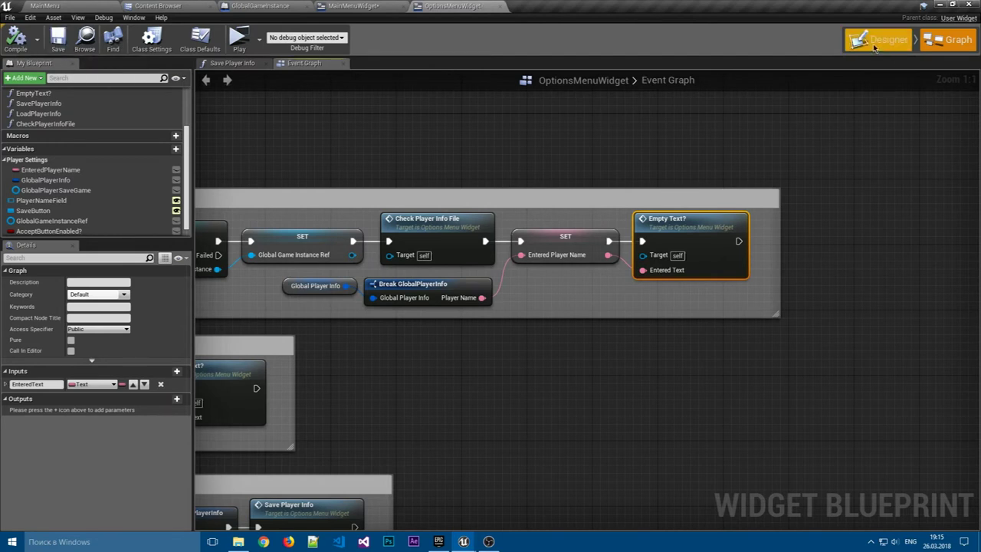
click(878, 39)
click(514, 201)
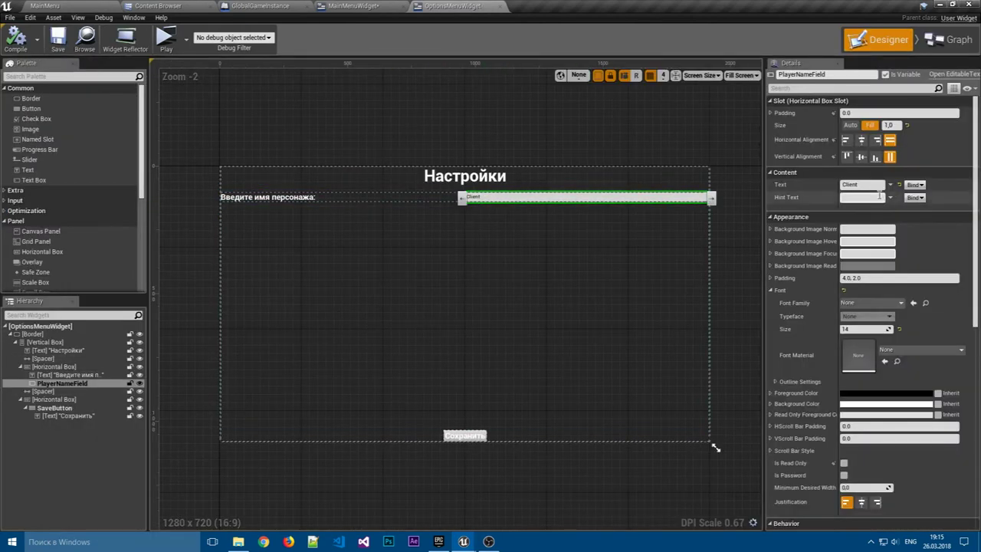
click(914, 185)
click(930, 220)
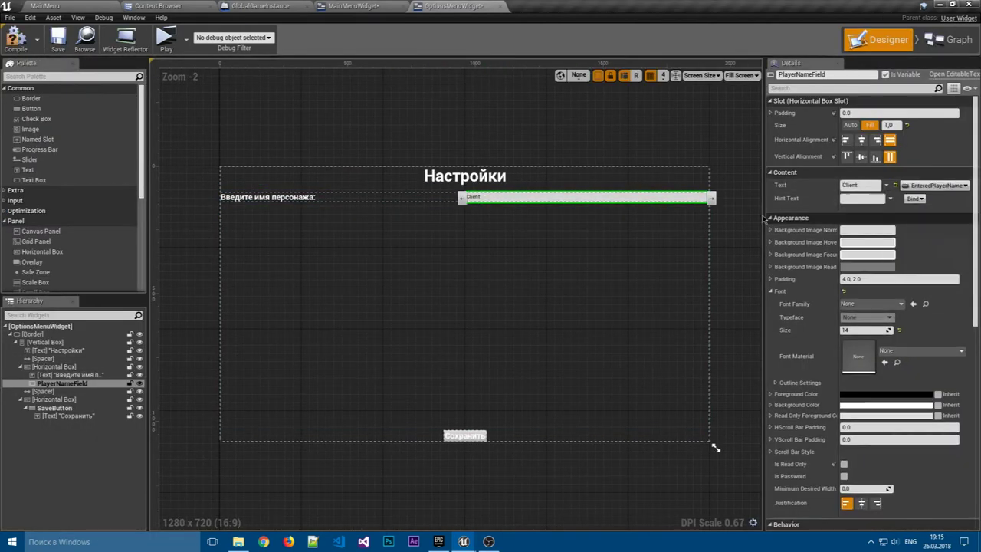
Compile and play-test, opening Настройки to see the saved name in the field.
click(18, 40)
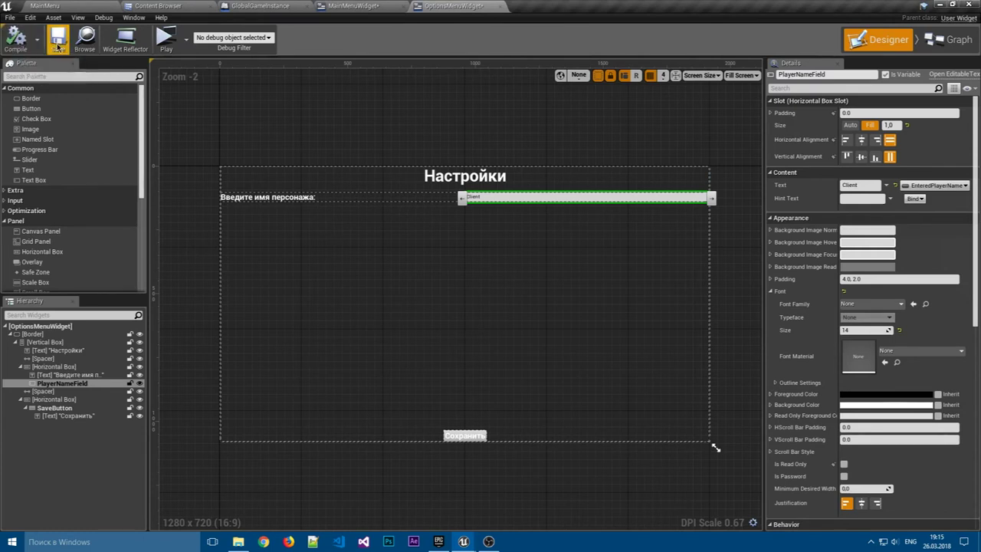
click(175, 44)
click(728, 96)
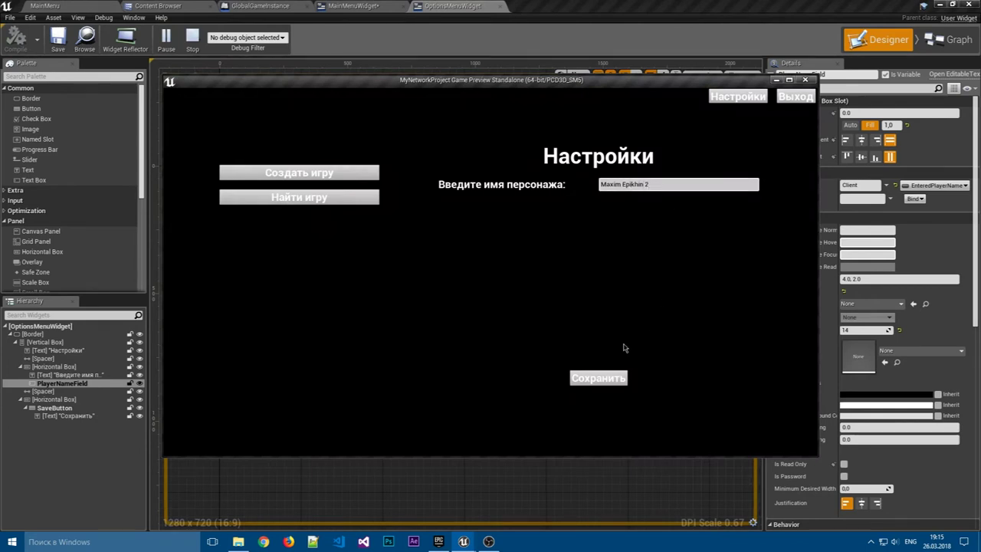
Toggle Настройки, relaunch the game to confirm the saved name persists, then exit via Выход.
click(797, 97)
click(732, 97)
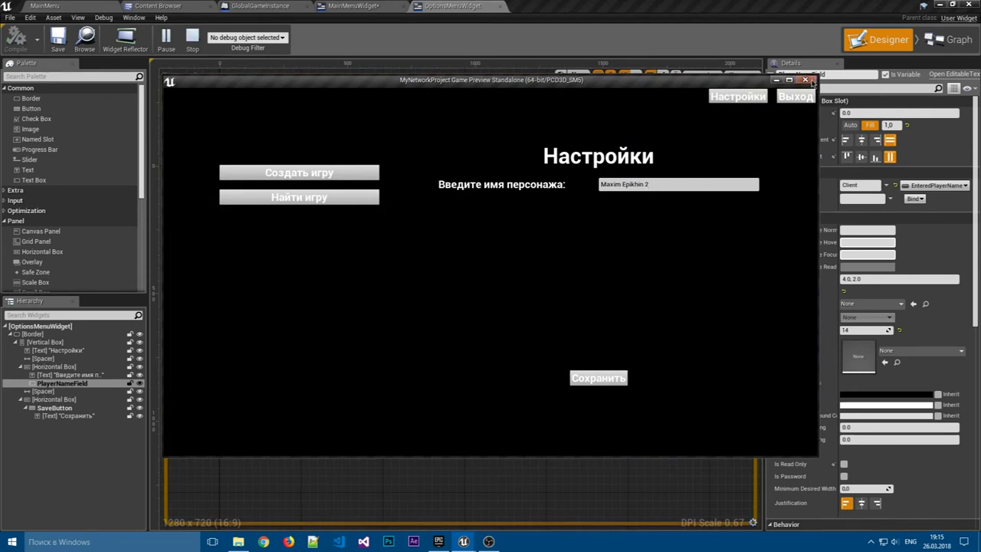
click(806, 81)
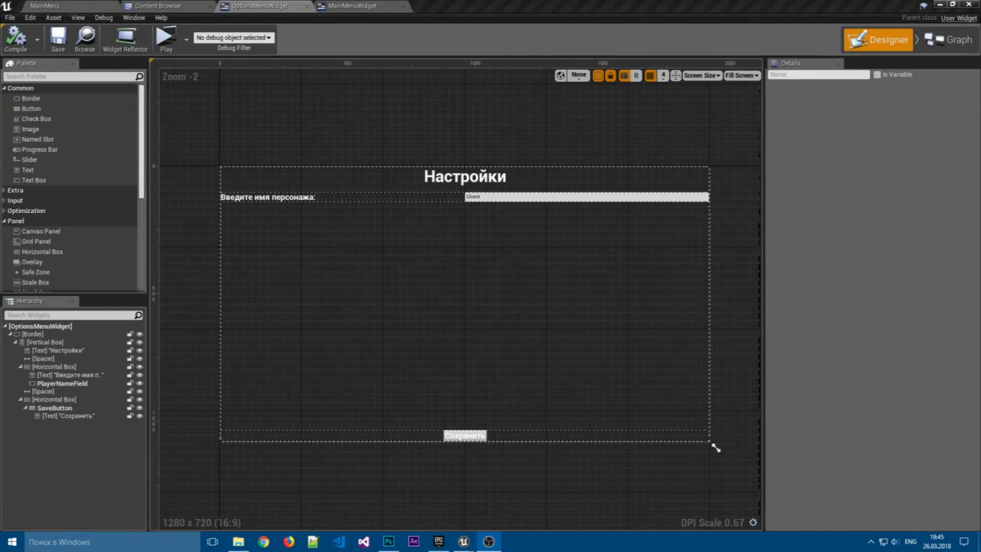
click(166, 44)
click(736, 97)
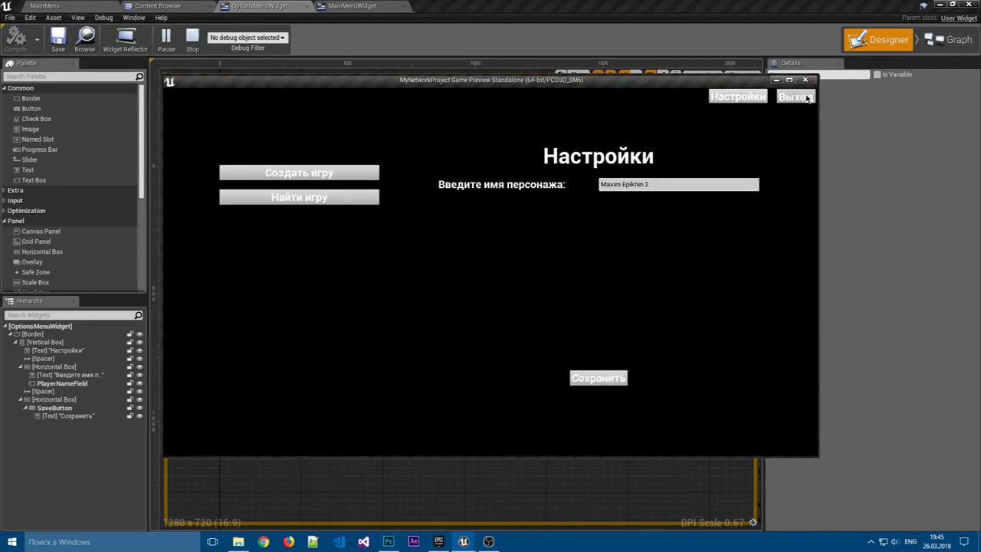
click(807, 97)
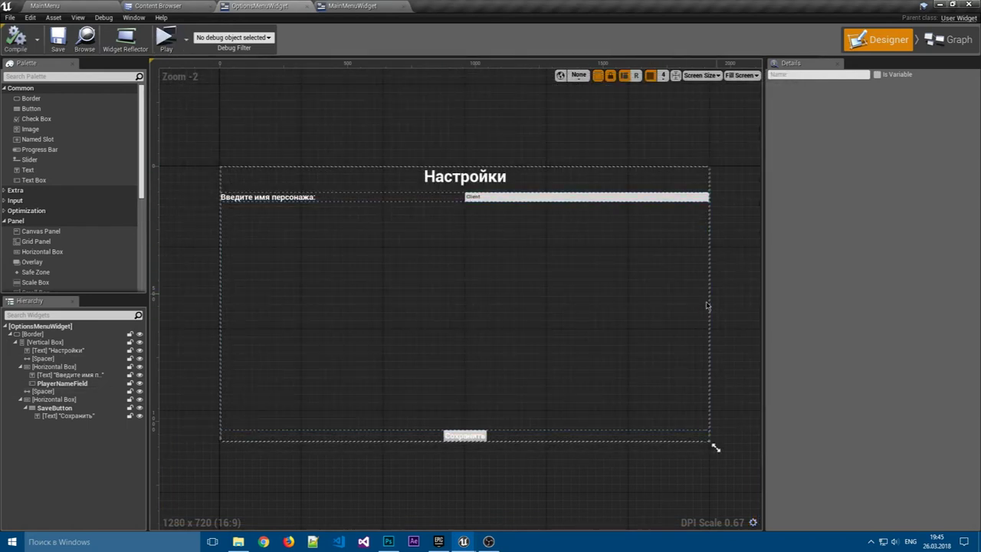
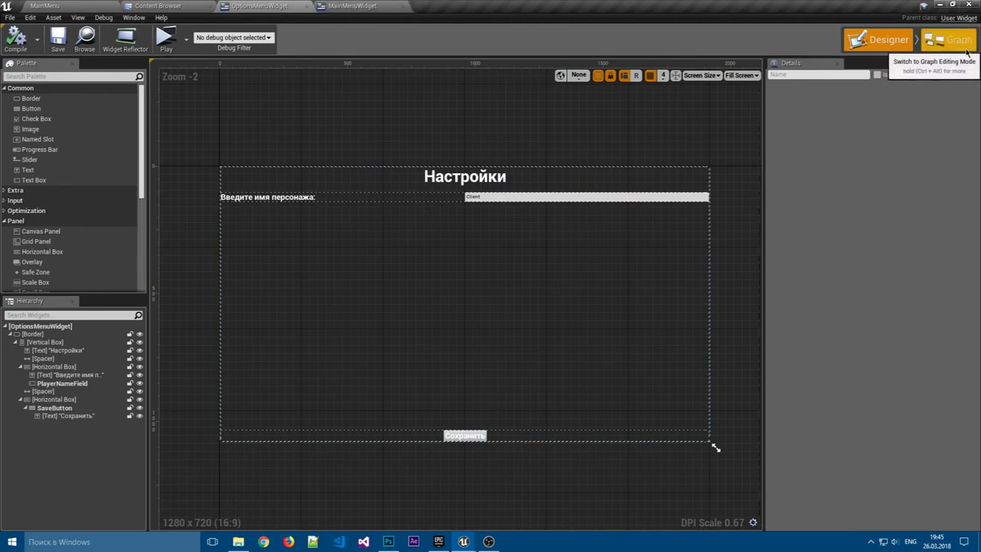
In OptionsMenuWidget's event graph, add a Hidden Set Visibility node after Save Player Info.
click(967, 53)
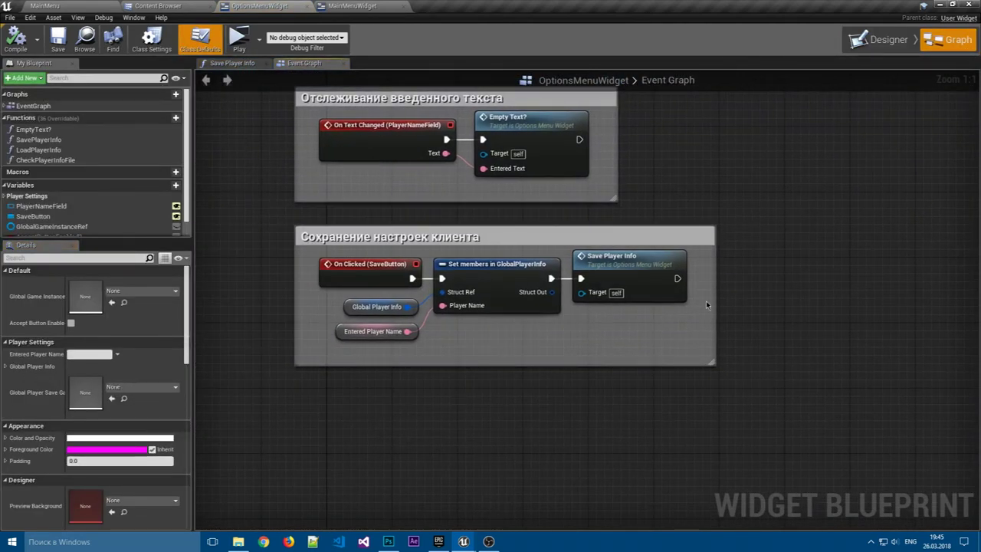
right_drag(706, 300, 552, 315)
right_click(601, 307)
text(set vis)
key(Return)
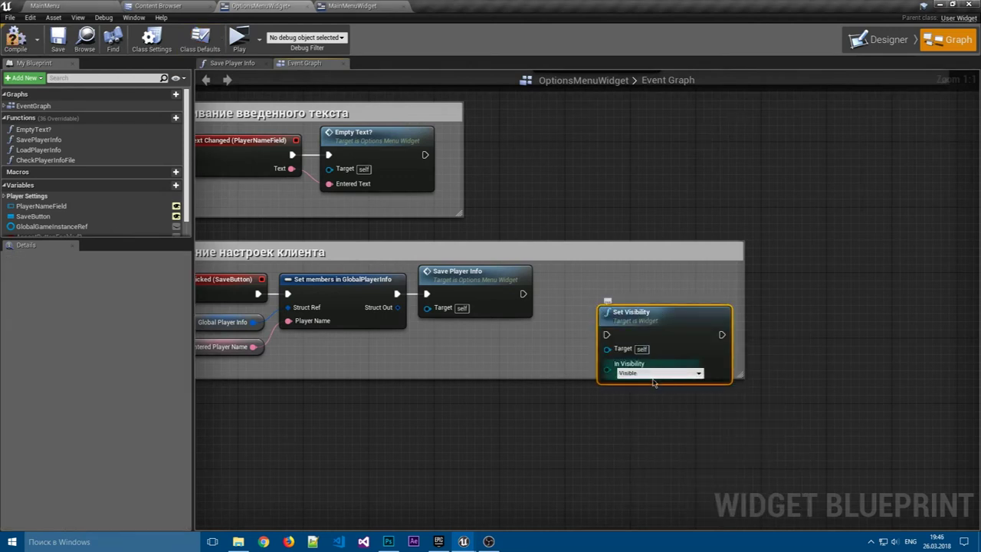
click(653, 374)
click(636, 403)
mouse_move(523, 294)
mouse_down()
mouse_move(601, 332)
mouse_move(600, 274)
mouse_up()
Save the blueprint and confirm in play preview that Сохранить now closes the settings panel.
click(57, 38)
click(238, 38)
click(739, 98)
click(625, 376)
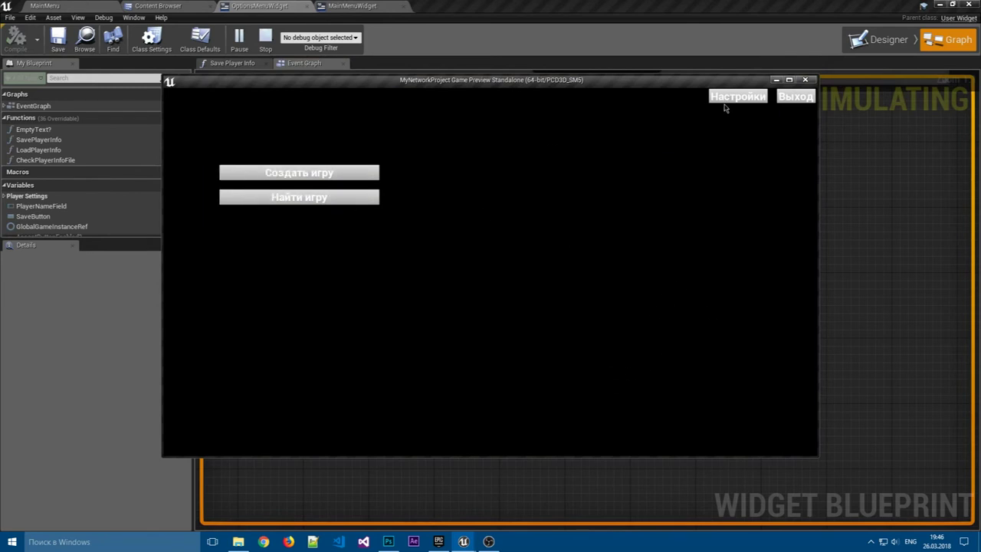
click(807, 80)
click(883, 40)
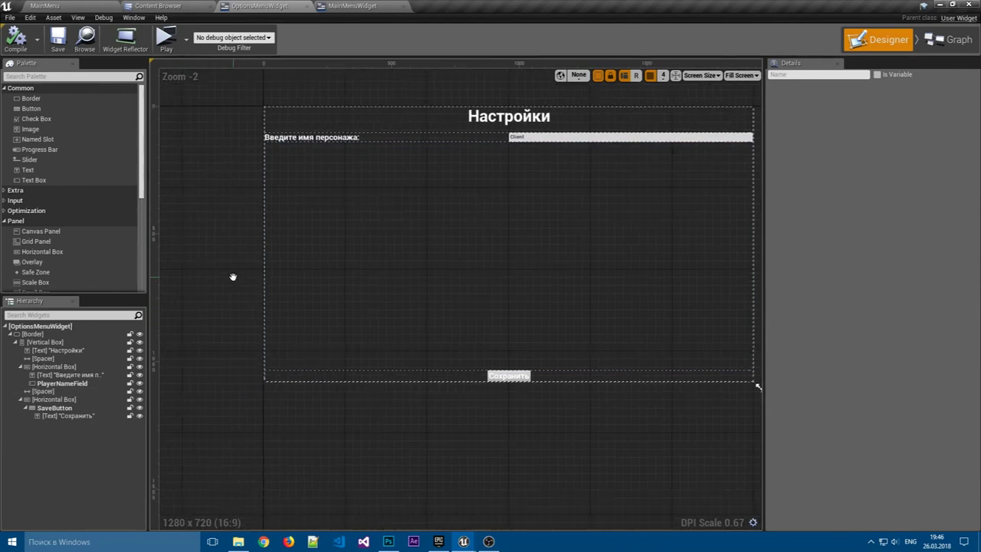
Open MainMenuWidget's event graph and bring the SettingsButton click handler into view.
click(368, 6)
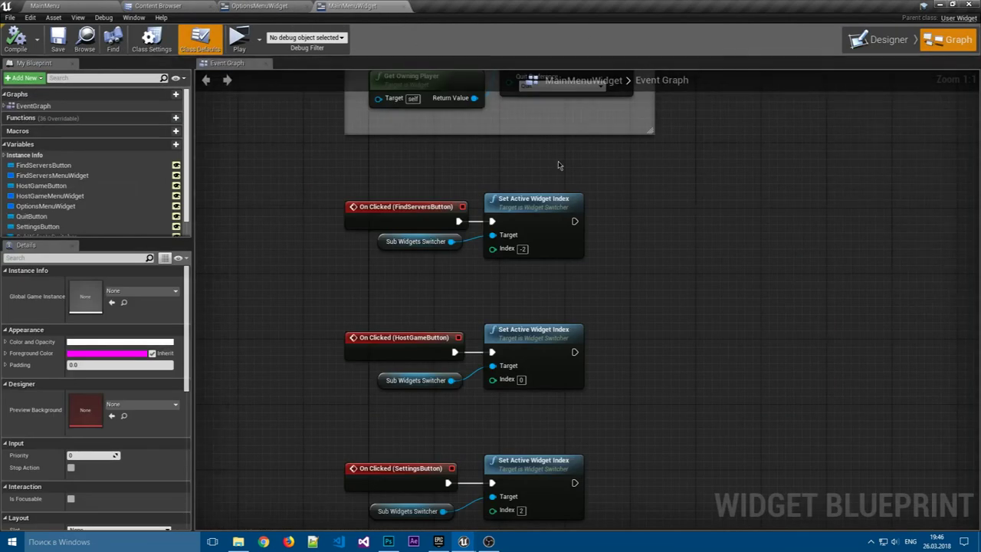
mouse_move(502, 230)
right_down()
mouse_move(431, 258)
mouse_move(429, 221)
right_up()
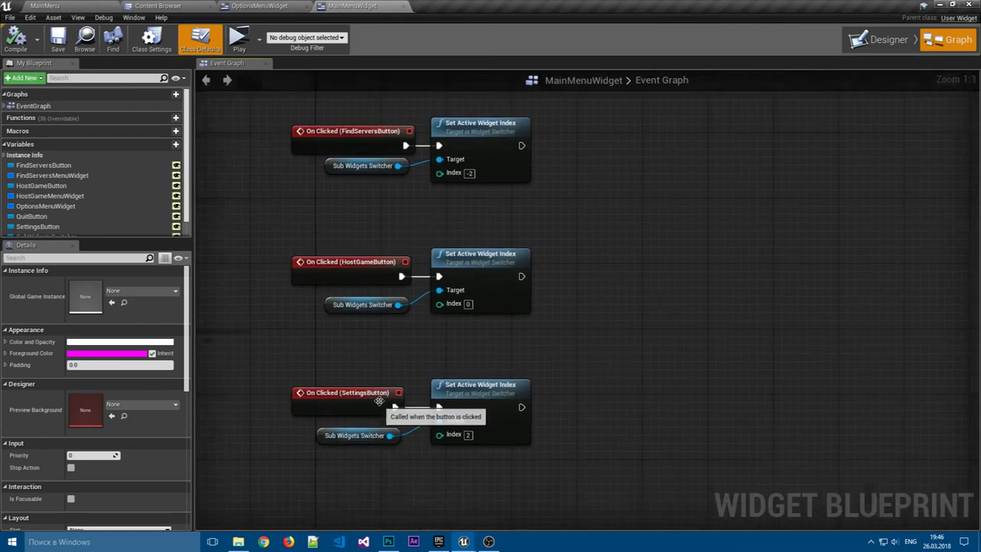
right_drag(411, 467, 404, 305)
drag(382, 273, 555, 295)
text(is vo)
key(BackSpace)
key(BackSpace)
key(BackSpace)
key(BackSpace)
key(BackSpace)
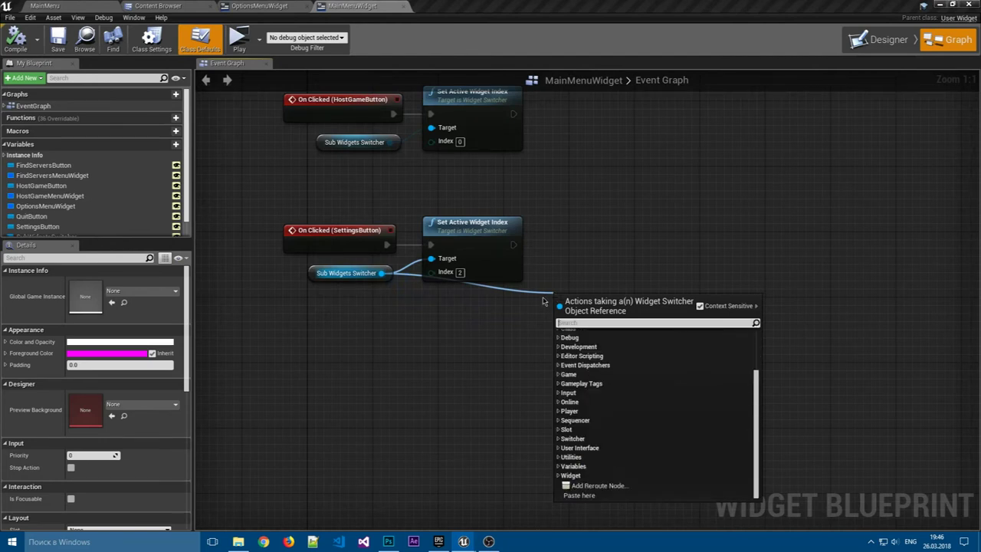
click(543, 300)
click(314, 277)
click(388, 292)
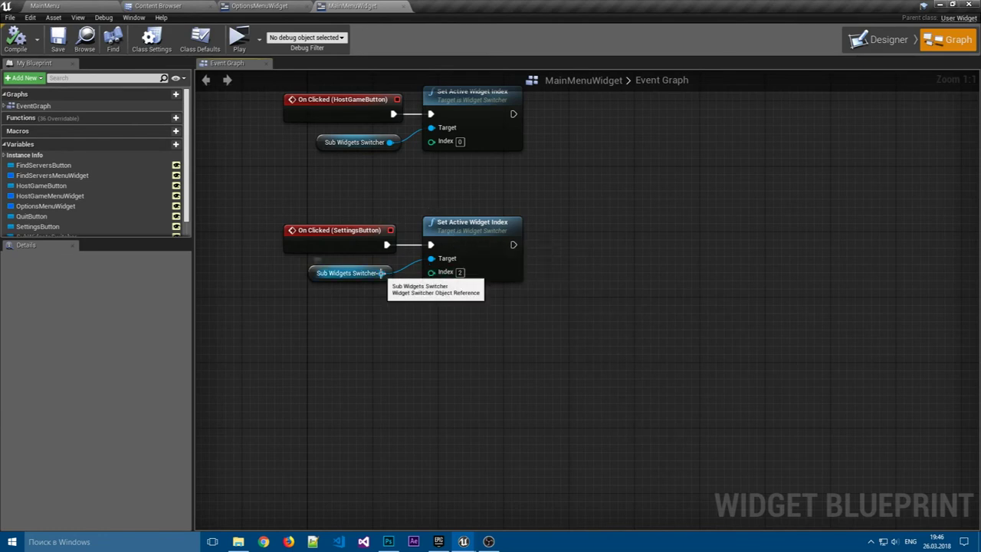
scroll(69, 215, down, 1)
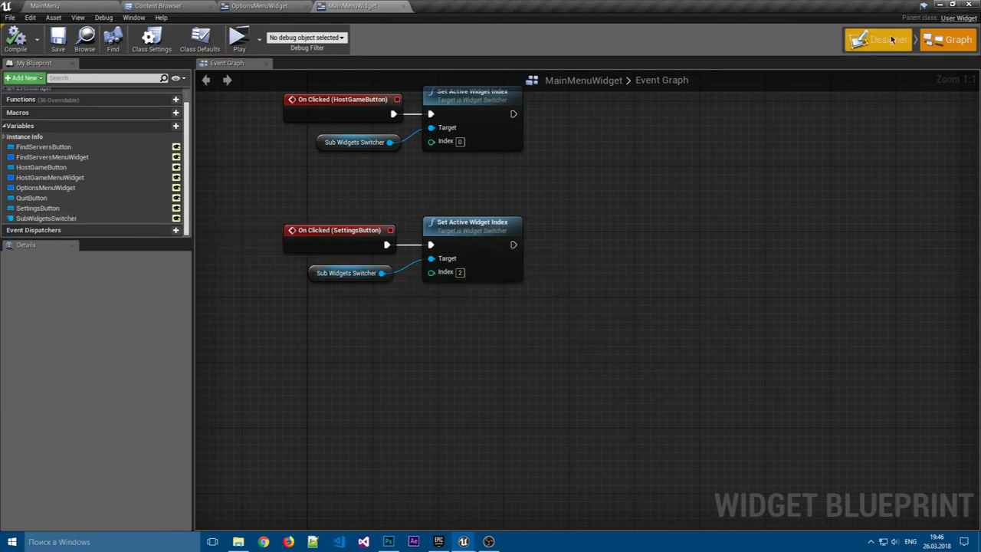
Add an OptionsMenuWidget getter and wire it into a new Is Visible node.
click(891, 39)
click(73, 489)
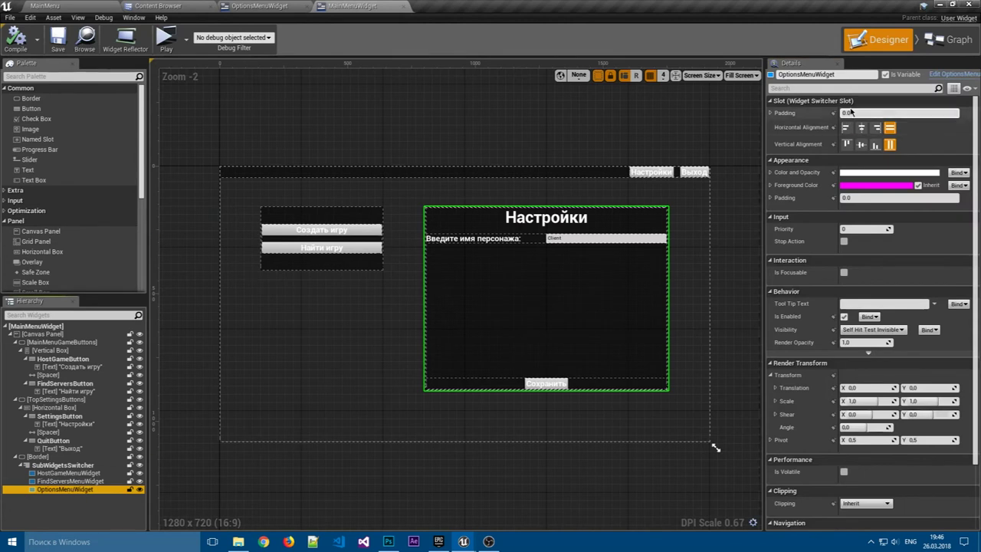
click(954, 42)
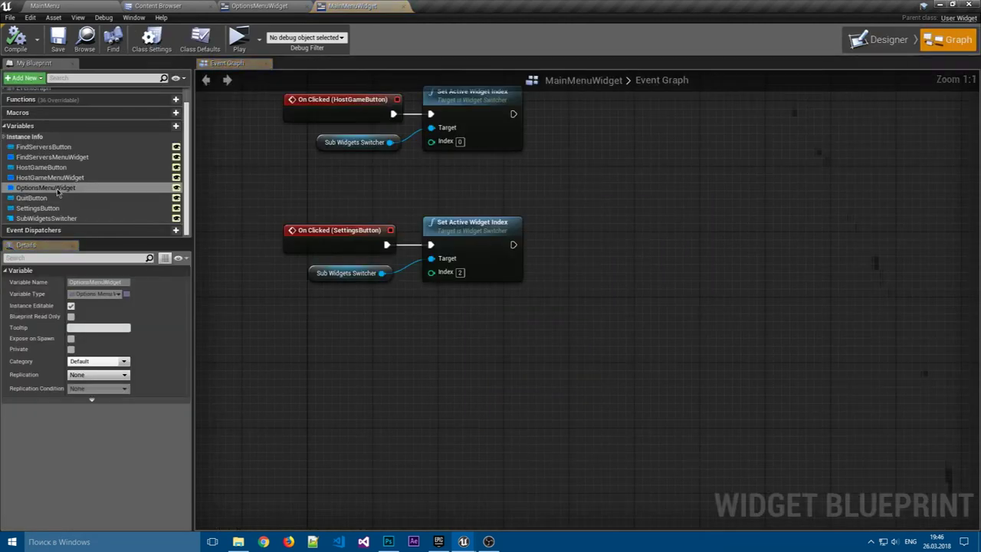
drag(37, 191, 391, 283)
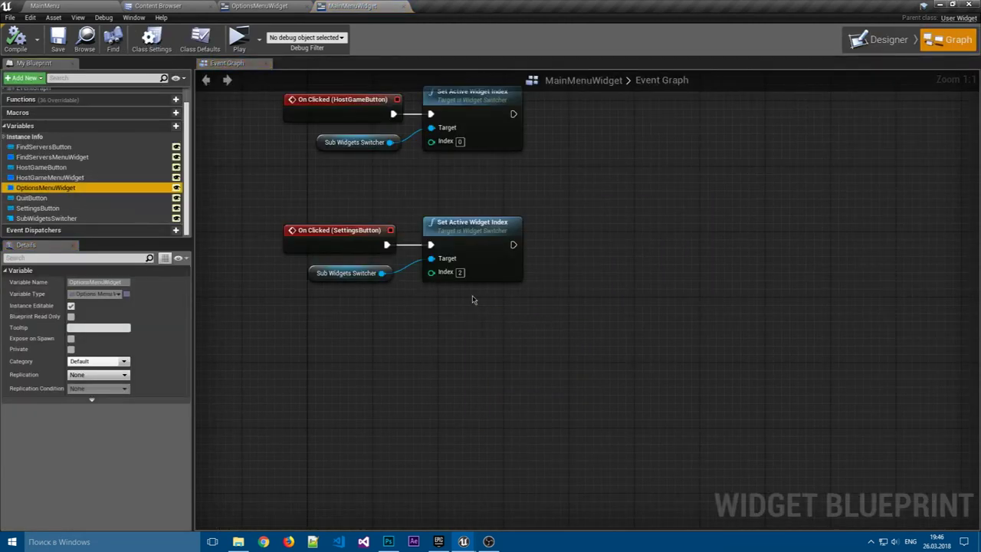
ctrl+drag(473, 300, 472, 300)
drag(545, 305, 585, 290)
text(is b)
key(BackSpace)
text(vis)
key(Return)
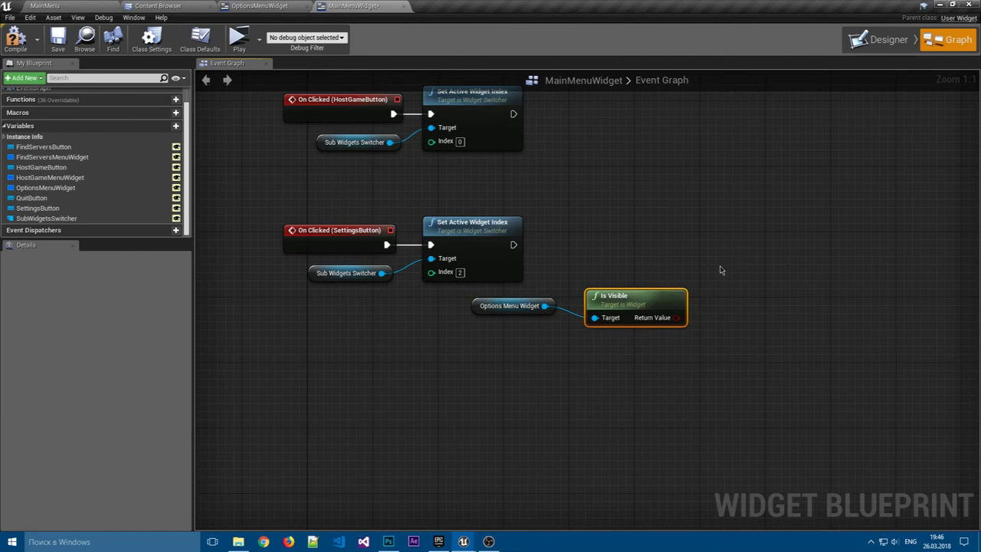
Add a Branch after Set Active Widget Index, with Is Visible feeding its Condition.
click(721, 270)
drag(617, 340, 467, 295)
mouse_move(506, 307)
mouse_down()
mouse_move(408, 309)
mouse_move(430, 324)
mouse_up()
drag(536, 303, 464, 303)
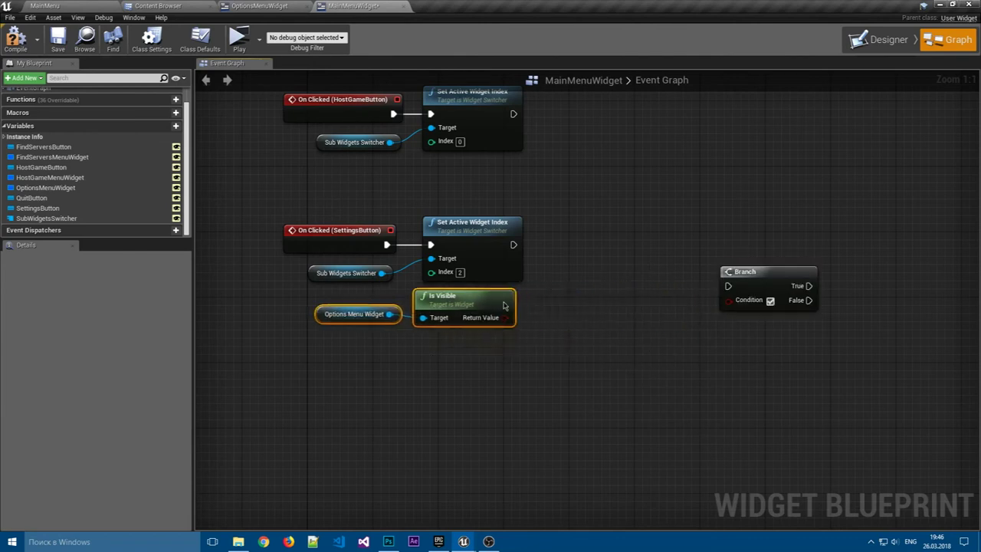
right_drag(554, 313, 503, 321)
drag(736, 287, 548, 278)
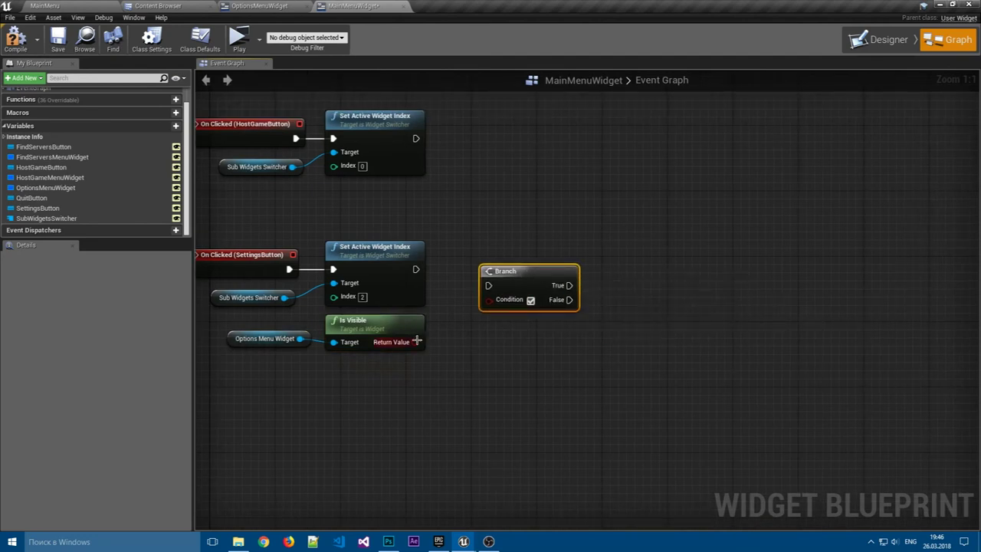
drag(416, 342, 502, 287)
click(434, 345)
mouse_move(418, 342)
mouse_down()
mouse_move(498, 309)
mouse_move(491, 300)
mouse_up()
drag(416, 269, 439, 280)
mouse_move(505, 291)
mouse_down()
mouse_move(489, 286)
mouse_move(473, 255)
mouse_up()
Run a Visible Set Visibility on Options Menu Widget from Branch False, then compile.
right_drag(477, 331, 529, 335)
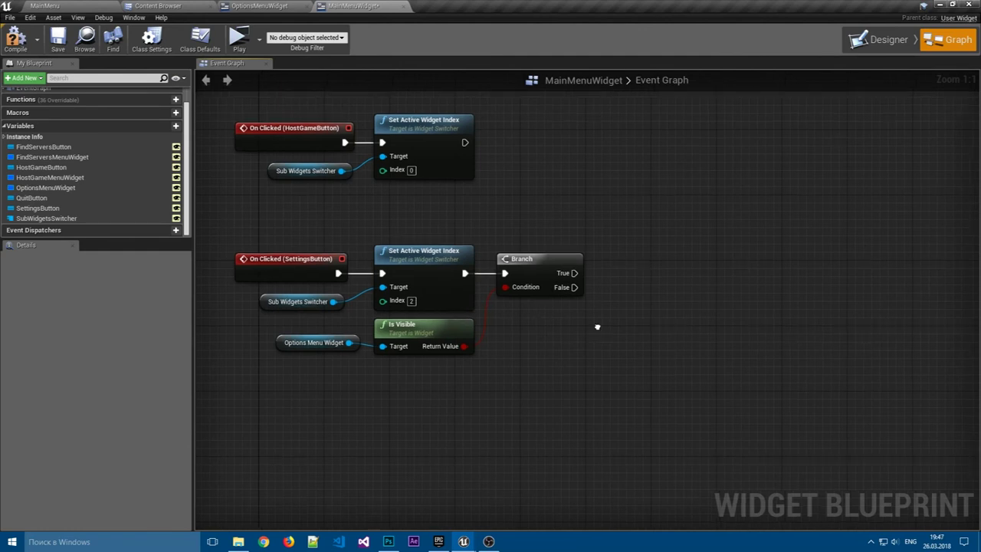
right_drag(595, 326, 519, 327)
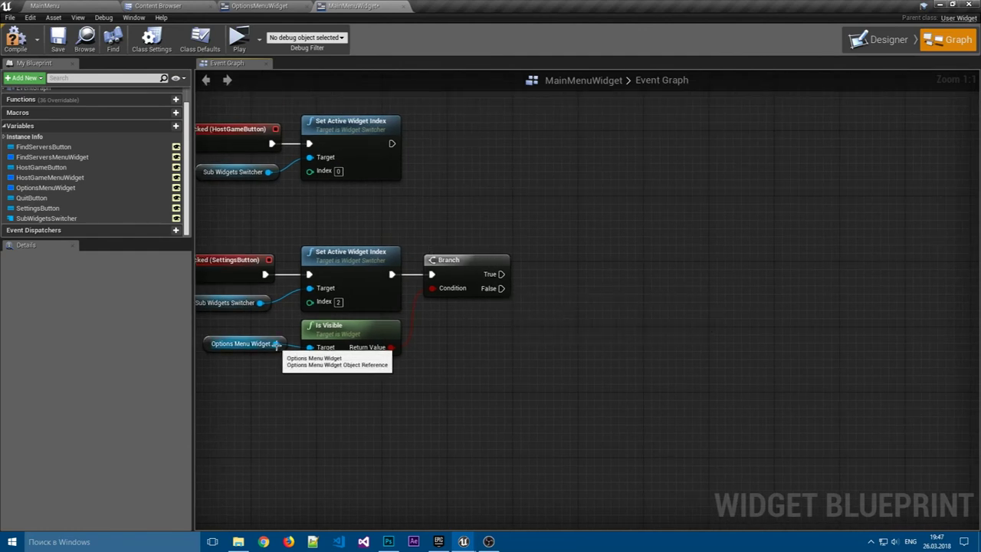
drag(276, 343, 655, 310)
text(set visi)
key(Return)
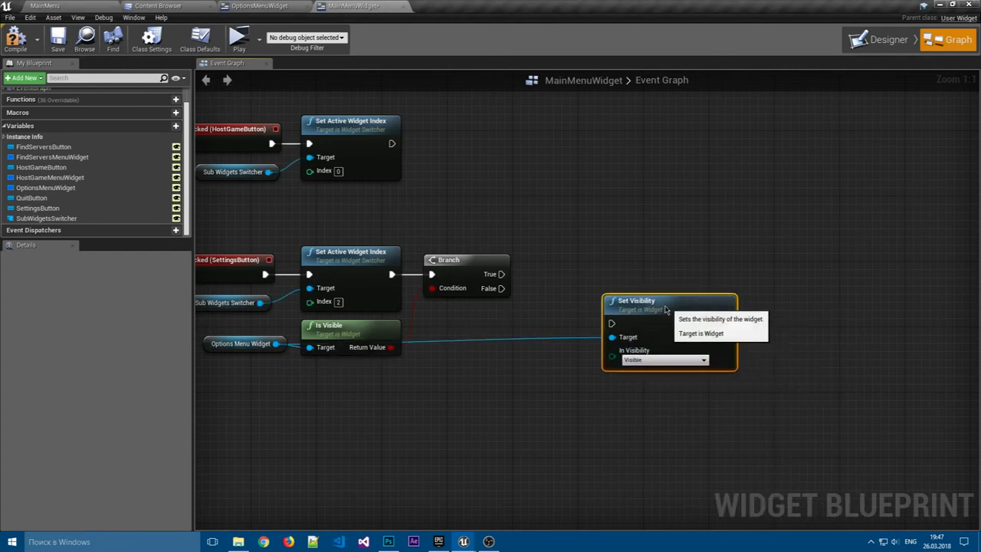
drag(707, 354, 643, 338)
mouse_move(501, 288)
mouse_down()
mouse_move(601, 323)
mouse_move(577, 309)
mouse_up()
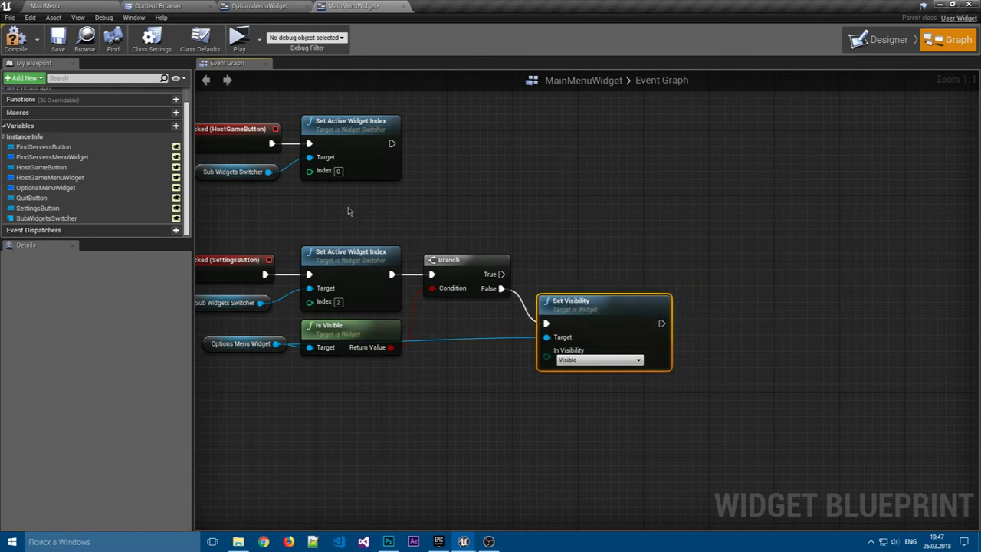
click(29, 47)
click(495, 202)
right_drag(496, 202, 609, 191)
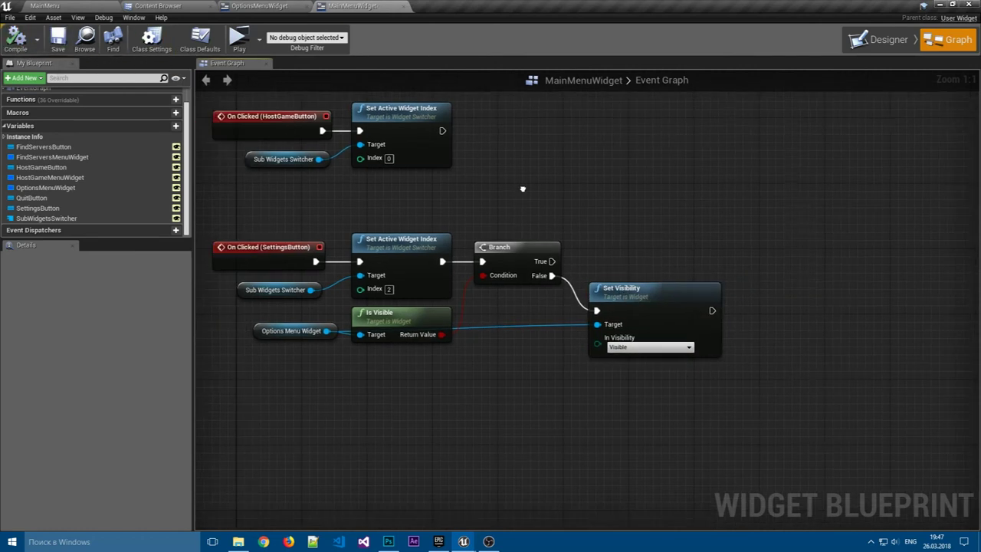
In play preview, toggle the settings panel via Настройки, Найти игру, Создать игру and Сохранить, then close it.
click(237, 37)
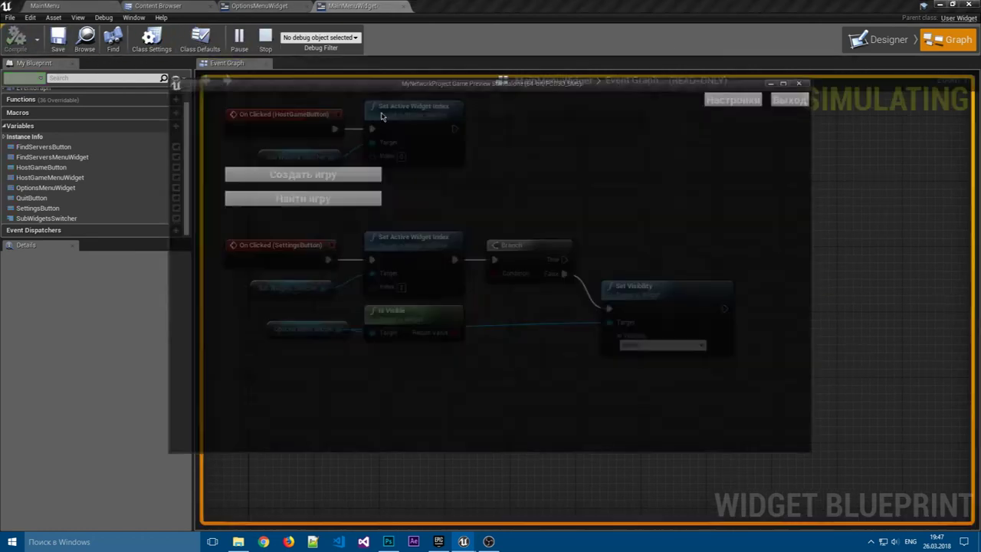
click(721, 100)
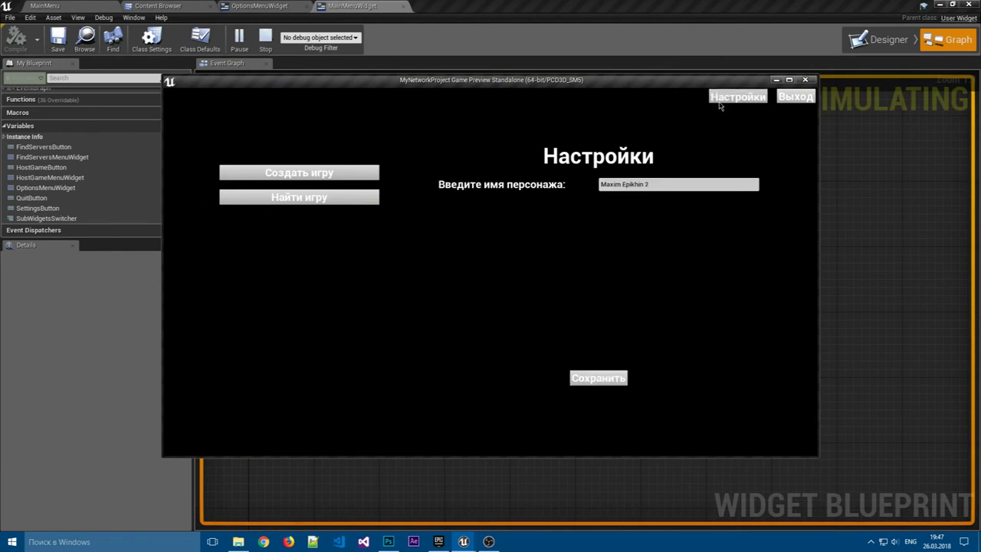
click(360, 198)
click(725, 100)
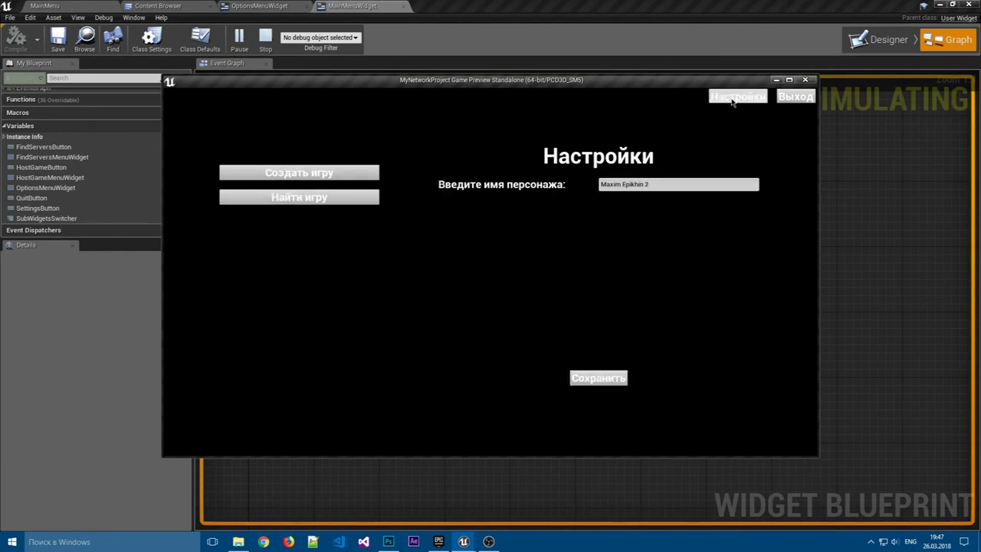
click(369, 198)
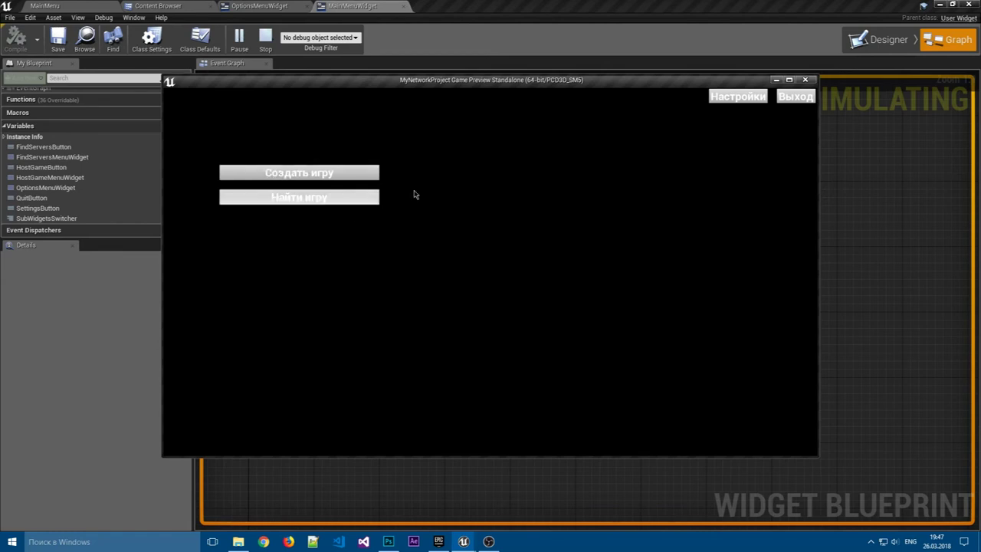
click(725, 100)
click(602, 376)
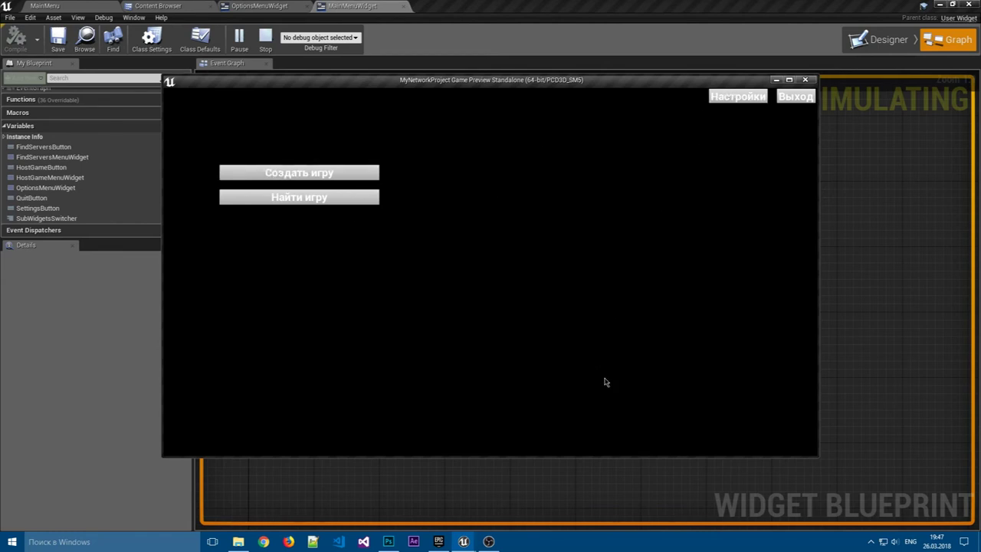
click(745, 100)
click(345, 178)
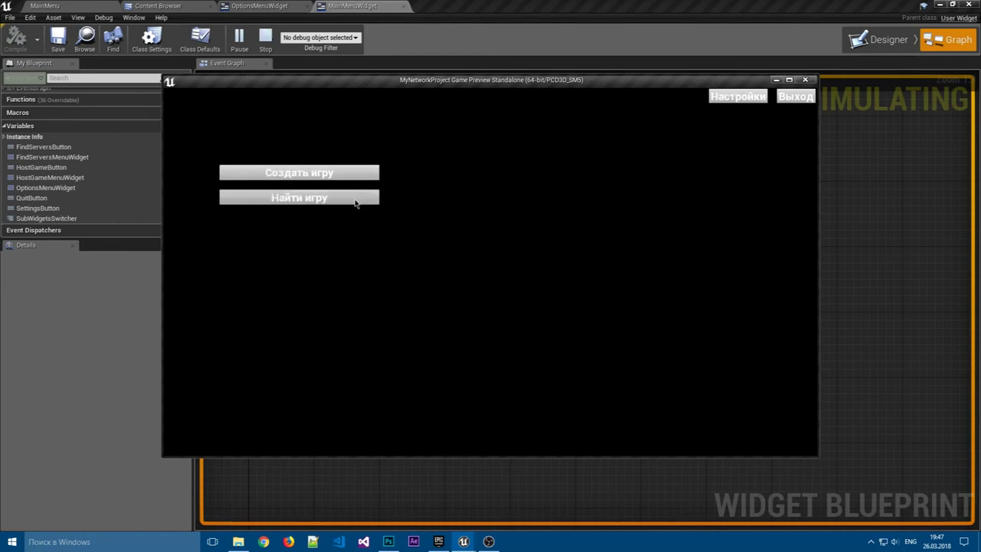
click(730, 103)
click(610, 380)
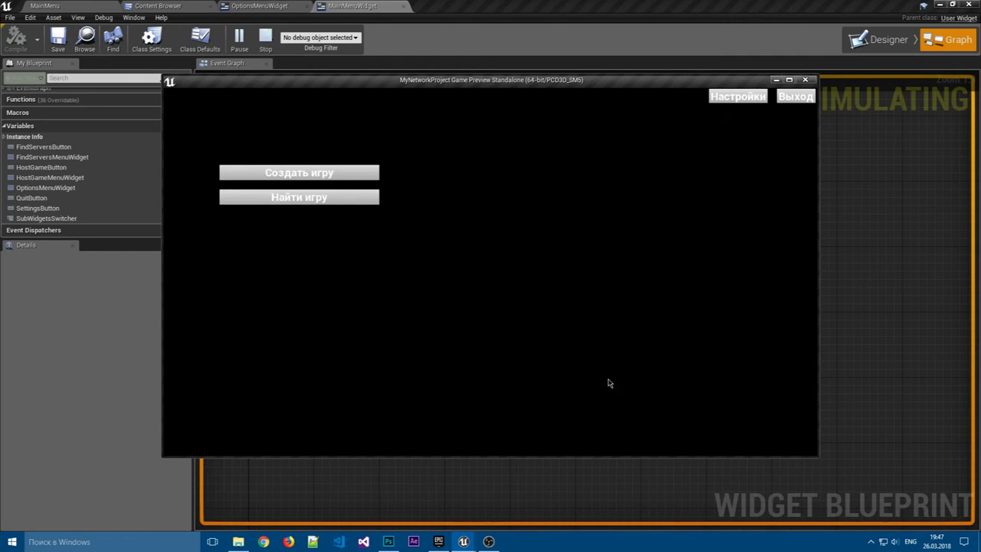
click(805, 82)
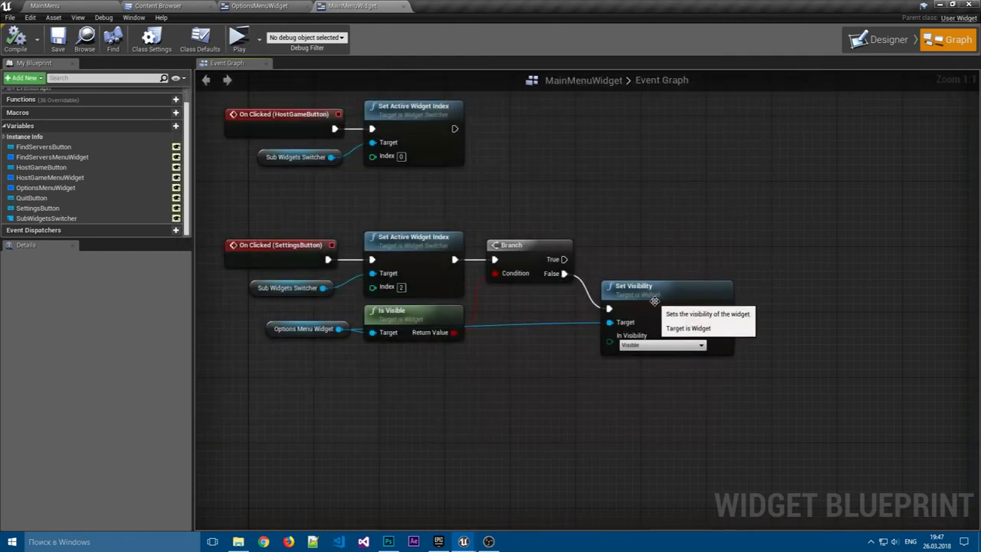
Add reroute points on the Options Menu Widget to Set Visibility Target wire, tucked below Is Visible.
drag(637, 307, 646, 308)
click(536, 326)
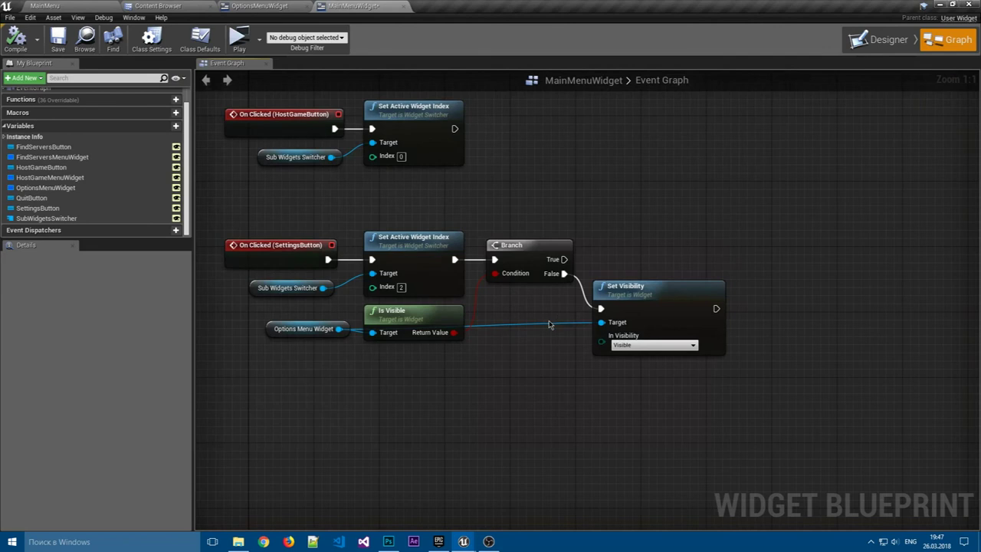
double_click(506, 326)
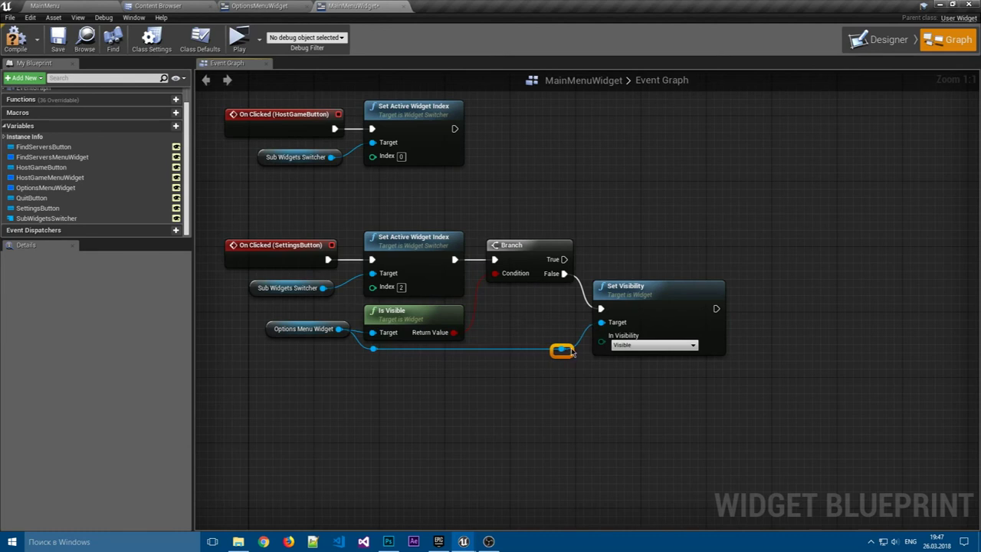
right_drag(586, 384, 635, 409)
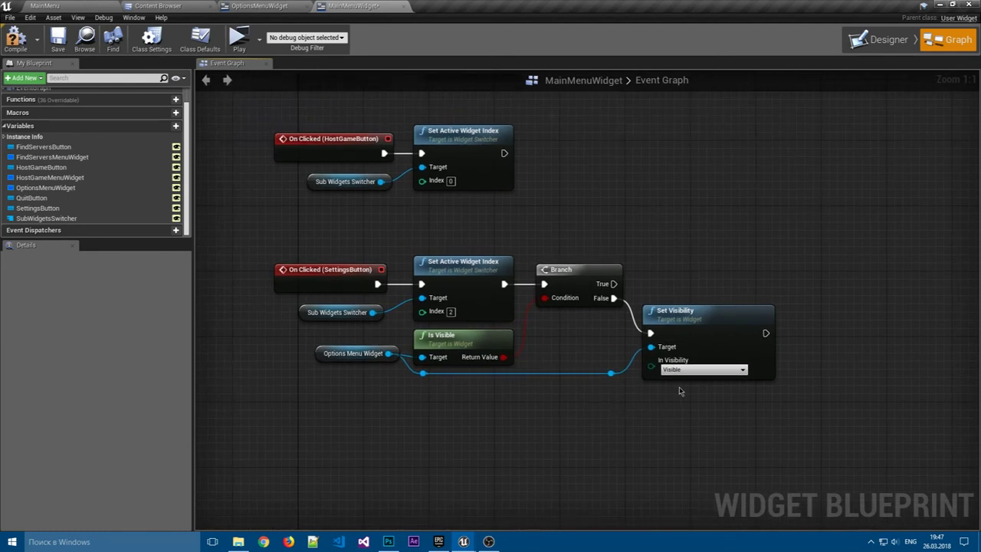
right_drag(463, 222, 463, 332)
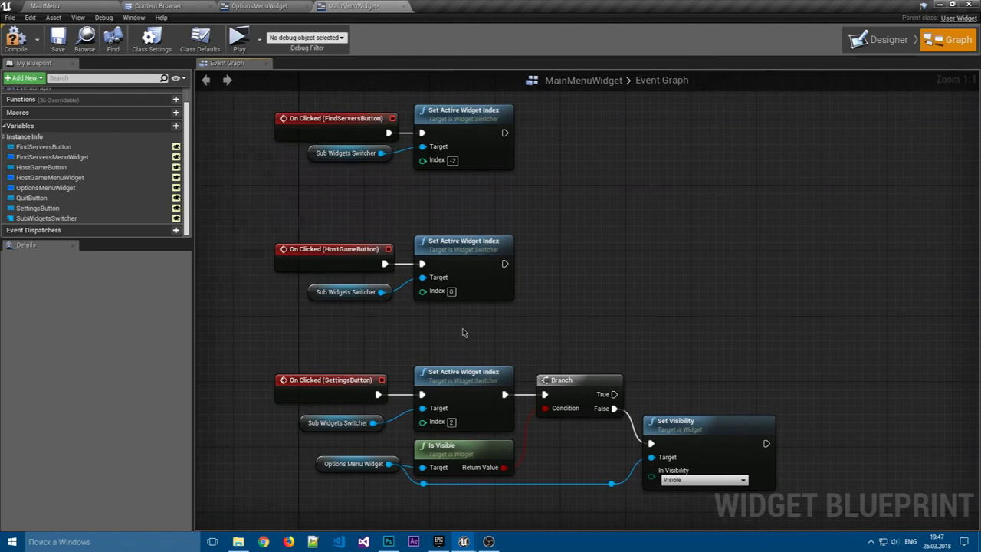
mouse_move(590, 334)
right_down()
mouse_move(581, 332)
mouse_move(601, 276)
right_up()
right_drag(652, 299, 611, 230)
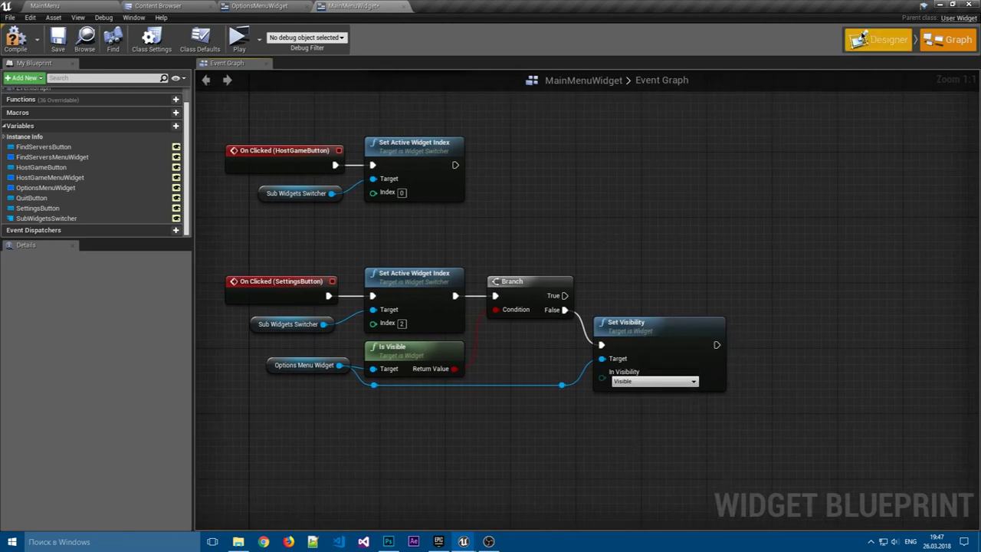
mouse_move(772, 422)
mouse_down()
mouse_move(442, 417)
mouse_move(386, 346)
mouse_up()
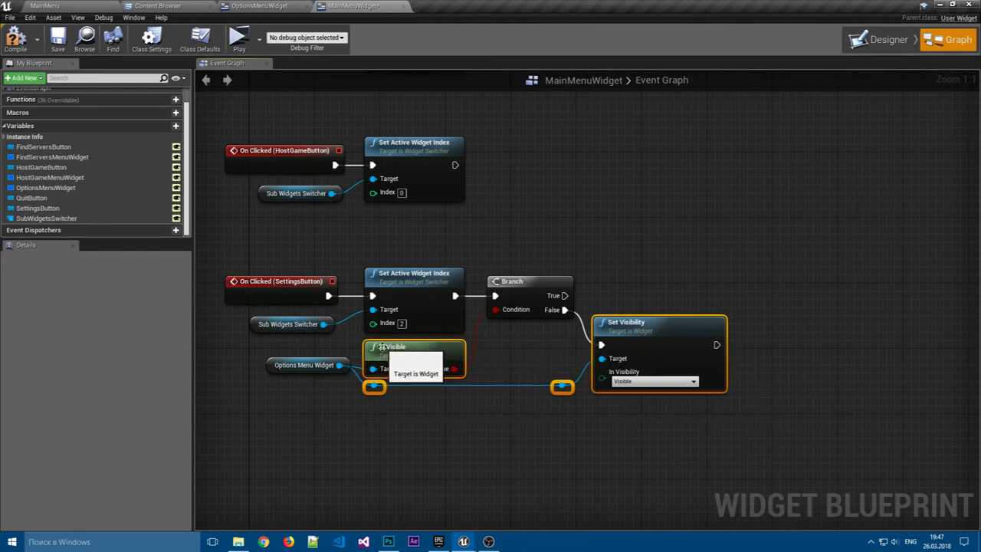
click(526, 214)
Paste the Branch, Is Visible and Set Visibility nodes after HostGame's Set Active Widget Index.
mouse_move(525, 205)
right_down()
mouse_move(518, 254)
mouse_move(549, 182)
right_up()
mouse_move(859, 437)
mouse_down()
mouse_move(303, 249)
mouse_move(299, 360)
mouse_up()
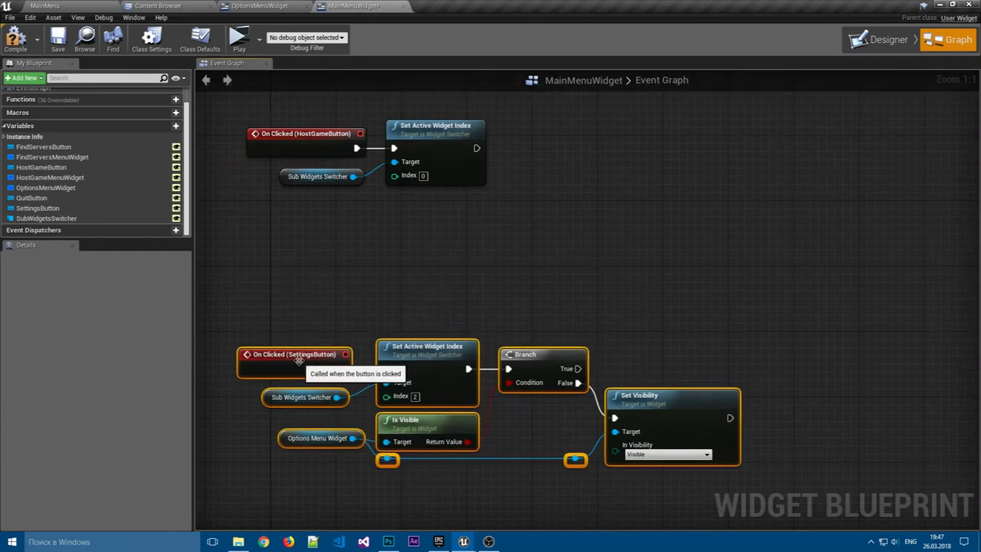
right_drag(299, 360, 280, 448)
key(ctrl+v)
mouse_move(495, 222)
mouse_down()
mouse_move(430, 299)
mouse_move(422, 290)
mouse_up()
right_drag(324, 296, 377, 267)
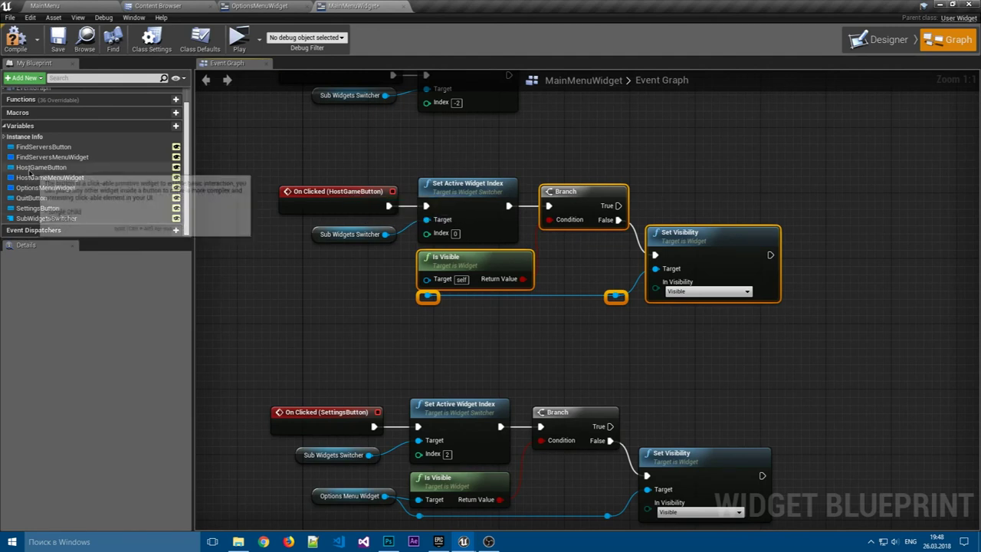
Wire a HostGameMenuWidget getter into the pasted chain's Is Visible Target.
drag(30, 177, 240, 233)
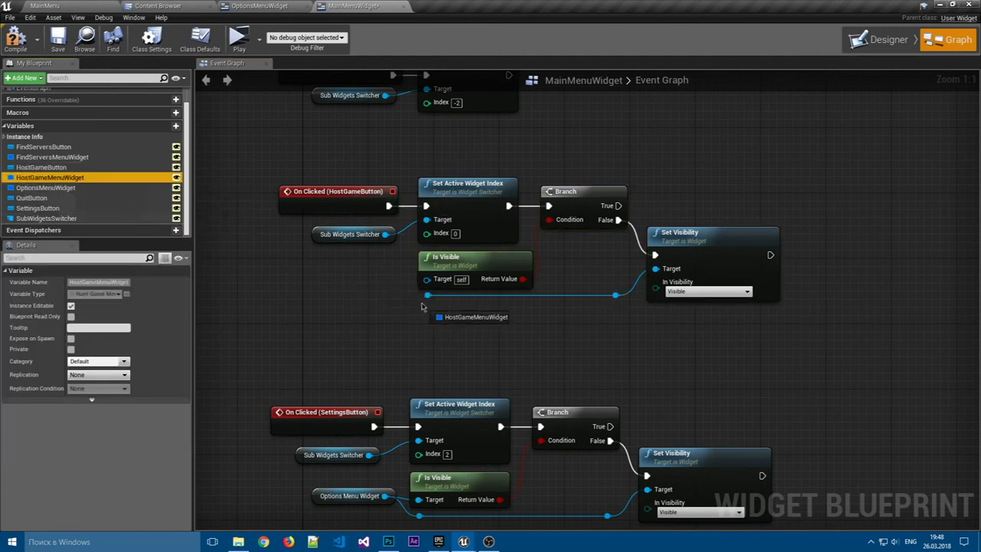
alt+drag(421, 307, 423, 299)
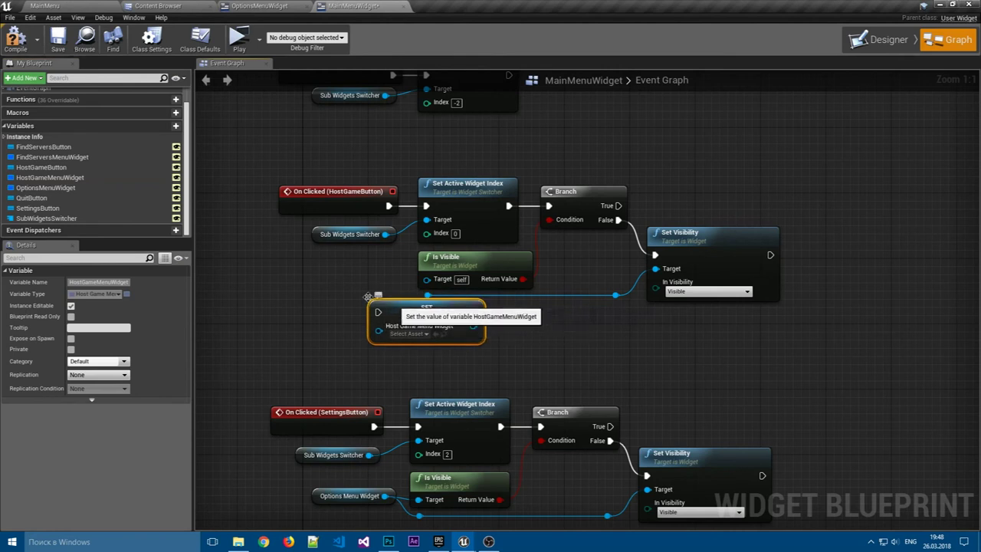
key(ctrl+z)
key(ctrl+z)
mouse_move(50, 177)
ctrl+mouse_down()
mouse_move(372, 285)
mouse_move(427, 279)
ctrl+mouse_up()
mouse_move(359, 274)
mouse_down()
mouse_move(383, 283)
mouse_move(427, 279)
mouse_up()
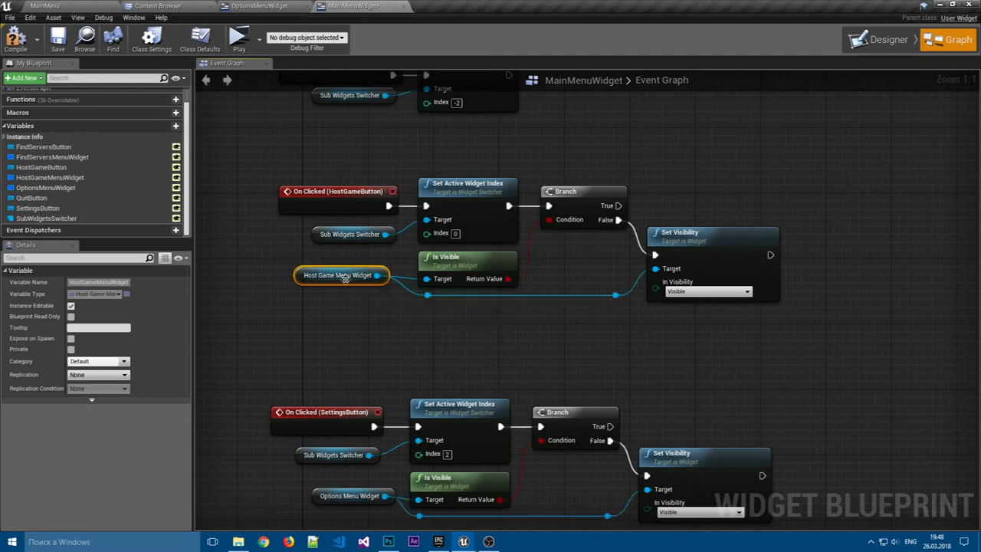
drag(348, 274, 365, 274)
click(393, 309)
right_drag(393, 308, 350, 287)
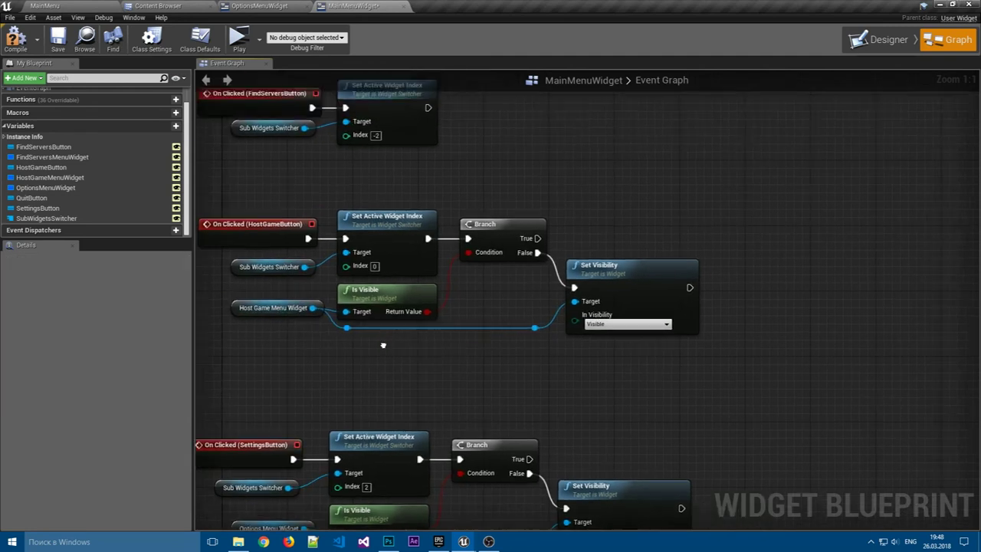
scroll(704, 298, down, 2)
mouse_move(829, 454)
mouse_down()
mouse_move(357, 211)
mouse_move(379, 303)
mouse_up()
Paste the visibility-check nodes after FindServers' Set Active Widget Index and connect its execution to Branch.
scroll(556, 278, up, 2)
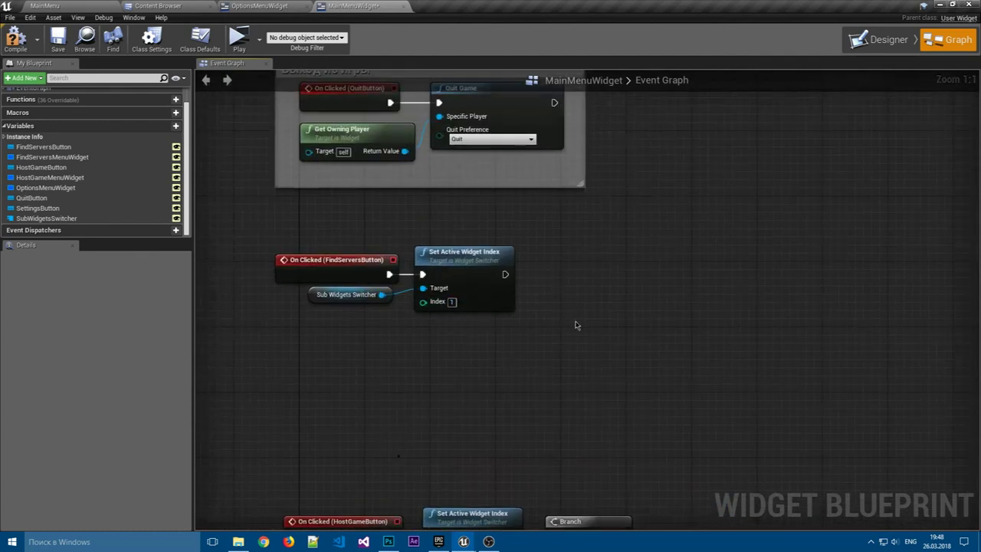
right_drag(576, 325, 570, 423)
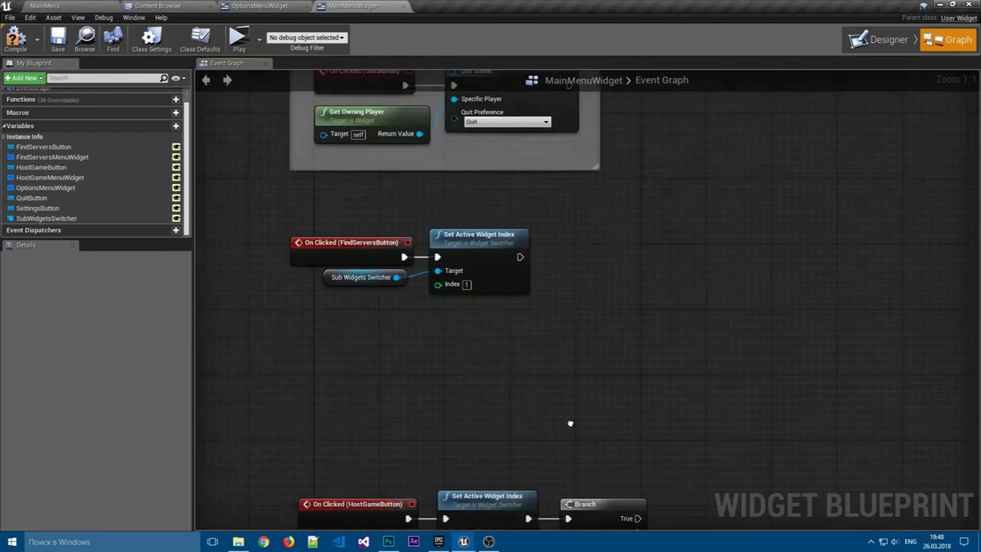
key(ctrl+v)
mouse_move(605, 274)
mouse_down()
mouse_move(557, 299)
mouse_move(515, 297)
mouse_up()
click(345, 430)
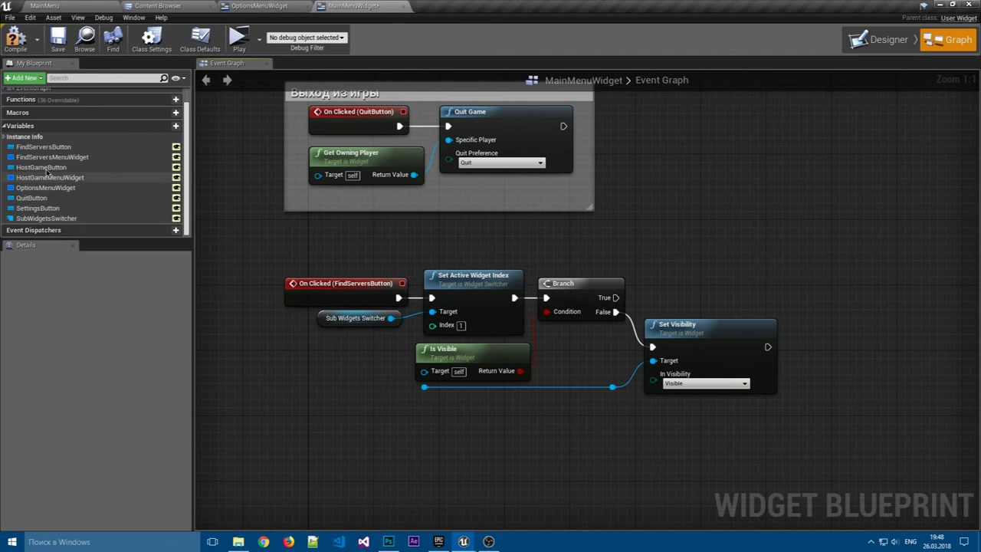
Wire a FindServersMenuWidget getter into the pasted Is Visible node's Target.
drag(52, 156, 322, 362)
click(380, 372)
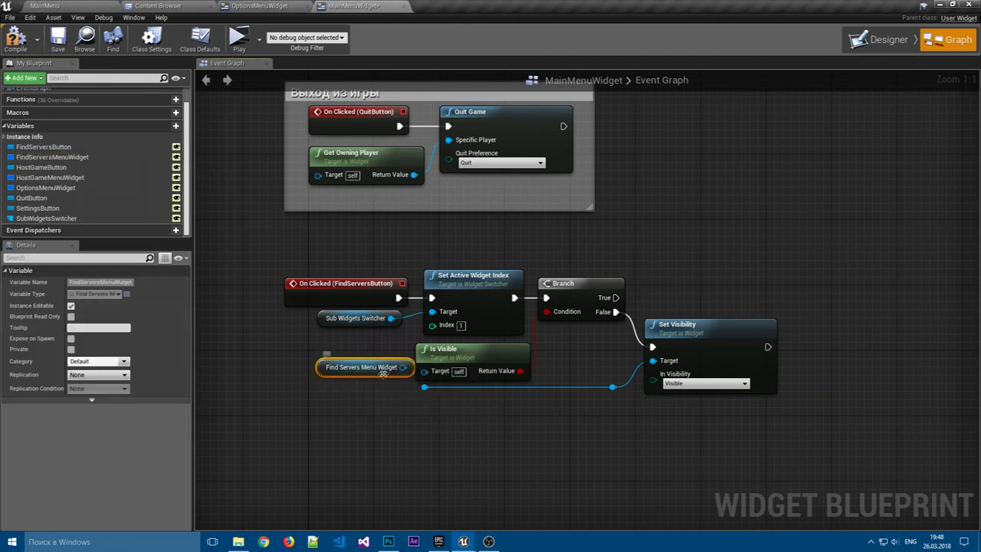
mouse_move(383, 373)
mouse_down()
mouse_move(375, 373)
mouse_move(424, 388)
mouse_move(424, 373)
mouse_up()
scroll(549, 436, down, 2)
mouse_move(549, 437)
right_down()
mouse_move(503, 216)
mouse_move(517, 321)
right_up()
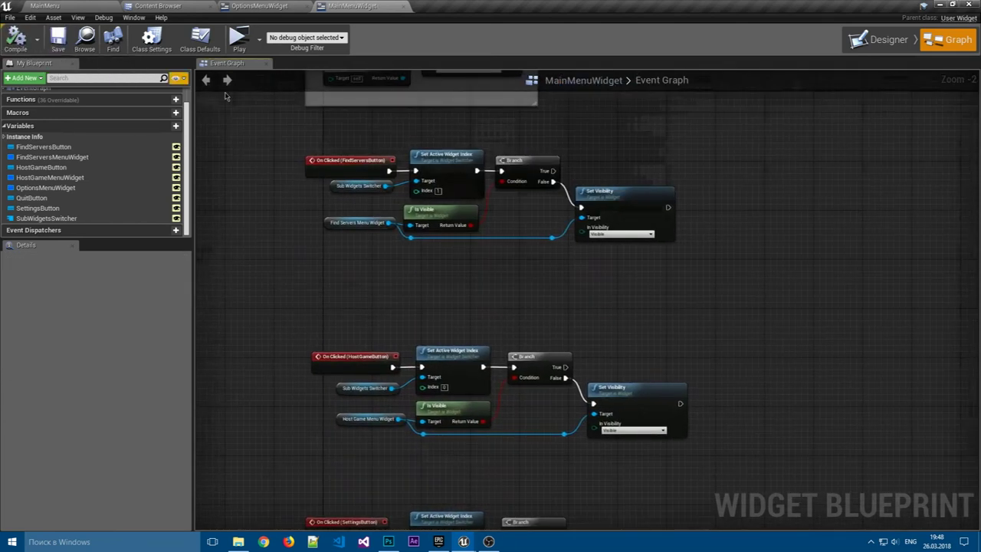
click(286, 5)
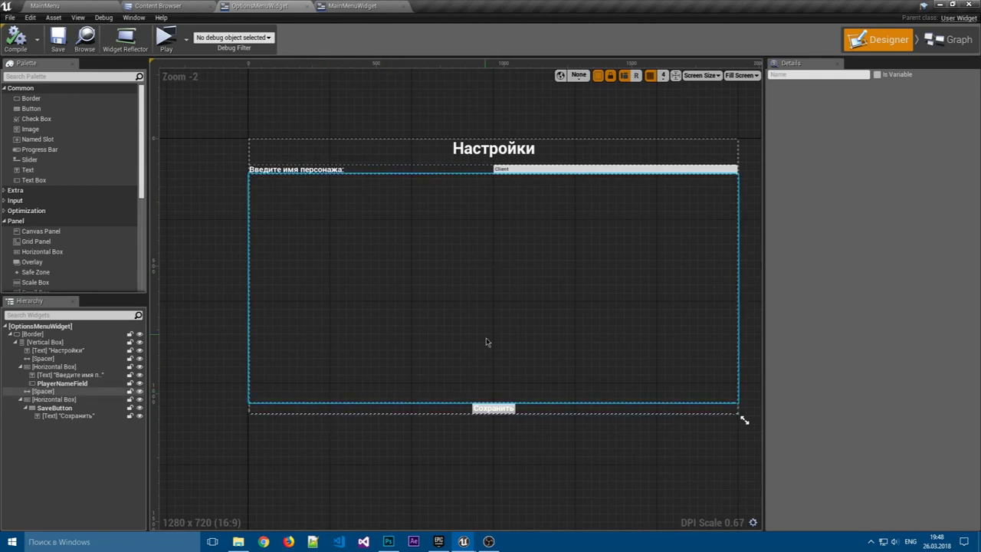
Duplicate SaveButton into its Horizontal Box as BackButton, with its label text set to Назад.
click(70, 408)
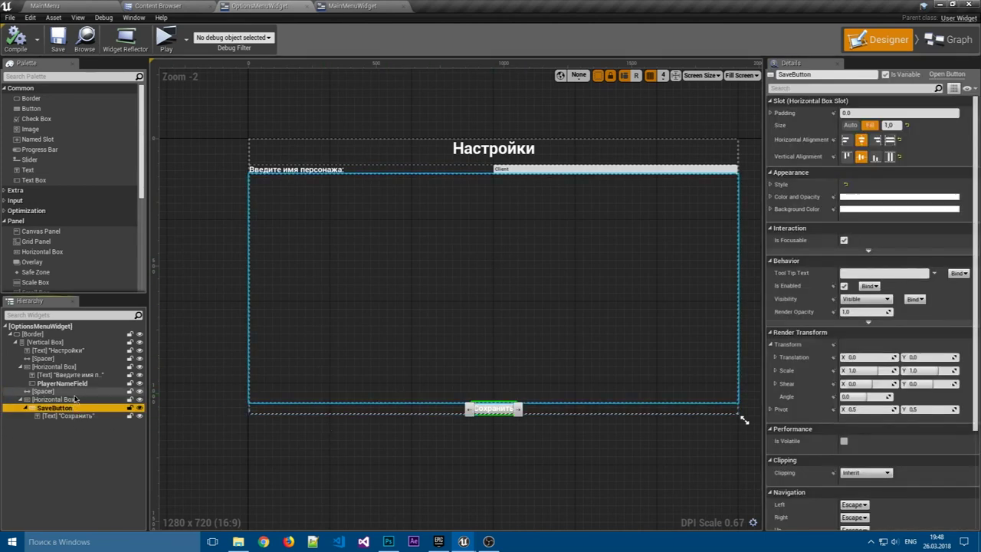
click(74, 399)
key(ctrl+v)
click(84, 427)
click(83, 426)
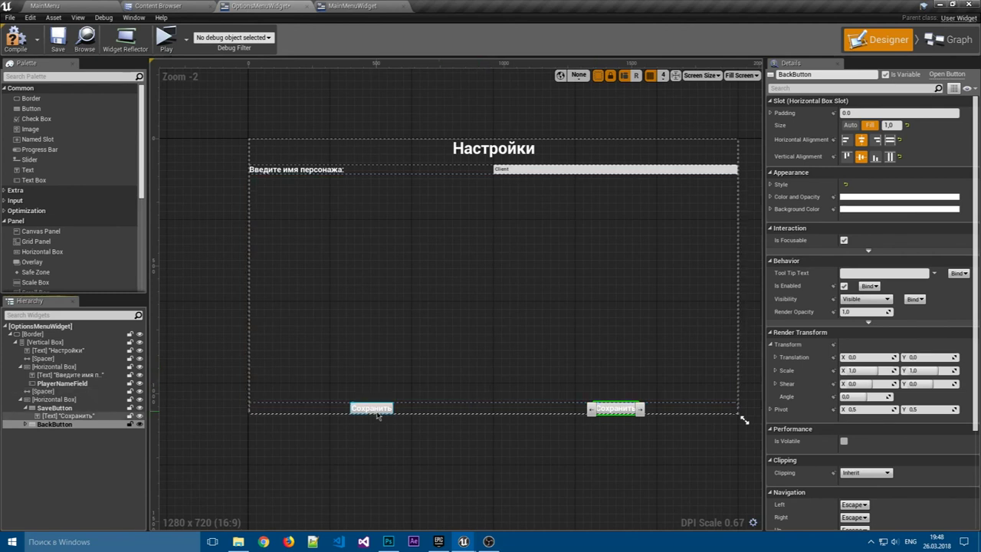
click(615, 408)
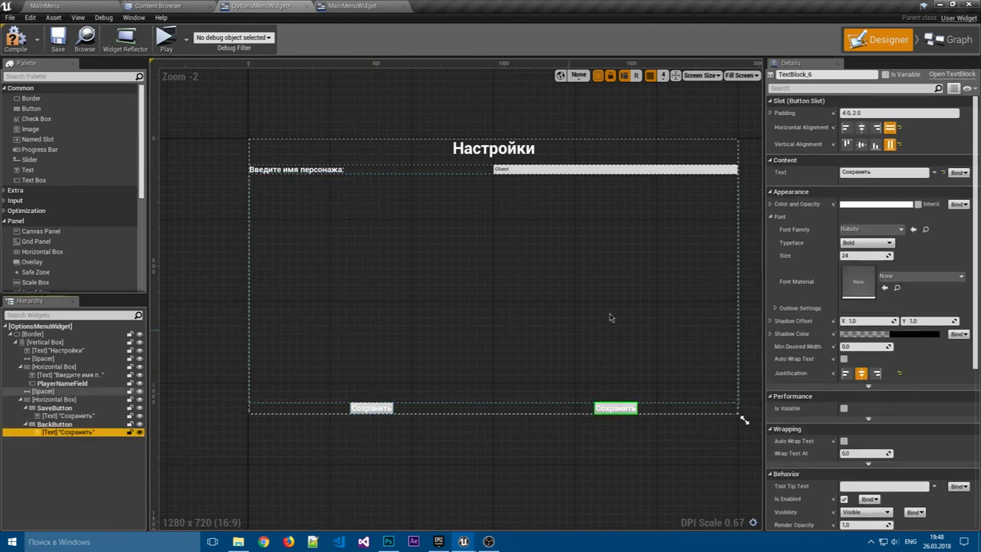
click(896, 172)
text(Назад)
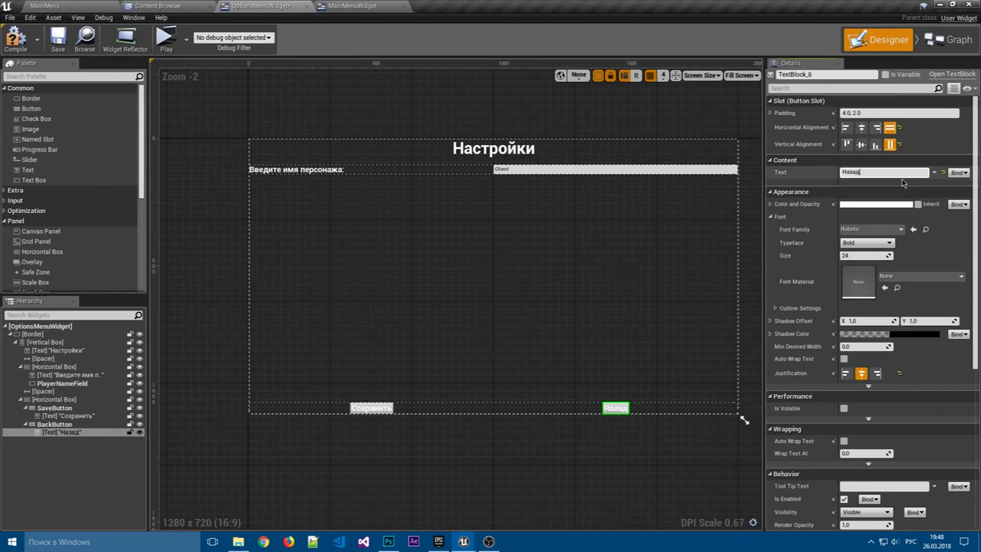
click(59, 399)
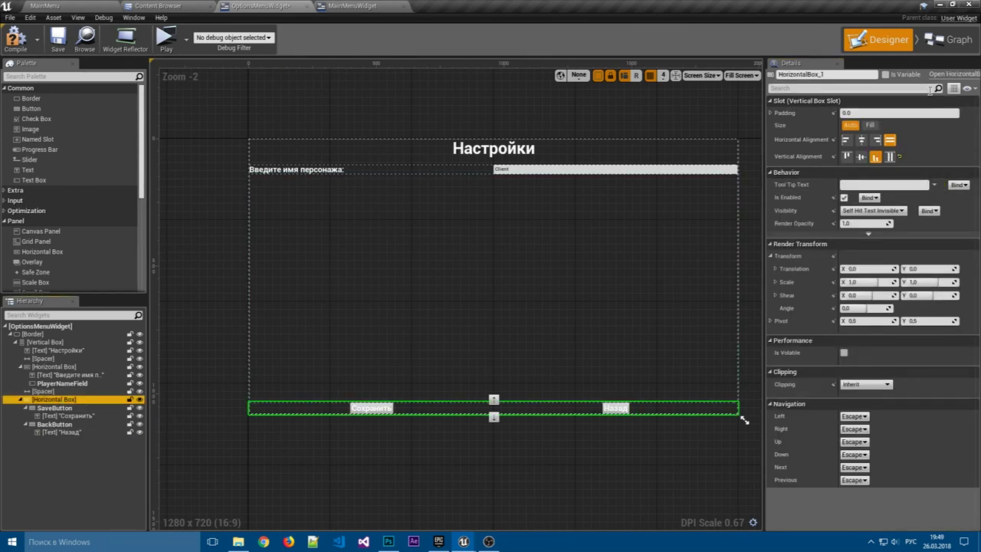
Center the button row, place Назад before Сохранить, and make both buttons fill horizontally.
click(863, 143)
scroll(429, 499, up, 3)
scroll(438, 347, down, 1)
click(28, 424)
click(31, 408)
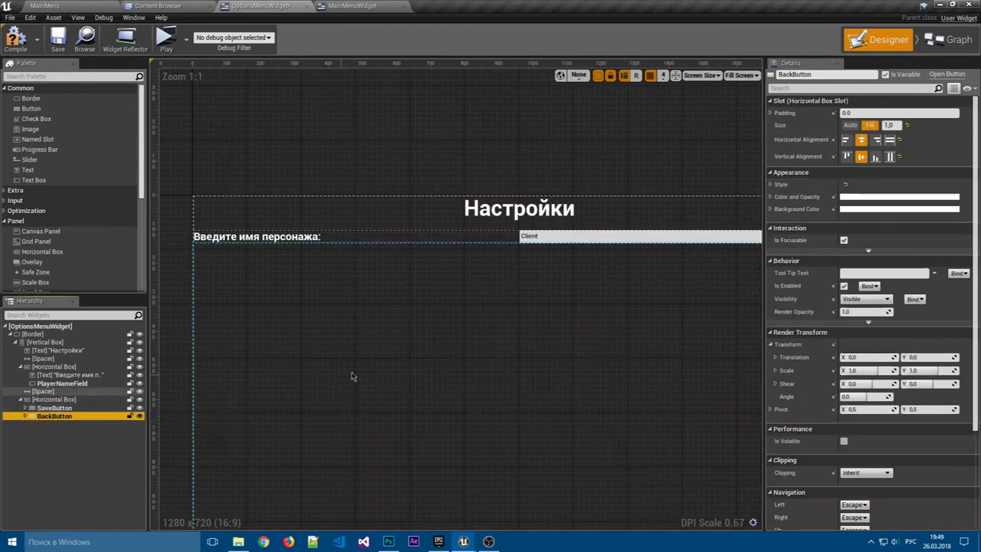
right_drag(350, 376, 538, 269)
scroll(470, 269, up, 3)
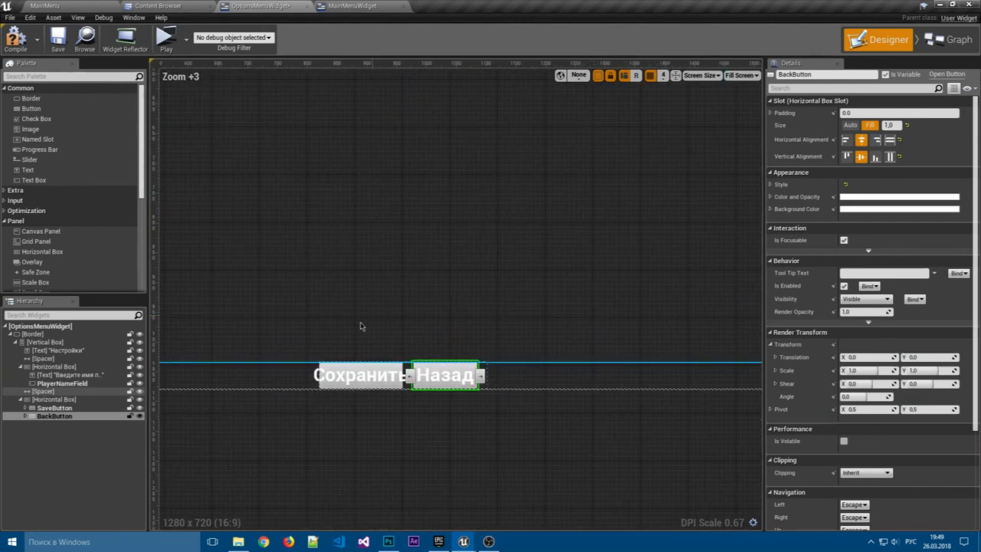
drag(54, 408, 60, 417)
click(65, 434)
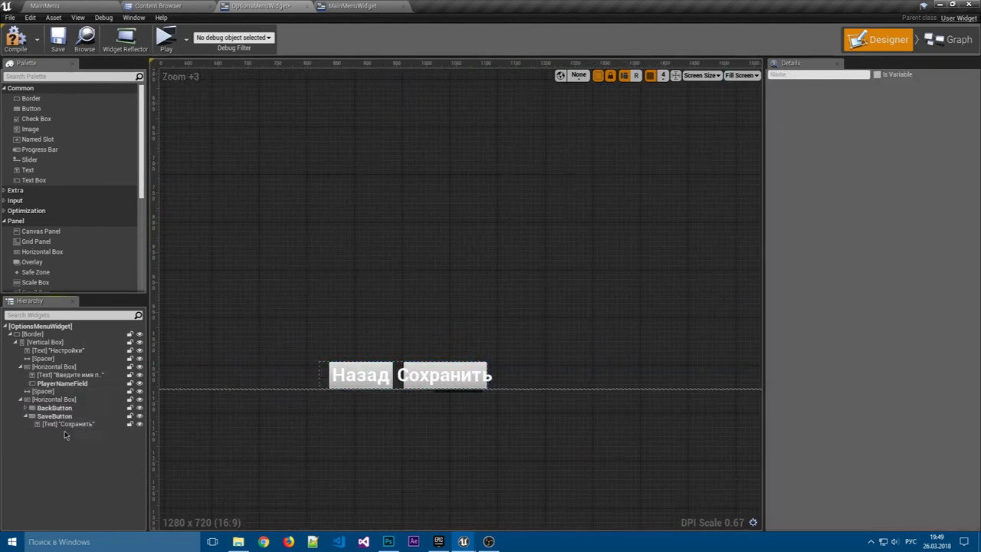
click(53, 408)
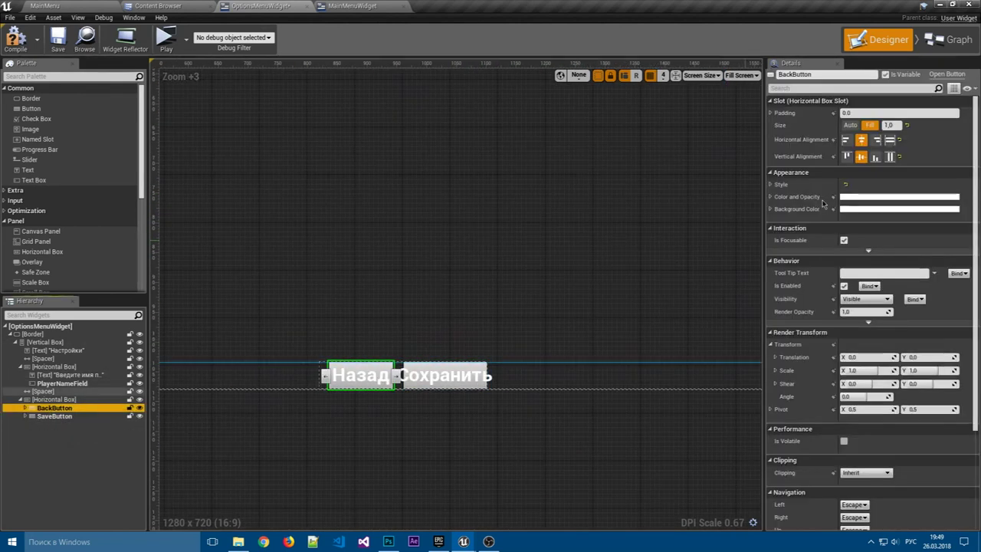
click(890, 141)
click(54, 415)
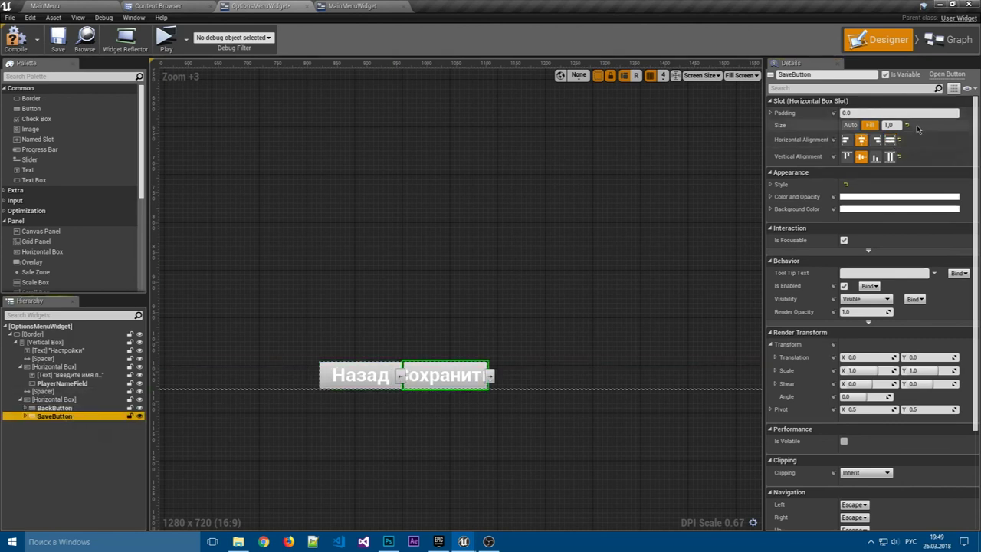
click(889, 140)
Add a Spacer of Size X 25 between Назад and Сохранить.
drag(54, 408, 88, 442)
click(54, 399)
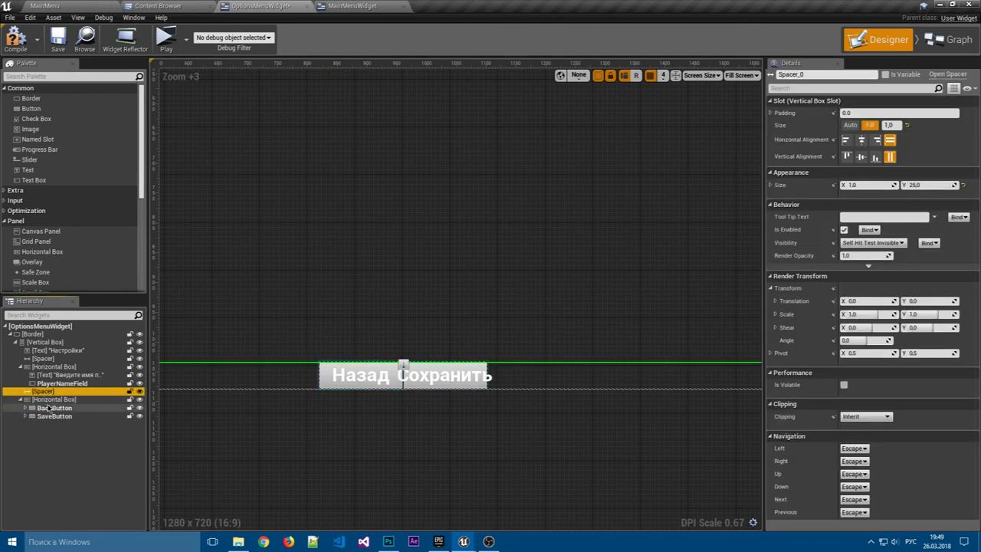
drag(49, 424, 53, 418)
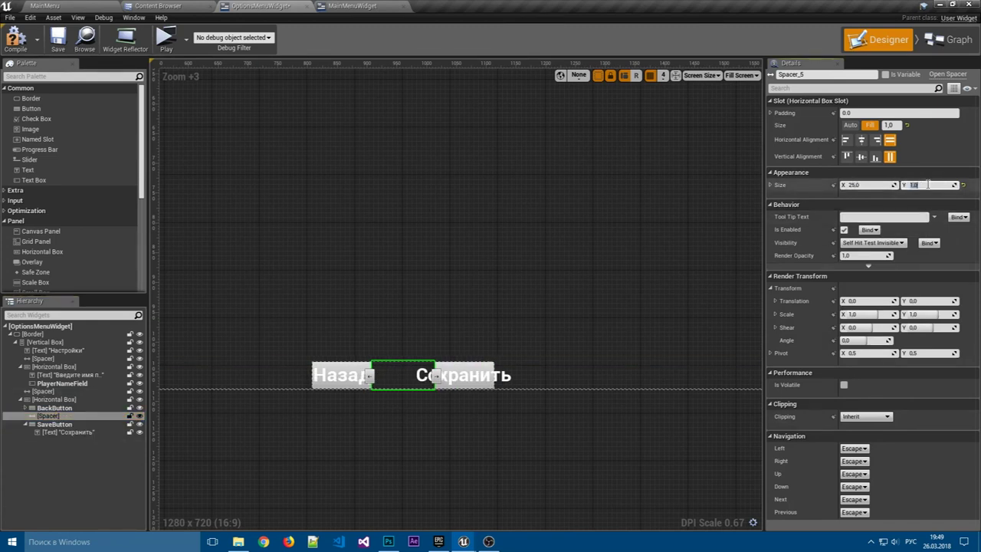
click(521, 445)
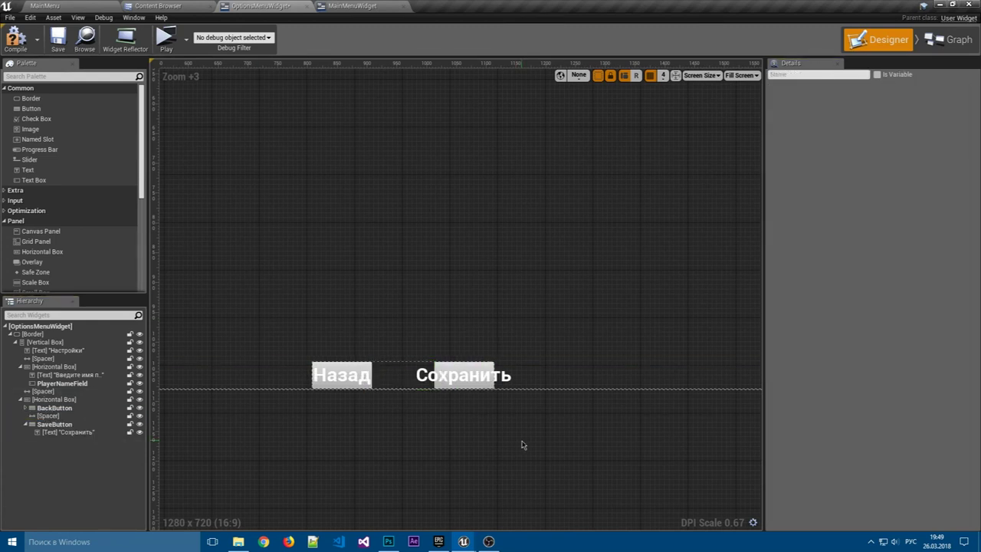
Try Fill and Center alignment on the Horizontal Box holding both buttons, then restore it.
click(54, 408)
click(54, 399)
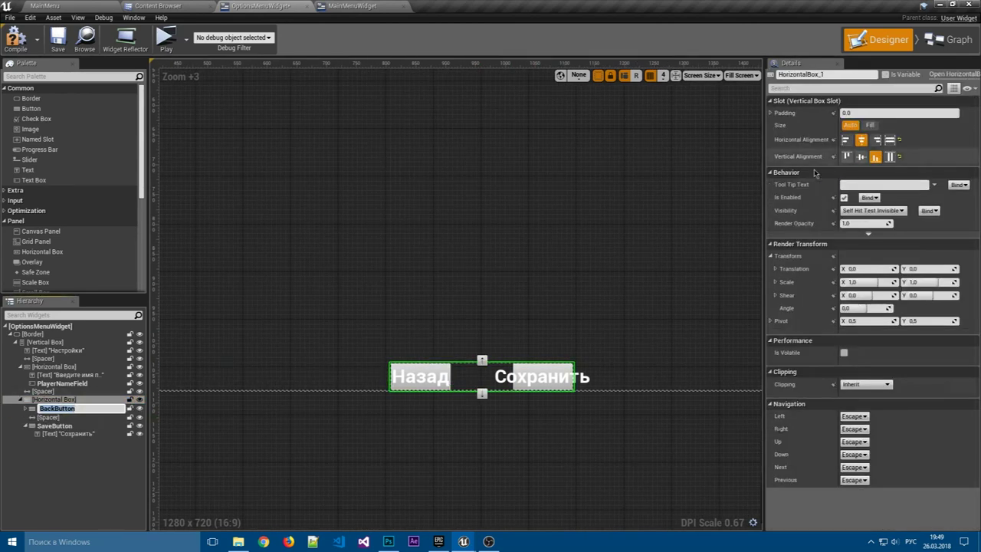
click(889, 140)
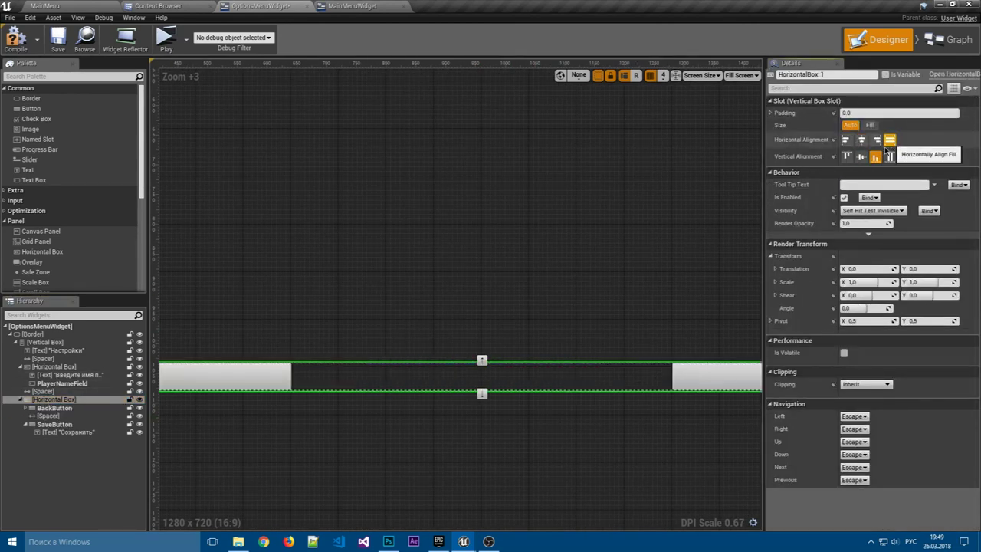
scroll(552, 287, down, 3)
scroll(565, 284, down, 3)
scroll(532, 273, up, 2)
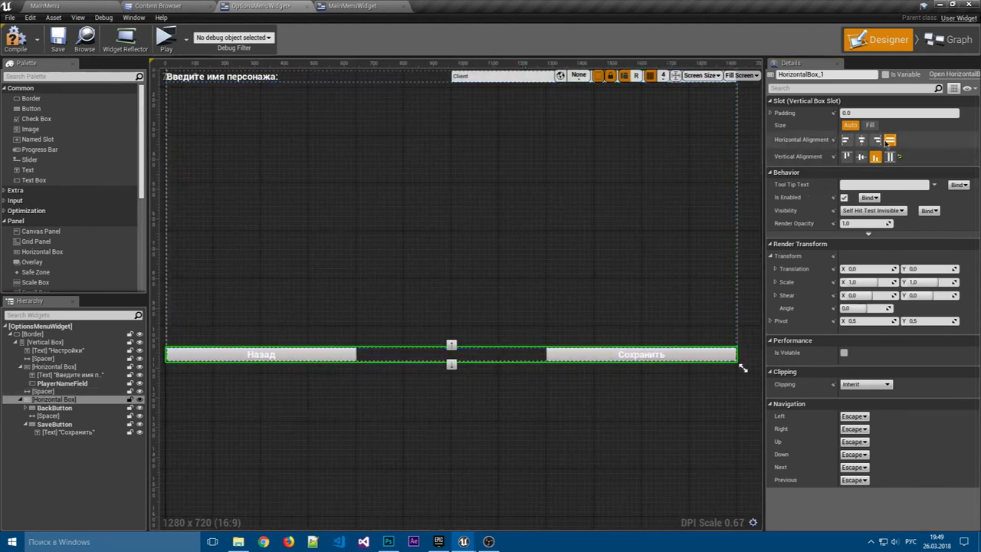
click(861, 140)
click(870, 125)
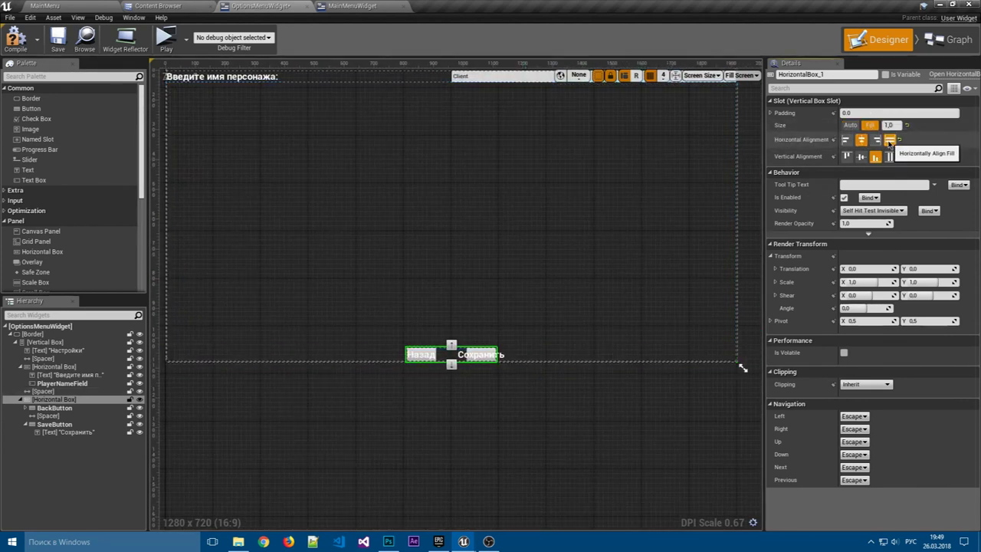
click(889, 141)
click(851, 125)
click(861, 141)
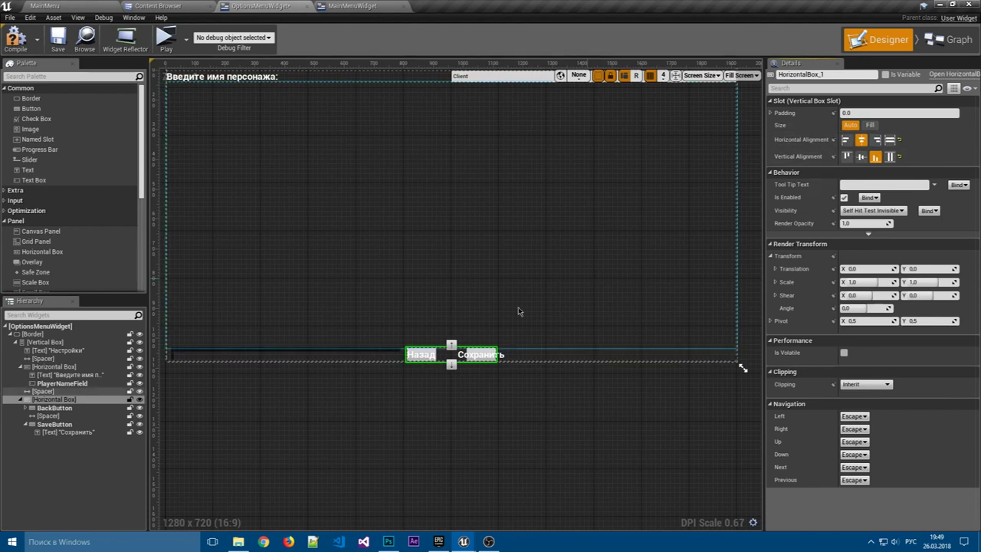
Set Size to Auto on BackButton and SaveButton so each fits its text.
click(54, 407)
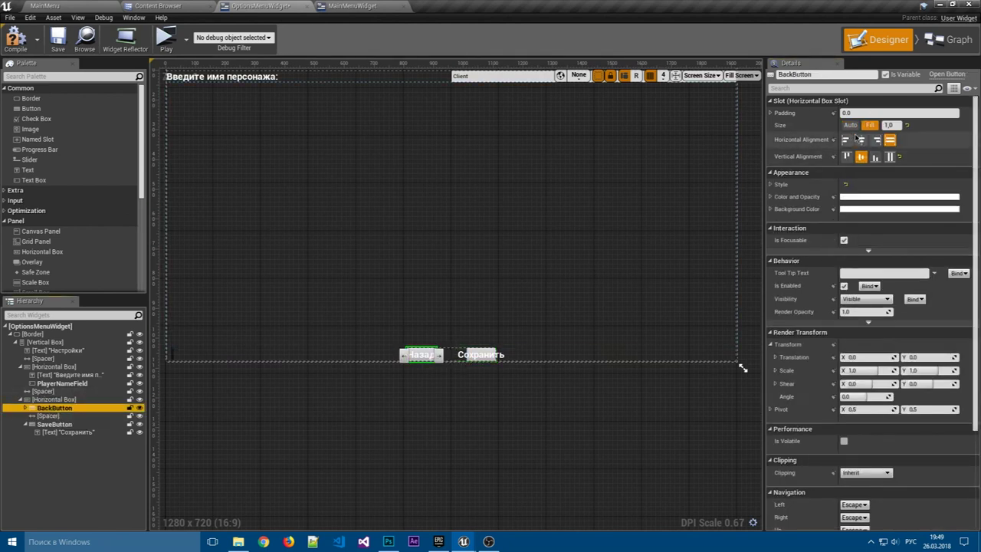
click(851, 125)
scroll(713, 260, up, 3)
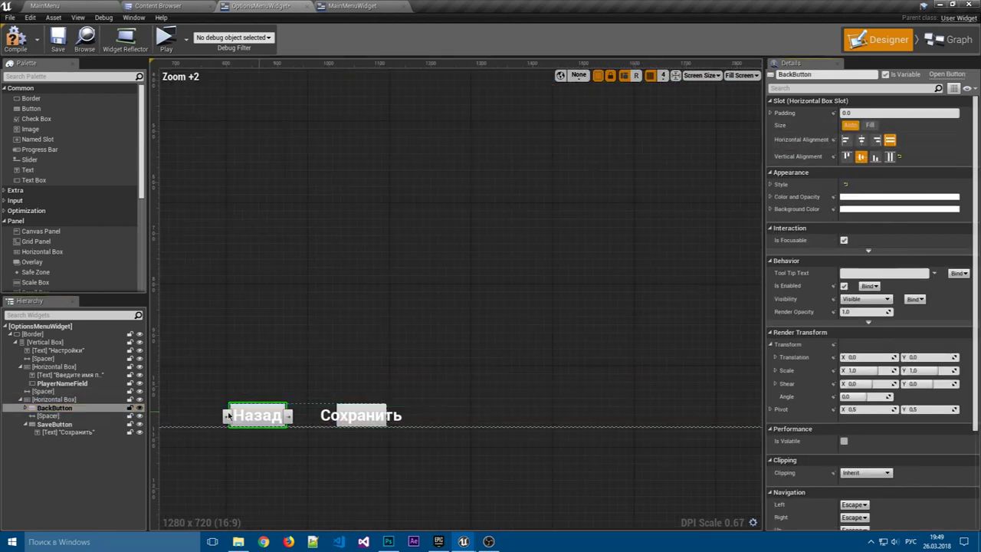
click(54, 424)
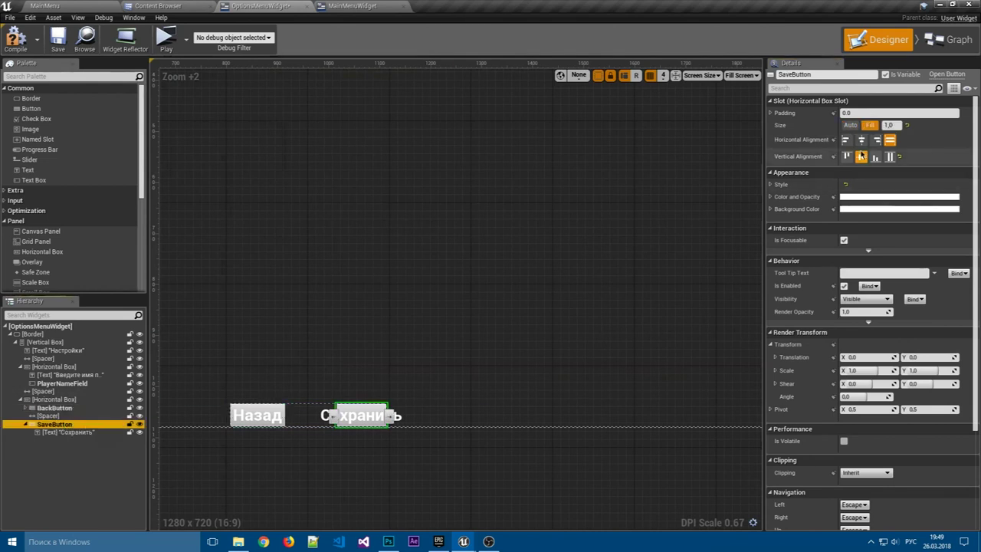
click(851, 125)
right_drag(361, 462, 498, 440)
scroll(624, 354, down, 2)
click(55, 423)
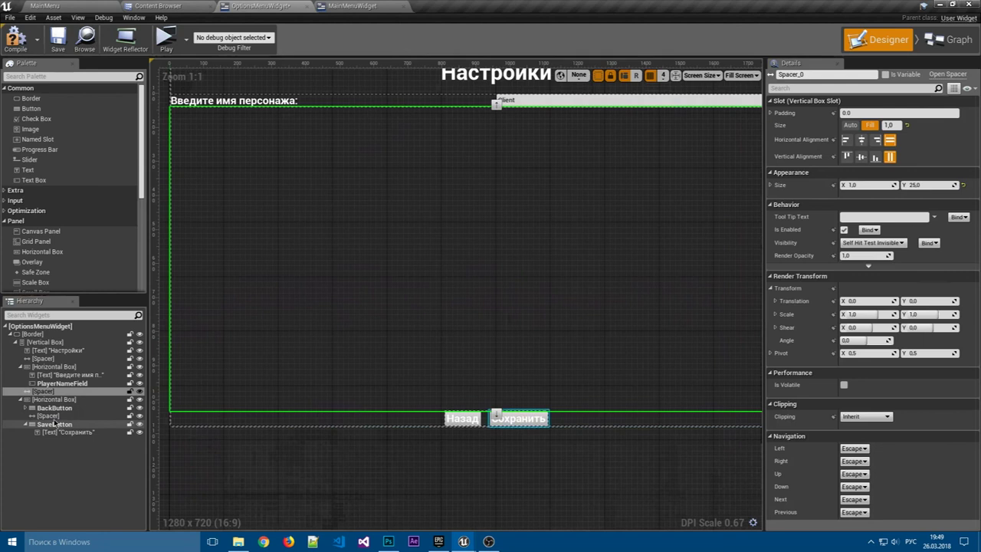
click(54, 408)
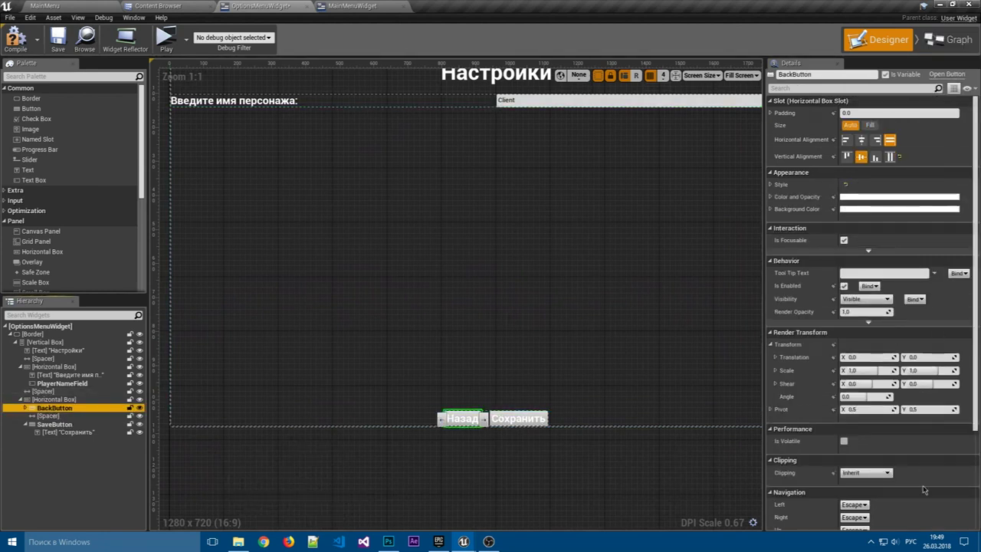
scroll(924, 489, down, 10)
Add an On Clicked (BackButton) event wired to Set Visibility, placed inside the comment group.
click(820, 465)
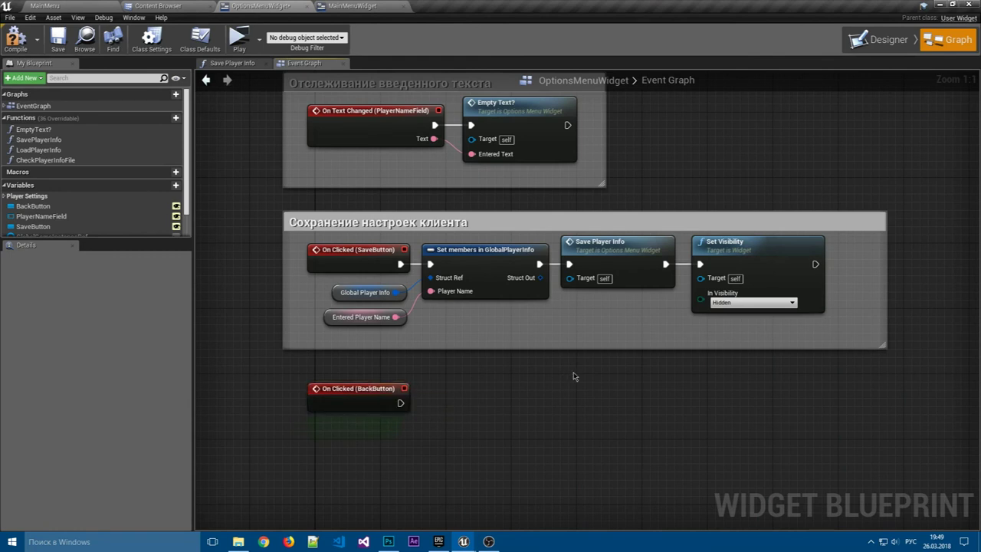
drag(400, 403, 700, 264)
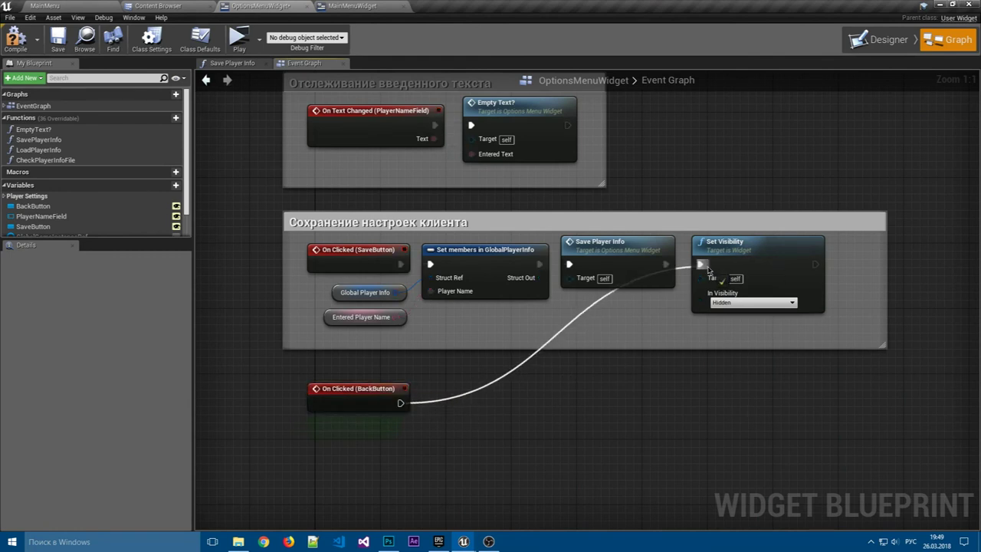
drag(408, 347, 405, 457)
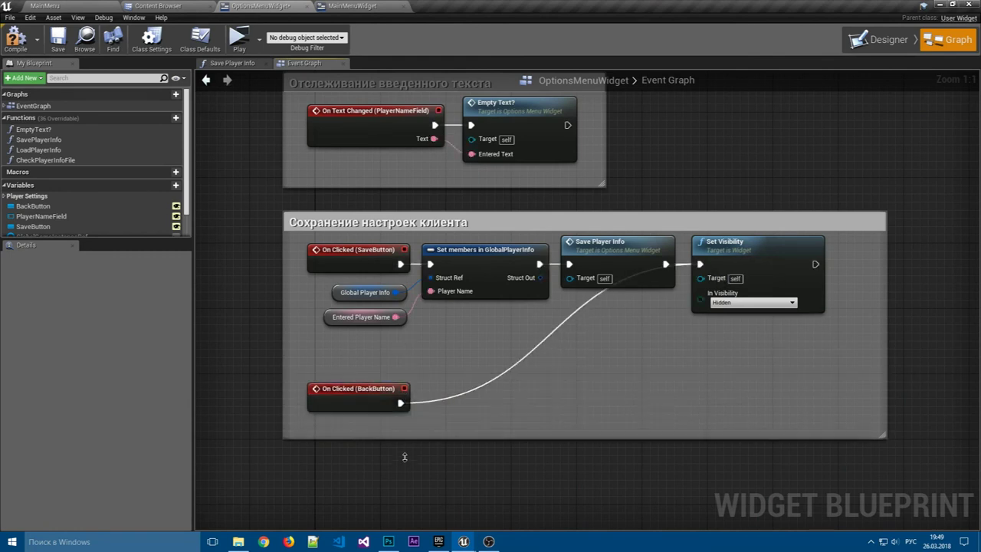
drag(364, 386, 372, 345)
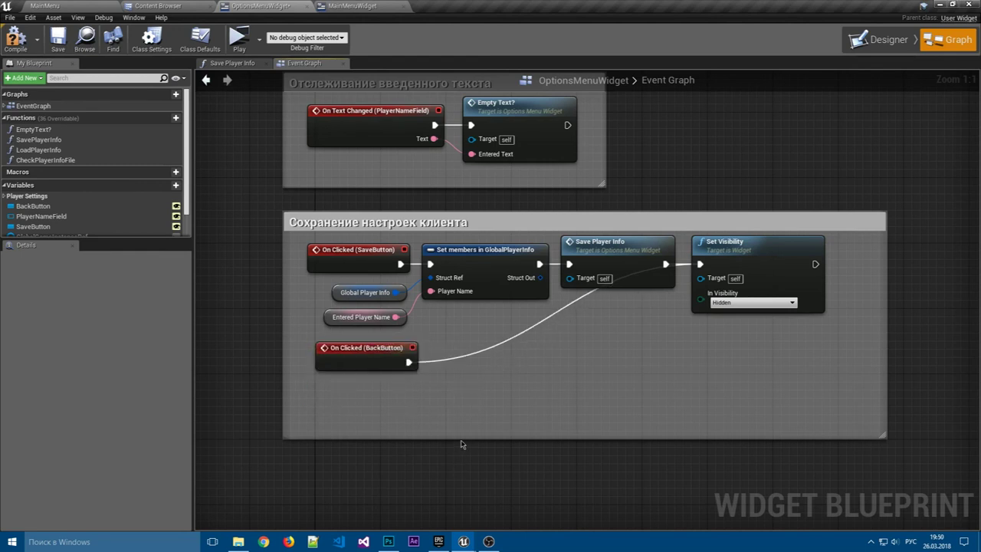
drag(461, 440, 460, 387)
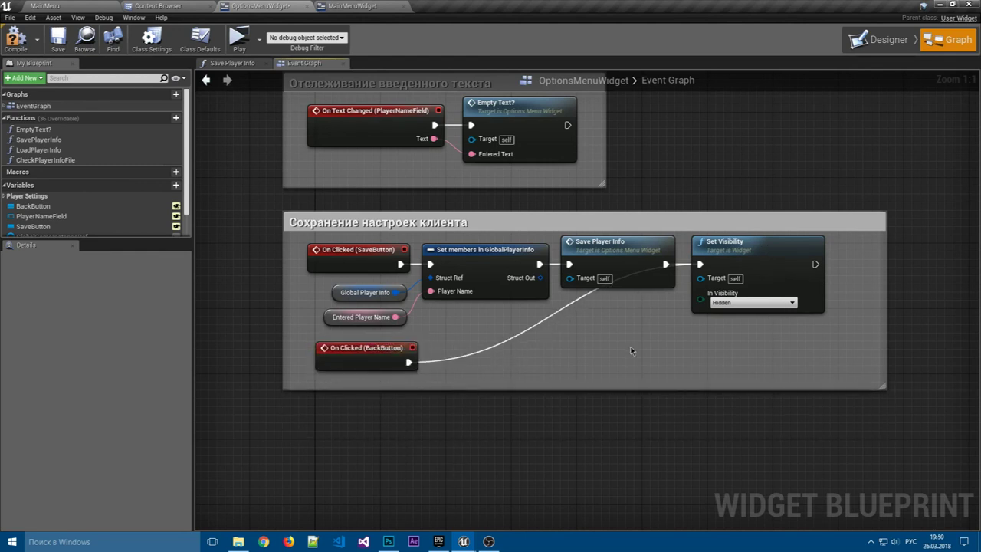
Rename the comment to 'Сохранение настроек клиента / Скрытие меню'.
click(379, 230)
text(/ Скрытие меню)
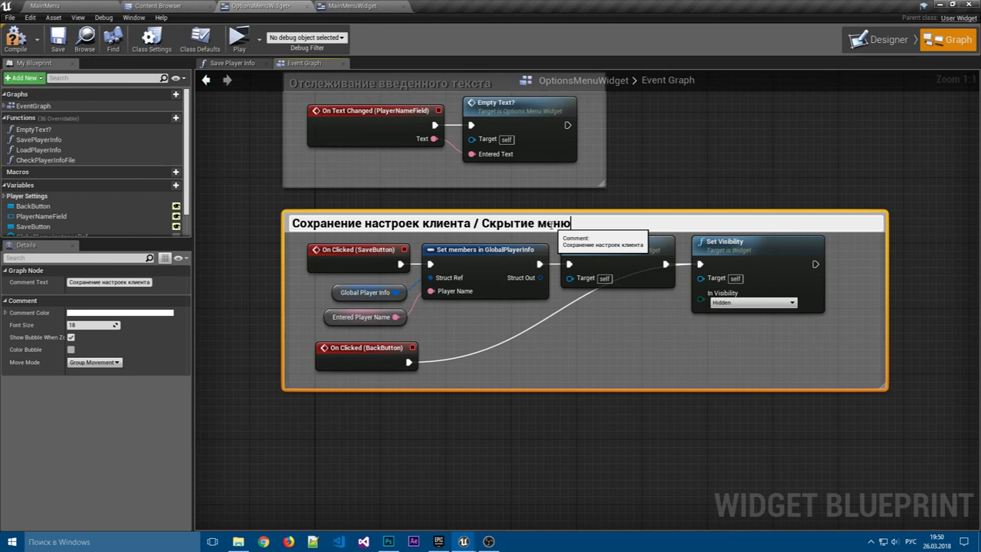
key(Return)
click(681, 167)
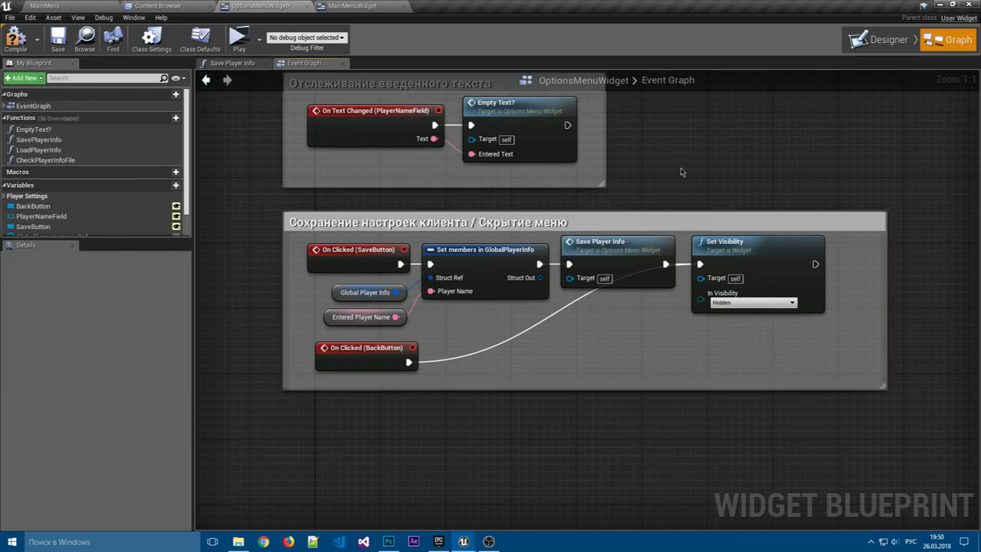
scroll(663, 337, down, 4)
right_drag(663, 337, 624, 384)
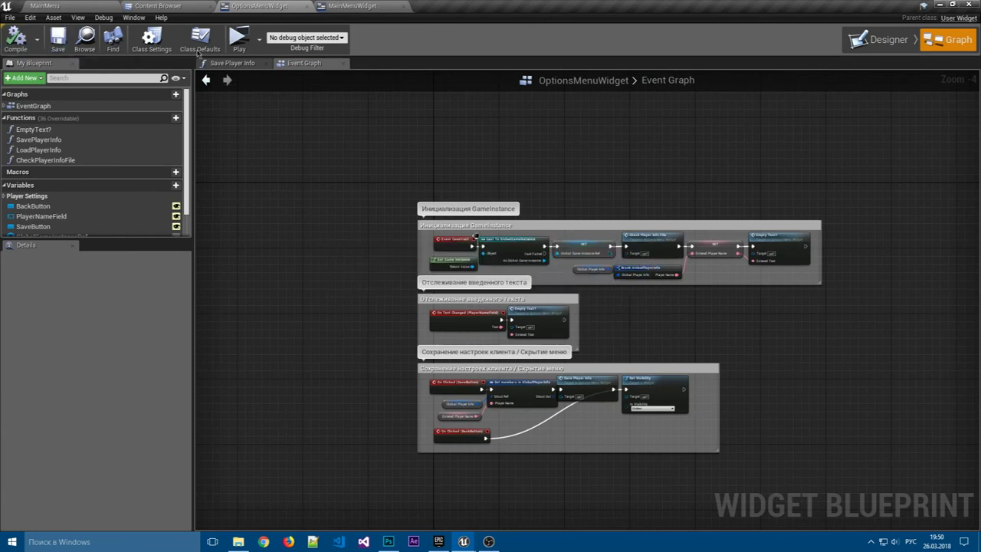
Start the play preview from the MainMenuWidget tab.
click(191, 6)
click(353, 5)
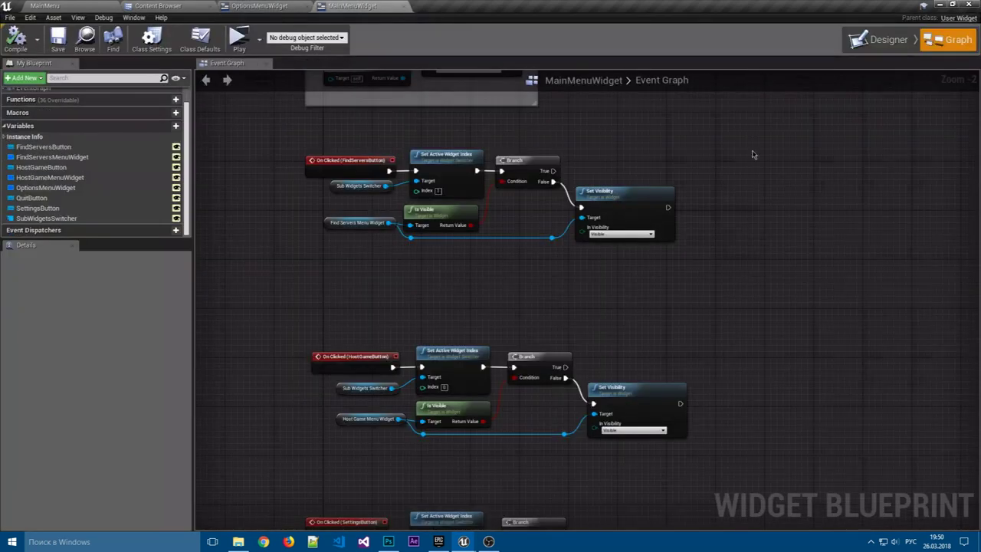
click(238, 36)
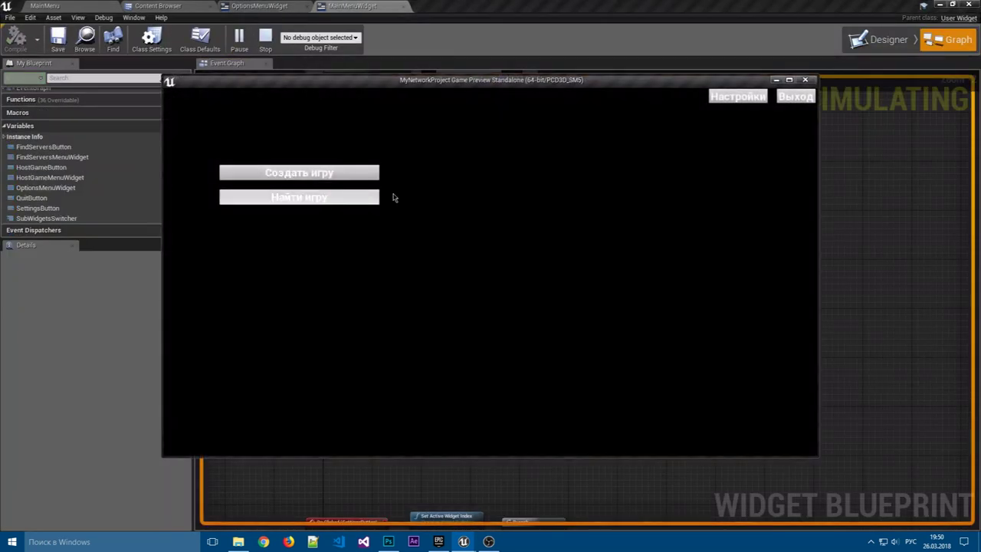
In Настройки, delete the trailing 2 from the player name, save, then reopen Настройки.
click(719, 98)
click(672, 185)
key(BackSpace)
key(BackSpace)
click(633, 378)
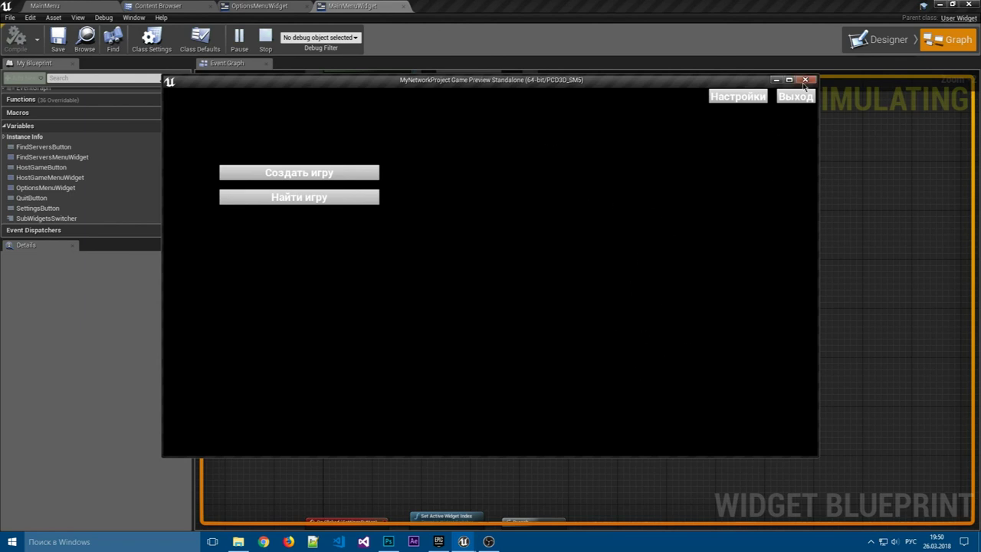
click(804, 80)
click(740, 98)
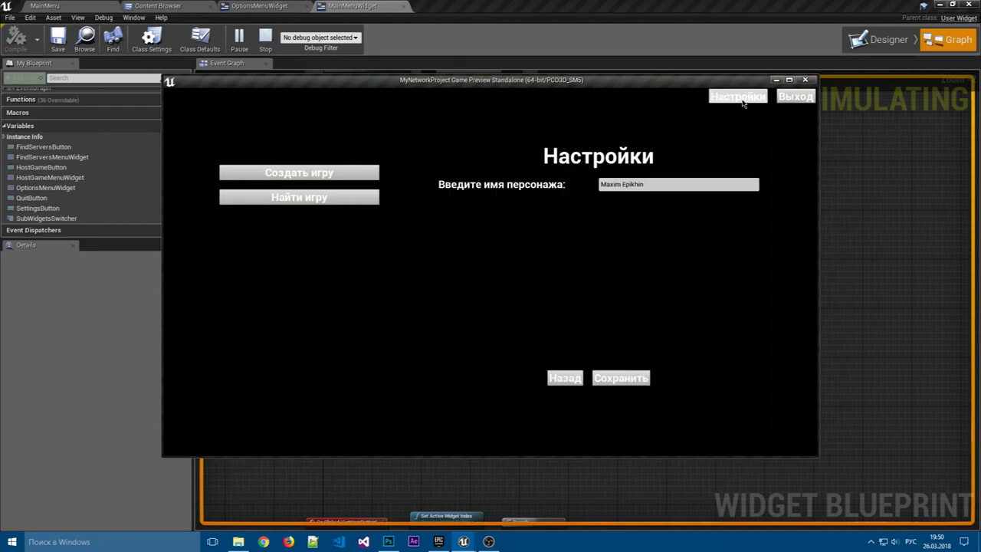